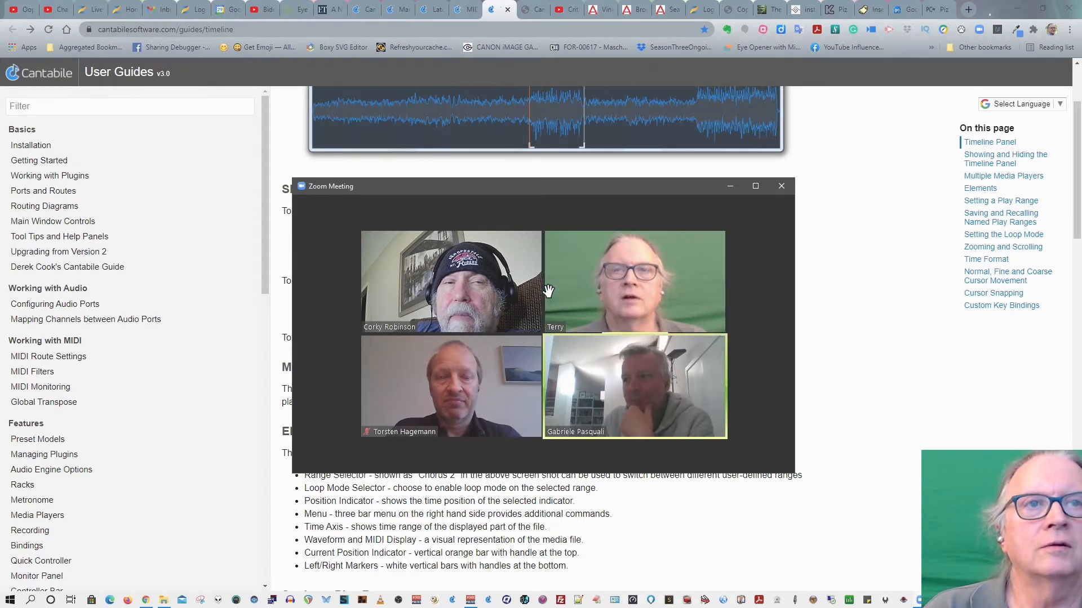
pyautogui.moveTo(550, 188); pyautogui.dragTo(542, 298)
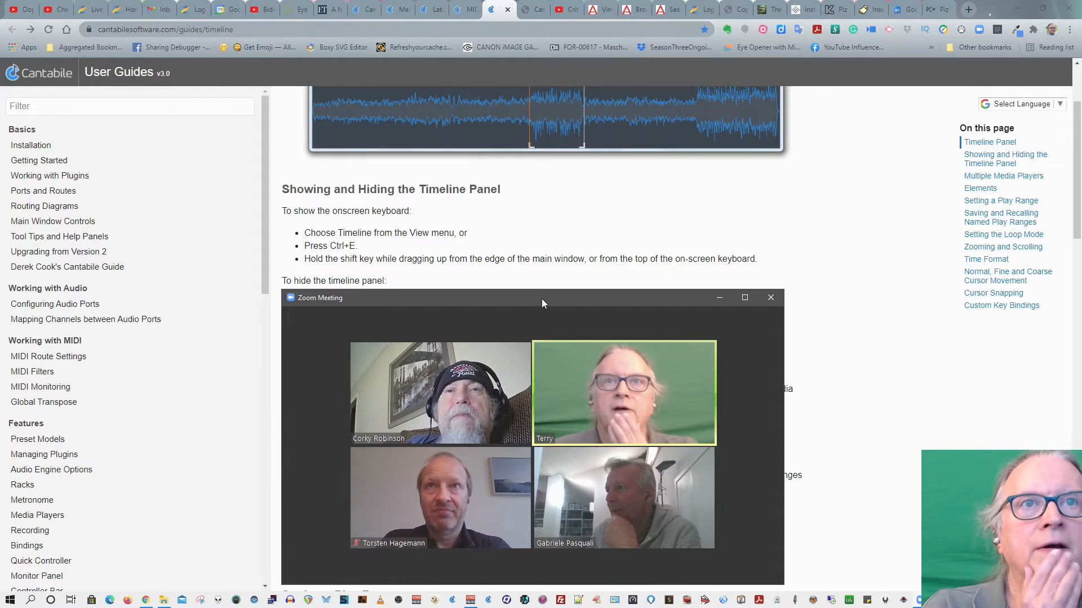
pyautogui.moveTo(542, 298); pyautogui.dragTo(546, 293)
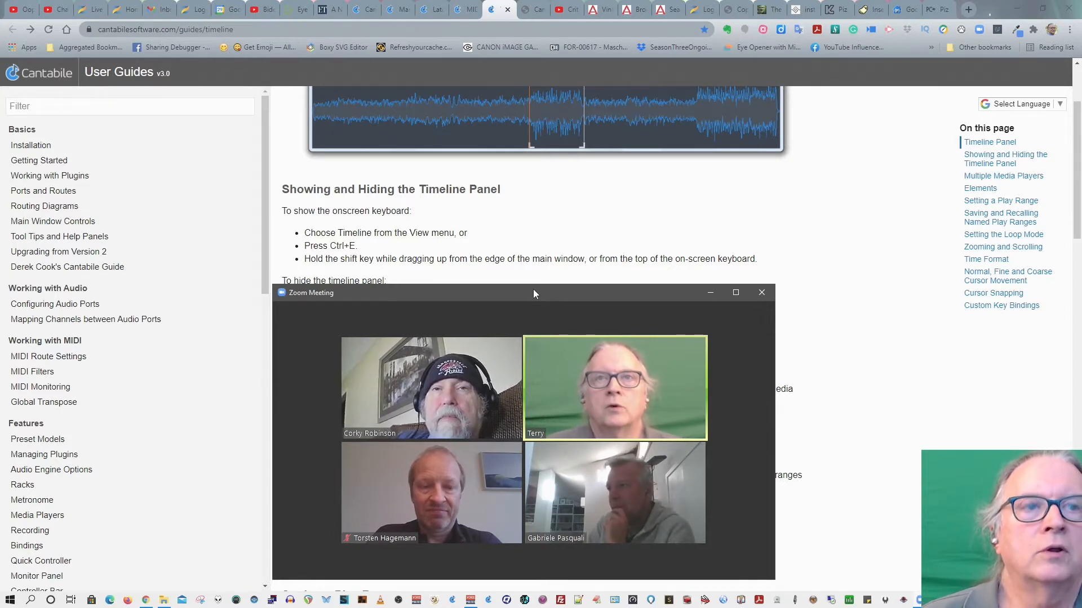
pyautogui.moveTo(533, 292)
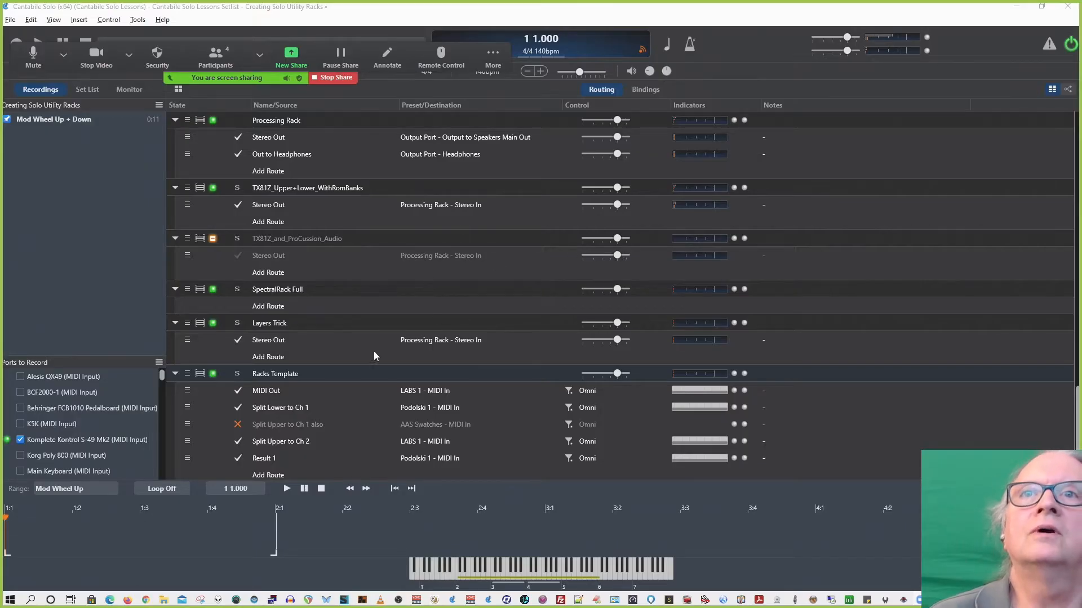
# Review the input and output ports in the Racks Template rack's MIDI port list
pyautogui.click(276, 375)
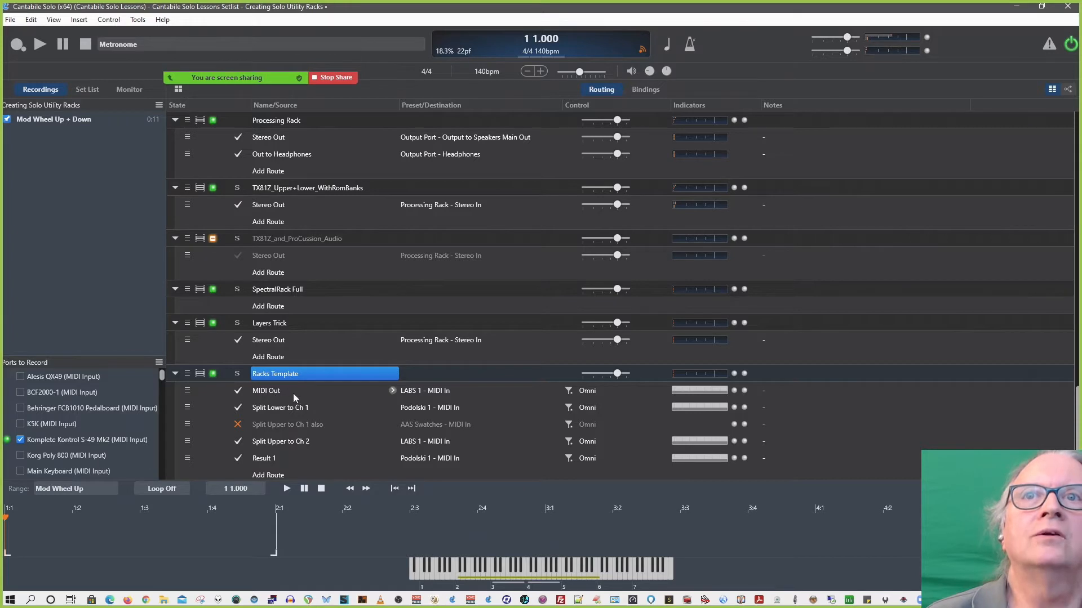
pyautogui.rightClick(264, 376)
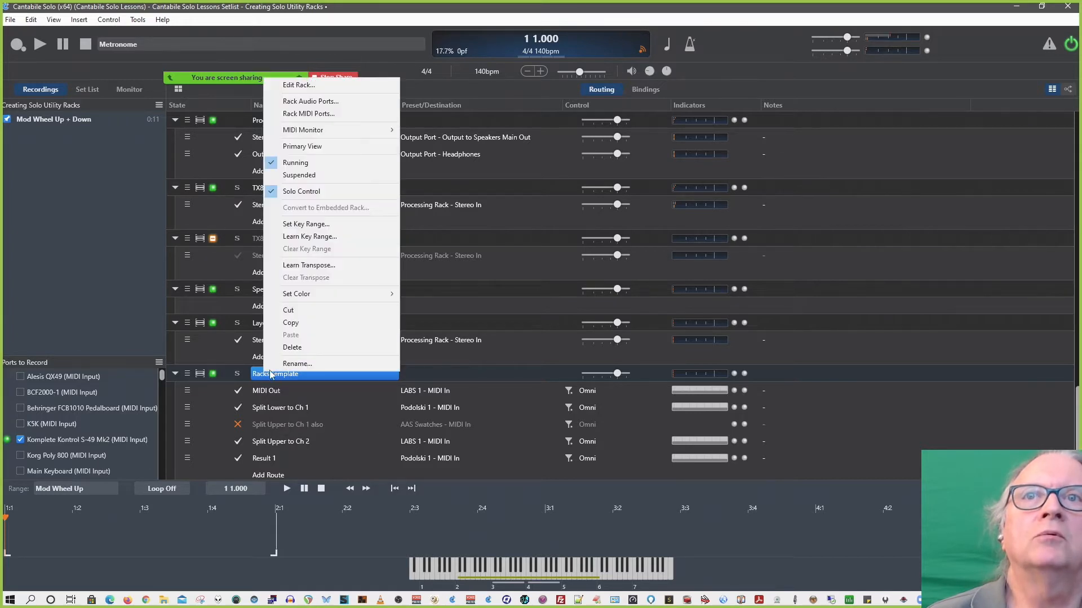
pyautogui.click(317, 115)
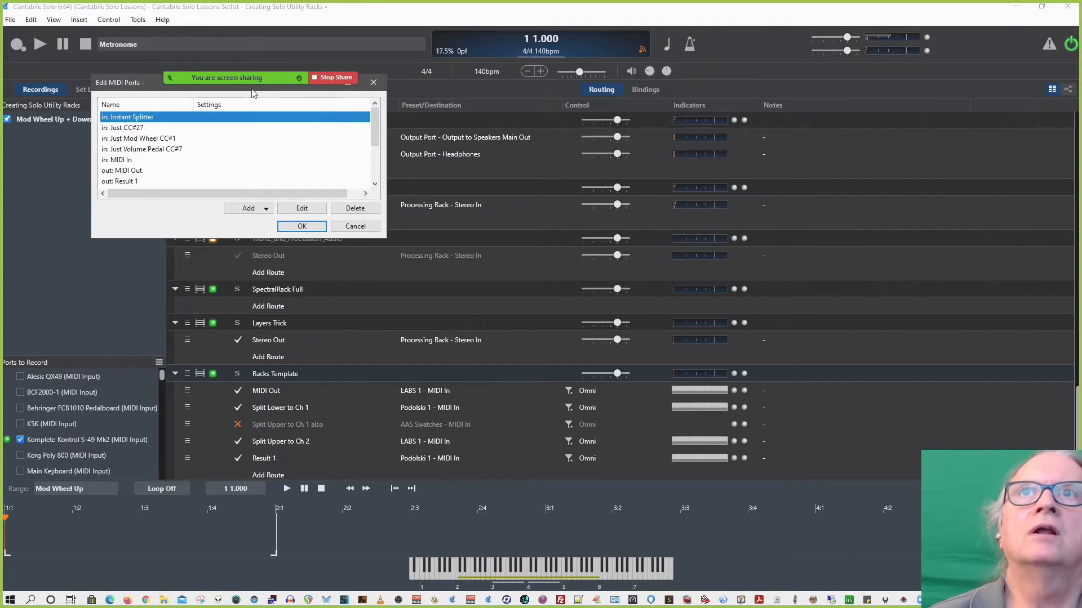
pyautogui.moveTo(141, 85); pyautogui.dragTo(407, 182)
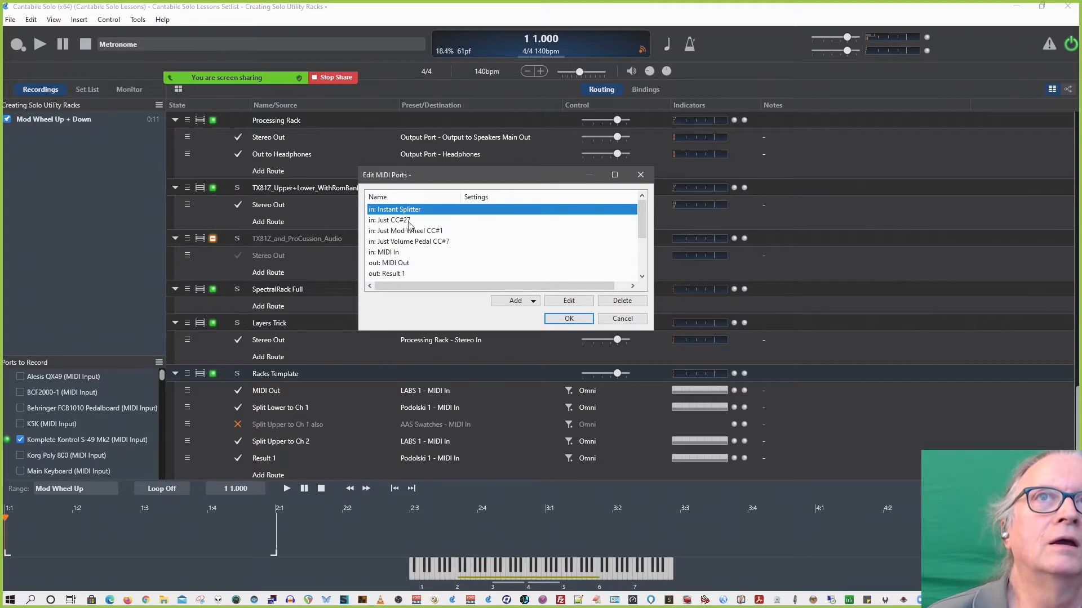
pyautogui.click(408, 221)
pyautogui.click(432, 232)
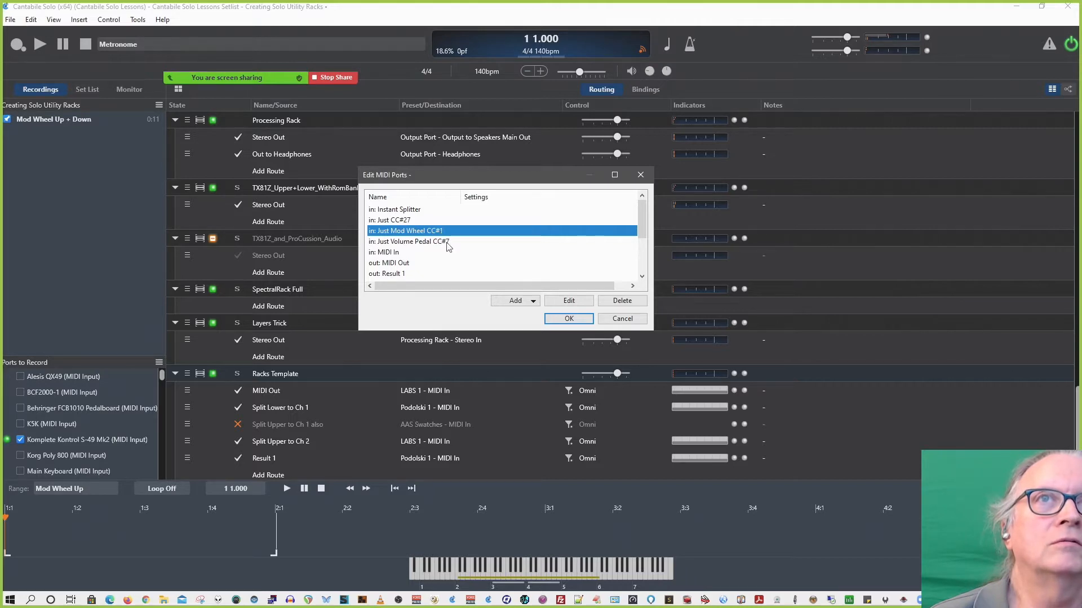
pyautogui.click(454, 243)
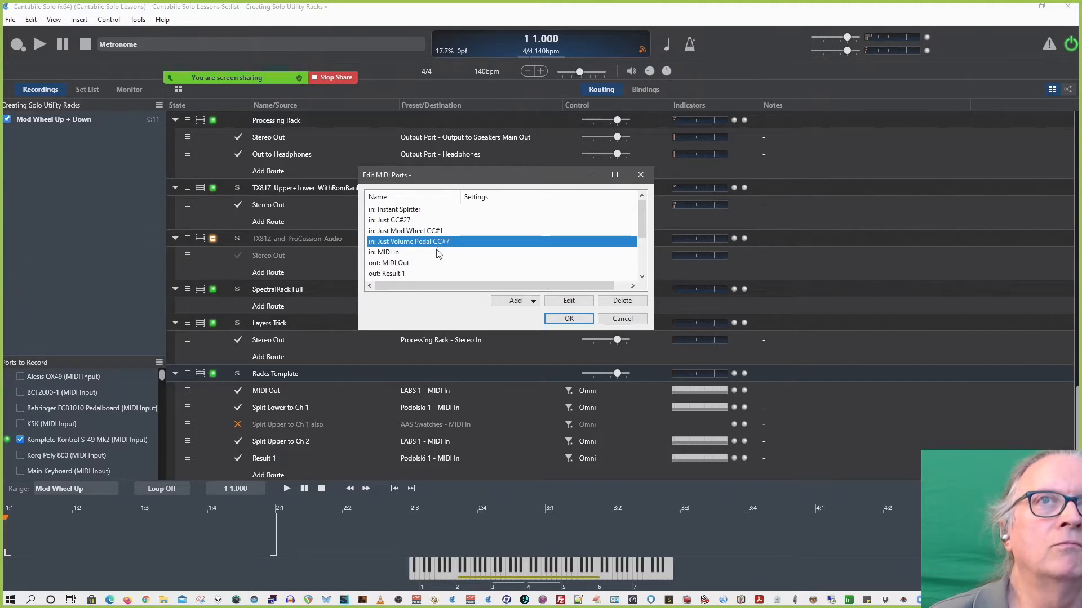
pyautogui.click(439, 252)
pyautogui.scroll(-2, 461, 259)
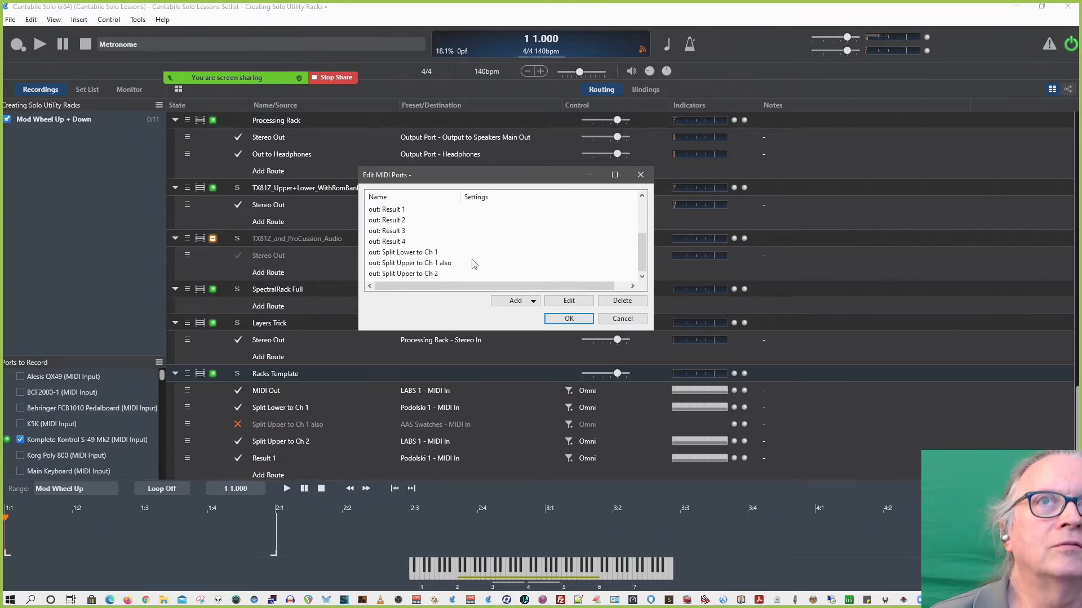
pyautogui.click(401, 213)
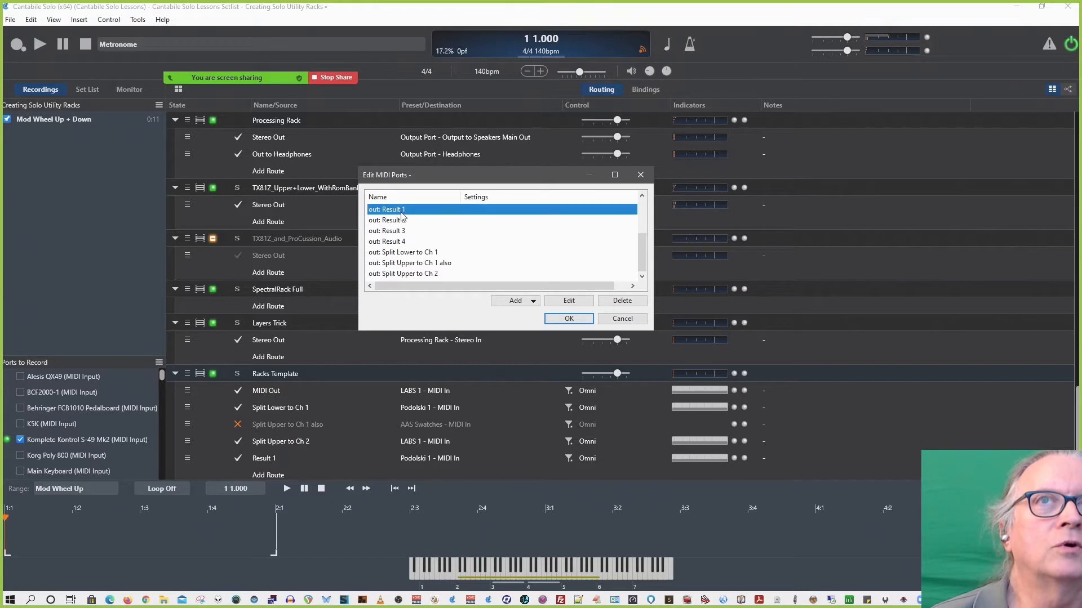
pyautogui.click(431, 253)
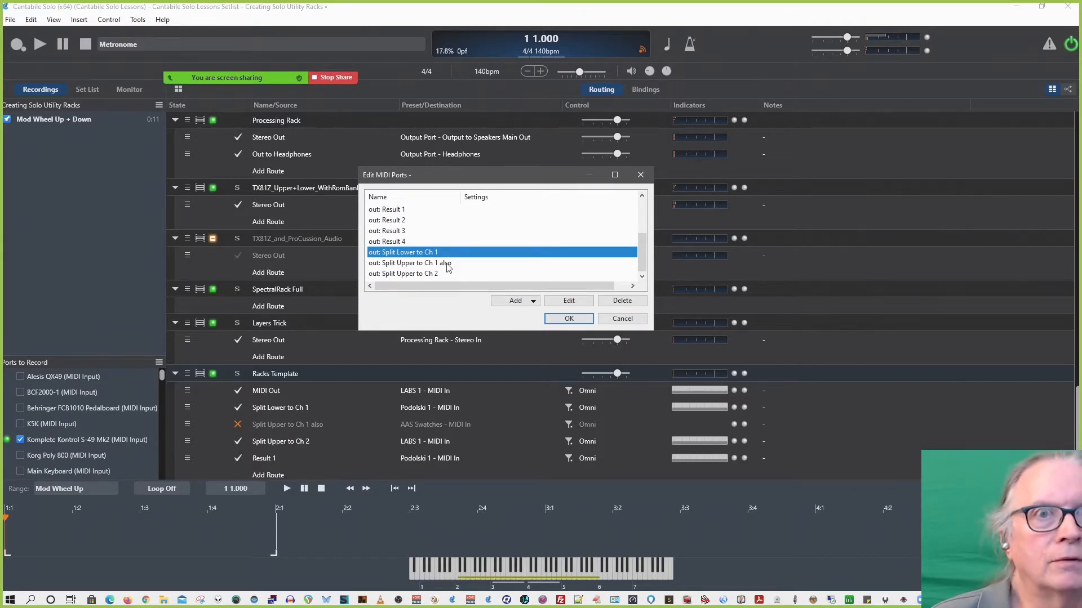
pyautogui.press('Return')
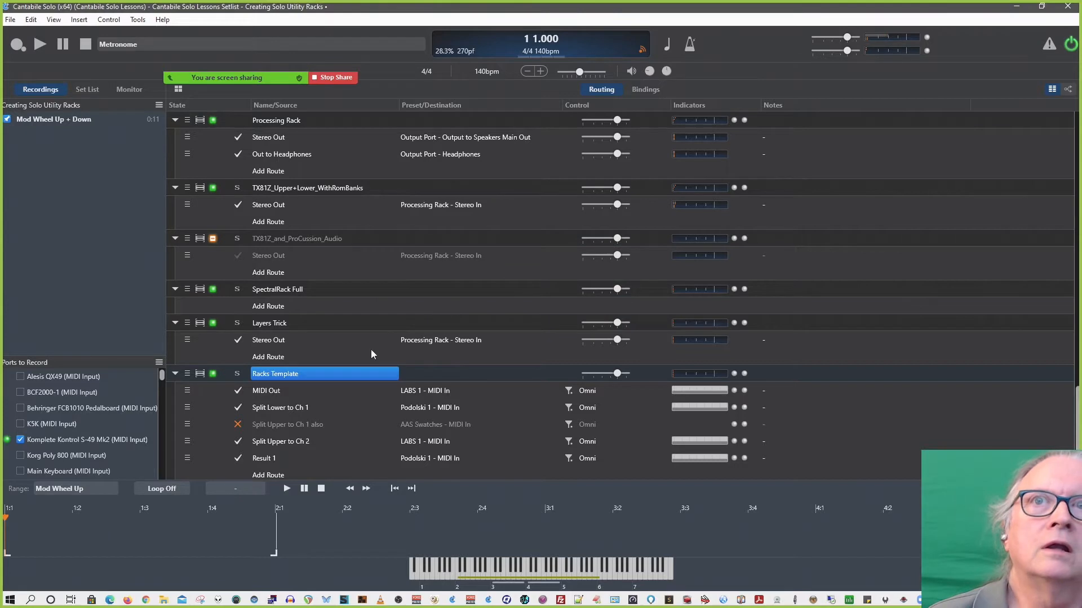
# Inspect the Racks Template rack's internal routes and the MIDI filter on its Just CC#27 input port
pyautogui.doubleClick(314, 374)
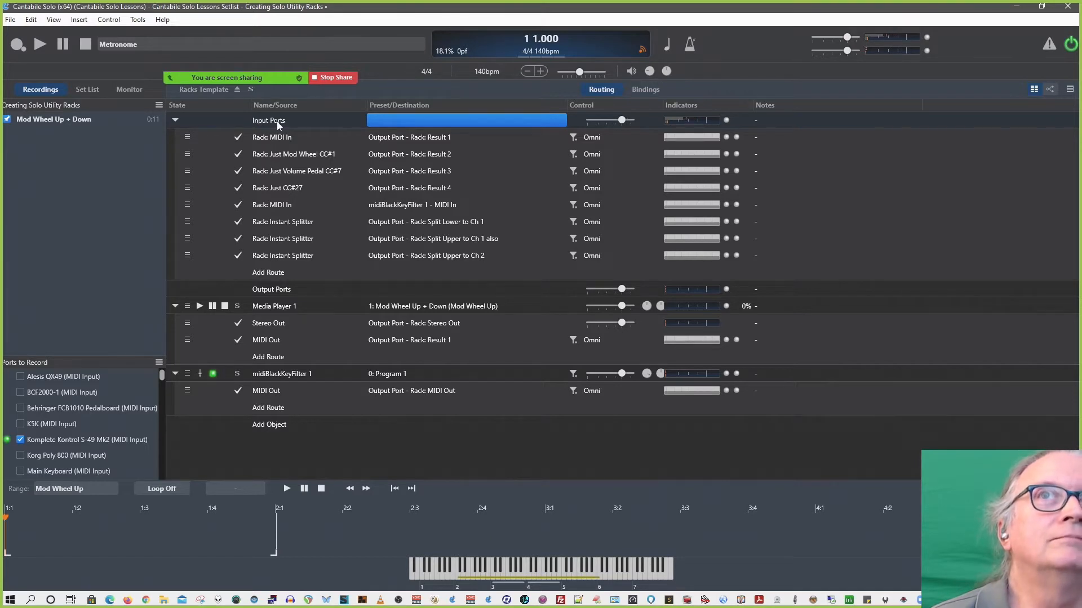
pyautogui.click(237, 90)
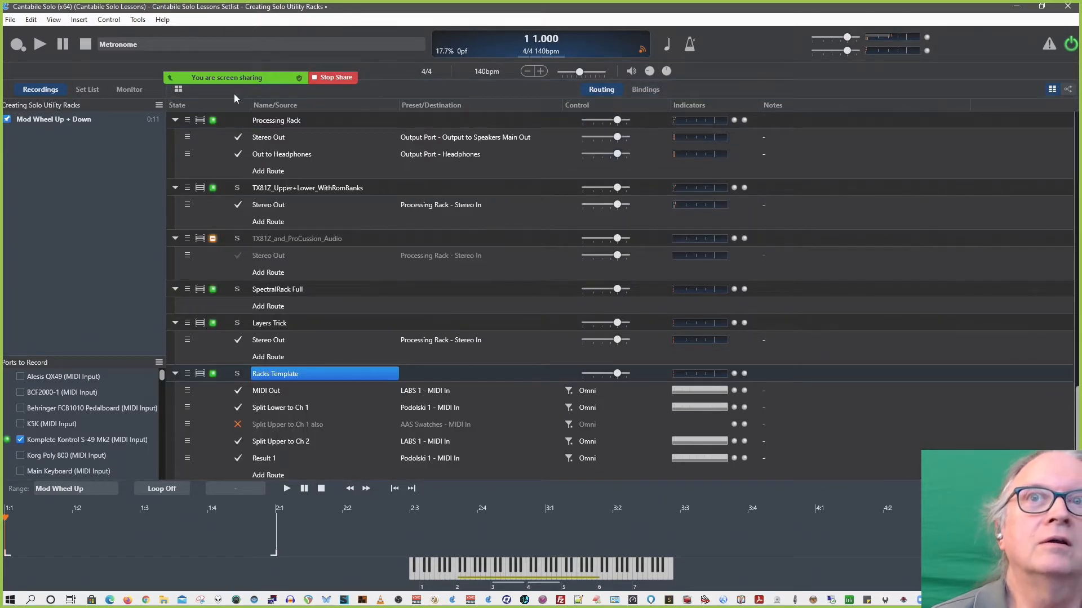
pyautogui.rightClick(309, 378)
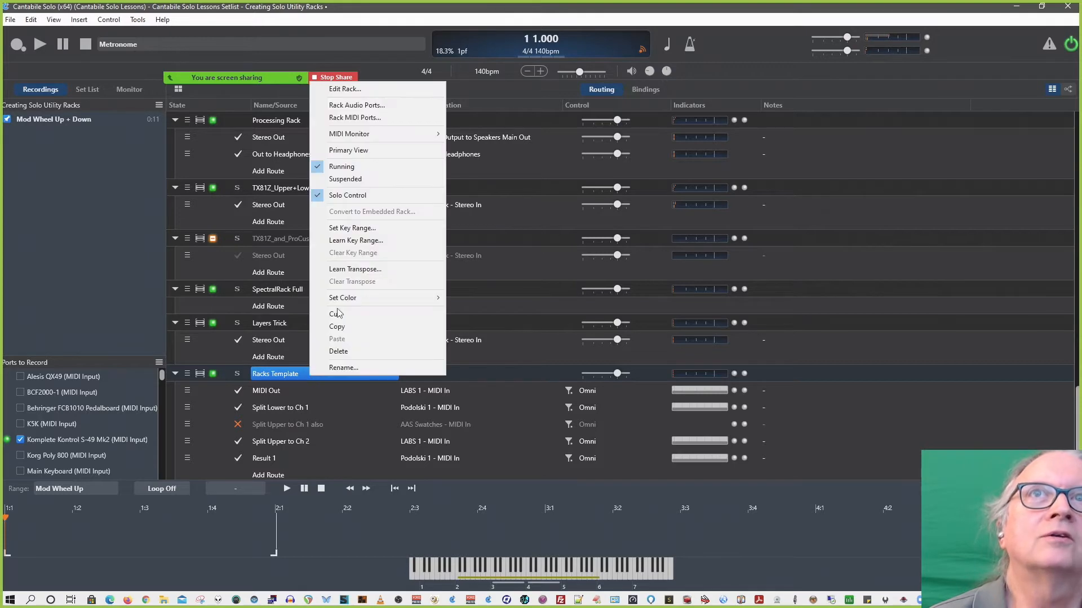
pyautogui.click(369, 120)
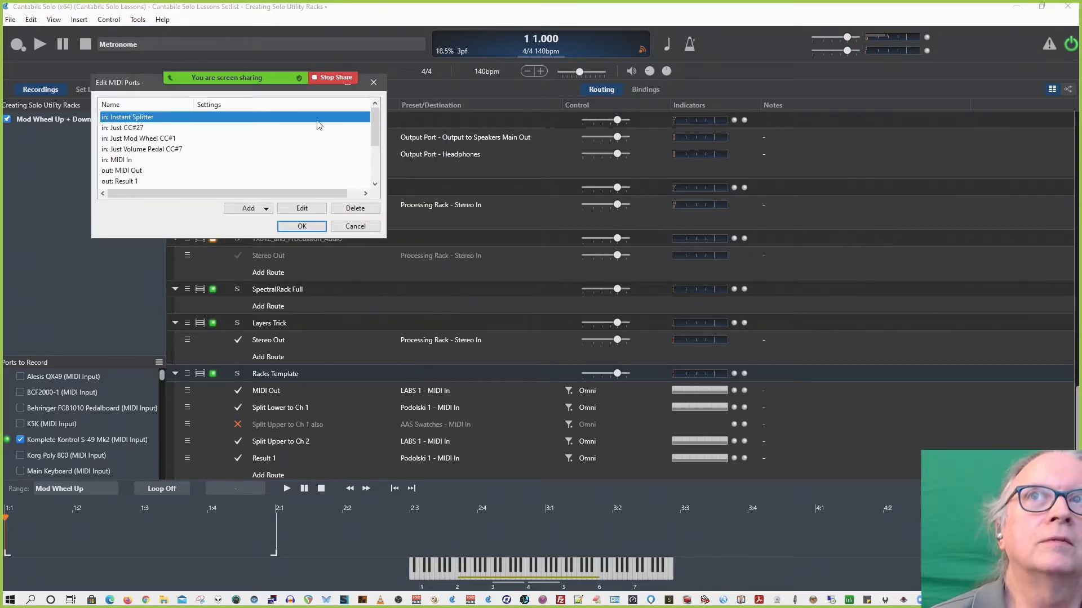
pyautogui.click(138, 128)
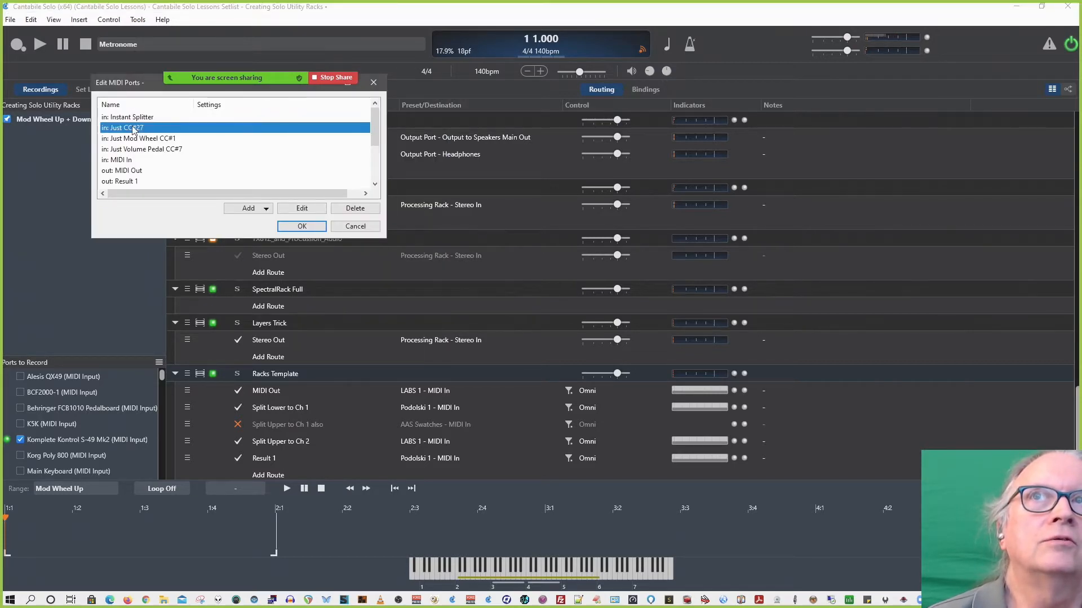
pyautogui.doubleClick(140, 130)
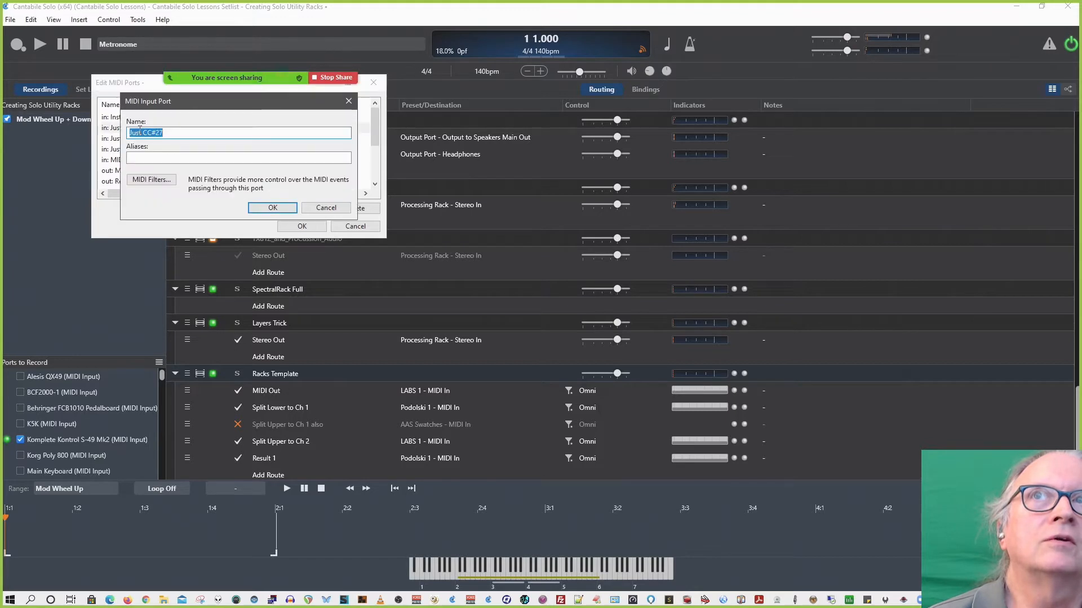
pyautogui.click(162, 185)
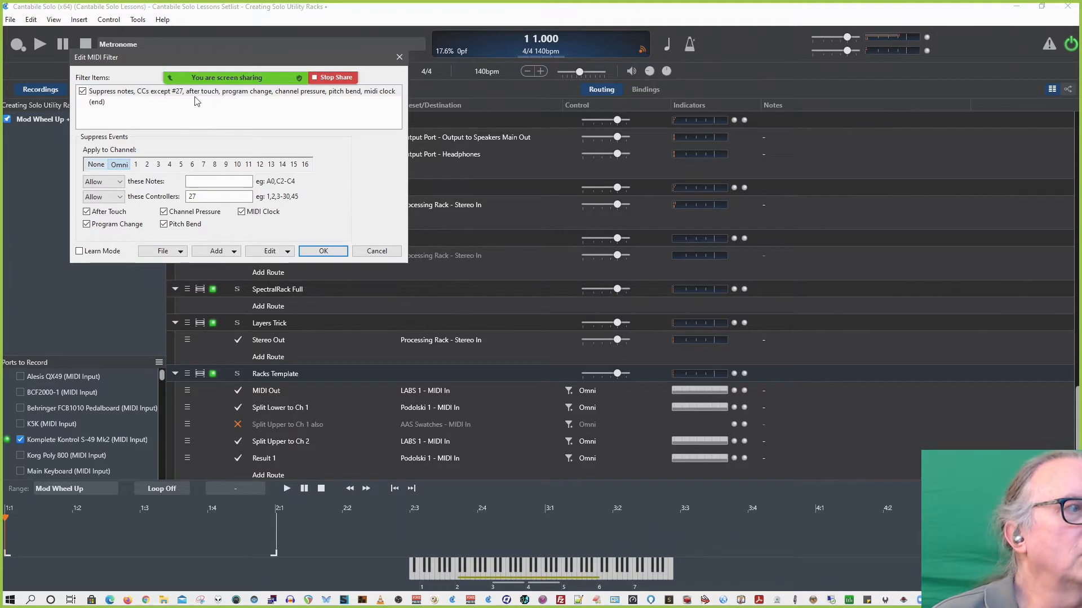
pyautogui.click(363, 252)
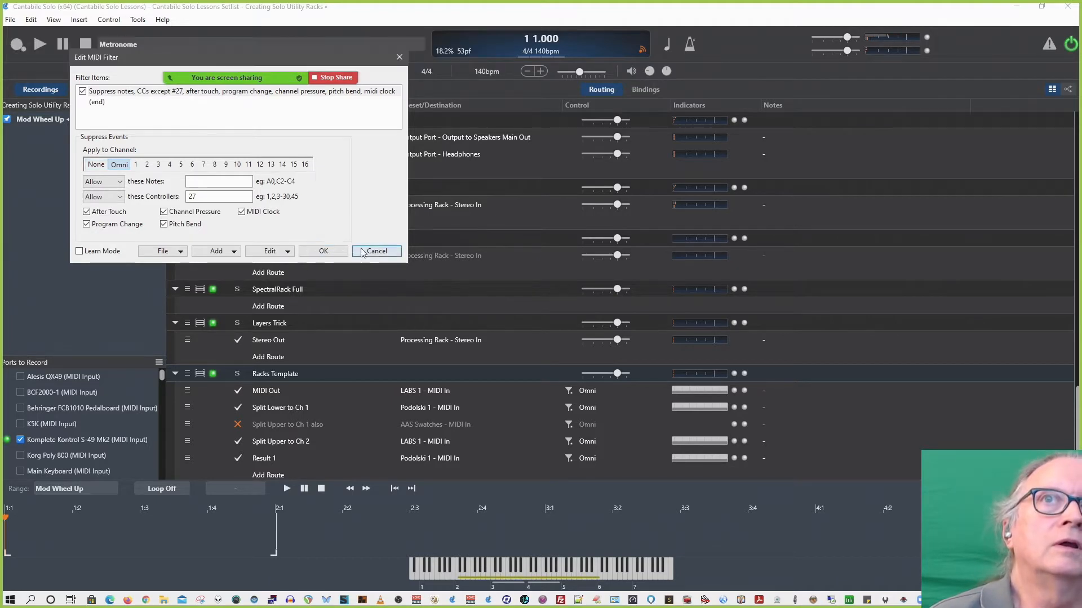
pyautogui.click(327, 208)
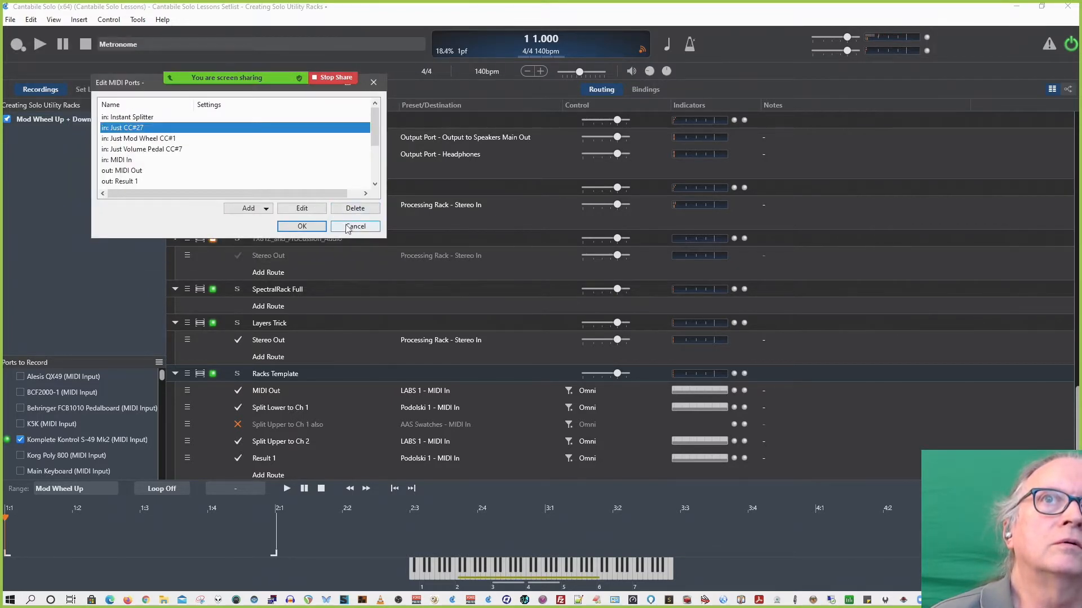
pyautogui.click(356, 226)
# Look through the available route targets for the Main Keyboard route going to the Racks Template's Instant Splitter
pyautogui.scroll(10, 369, 264)
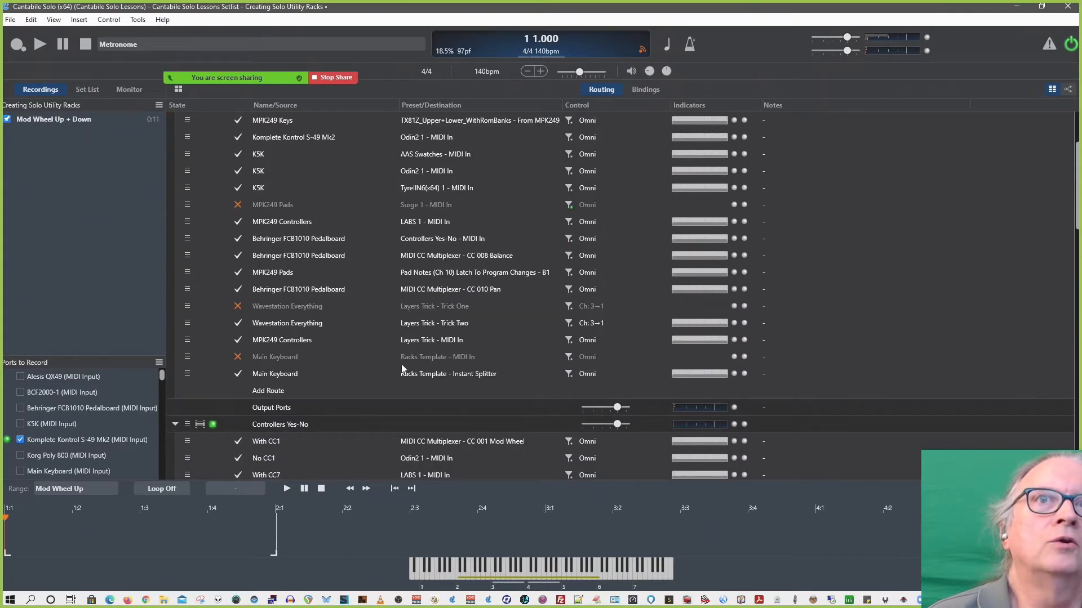
pyautogui.click(449, 375)
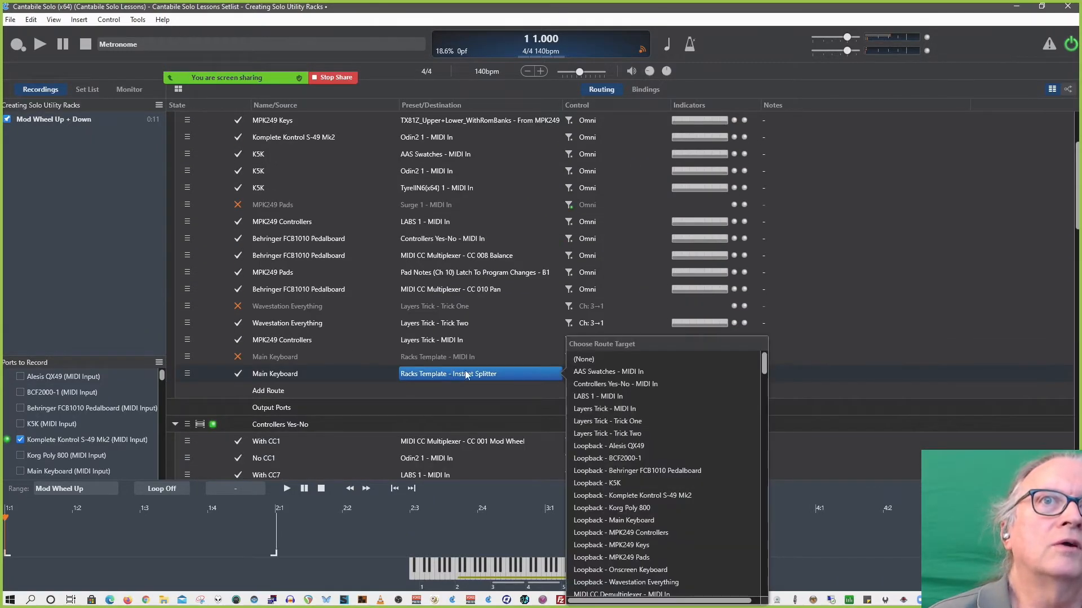
pyautogui.scroll(-20, 595, 398)
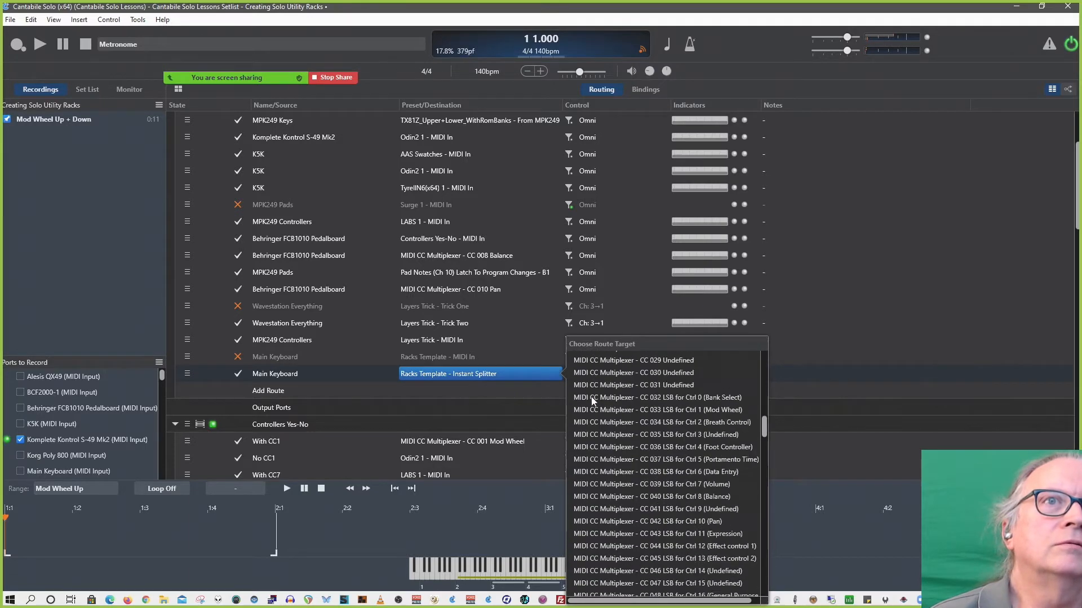
pyautogui.scroll(-20, 593, 400)
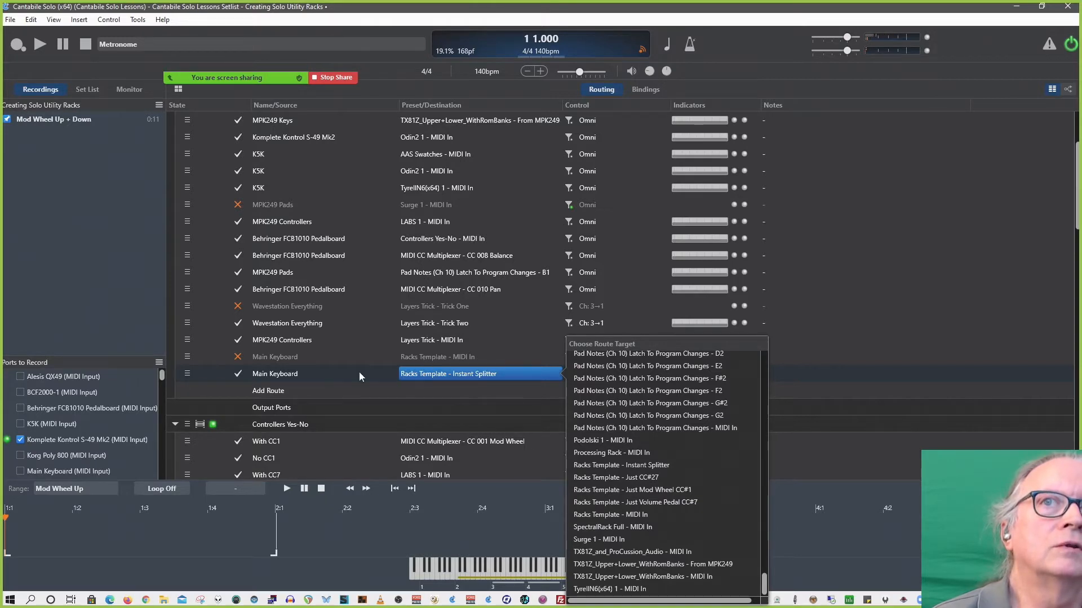
# Retarget the disabled Main Keyboard route from the Racks Template's MIDI In to its Just CC#27 port and enable the route
pyautogui.click(424, 357)
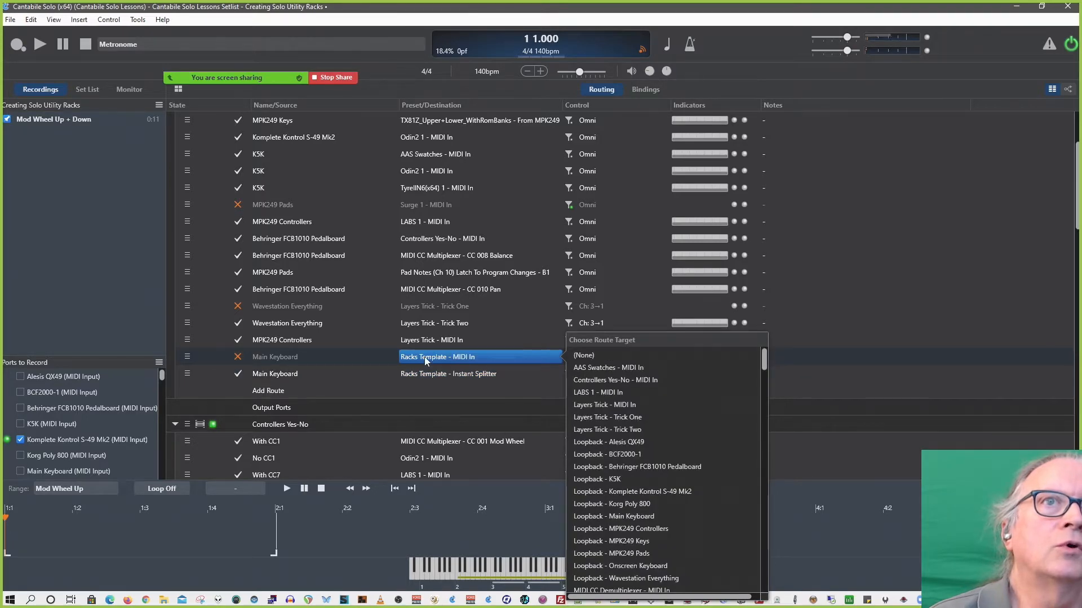
pyautogui.scroll(-20, 623, 399)
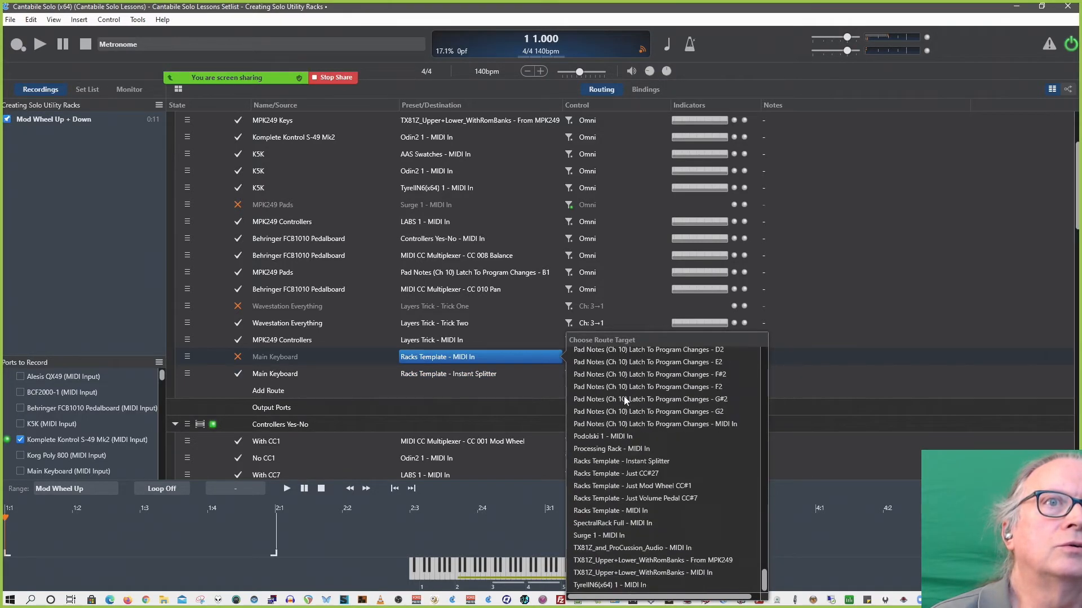
pyautogui.click(644, 472)
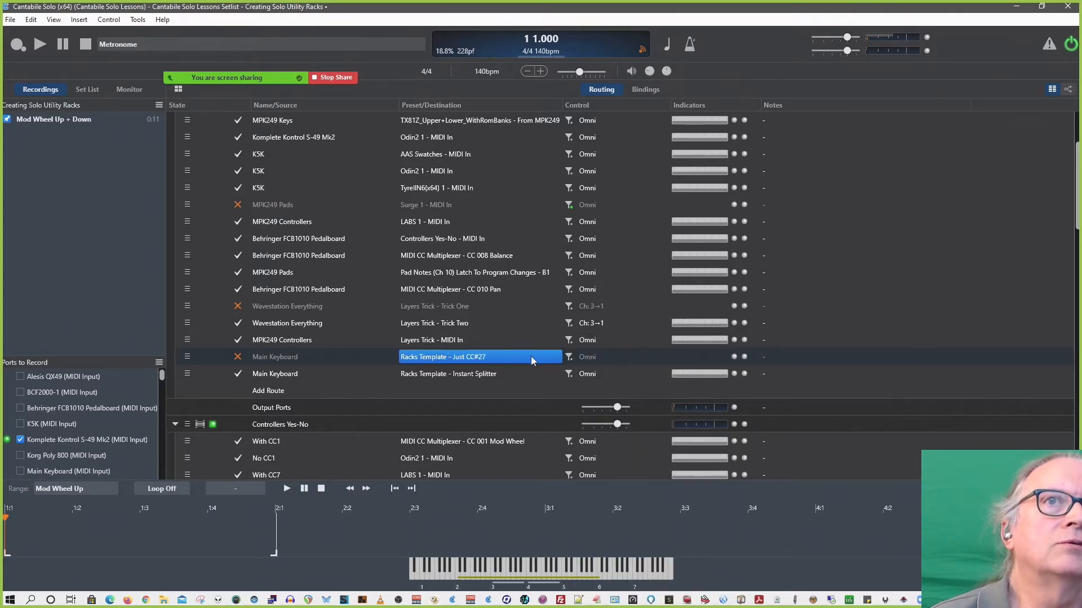
pyautogui.click(238, 358)
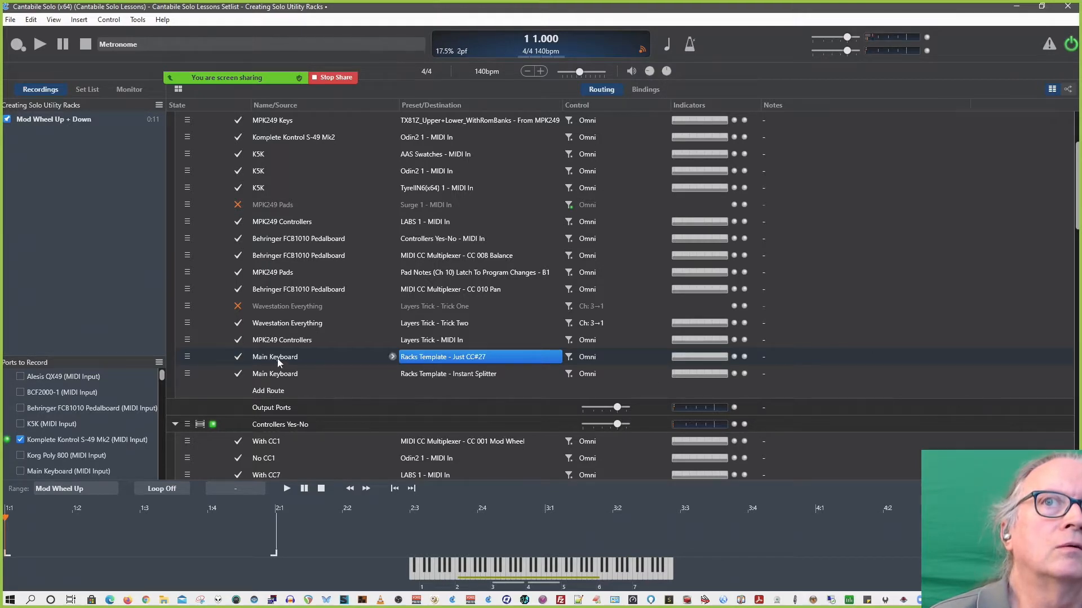
# Set the source of the route feeding Racks Template - Just CC#27 to Behringer FCB1010 Pedalboard
pyautogui.click(304, 354)
pyautogui.click(392, 357)
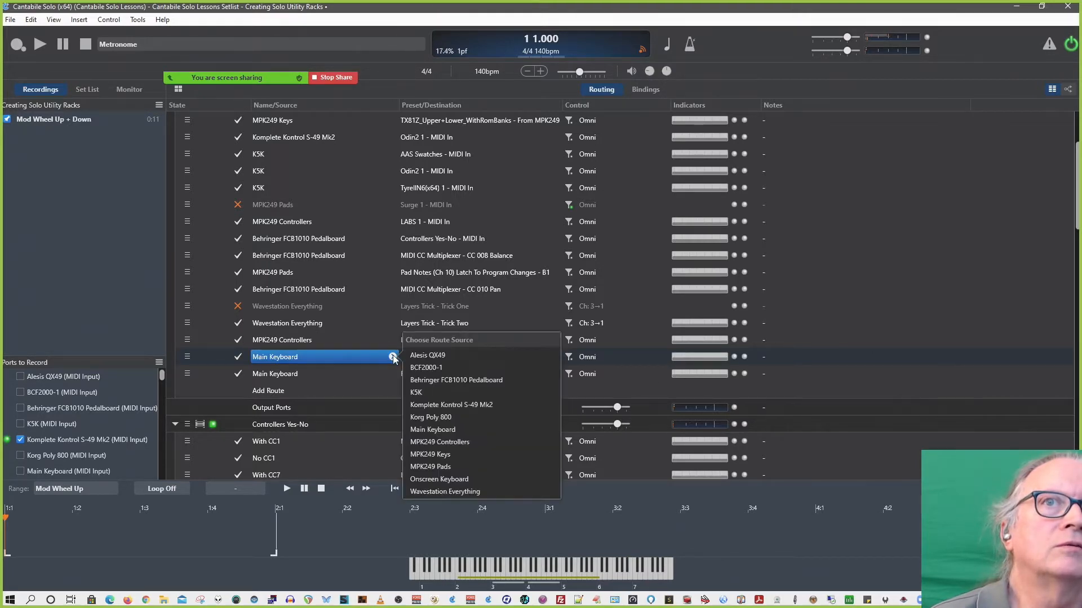
pyautogui.click(455, 378)
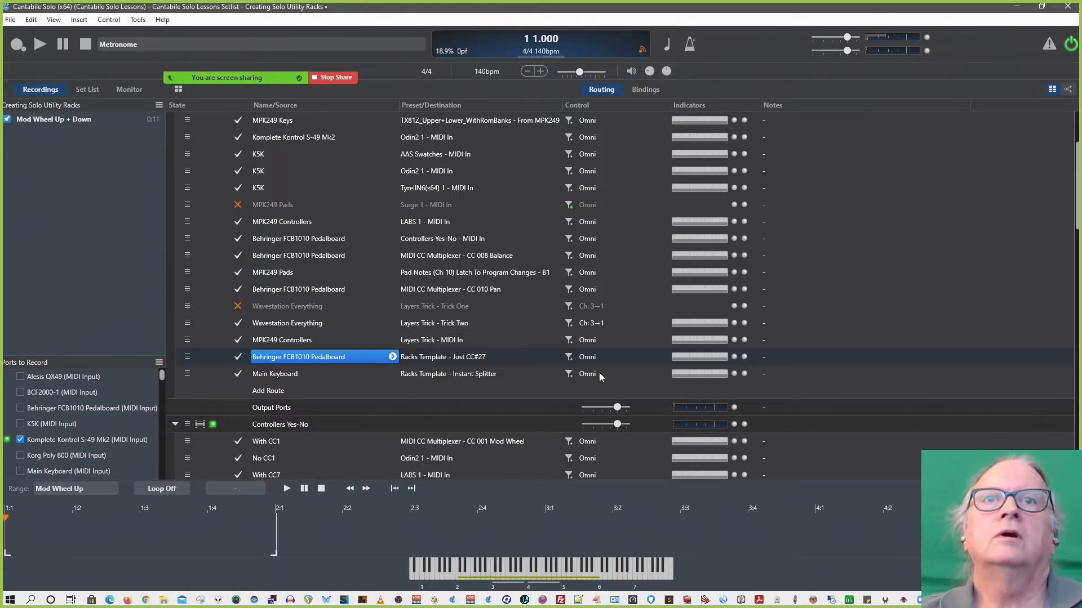
# Open the Racks Template rack to examine where its Just CC#27 input is routed internally
pyautogui.scroll(-10, 454, 362)
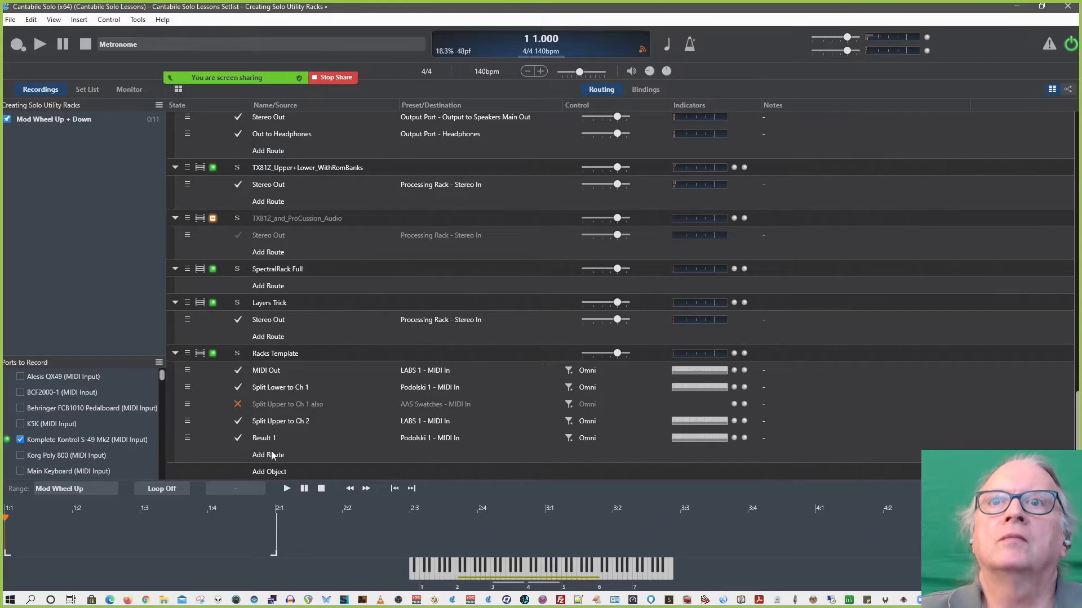
pyautogui.doubleClick(286, 352)
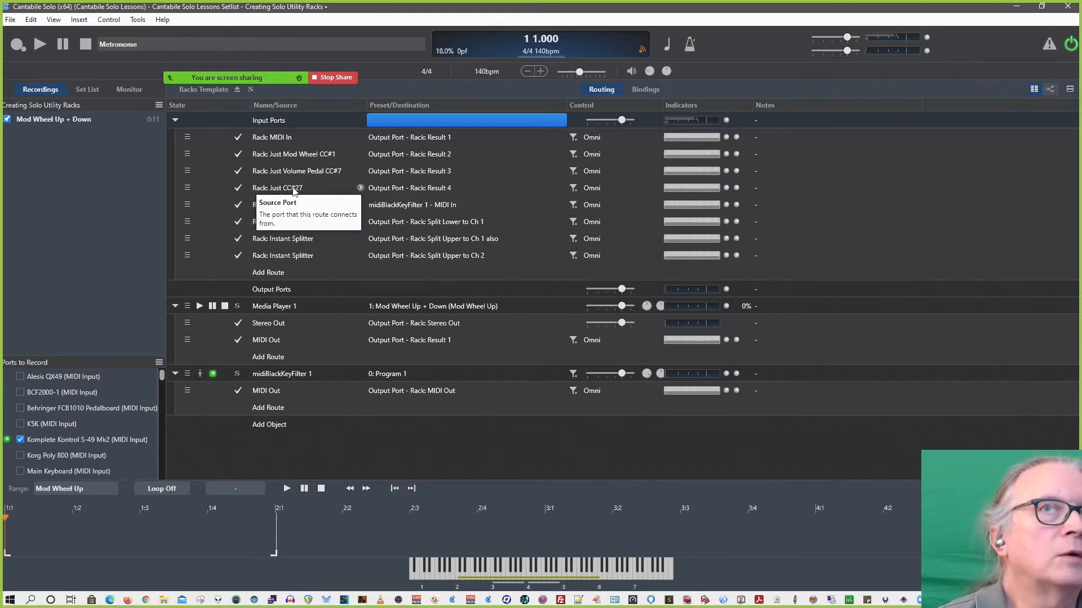
pyautogui.moveTo(300, 73)
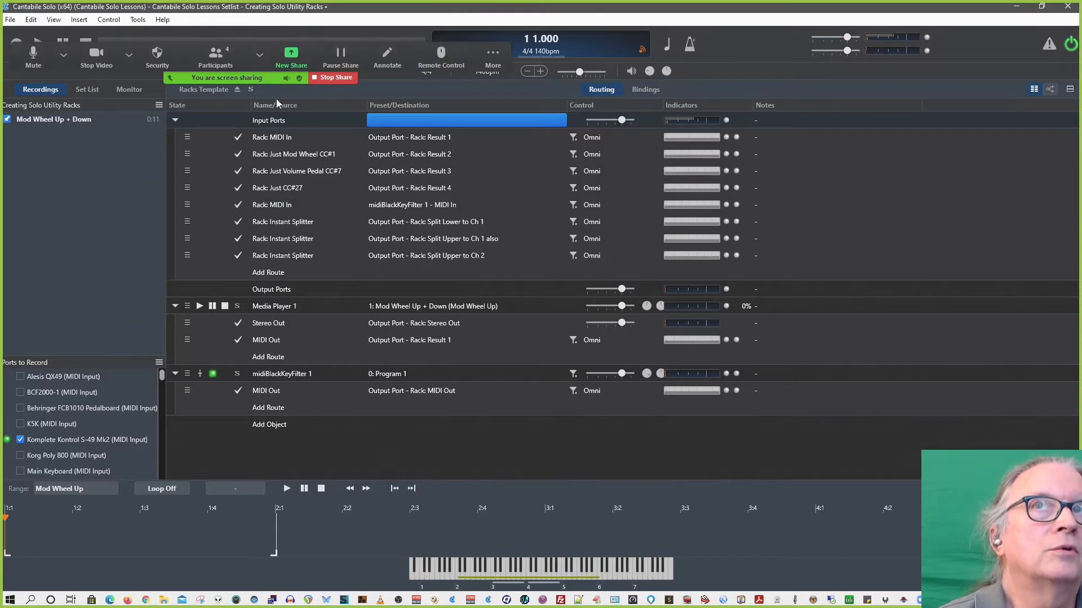
# Close the rack's routing view and check the song's Behringer FCB1010 Pedalboard route to Racks Template - Just CC#27
pyautogui.click(238, 90)
pyautogui.scroll(-3, 347, 252)
pyautogui.scroll(8, 347, 257)
pyautogui.scroll(-3, 347, 258)
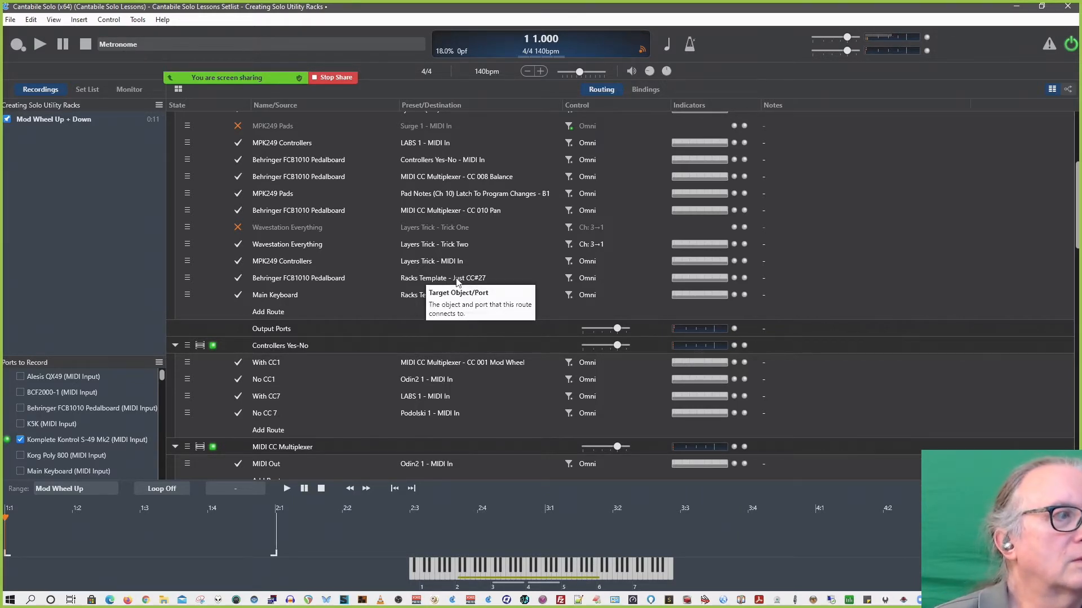
# Open the MIDI ports of the Racks Template rack and look through its input and output ports
pyautogui.scroll(-17, 421, 278)
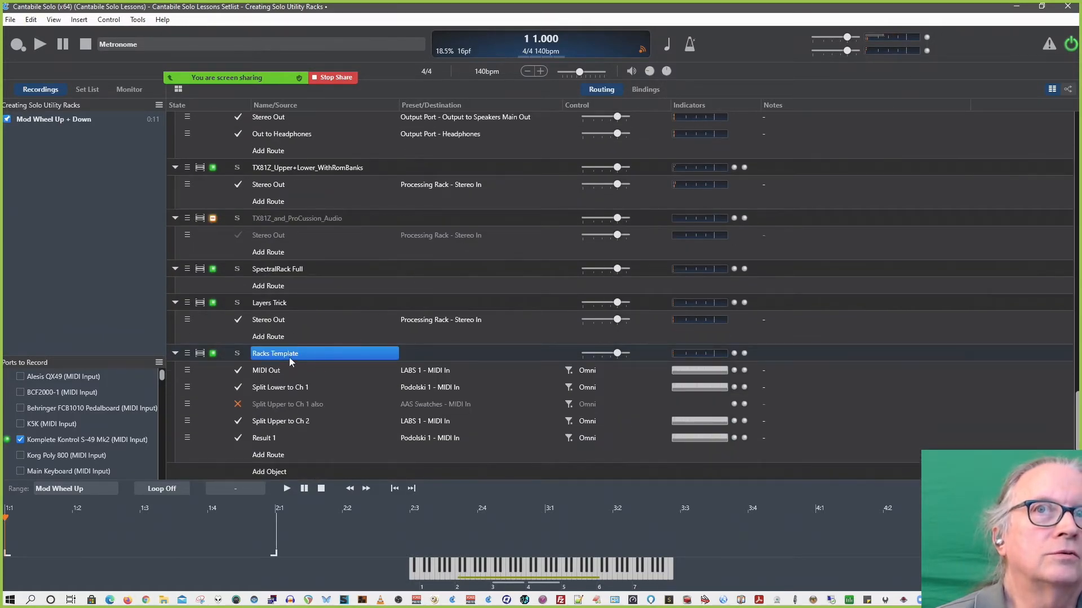
pyautogui.rightClick(291, 354)
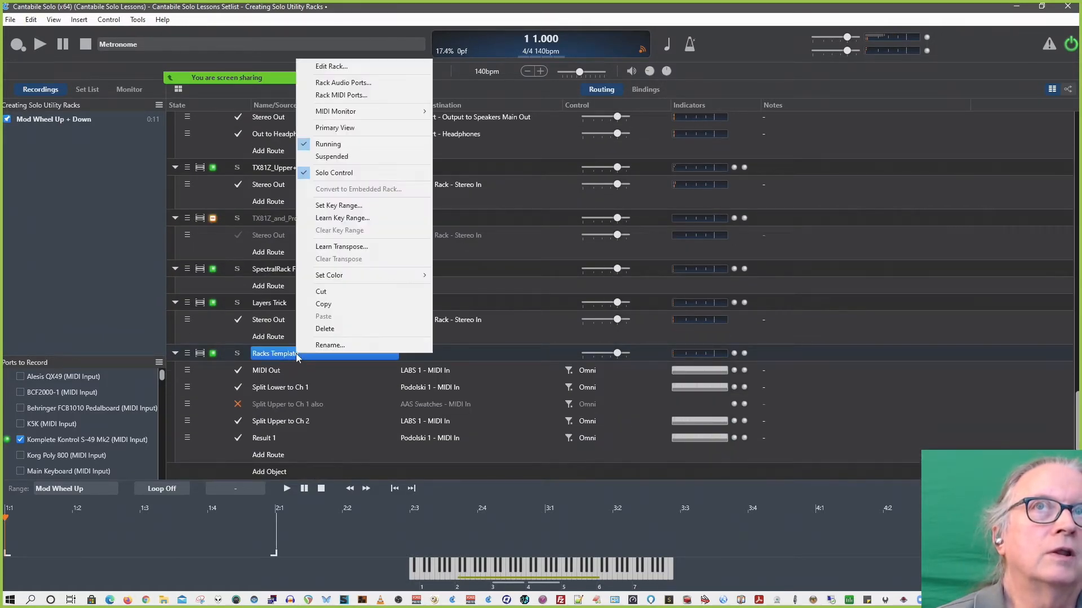
pyautogui.click(358, 95)
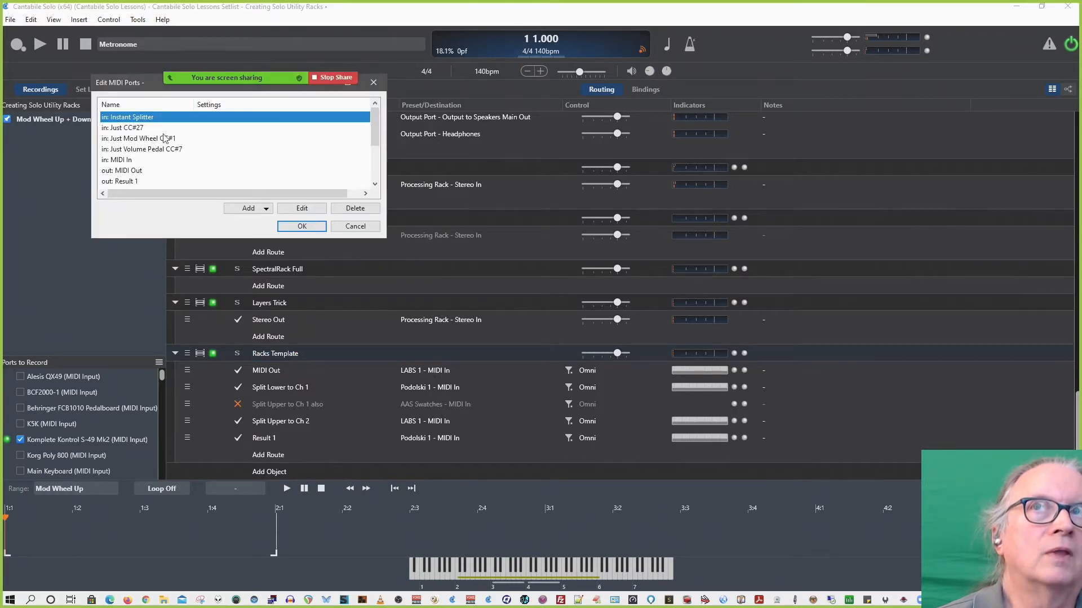
pyautogui.scroll(-1, 221, 155)
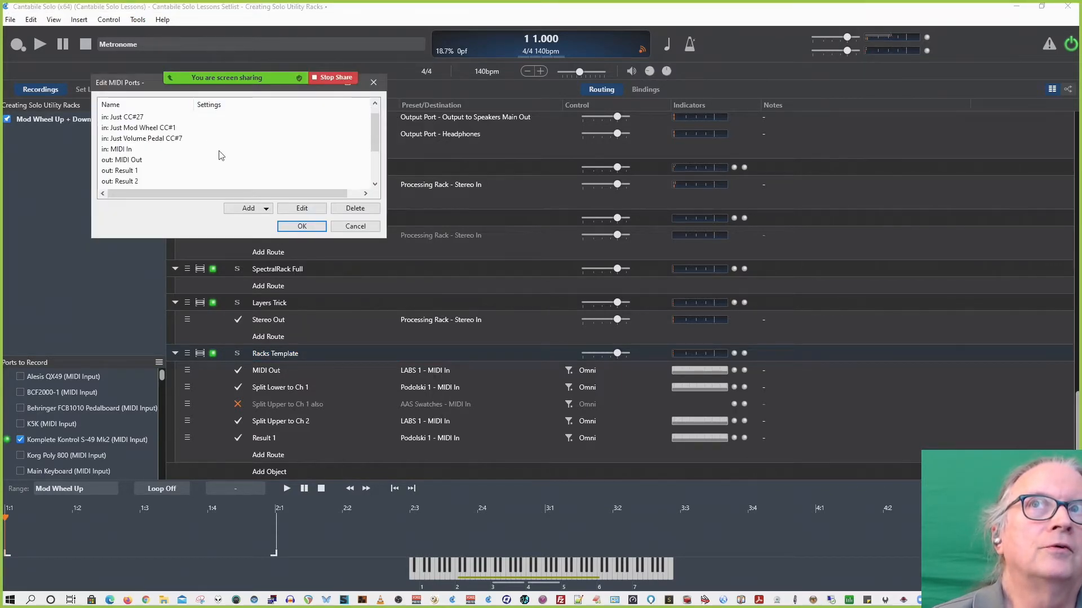
pyautogui.scroll(1, 143, 121)
pyautogui.click(144, 118)
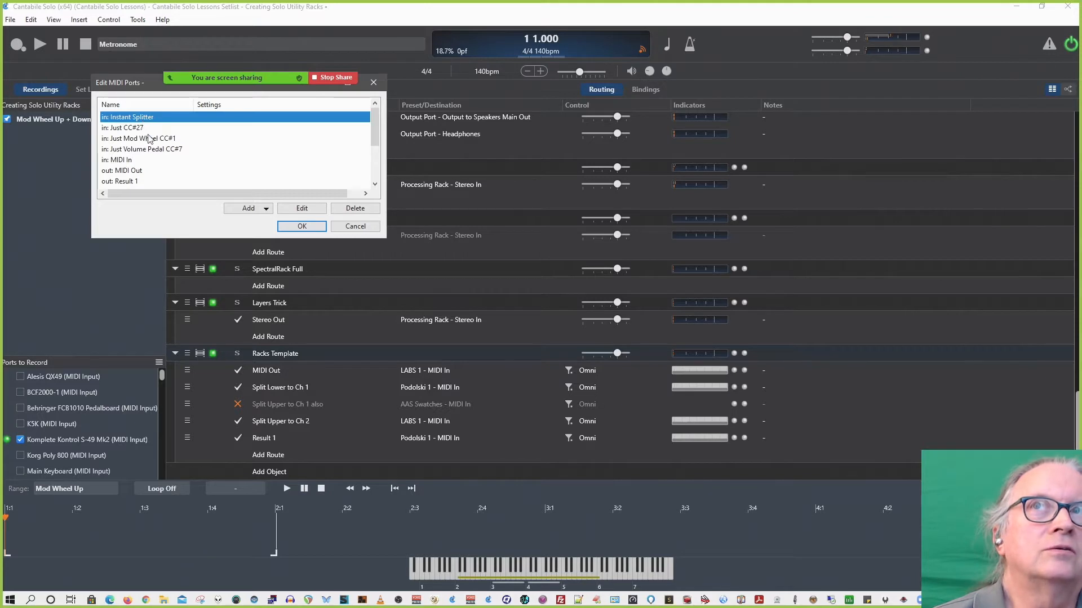
# Examine the MIDI filter on the Just Mod Wheel CC#1 input port and leave it without changes
pyautogui.doubleClick(149, 139)
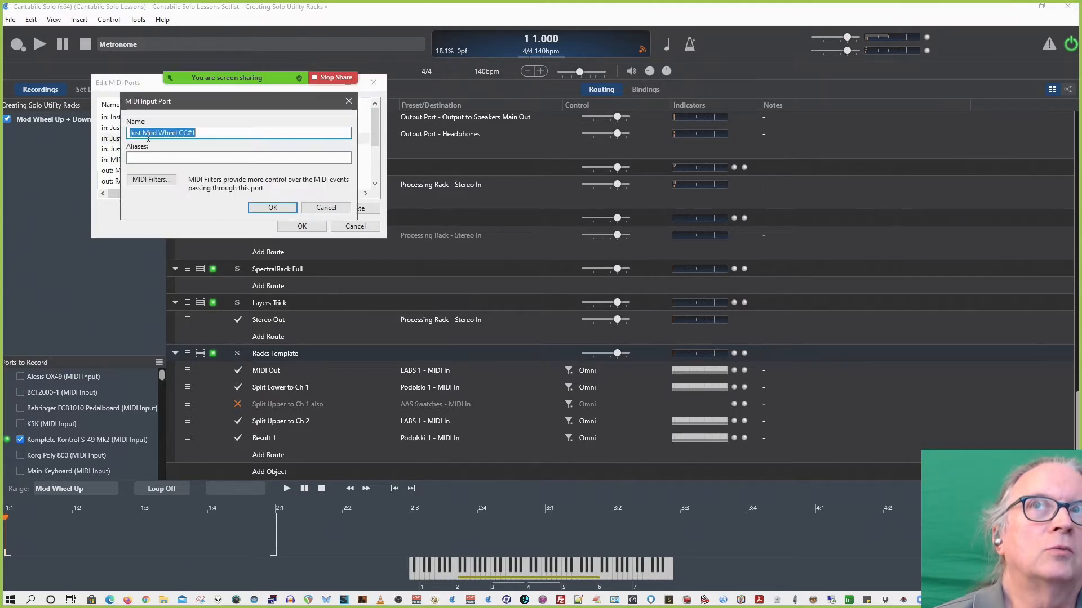
pyautogui.click(164, 182)
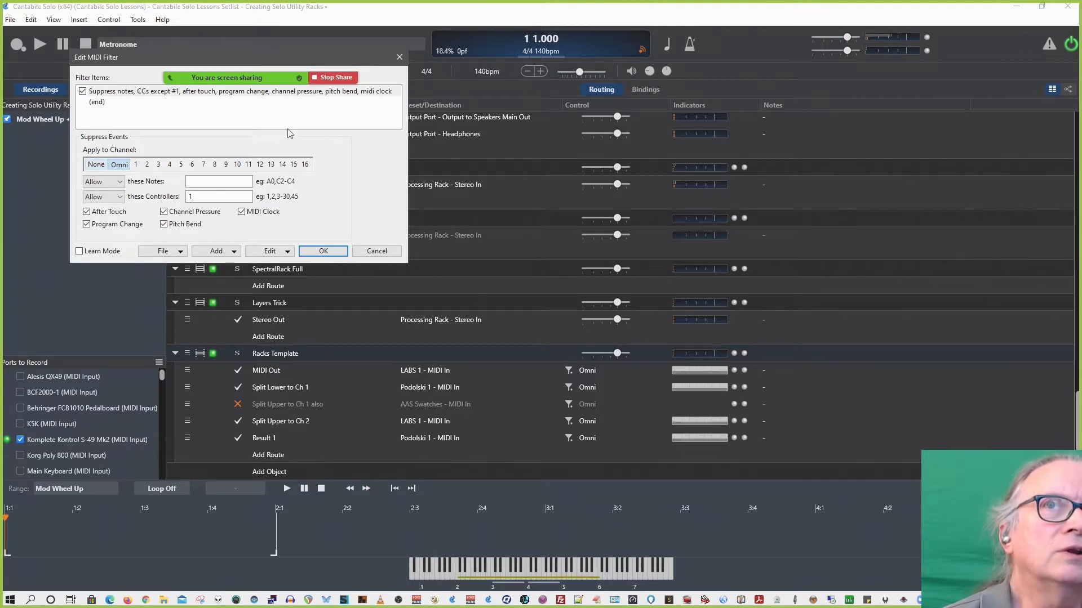
pyautogui.click(377, 251)
pyautogui.click(327, 208)
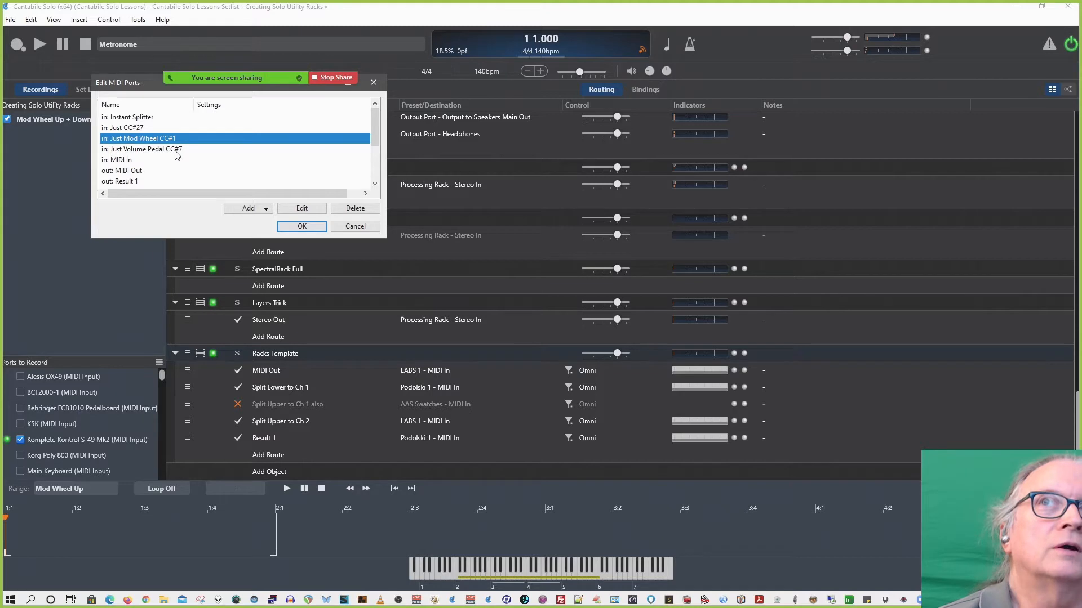
# Check the Result 1 output port for MIDI filters and leave it without changes
pyautogui.scroll(-1, 177, 156)
pyautogui.doubleClick(140, 159)
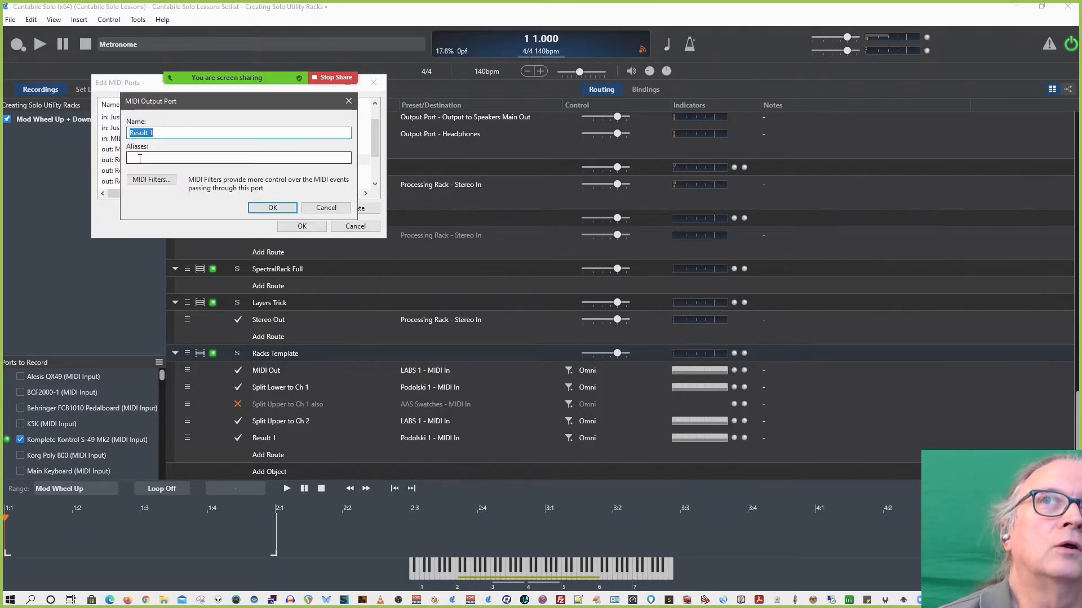
pyautogui.click(152, 179)
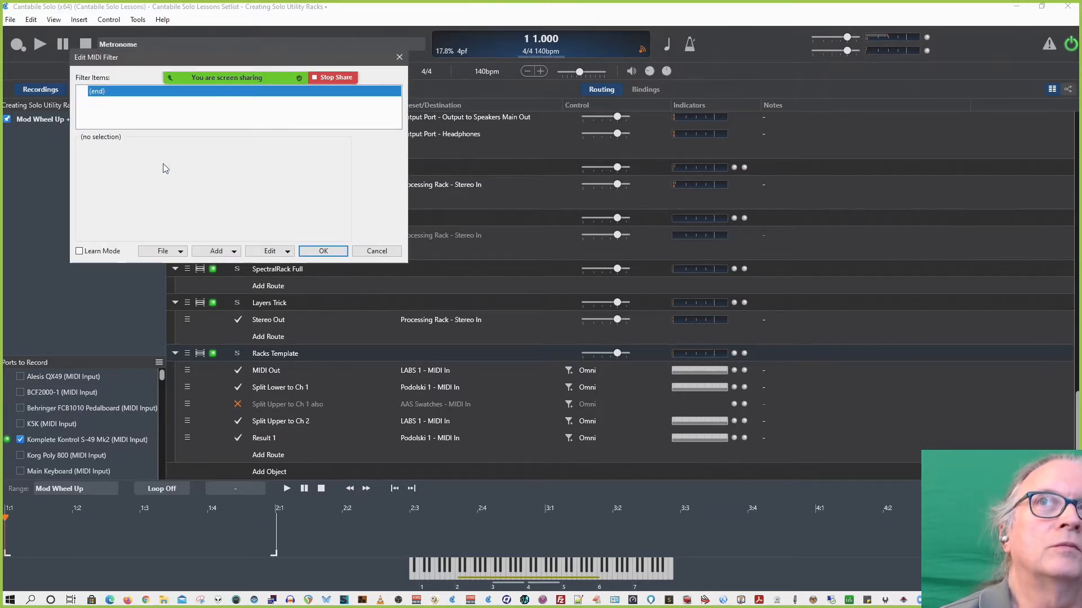
pyautogui.click(378, 253)
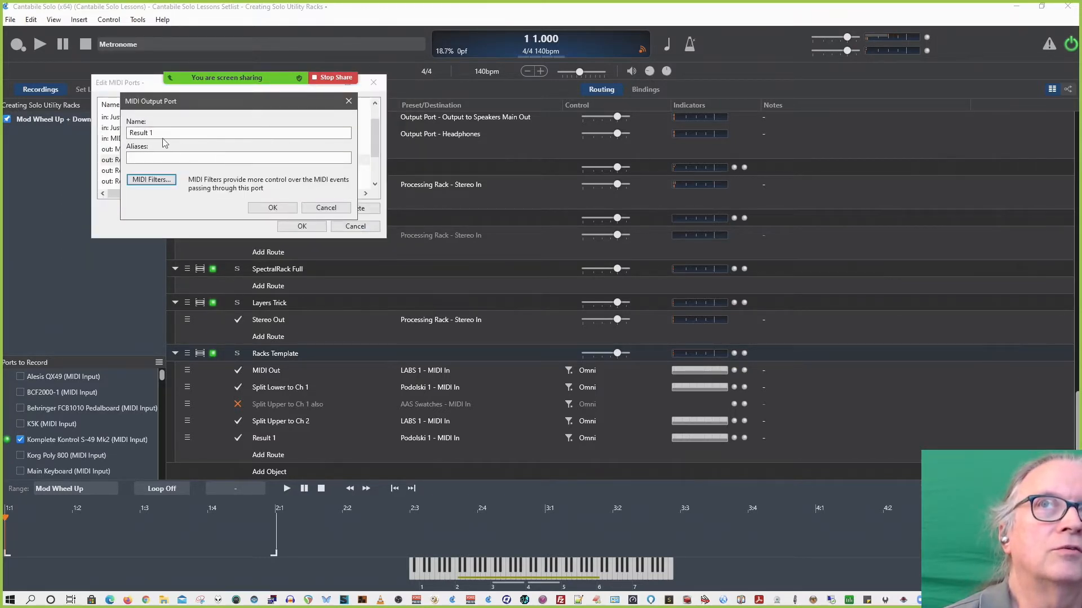
pyautogui.click(328, 208)
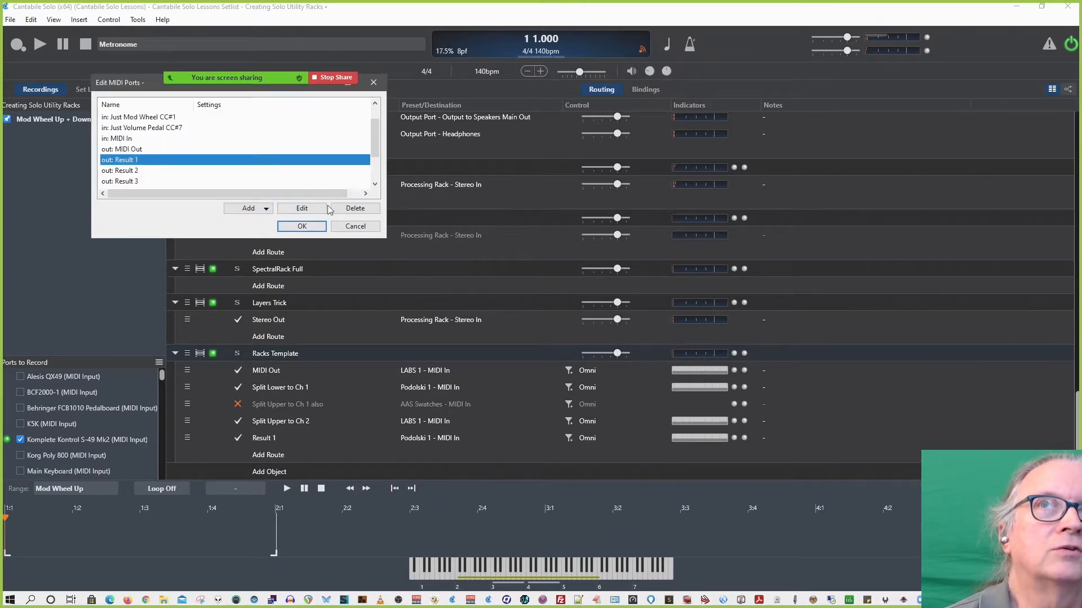
# Examine the keyboard split and channel select filters on the Split Lower to Ch 1 output port
pyautogui.scroll(-2, 169, 164)
pyautogui.click(158, 161)
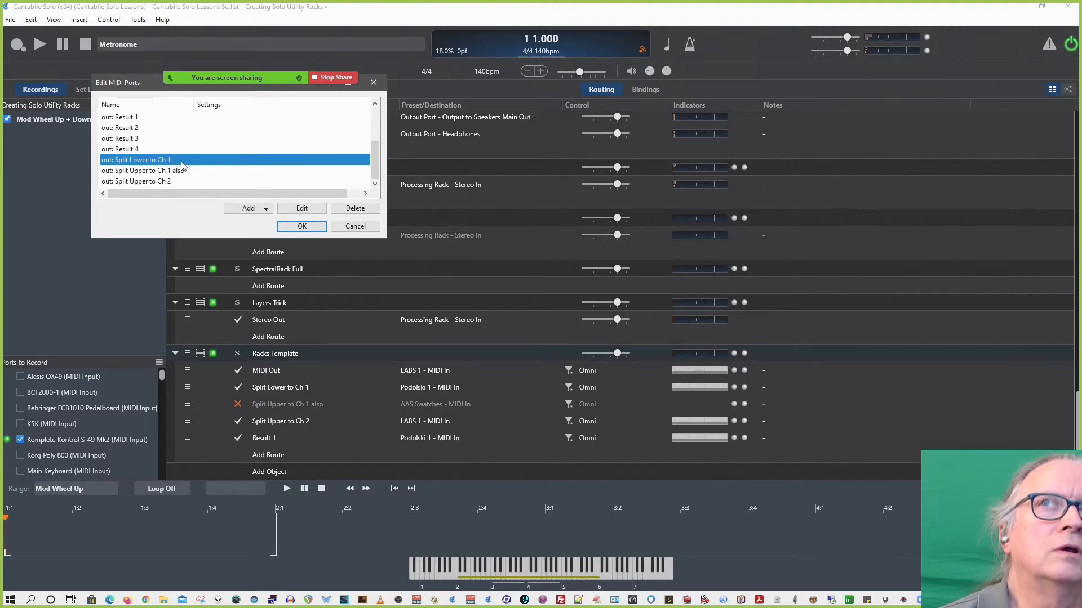
pyautogui.doubleClick(182, 161)
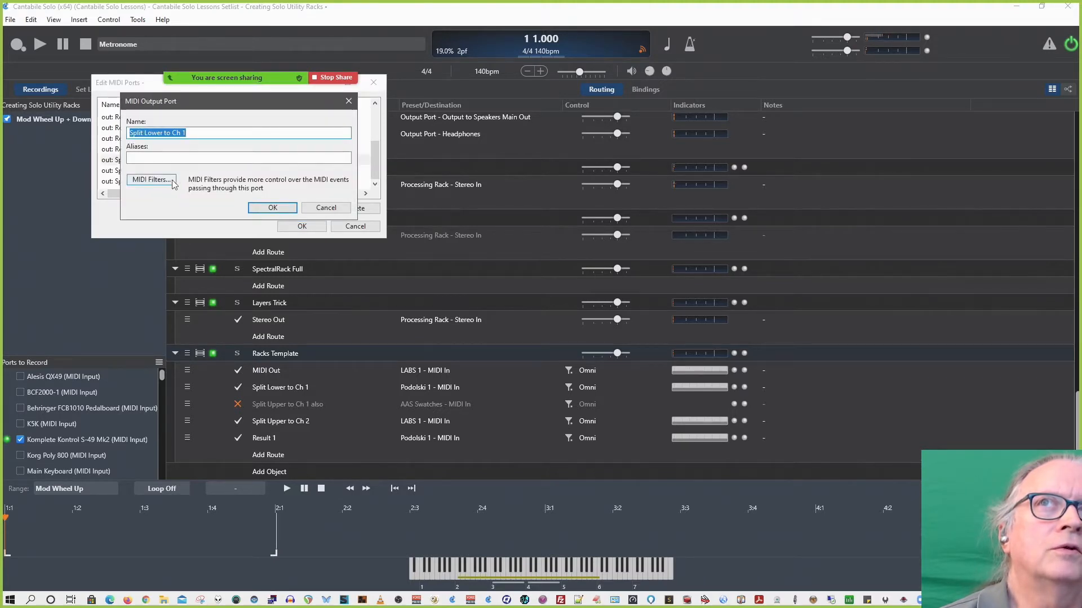
pyautogui.click(151, 179)
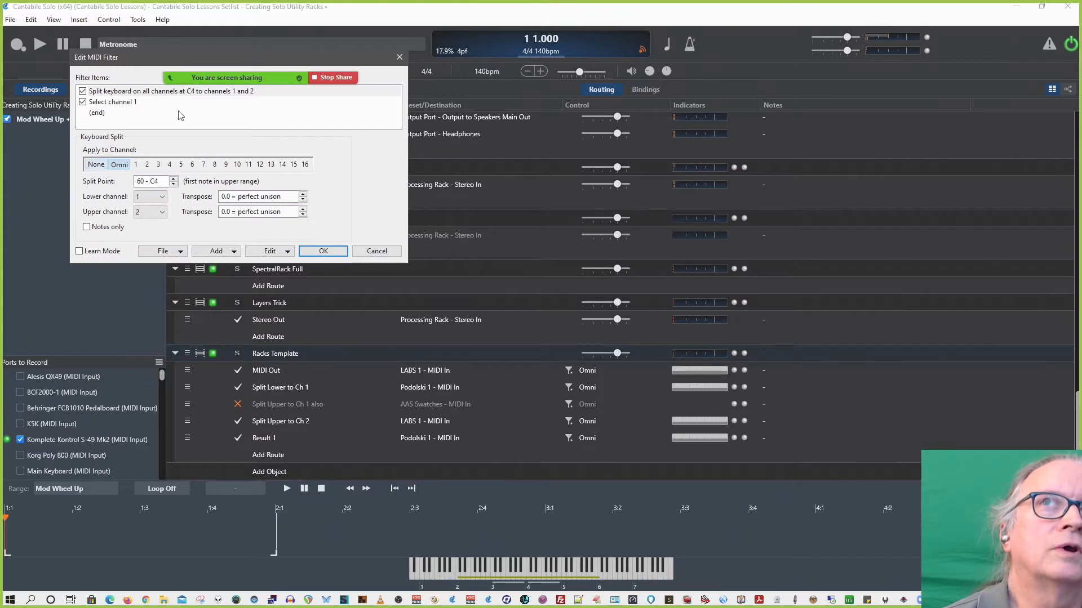
pyautogui.click(142, 94)
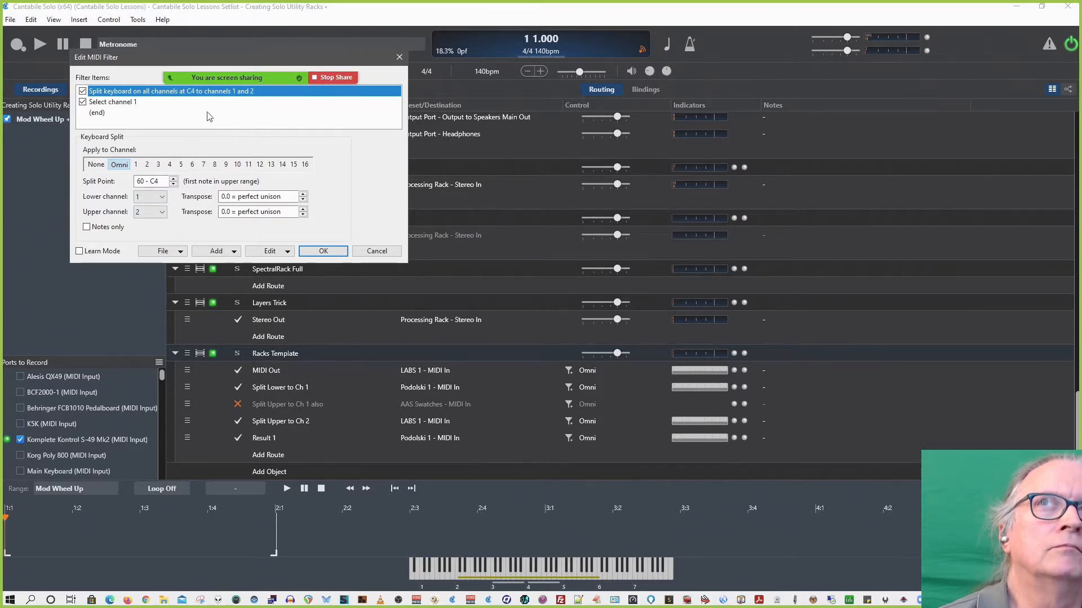
pyautogui.click(131, 104)
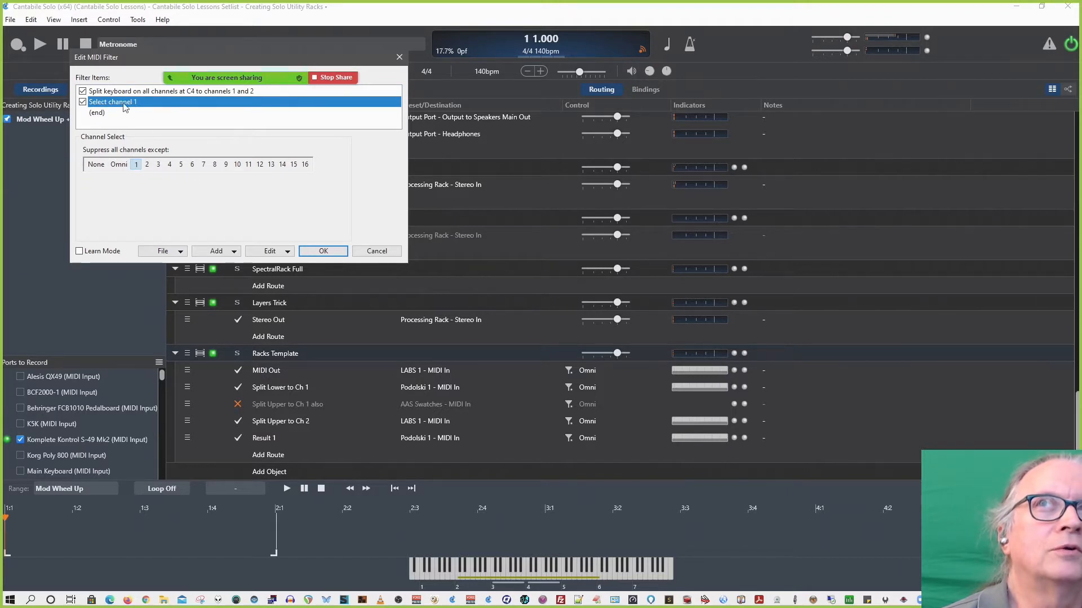
pyautogui.click(169, 91)
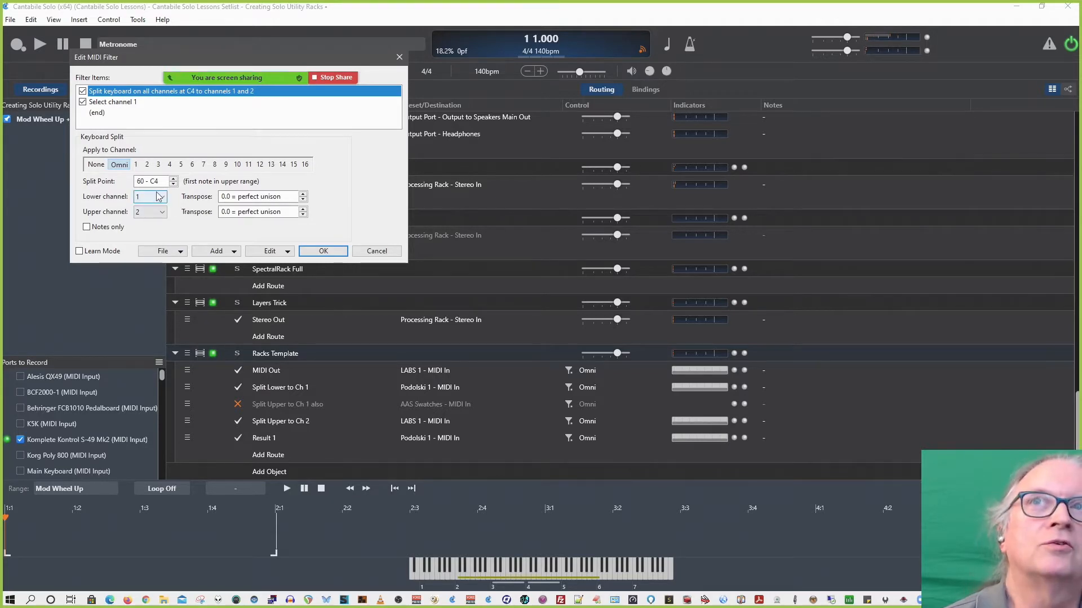
pyautogui.click(133, 106)
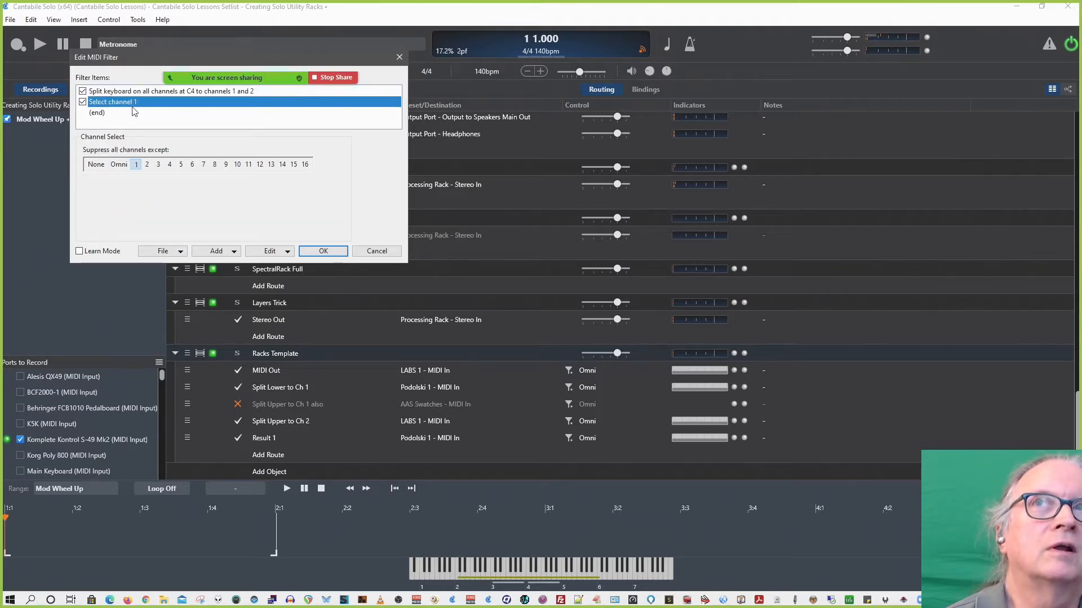
pyautogui.click(319, 254)
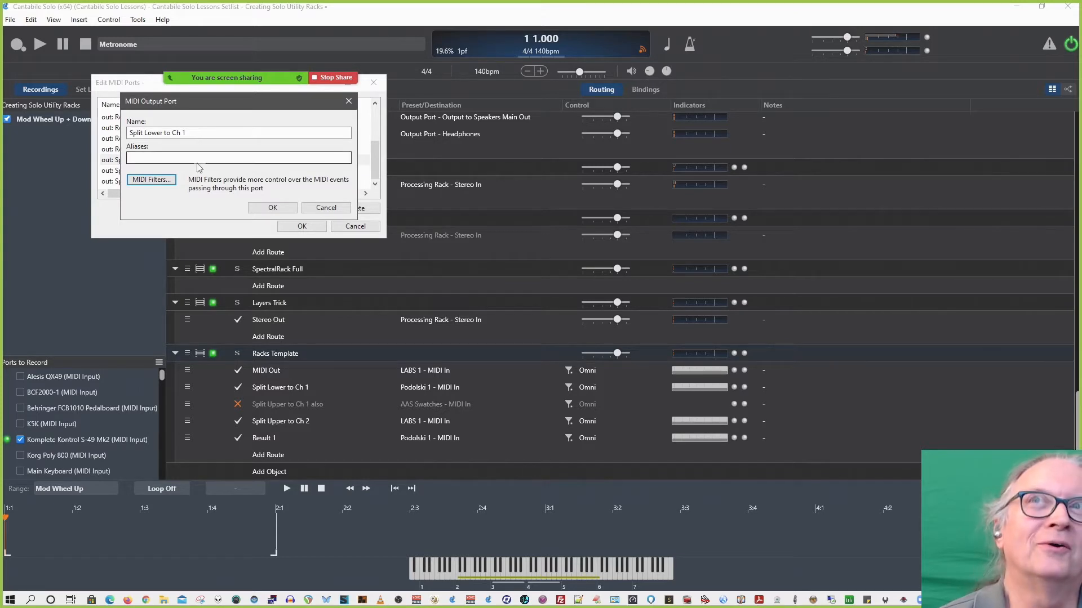
pyautogui.click(271, 208)
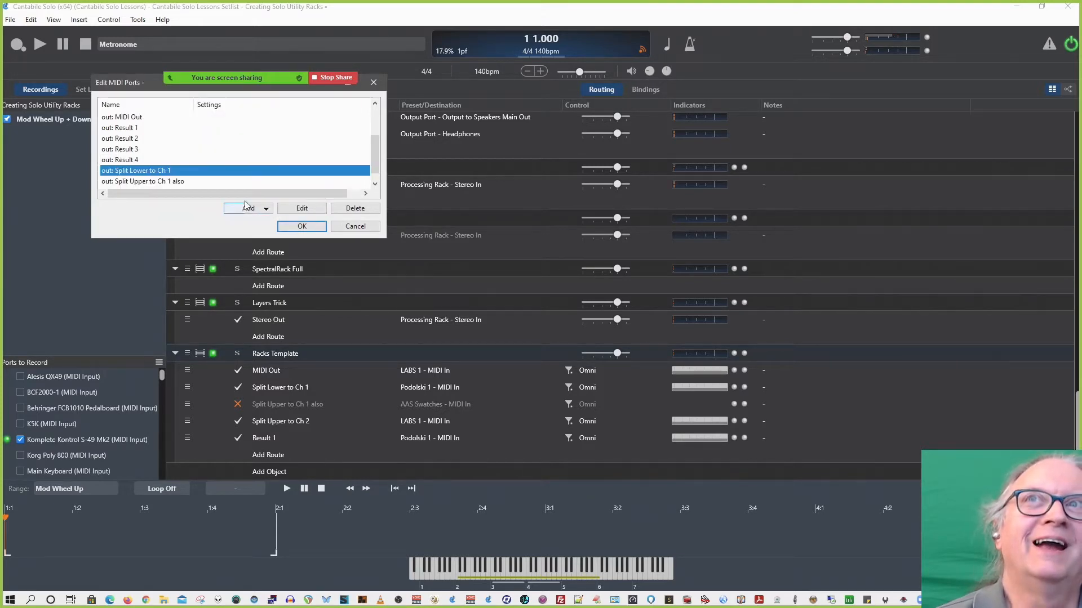
# Examine the MIDI filters on the Split Upper to Ch 2 and Split Upper to Ch 1 also output ports
pyautogui.doubleClick(169, 181)
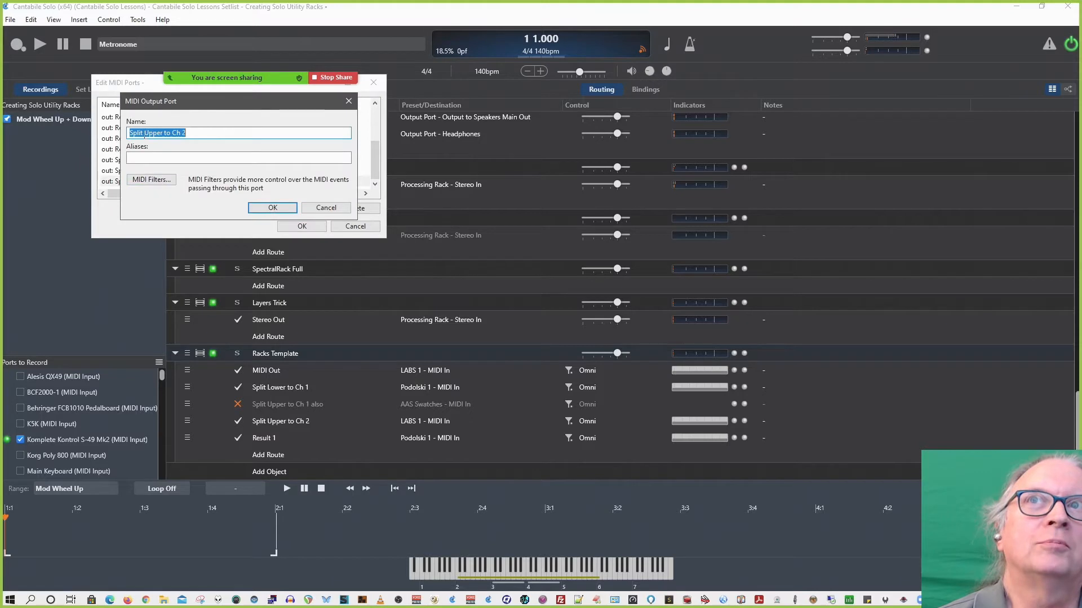
pyautogui.click(157, 186)
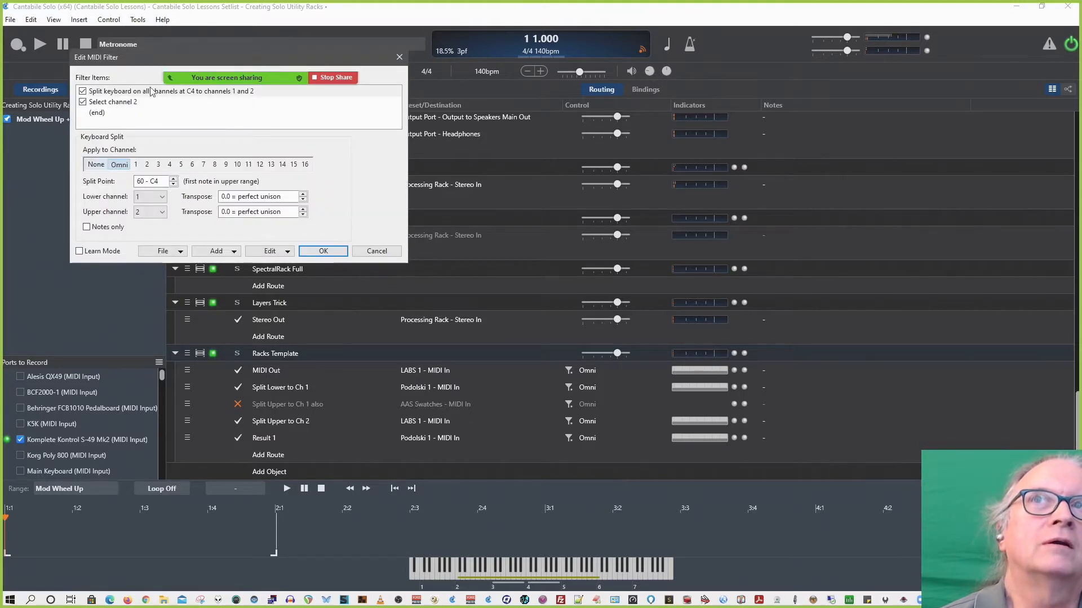
pyautogui.click(169, 95)
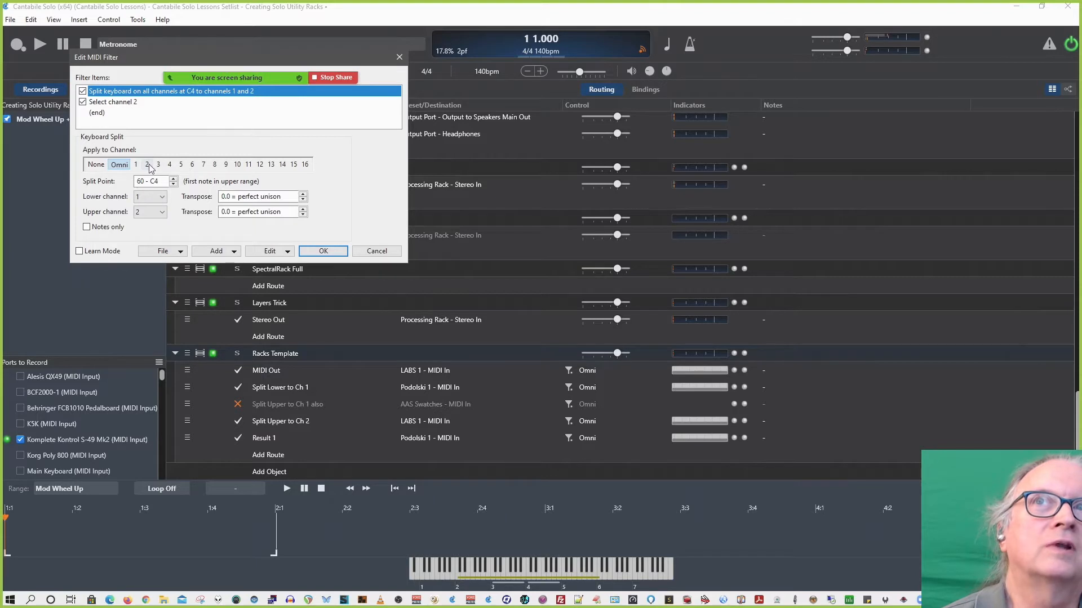
pyautogui.click(125, 103)
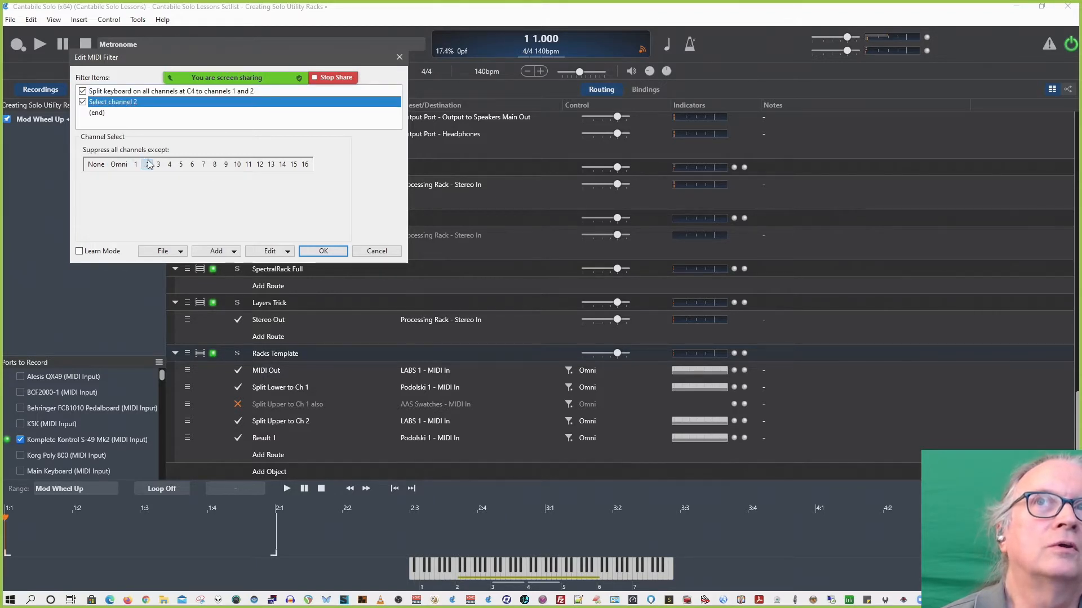
pyautogui.click(336, 253)
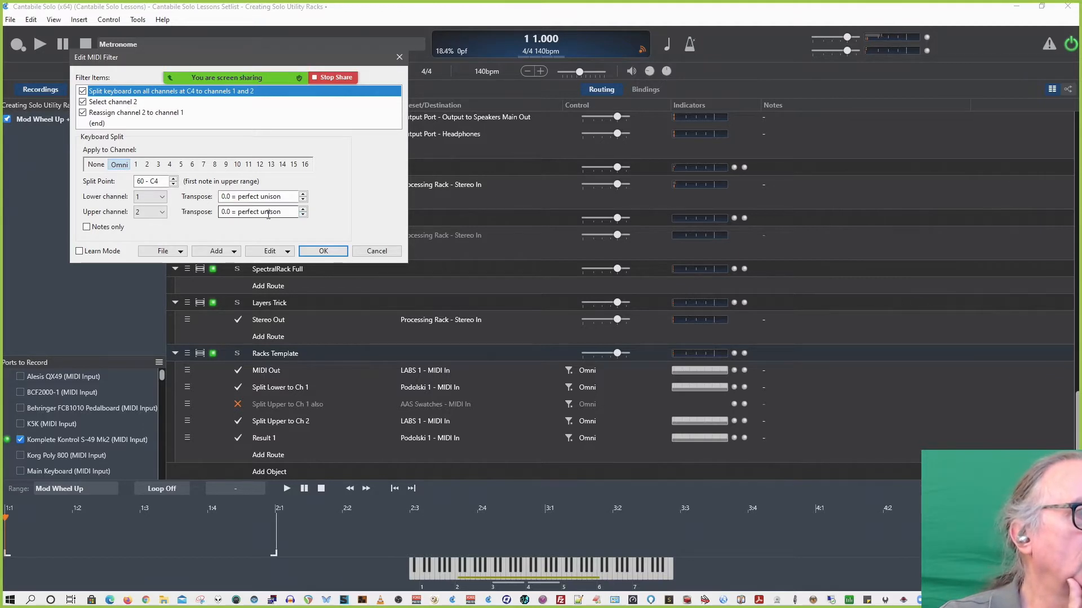
pyautogui.click(324, 251)
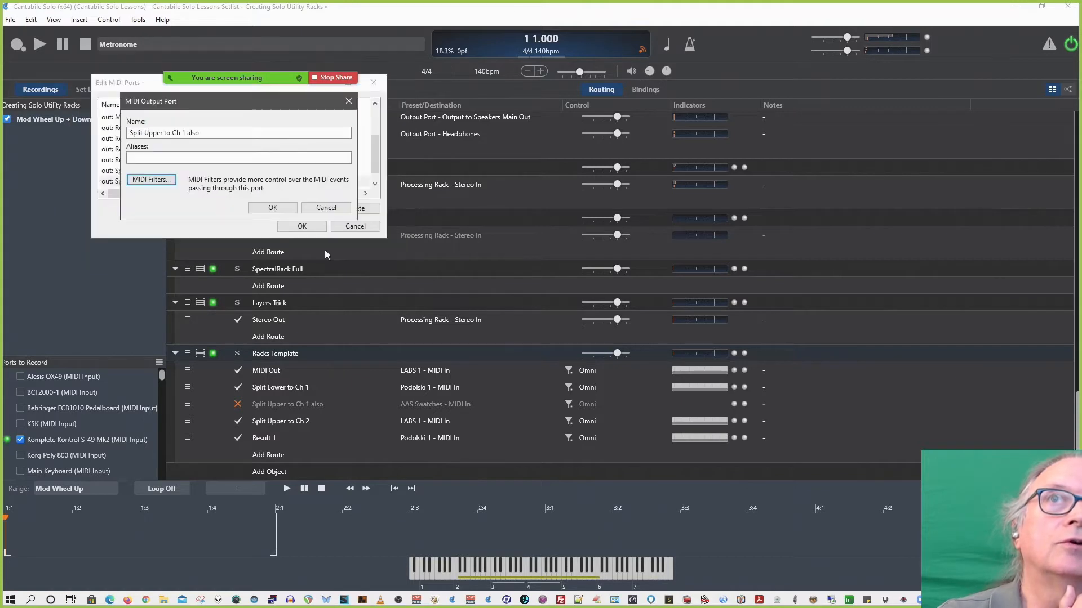
pyautogui.click(274, 209)
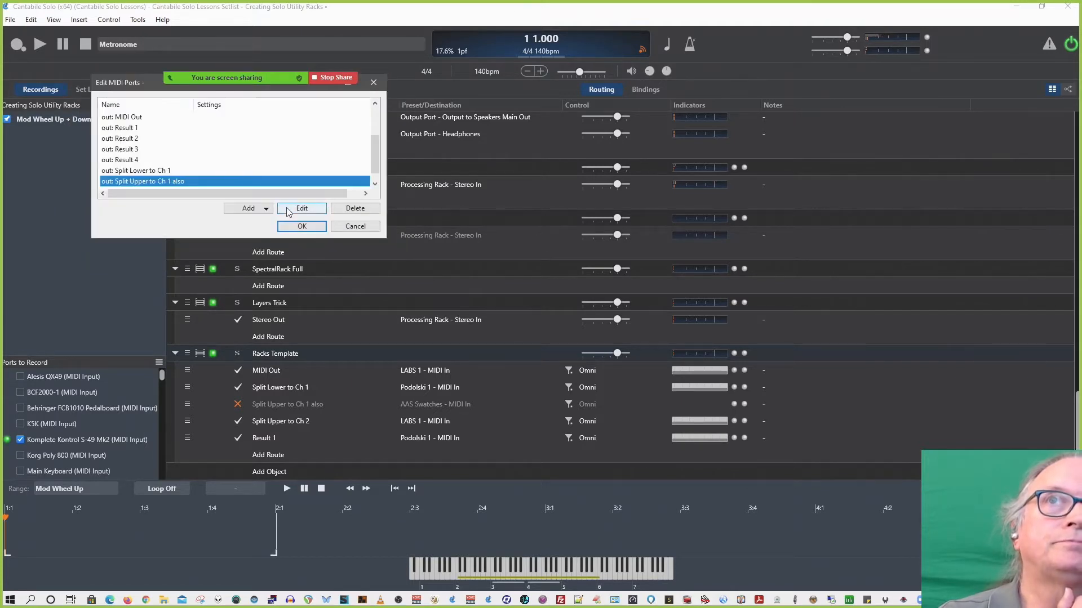
# Start a new MIDI output port for the Racks Template rack and name it Organ Lower
pyautogui.scroll(-1, 194, 179)
pyautogui.click(181, 182)
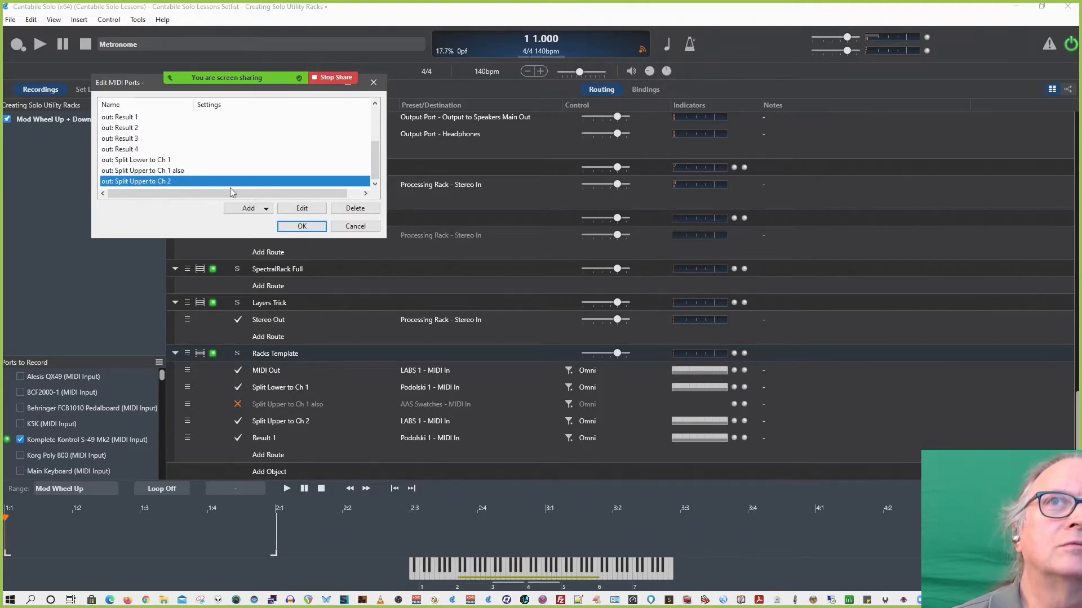
pyautogui.click(260, 209)
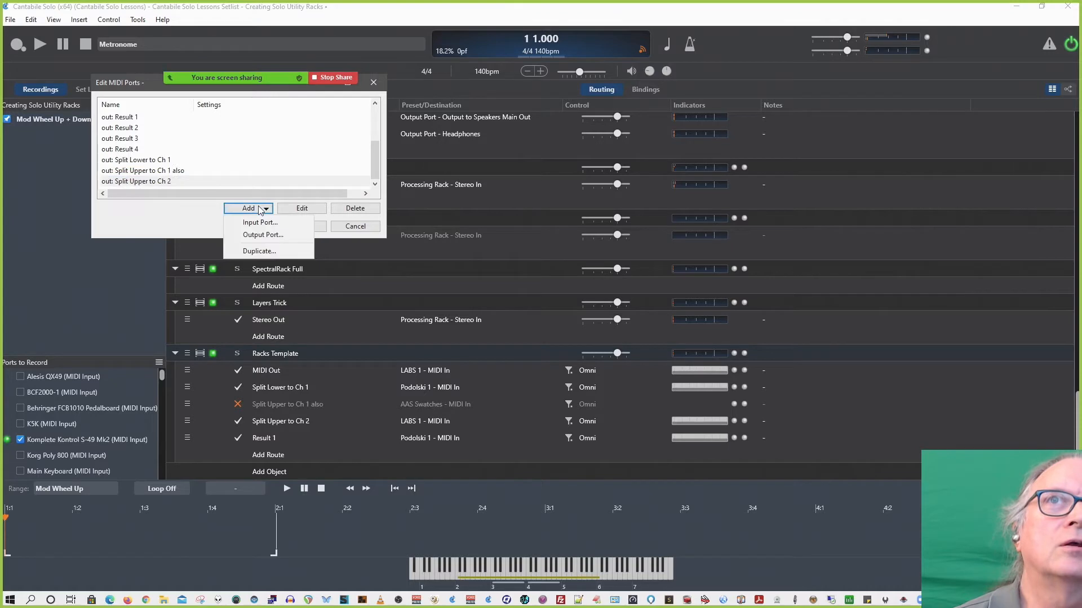
pyautogui.click(268, 236)
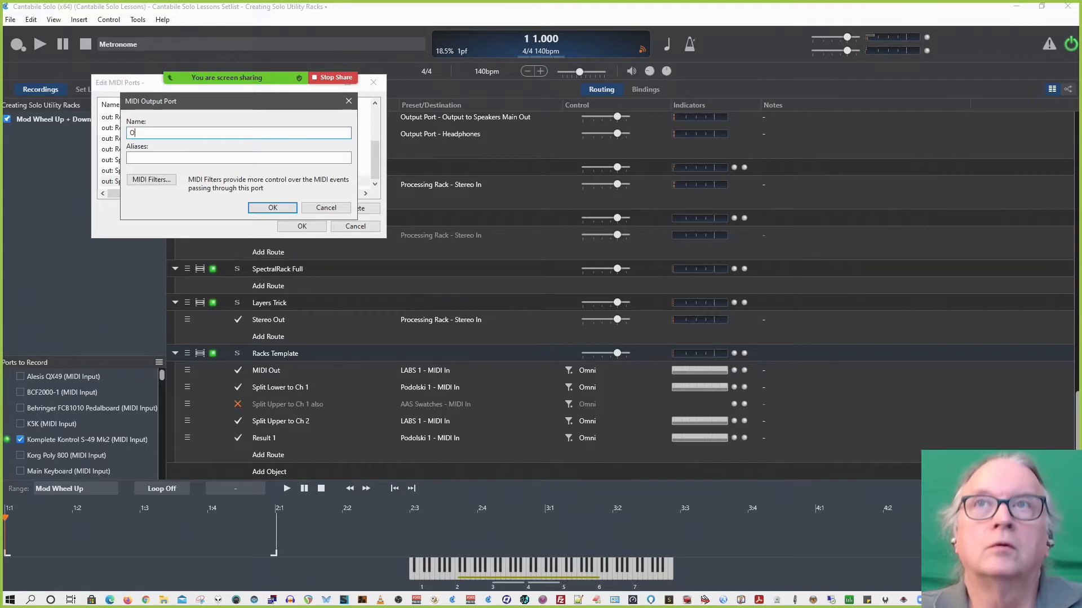
pyautogui.write('Organ Lower')
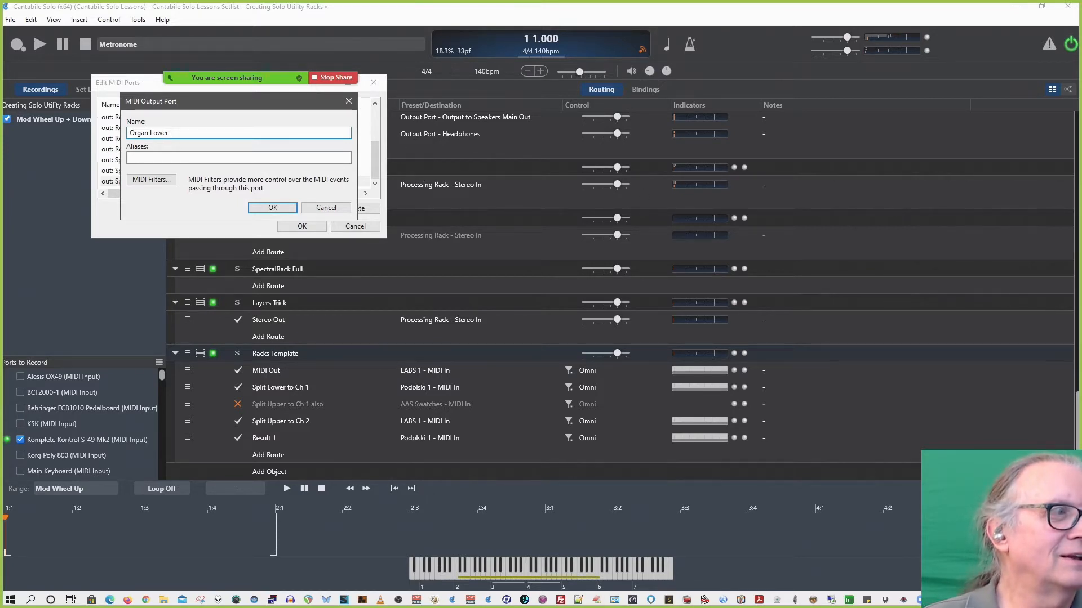
pyautogui.moveTo(1081, 205); pyautogui.dragTo(571, 129)
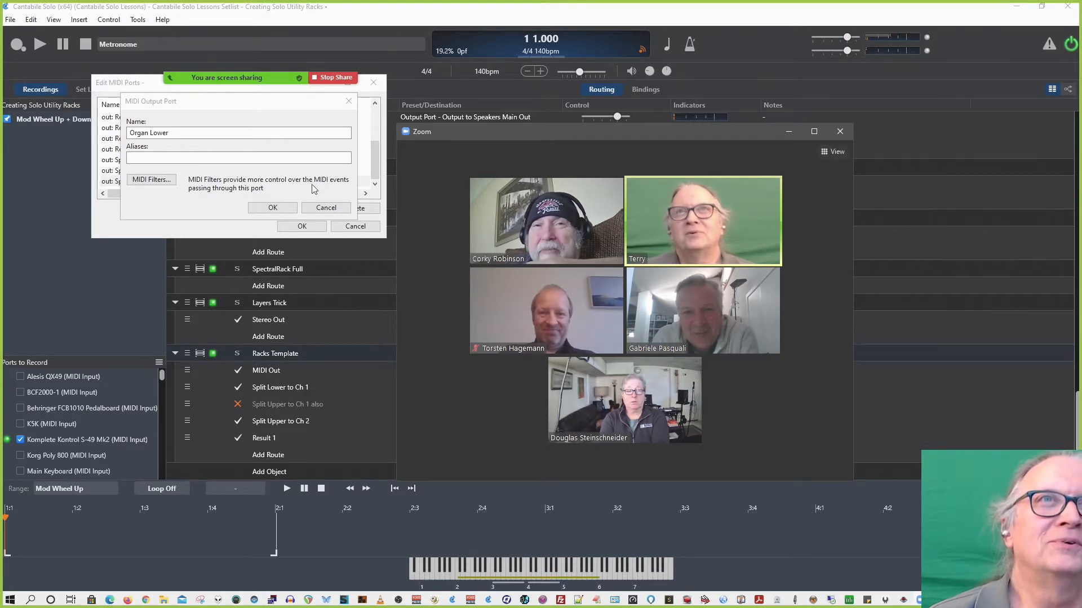
pyautogui.click(239, 134)
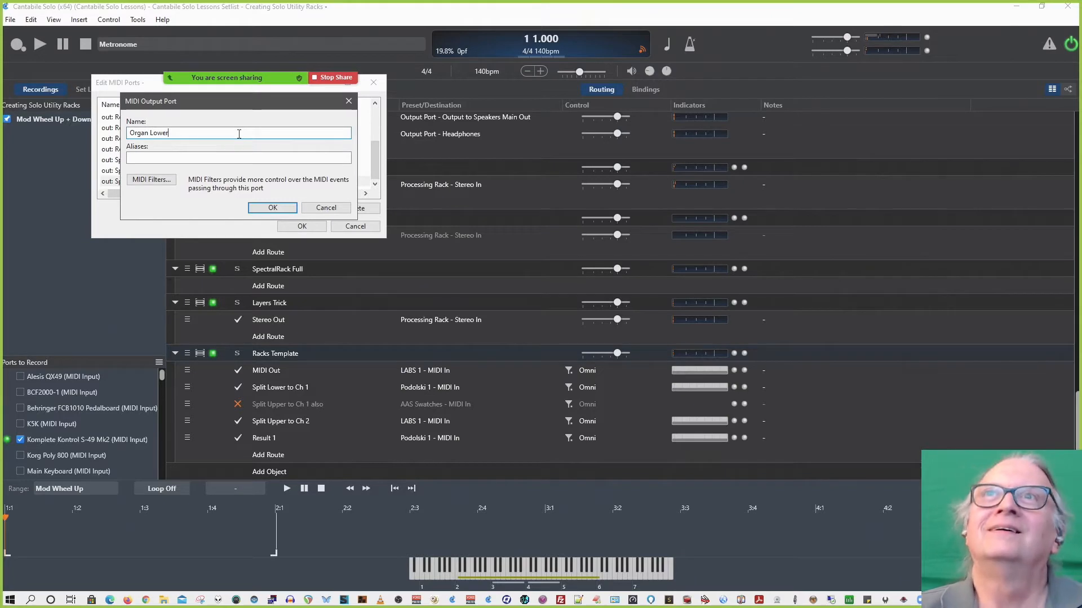
# Rename the new MIDI output port as Organ Lefty Lowey
pyautogui.write('Lefty')
pyautogui.press('End')
pyautogui.press('BackSpace')
pyautogui.write('y')
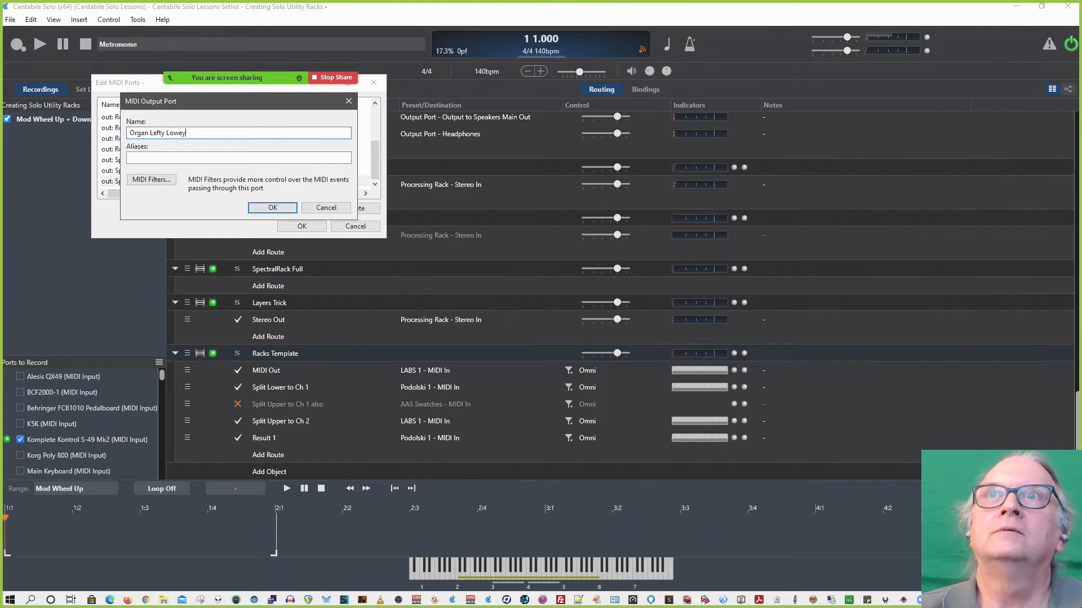
# Add an omni Keyboard Split filter at C4 to the port, sending lower notes to channel 2 and upper notes to channel 1
pyautogui.click(149, 179)
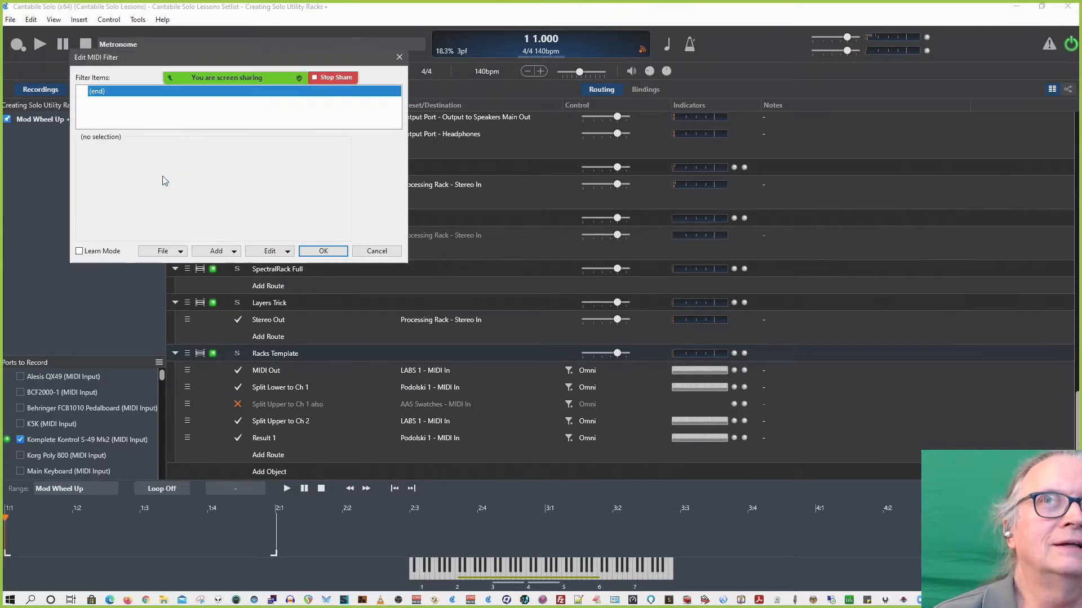
pyautogui.click(232, 252)
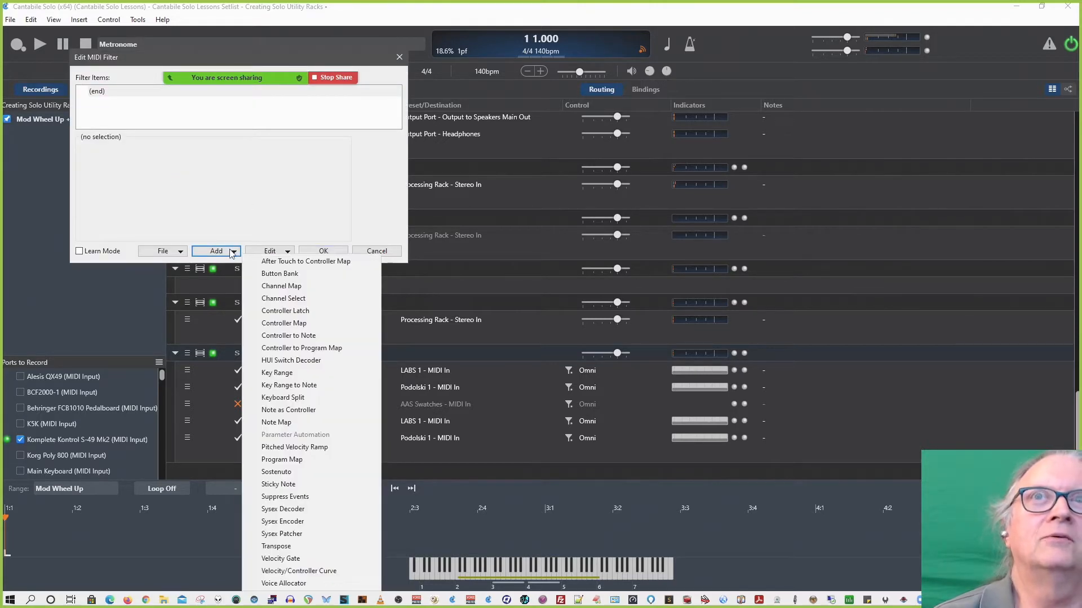
pyautogui.click(298, 400)
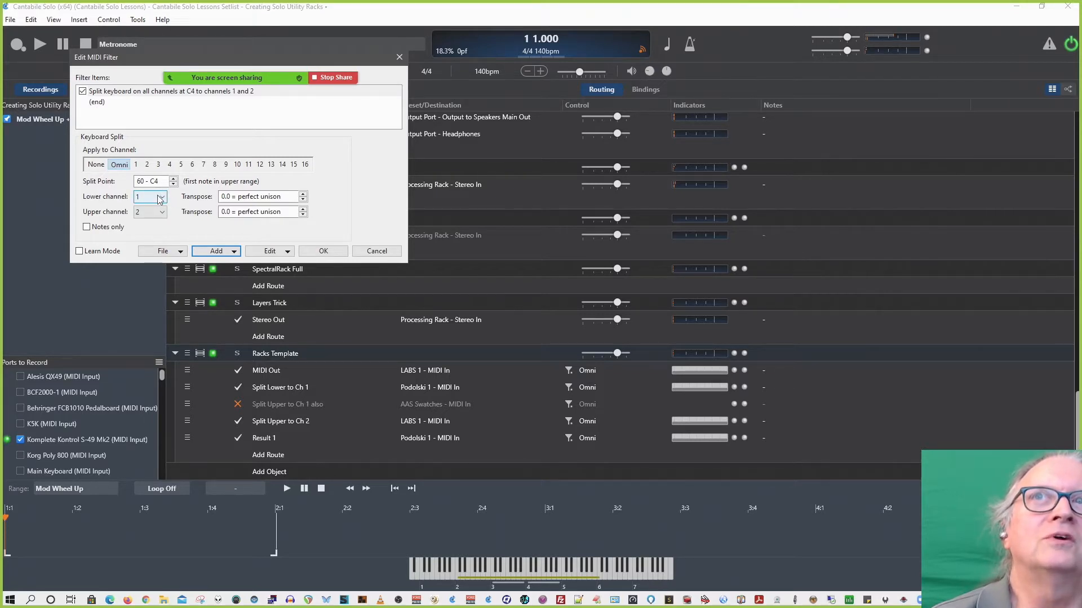
pyautogui.click(160, 198)
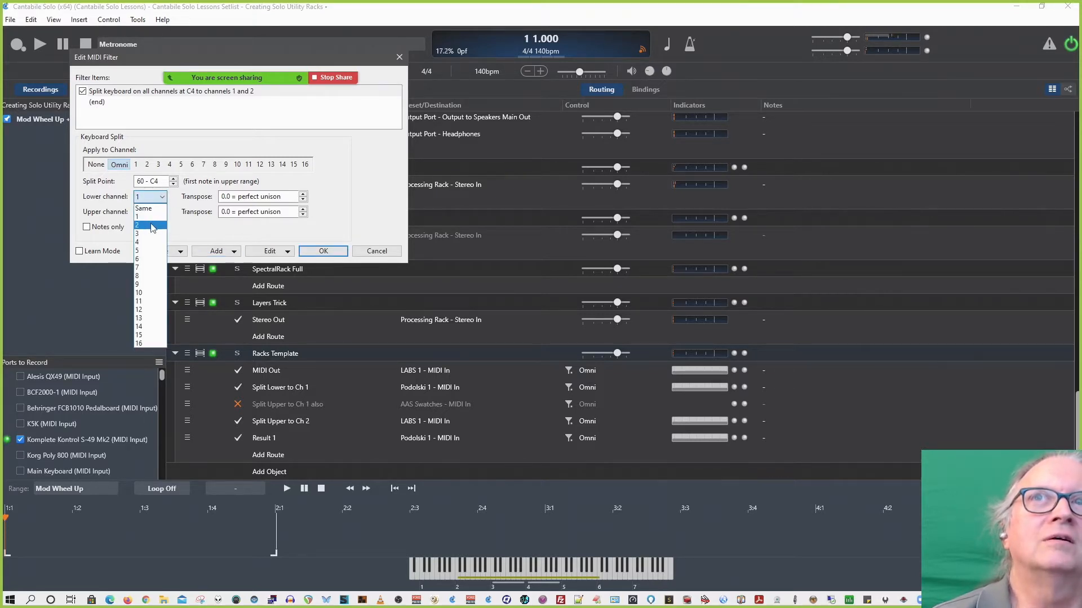
pyautogui.click(152, 228)
pyautogui.click(160, 212)
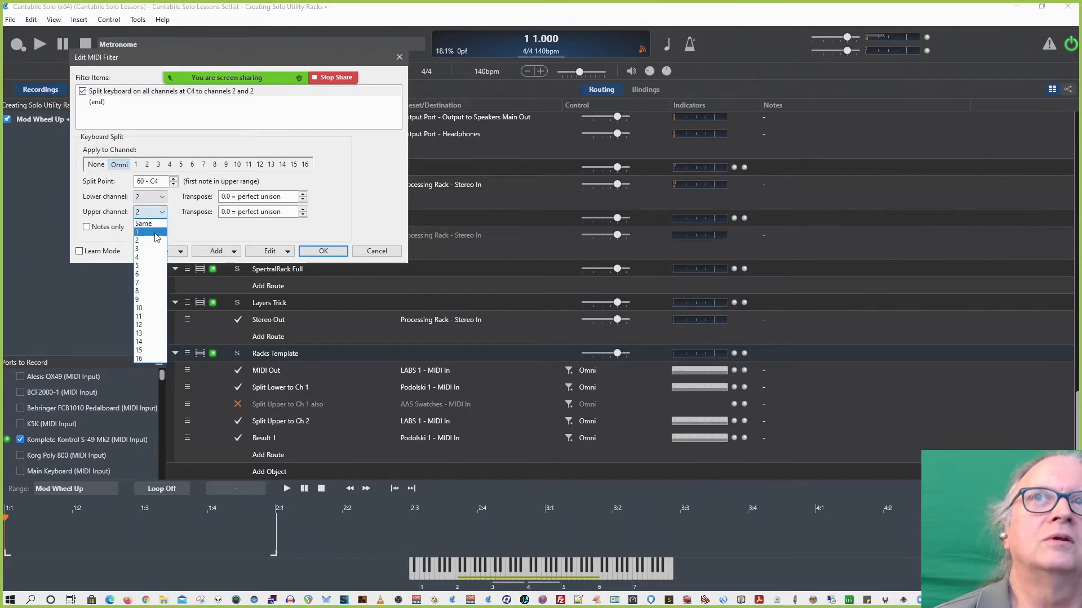
pyautogui.click(156, 232)
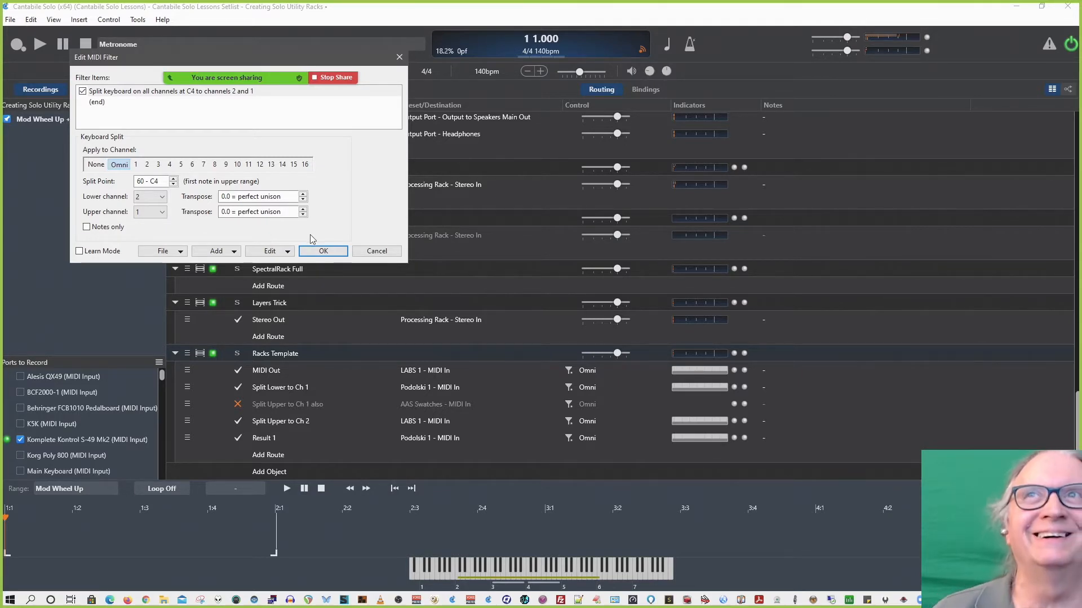
pyautogui.click(323, 250)
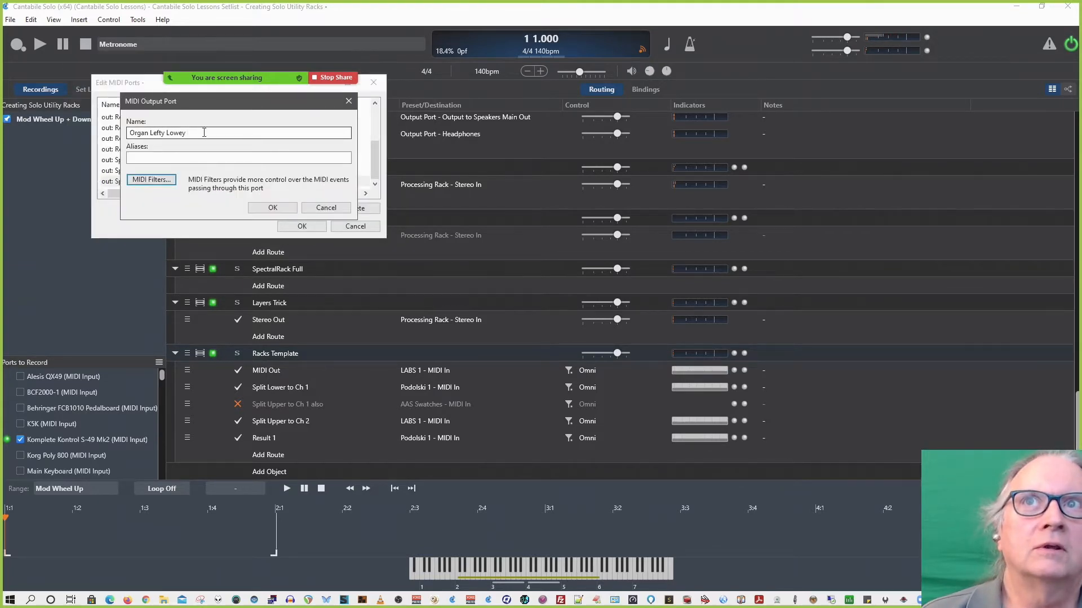
# Save the MIDI port changes and add the Organ Lefty Lowey and Organ Righty Uppity routes under the Racks Template rack
pyautogui.click(304, 227)
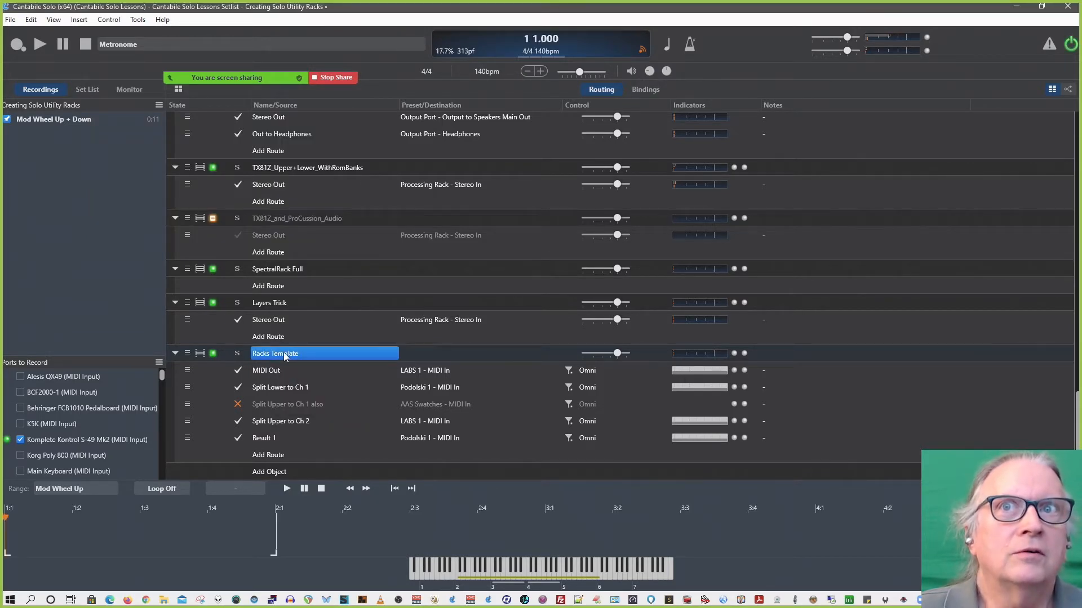
pyautogui.rightClick(285, 356)
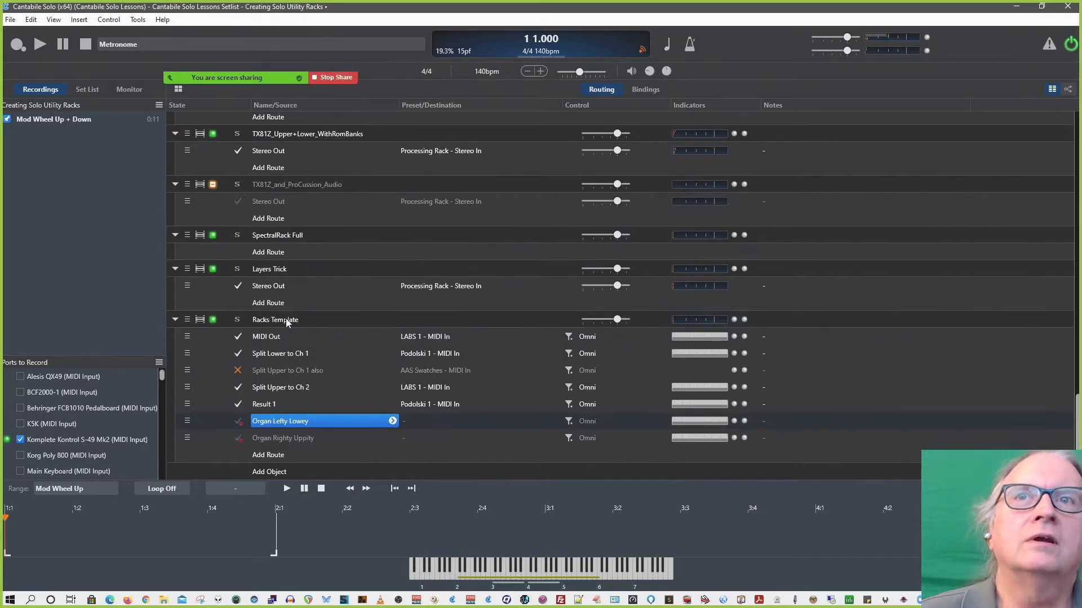
# Open the Racks Template rack and play Media Player 1 with the Mod Wheel Up Down play range
pyautogui.doubleClick(286, 319)
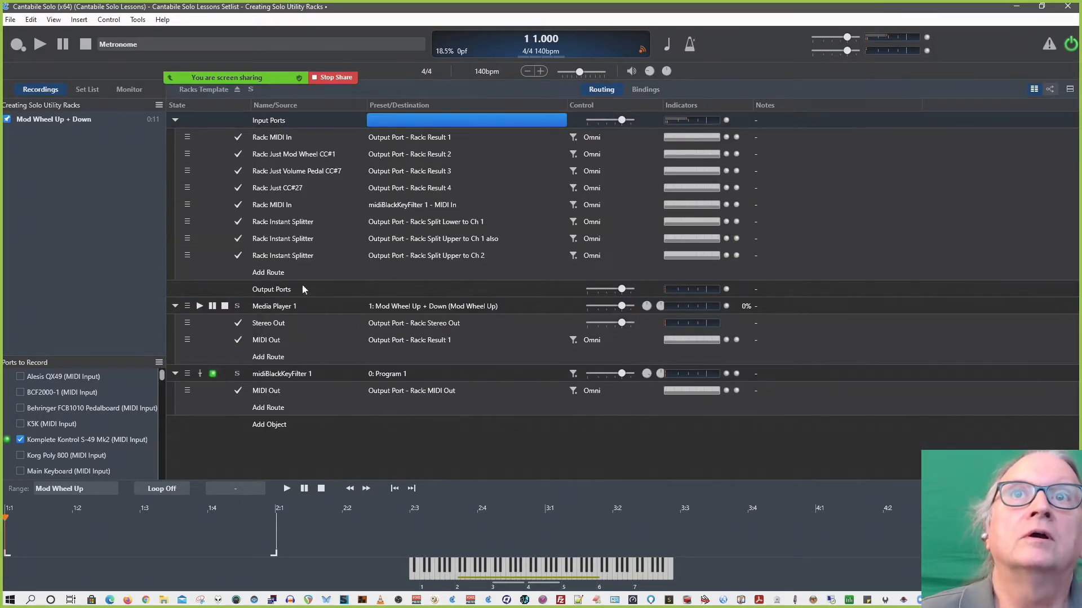
pyautogui.click(292, 306)
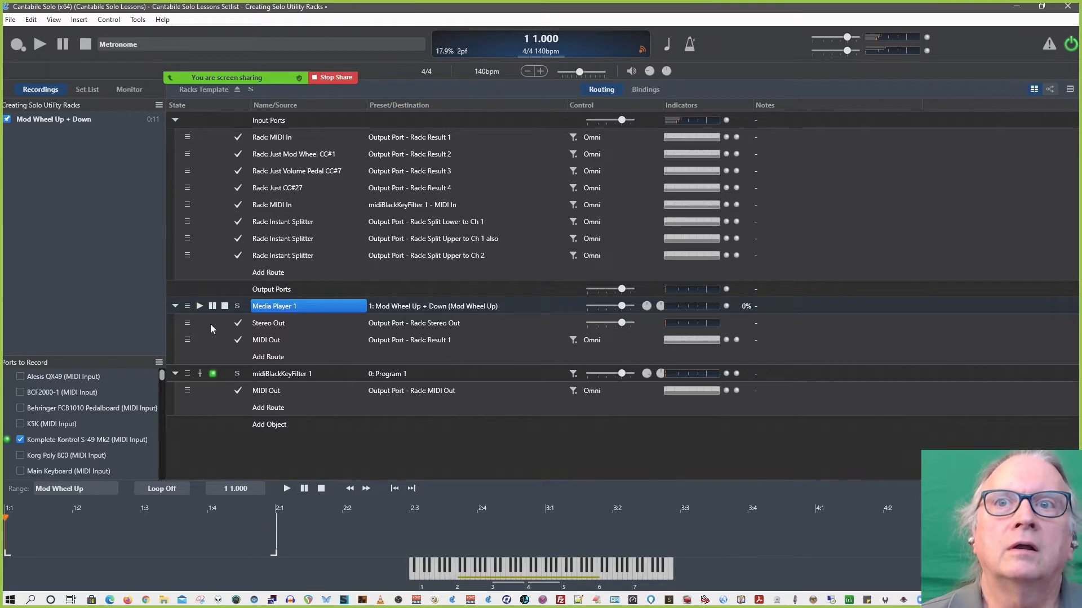
pyautogui.click(96, 488)
pyautogui.click(43, 547)
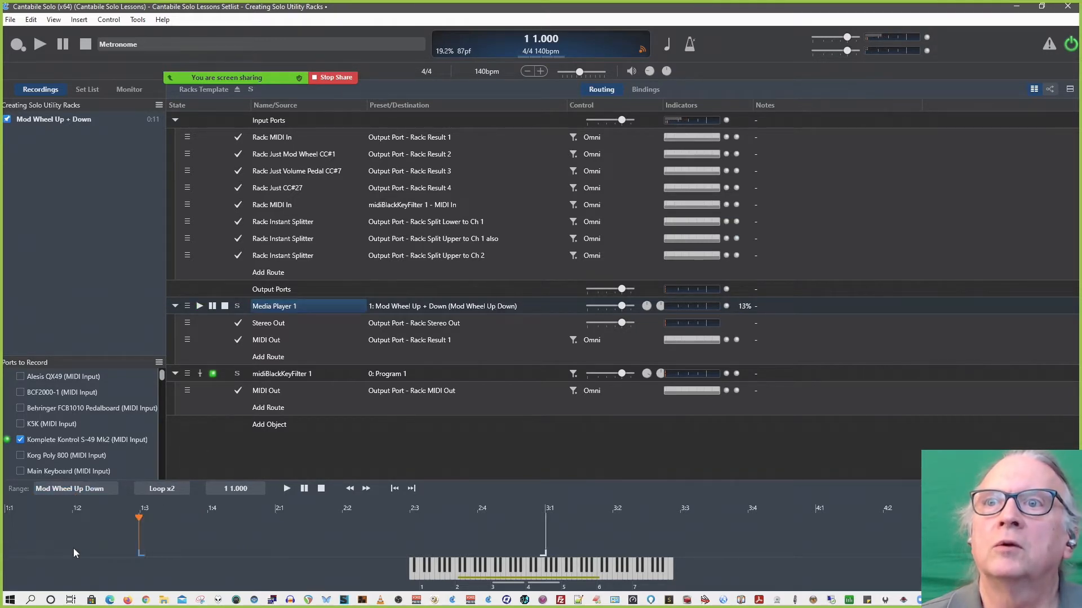
pyautogui.click(203, 305)
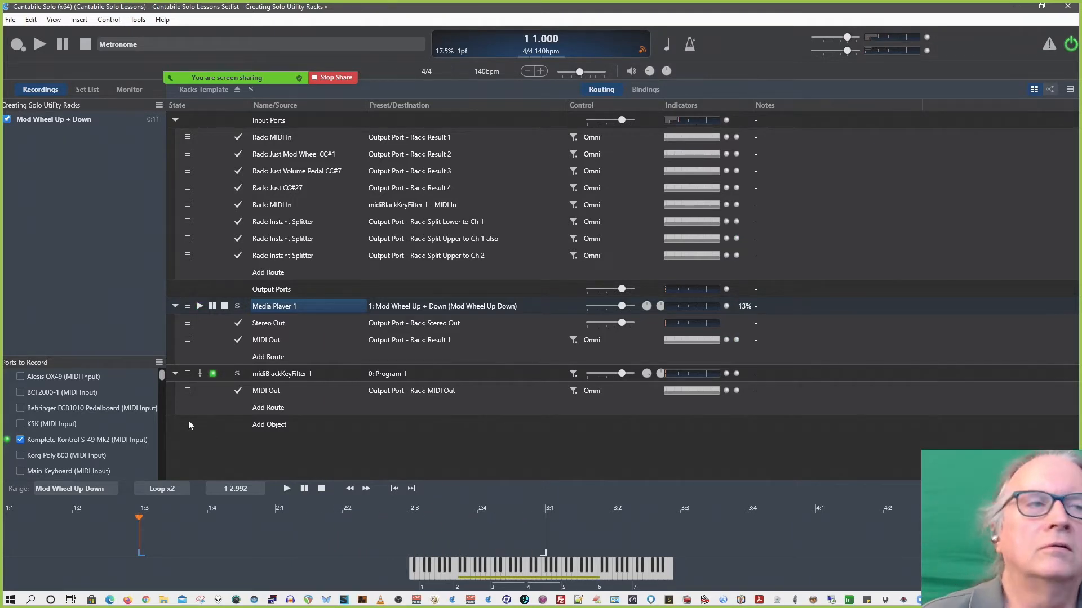
# Switch Media Player 1 to the Mod Wheel Down play range and play it
pyautogui.click(106, 490)
pyautogui.click(94, 560)
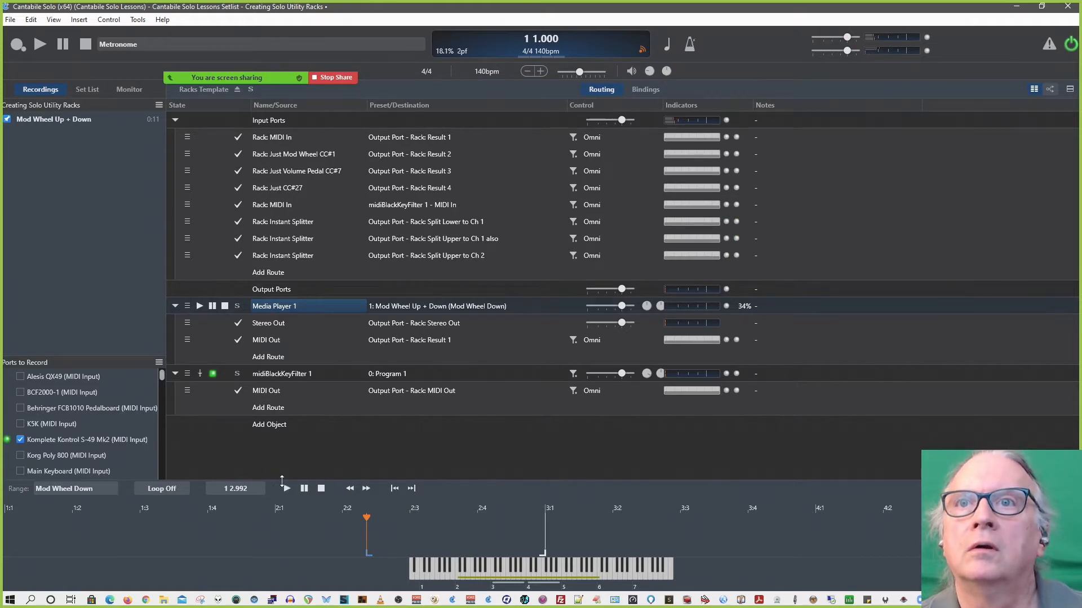
pyautogui.press('space')
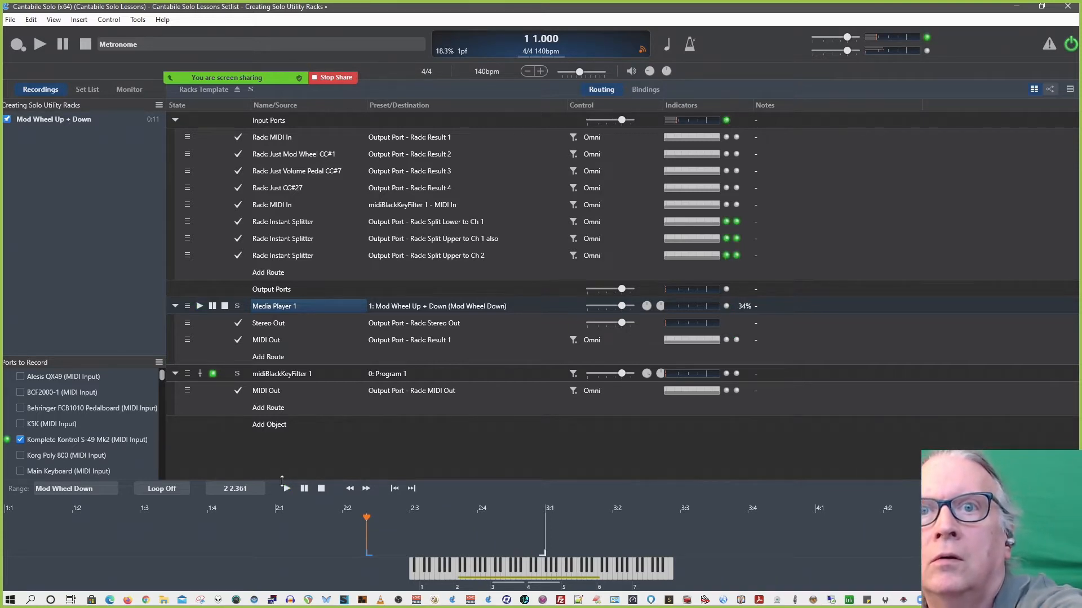
pyautogui.press('space')
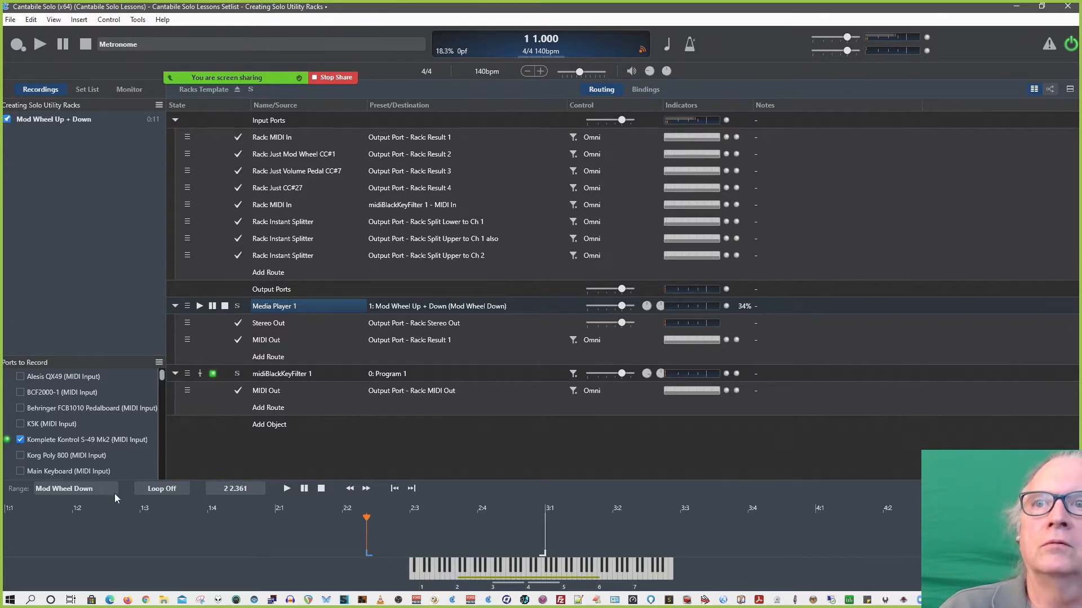
# Check the binding options for Media Player 1's play range, and set the range to Mod Wheel Up
pyautogui.rightClick(84, 488)
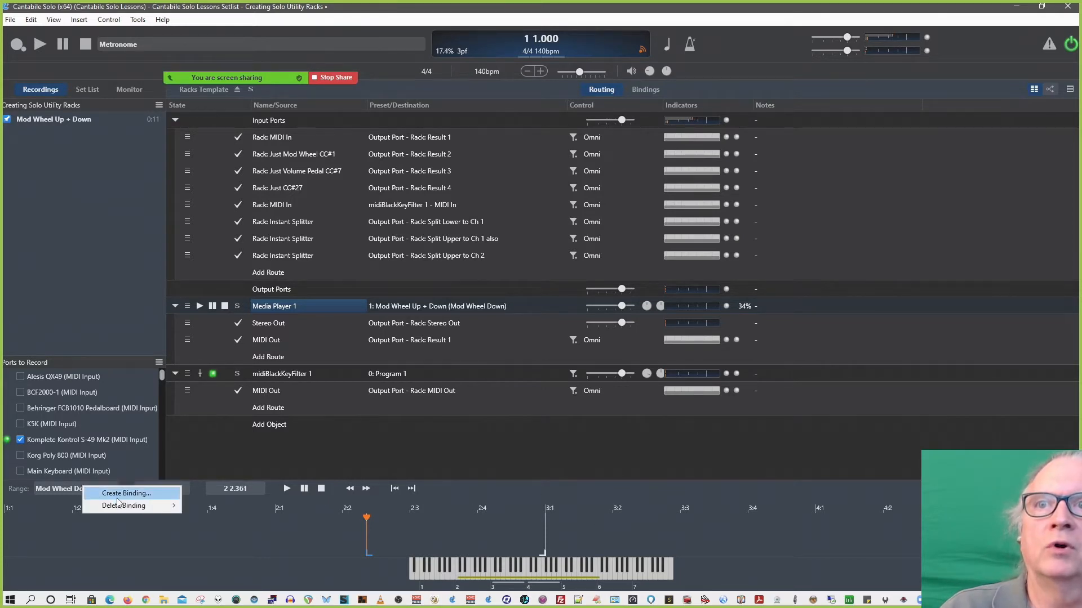
pyautogui.click(52, 490)
pyautogui.click(207, 526)
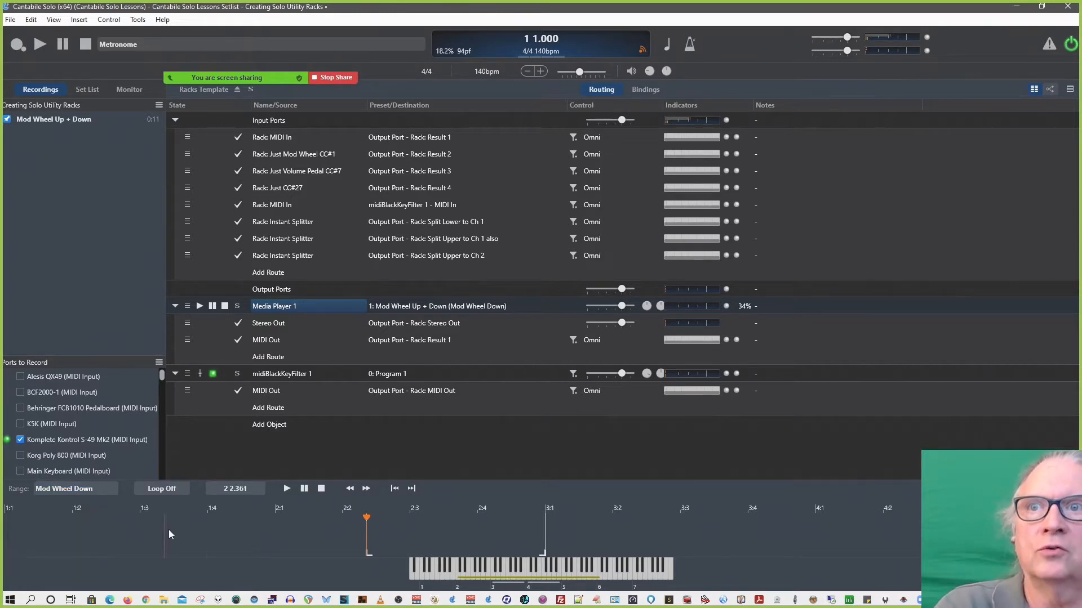
pyautogui.click(91, 488)
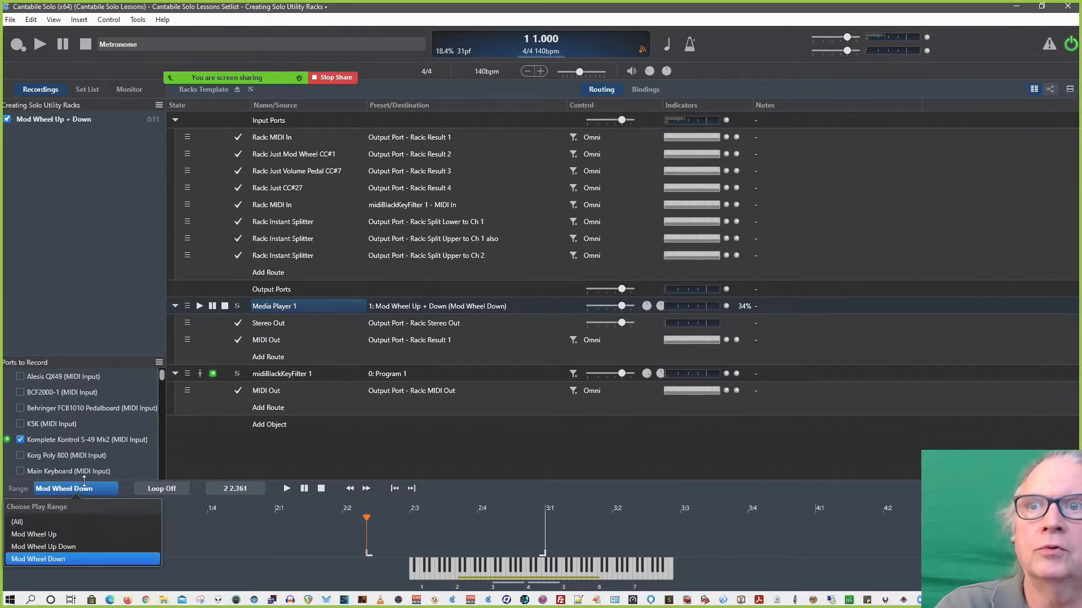
pyautogui.click(71, 533)
# Delete the Next Play Range binding and relearn it from Komplete Kontrol controller 113 for Media Player 1, stored in Racks Template
pyautogui.click(645, 90)
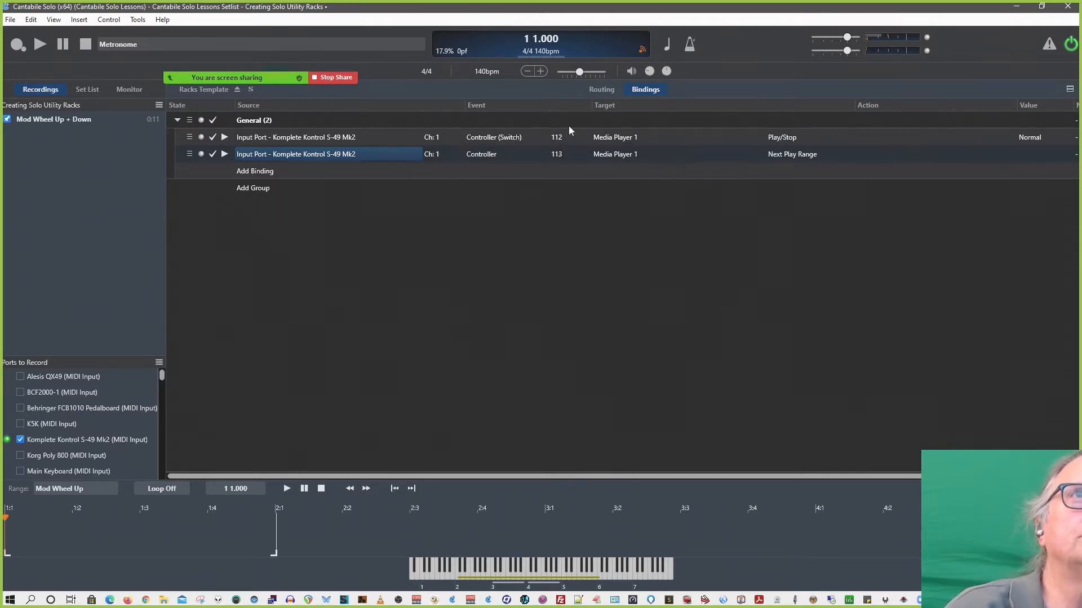
pyautogui.press('Delete')
pyautogui.rightClick(74, 494)
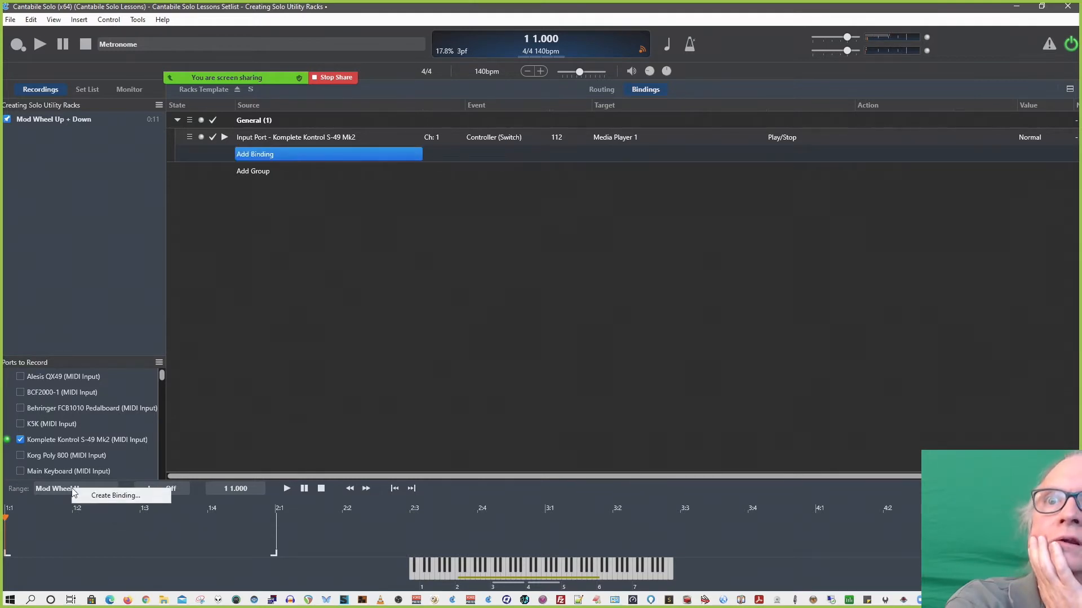
pyautogui.click(110, 496)
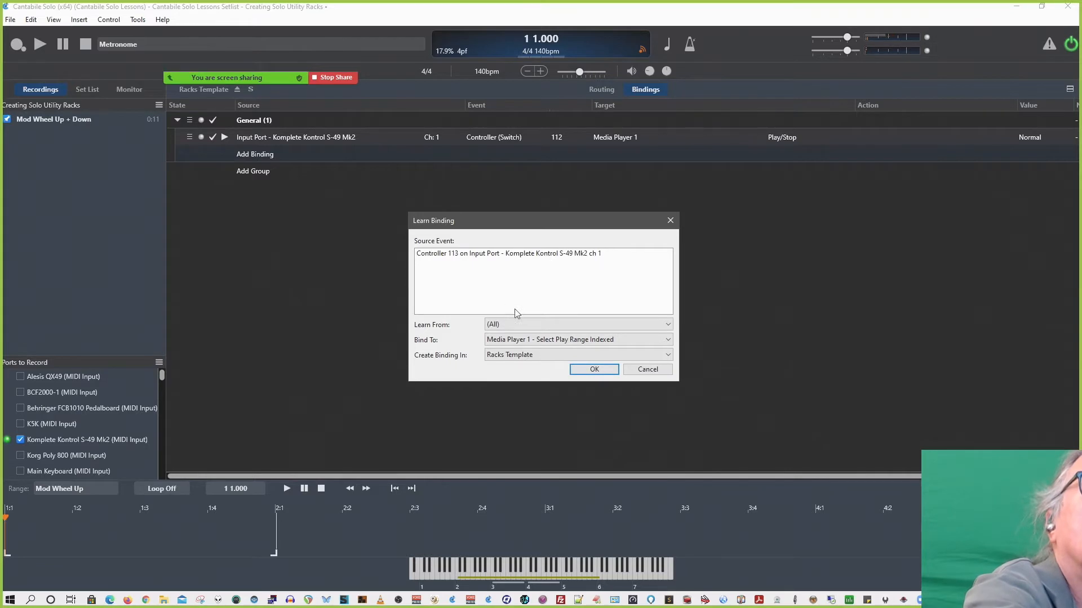
pyautogui.click(605, 341)
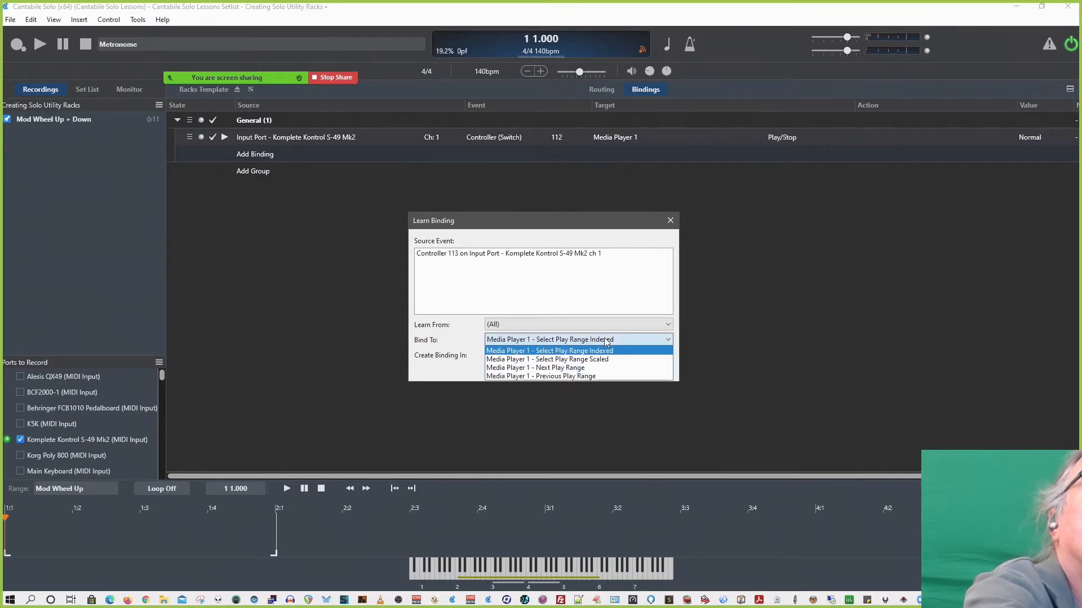
pyautogui.click(600, 368)
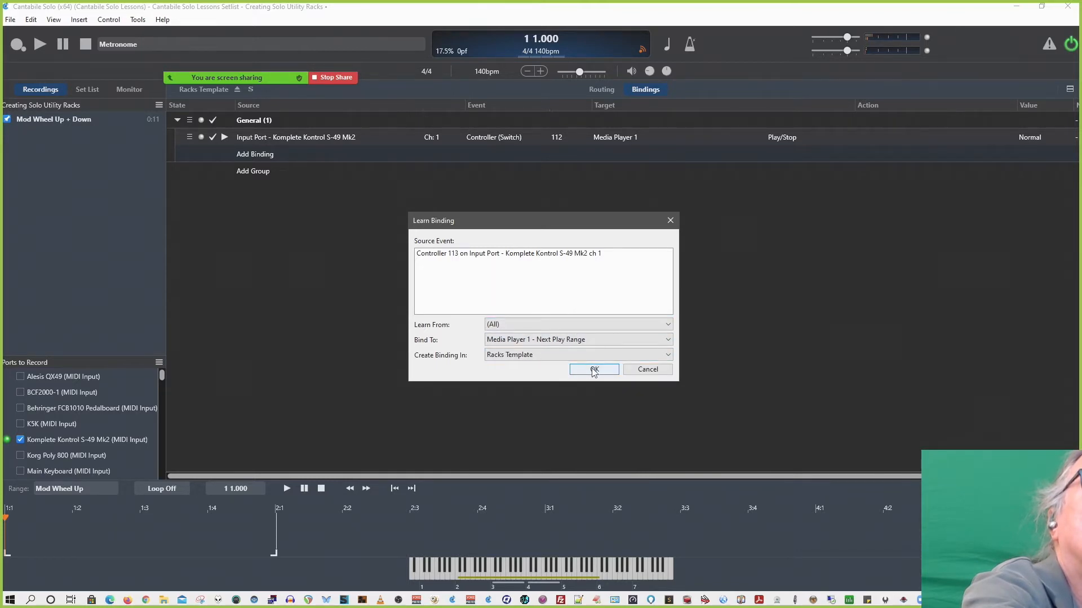
pyautogui.click(539, 354)
pyautogui.click(538, 355)
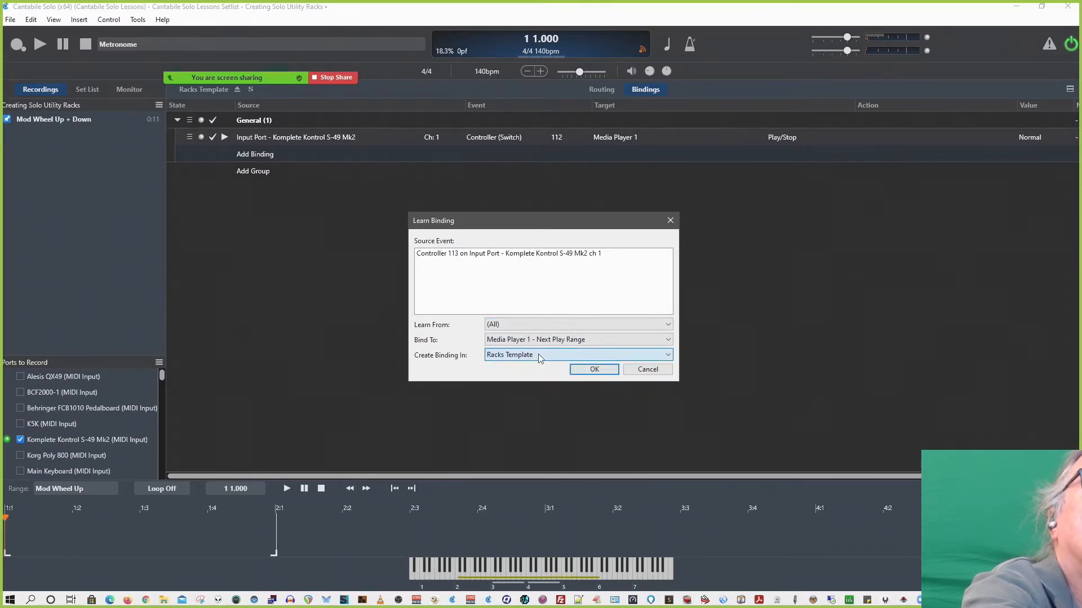
pyautogui.click(584, 371)
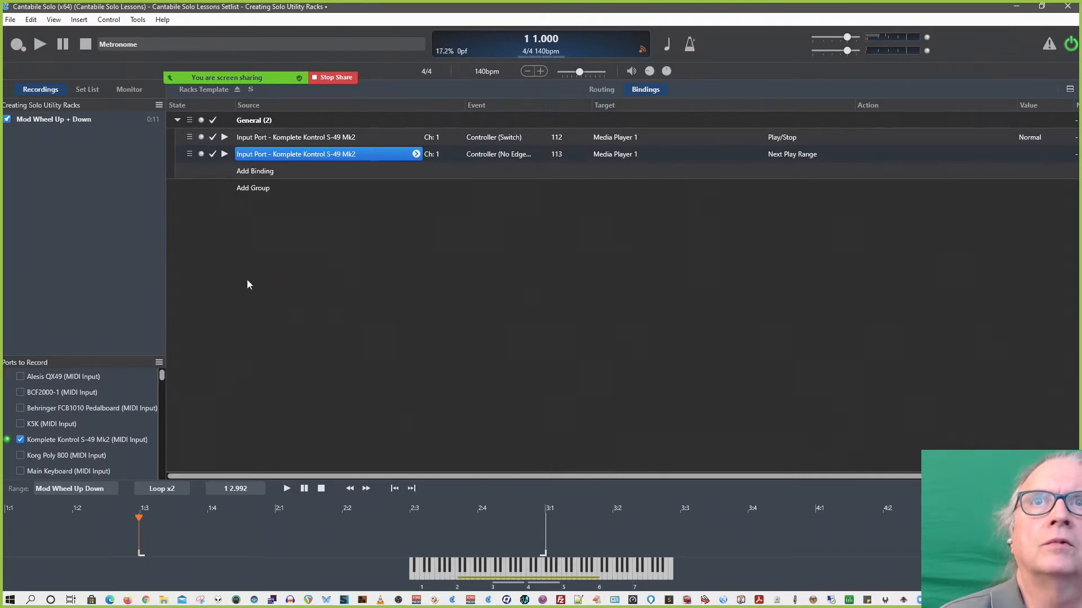
# Monitor the MIDI events on Media Player 1's MIDI Out route while playing the Mod Wheel Up Down range
pyautogui.click(602, 89)
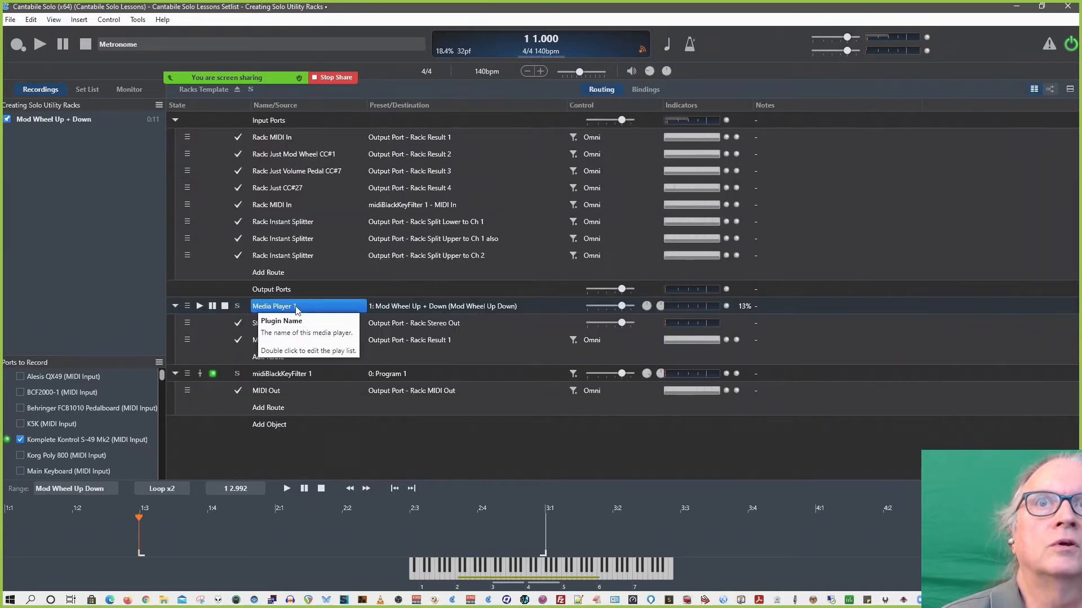
pyautogui.rightClick(262, 339)
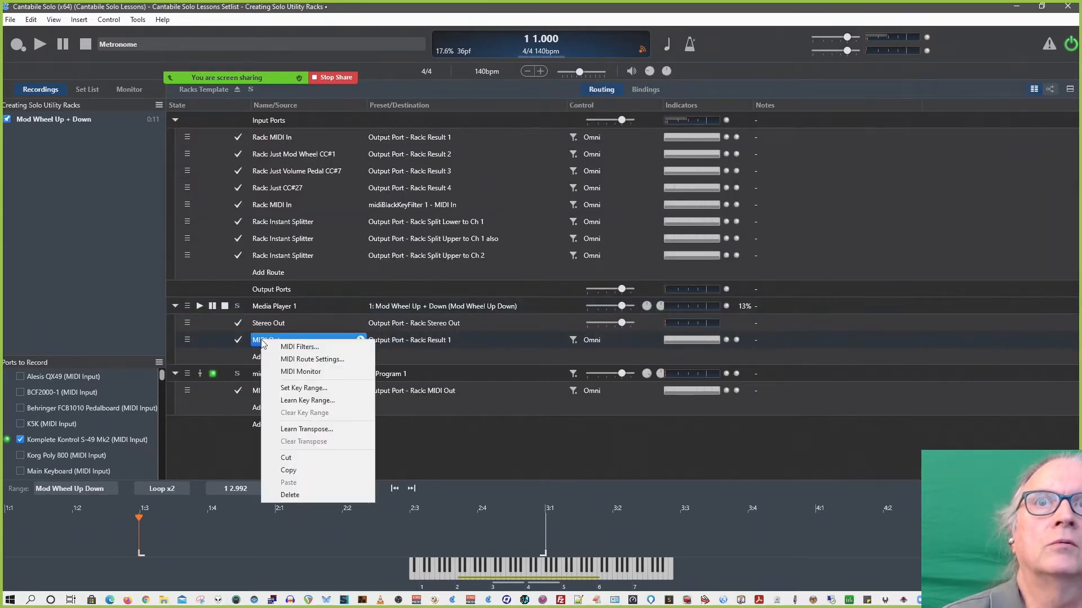
pyautogui.click(319, 371)
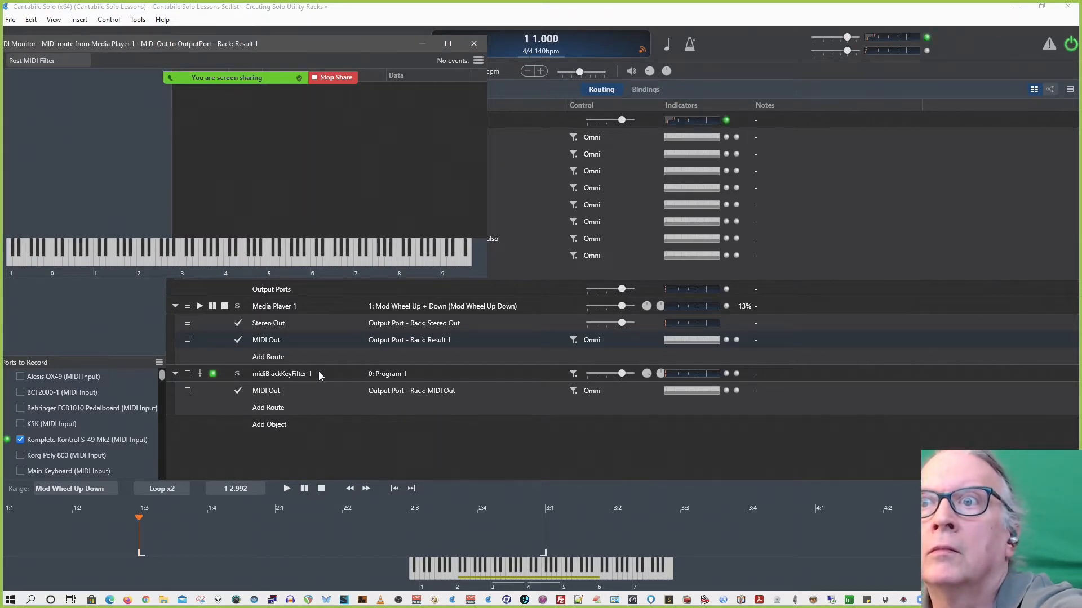
pyautogui.press('space')
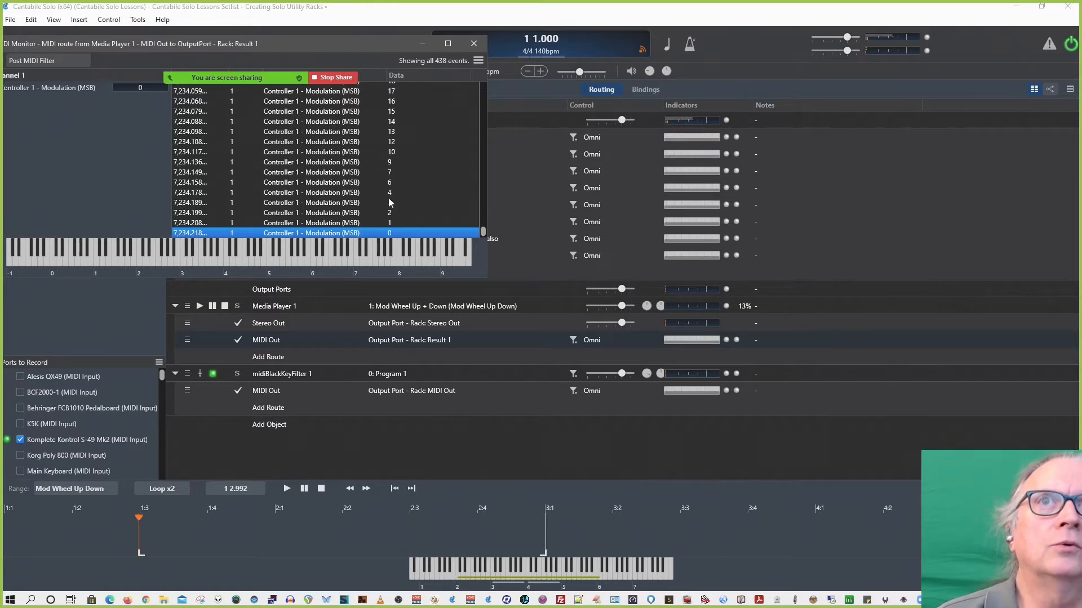
pyautogui.click(473, 44)
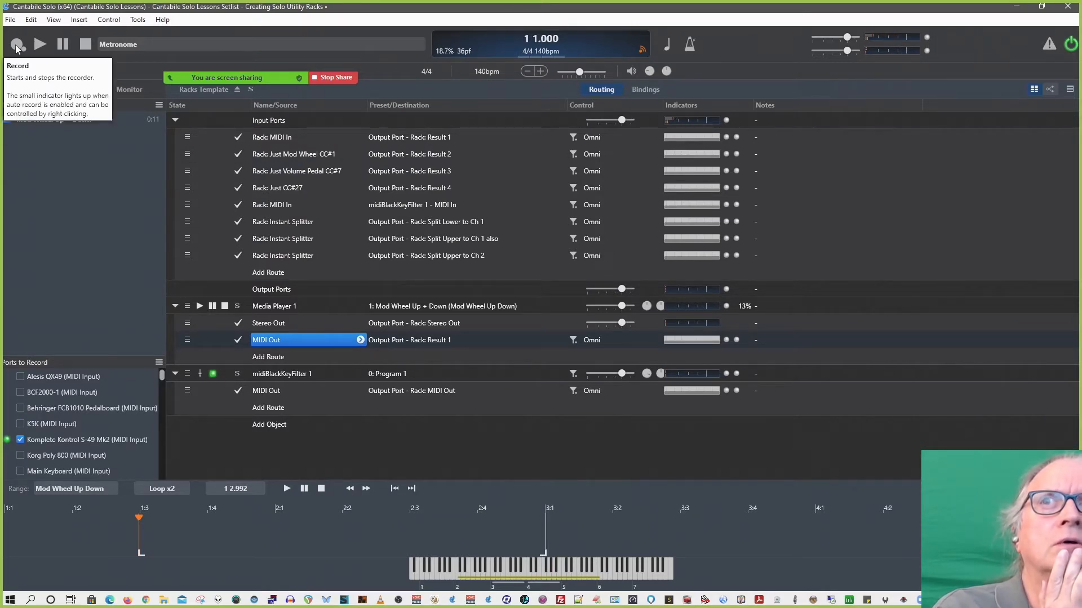
# Load the *Nothing Selected preset for the ports to record and look through the port list
pyautogui.click(159, 362)
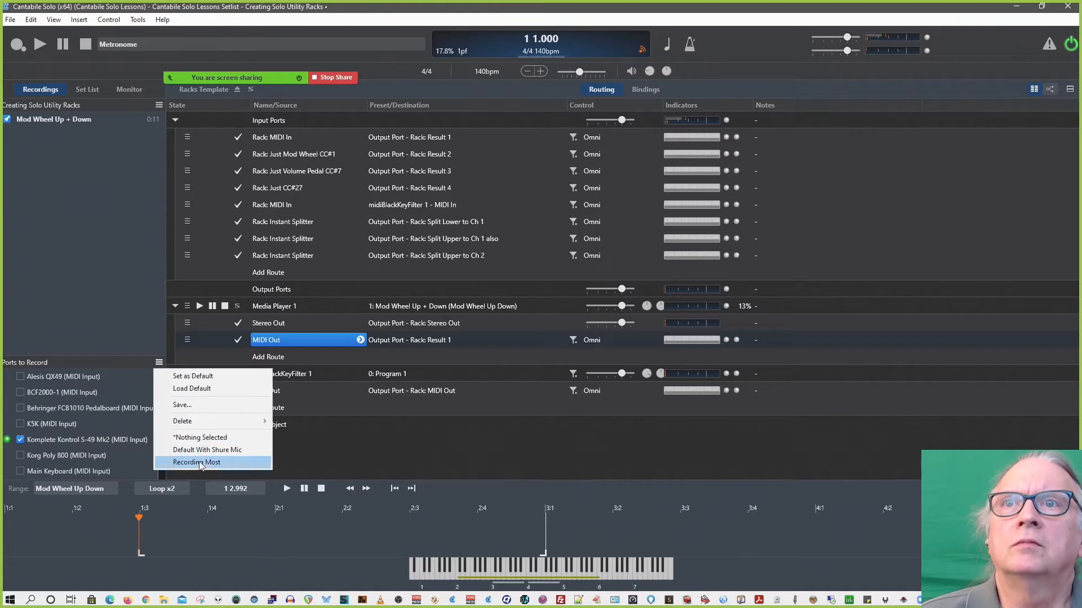
pyautogui.click(212, 438)
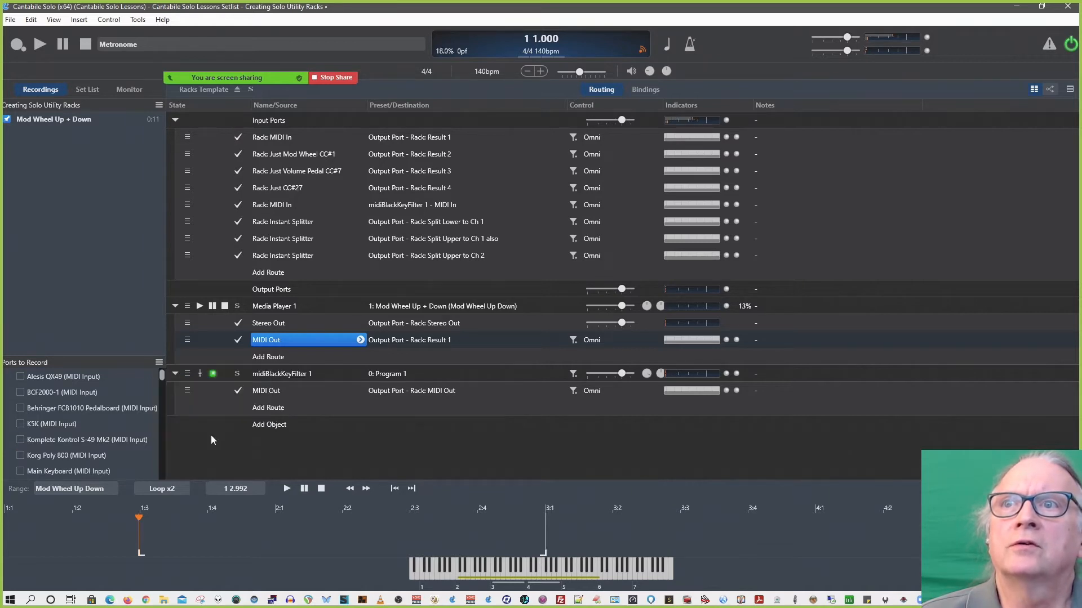
pyautogui.scroll(-5, 41, 420)
pyautogui.scroll(10, 41, 420)
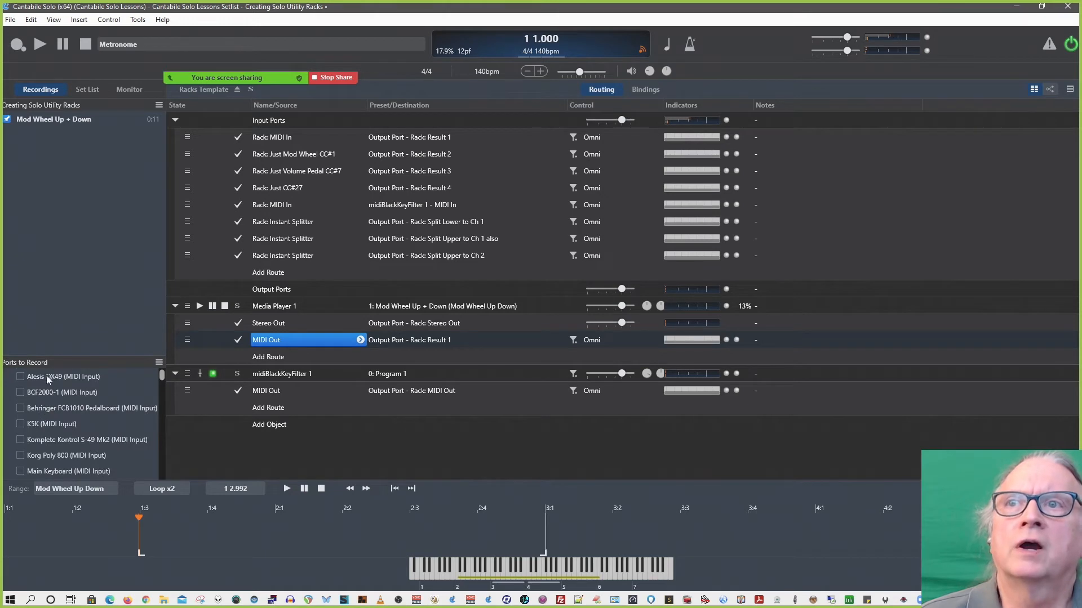
# Try selecting Komplete Kontrol S-49 Mk2 and MPK249 Controllers as ports to record, clearing each one again
pyautogui.click(25, 440)
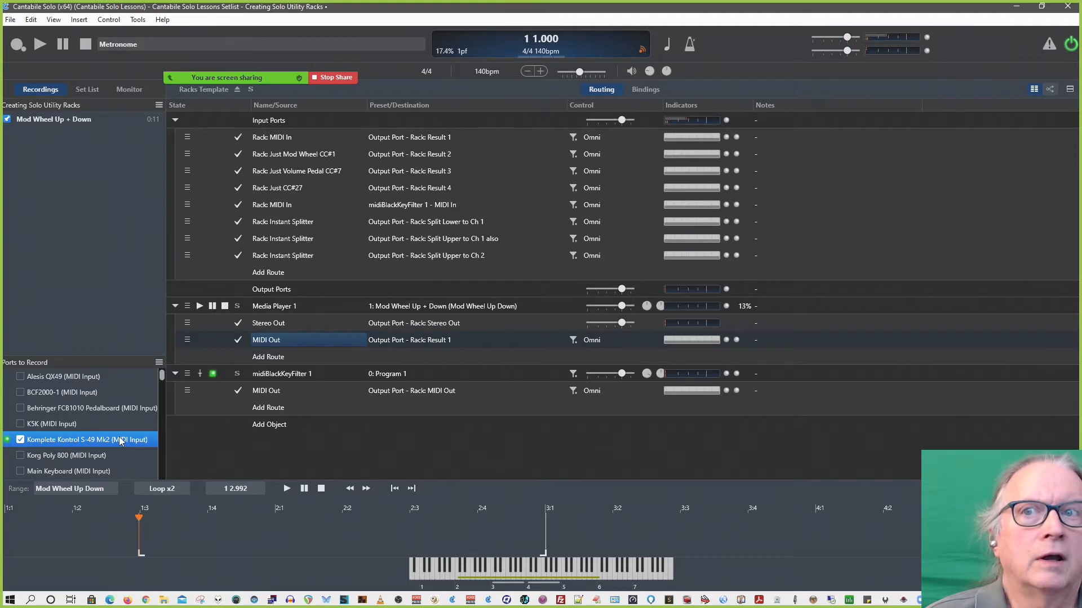
pyautogui.click(18, 440)
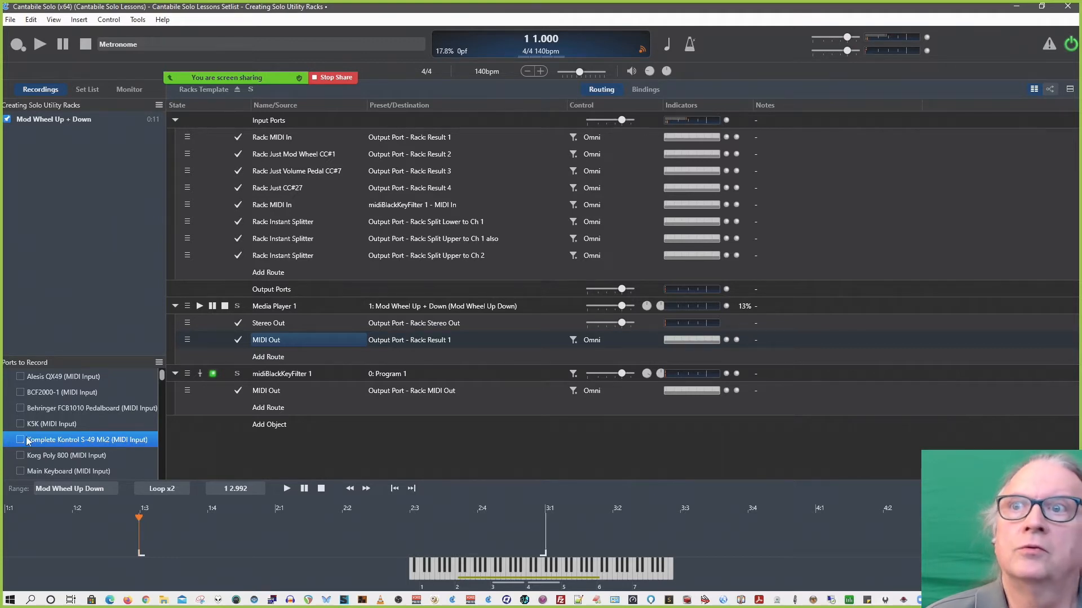
pyautogui.scroll(-2, 47, 440)
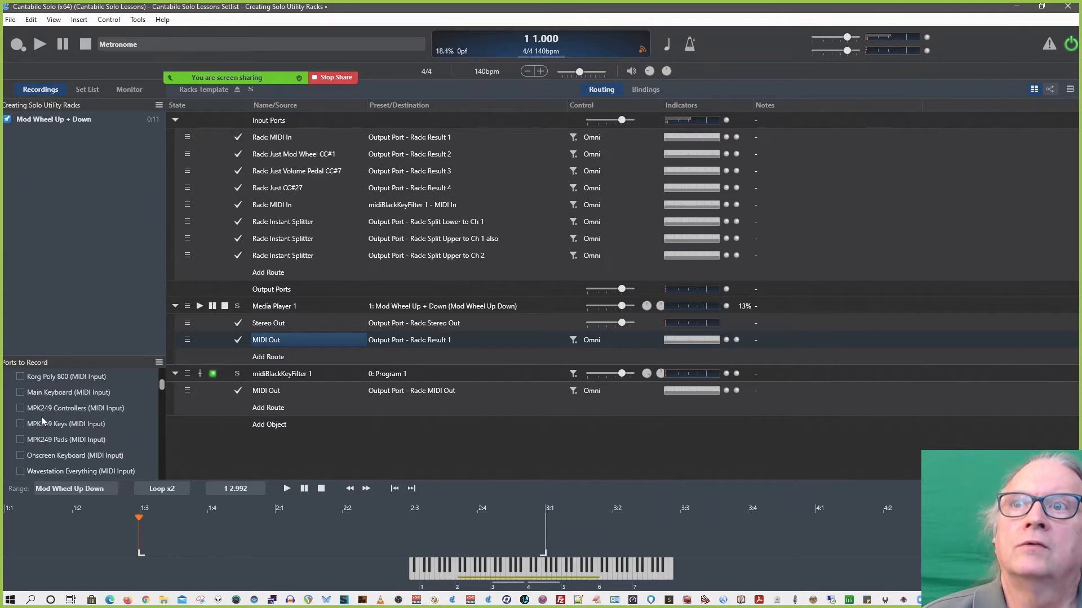
pyautogui.click(22, 409)
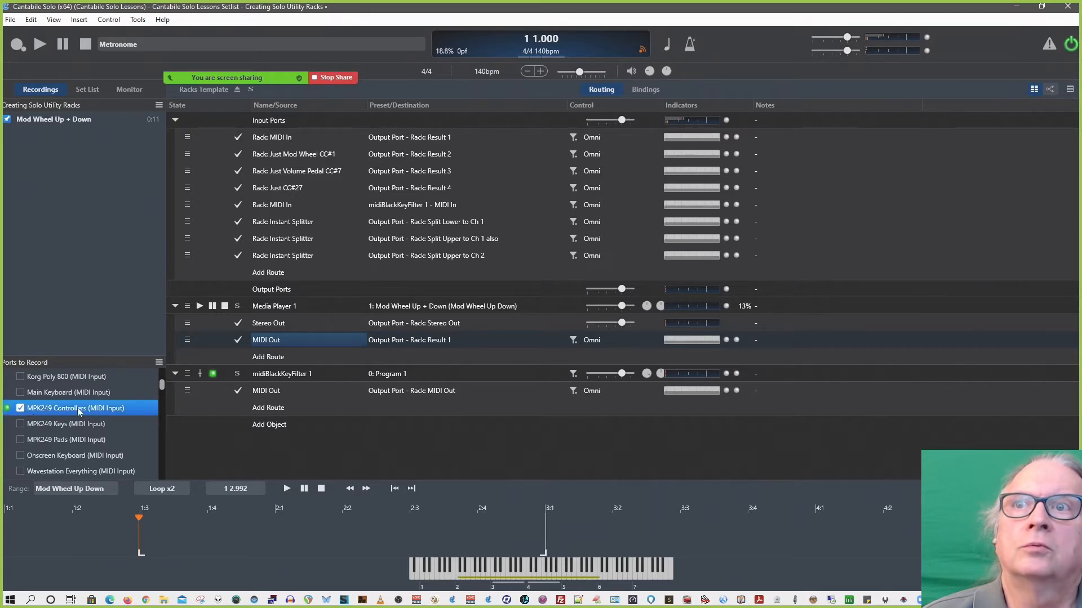
pyautogui.click(23, 409)
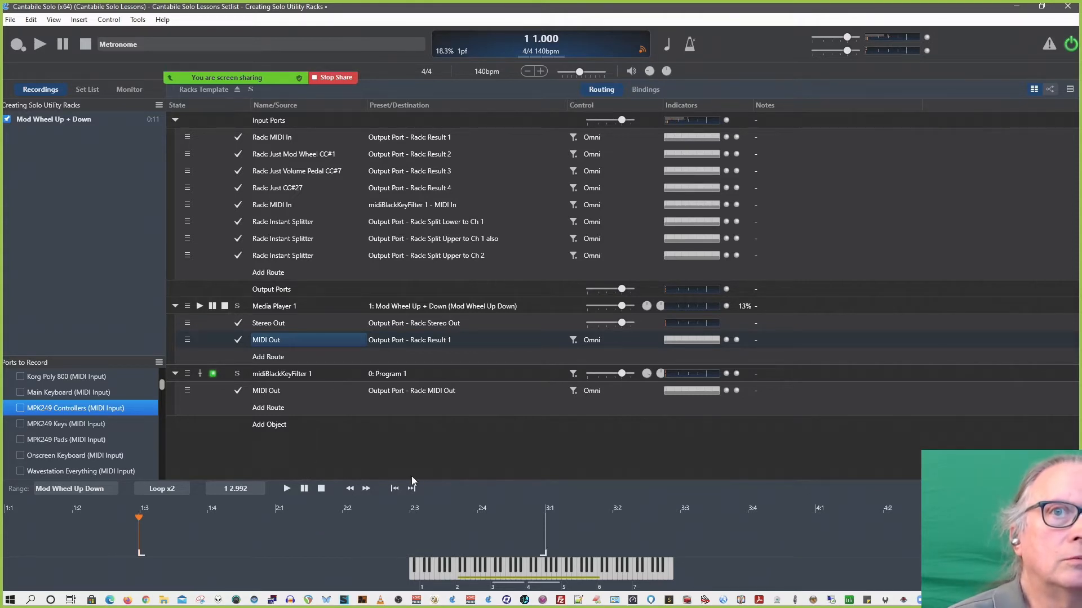
# Collapse the timeline area and review the channel and velocity parameters of midiBlackKeyFilter 1, keeping InputCh at Any
pyautogui.moveTo(442, 480); pyautogui.dragTo(385, 583)
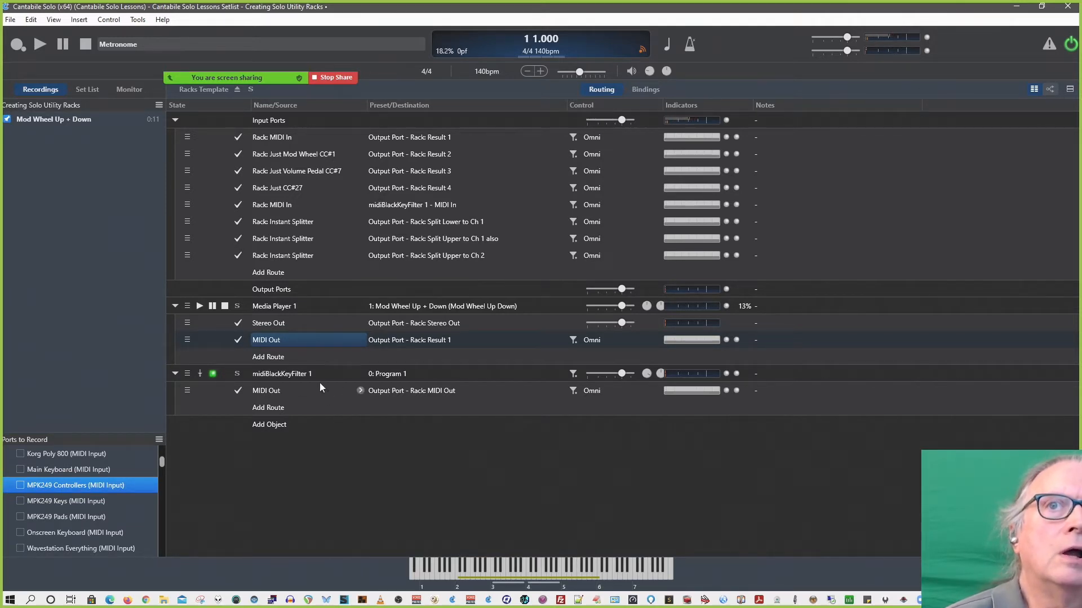
pyautogui.doubleClick(295, 374)
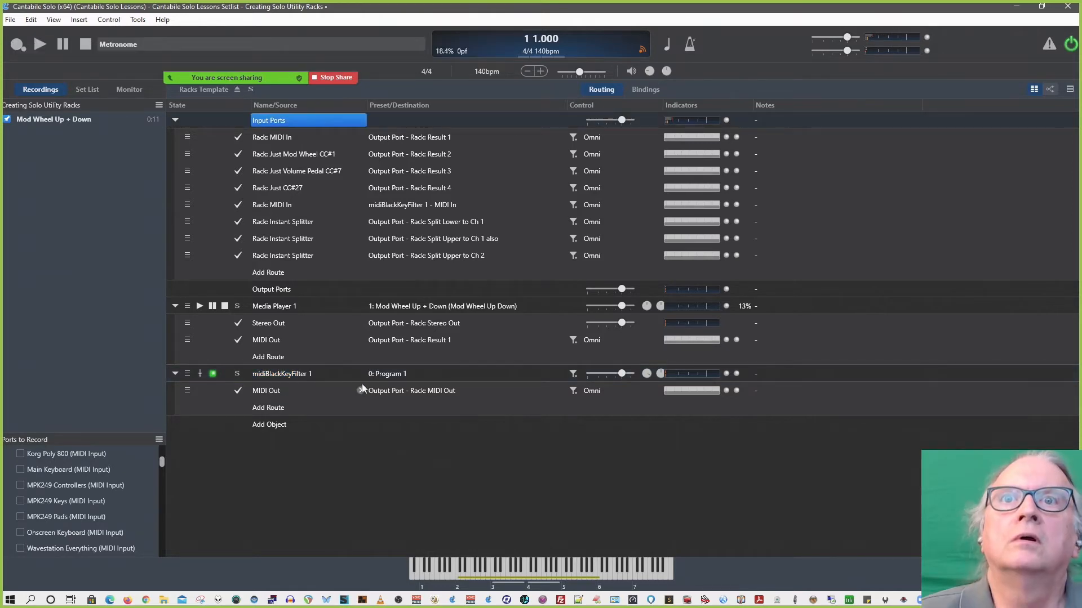
pyautogui.doubleClick(292, 374)
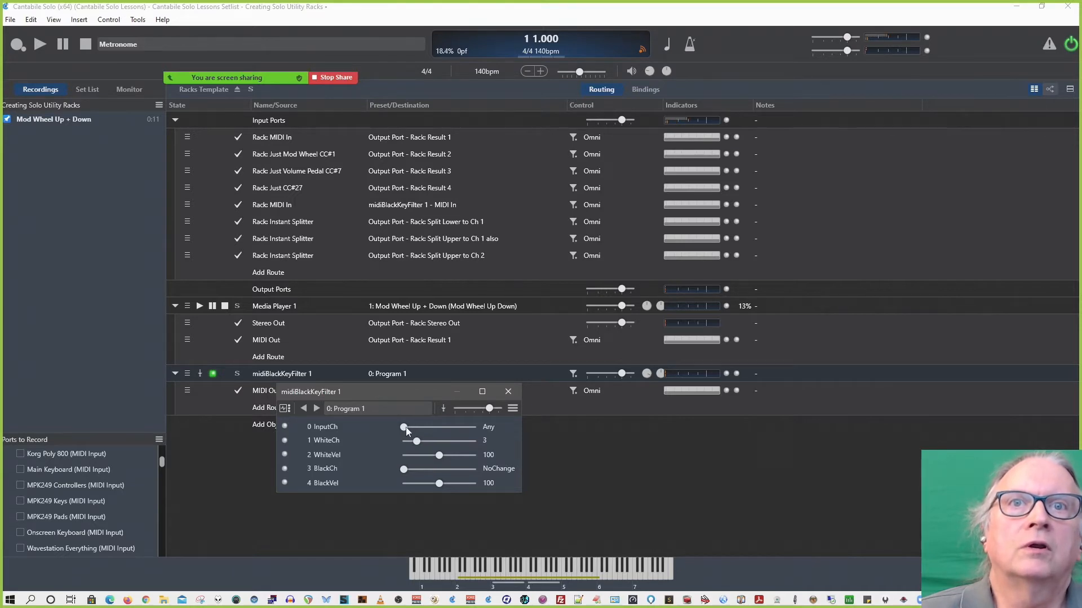
pyautogui.moveTo(405, 427)
pyautogui.mouseDown()
pyautogui.moveTo(417, 428)
pyautogui.moveTo(394, 427)
pyautogui.mouseUp()
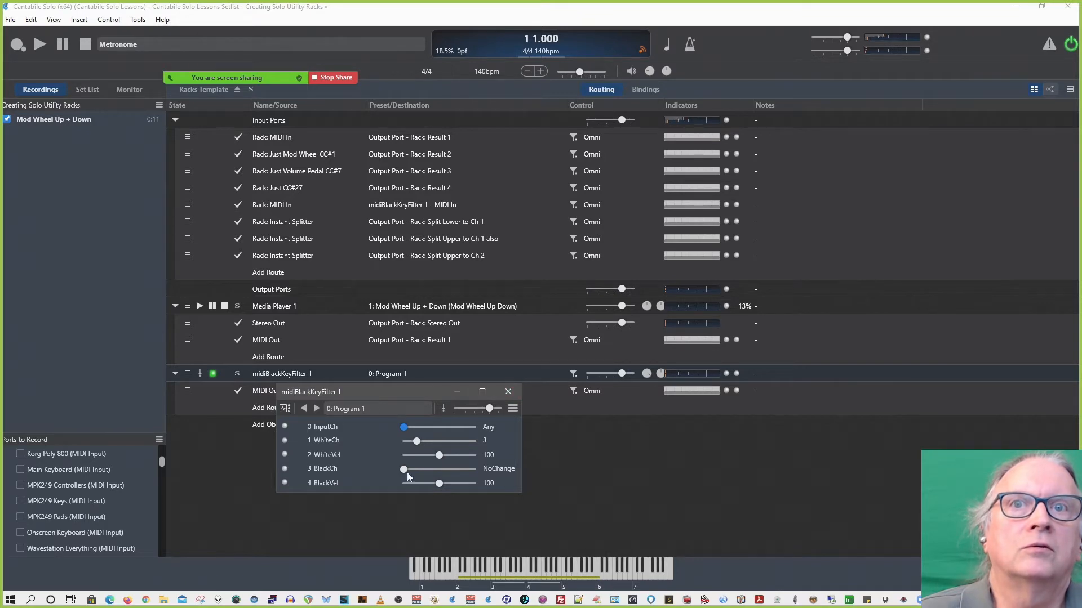
pyautogui.click(507, 392)
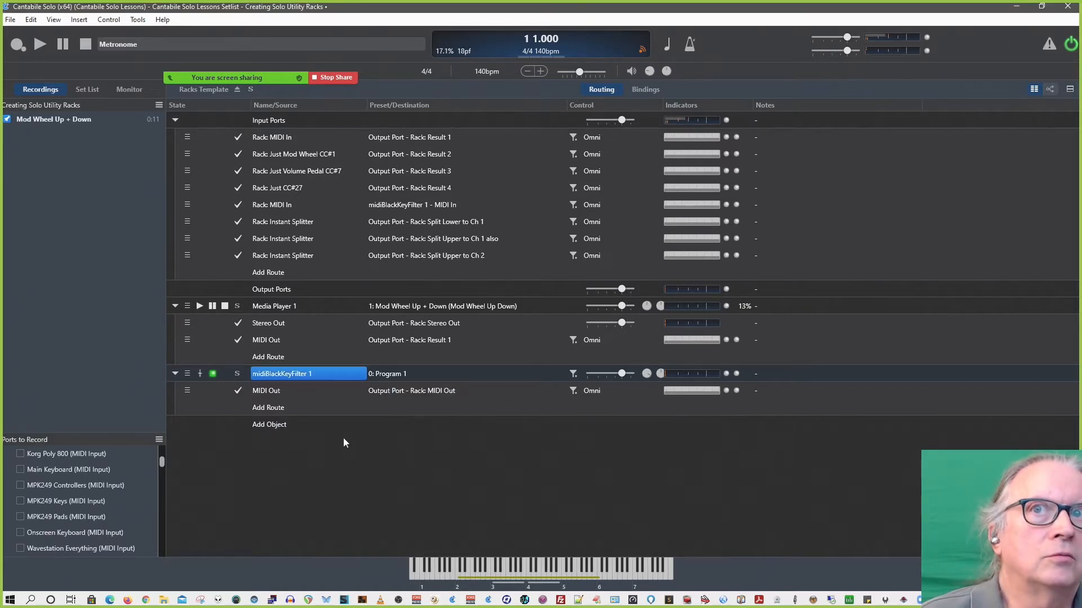
# Open the MIDI monitor for midiBlackKeyFilter 1's MIDI Out route, close it and return to the parent song's routing
pyautogui.rightClick(303, 377)
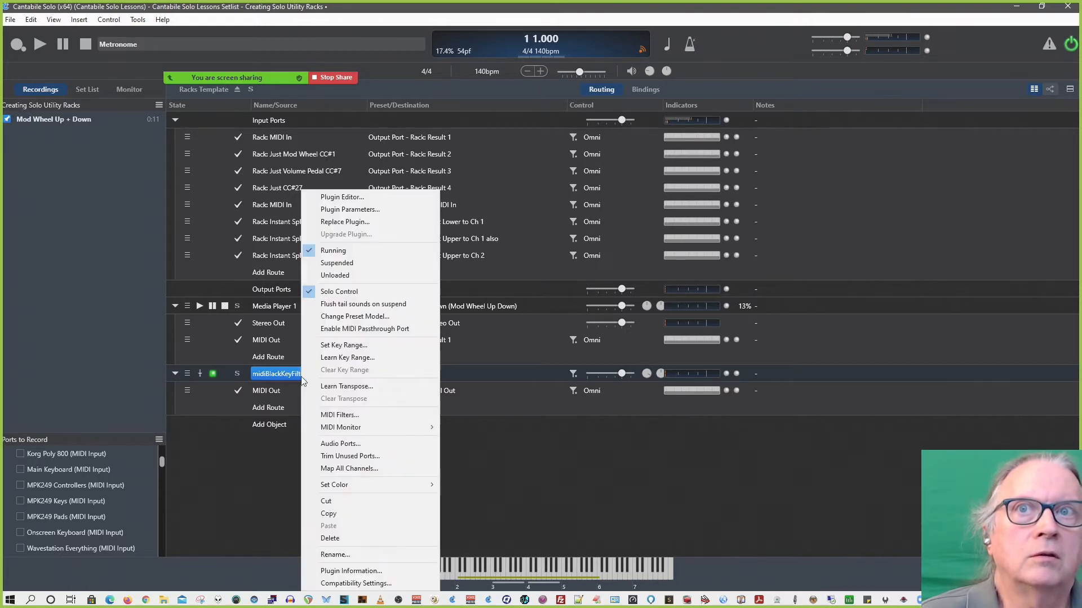
pyautogui.rightClick(278, 394)
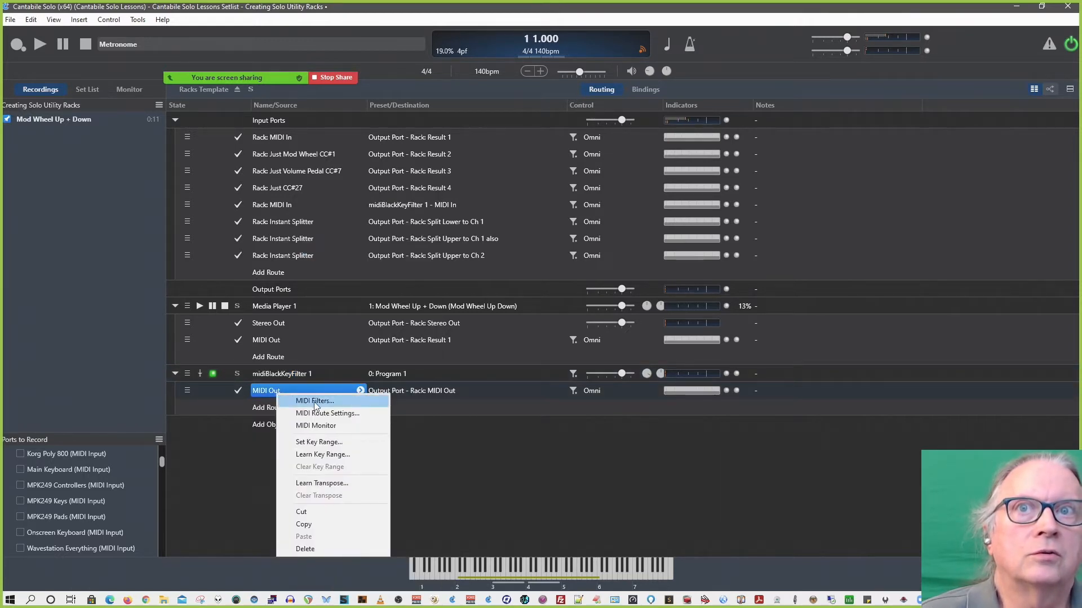
pyautogui.click(320, 426)
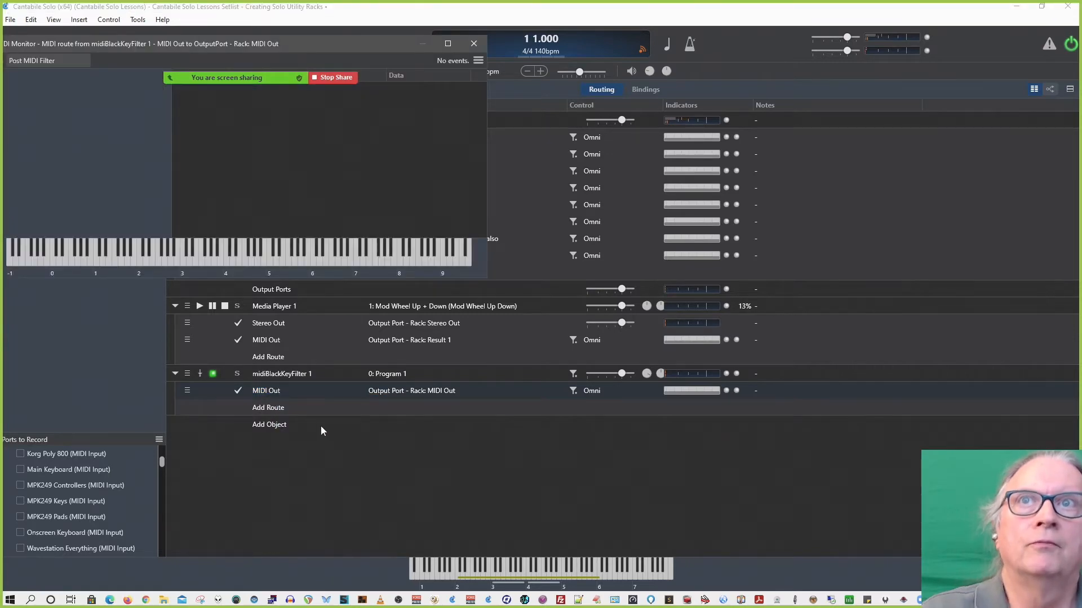
pyautogui.press('Escape')
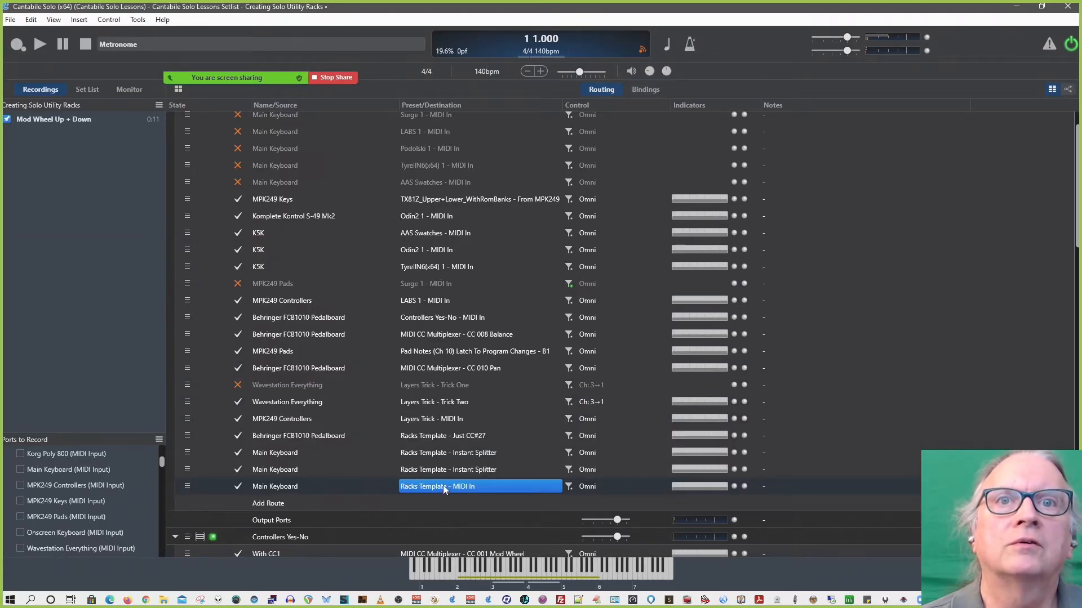
# Reopen the Racks Template rack and monitor the notes played through midiBlackKeyFilter 1's MIDI Out route
pyautogui.scroll(-5, 442, 471)
pyautogui.scroll(-5, 442, 471)
pyautogui.doubleClick(263, 398)
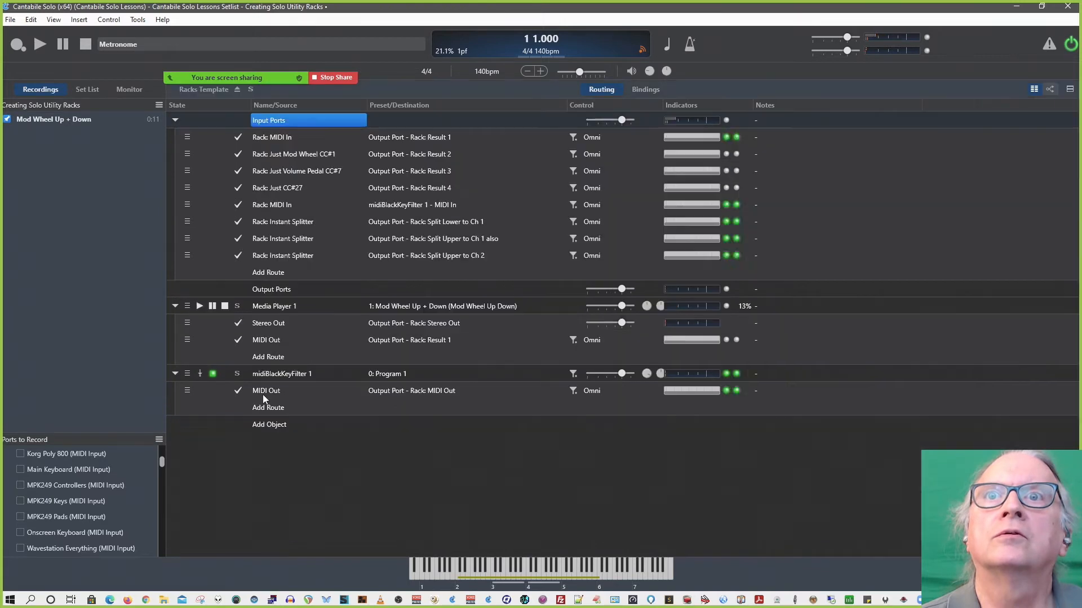
pyautogui.rightClick(265, 375)
pyautogui.rightClick(262, 392)
pyautogui.click(303, 423)
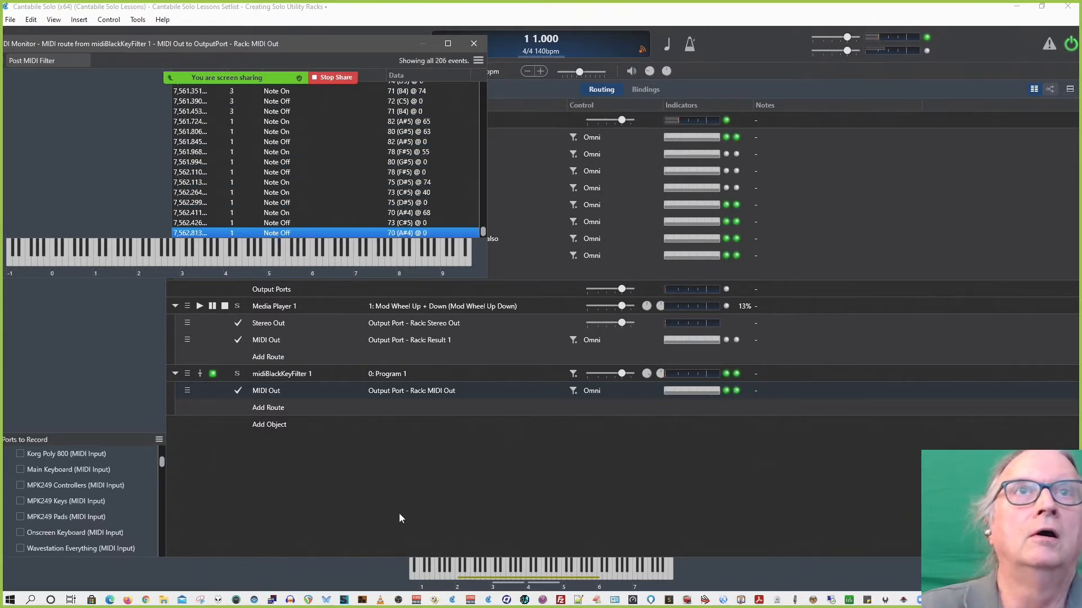
pyautogui.click(474, 45)
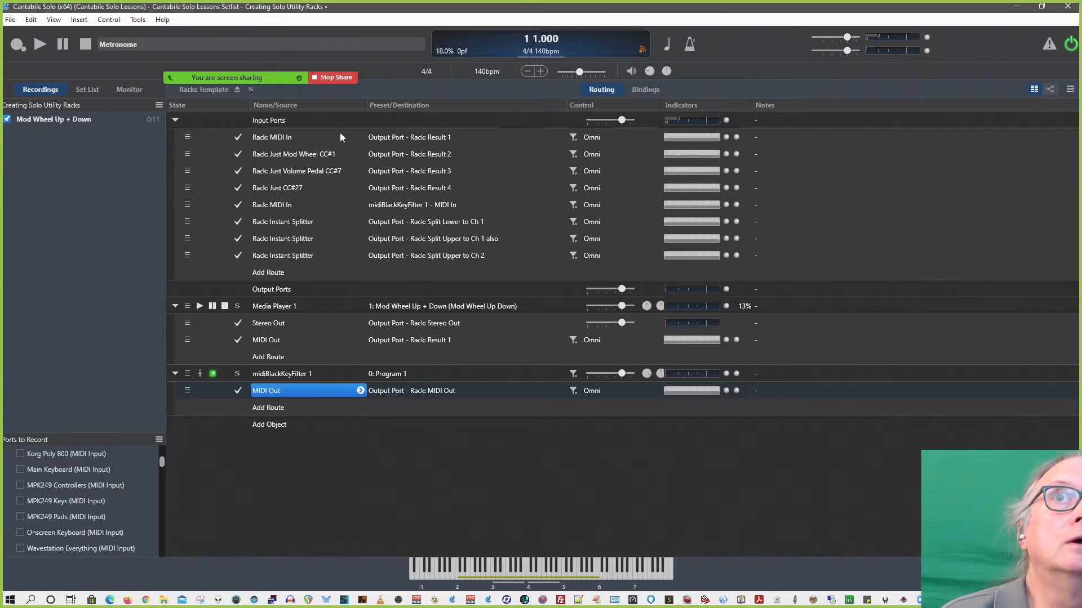
# Browse the list of all insertable plugins for the midi utility plugins, and close it without inserting one
pyautogui.click(286, 376)
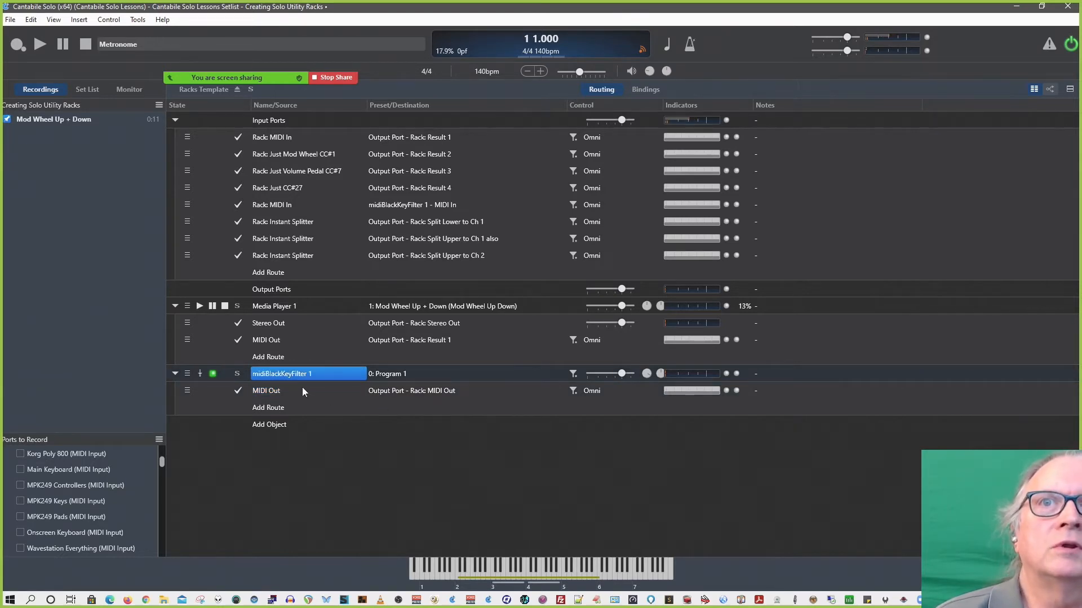
pyautogui.click(276, 426)
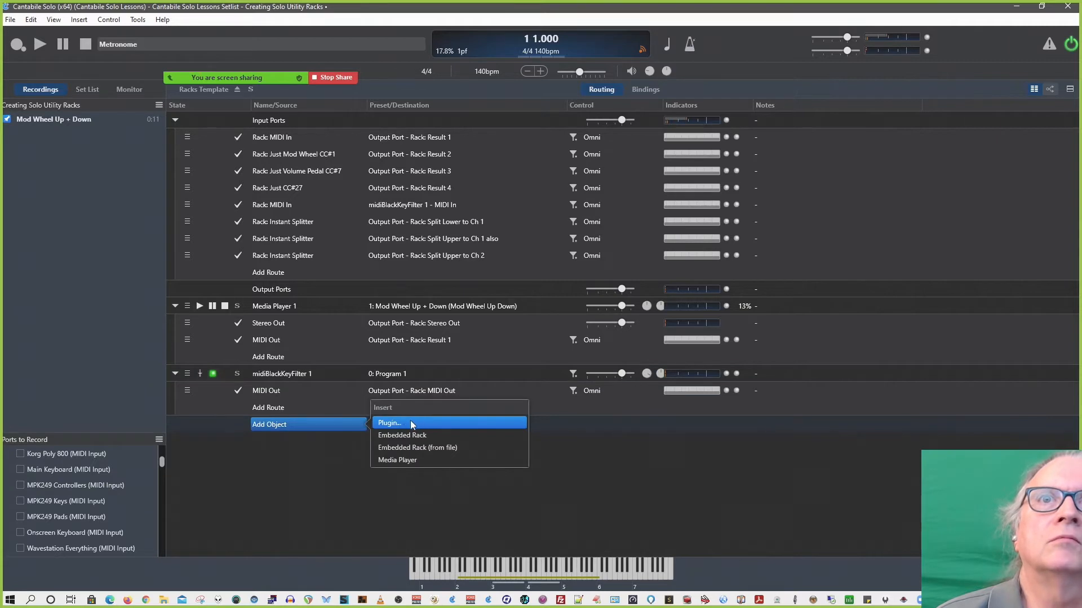
pyautogui.click(410, 422)
pyautogui.scroll(-3, 136, 309)
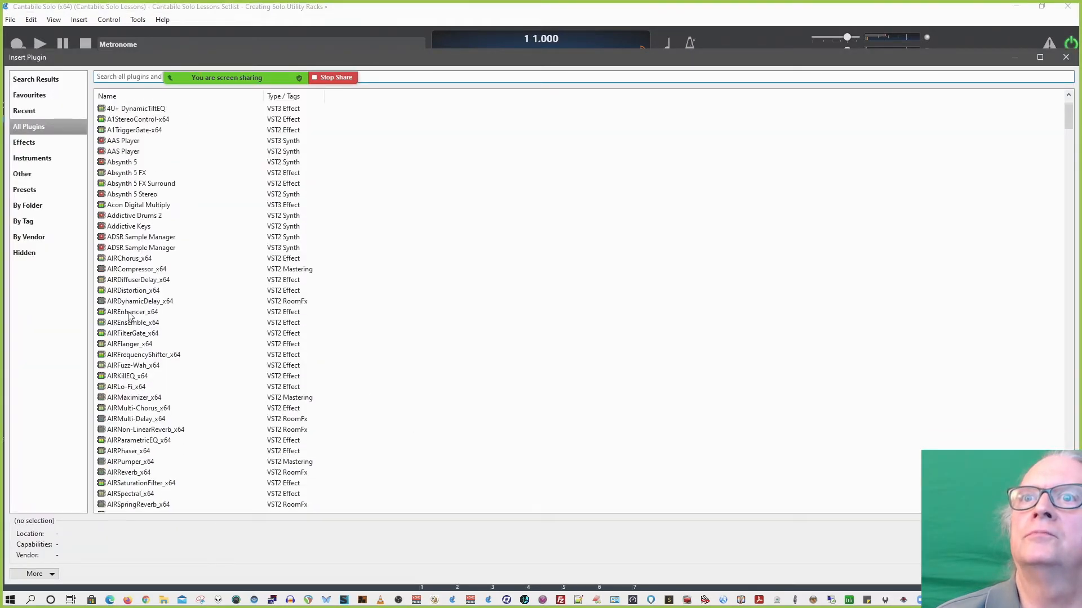
pyautogui.scroll(-20, 166, 191)
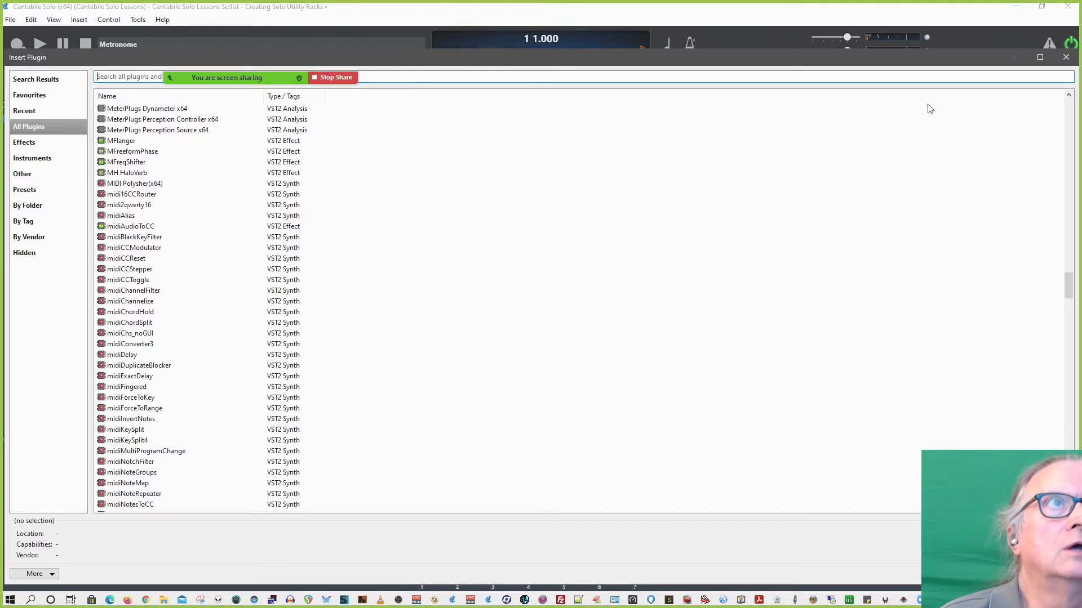
pyautogui.click(1066, 58)
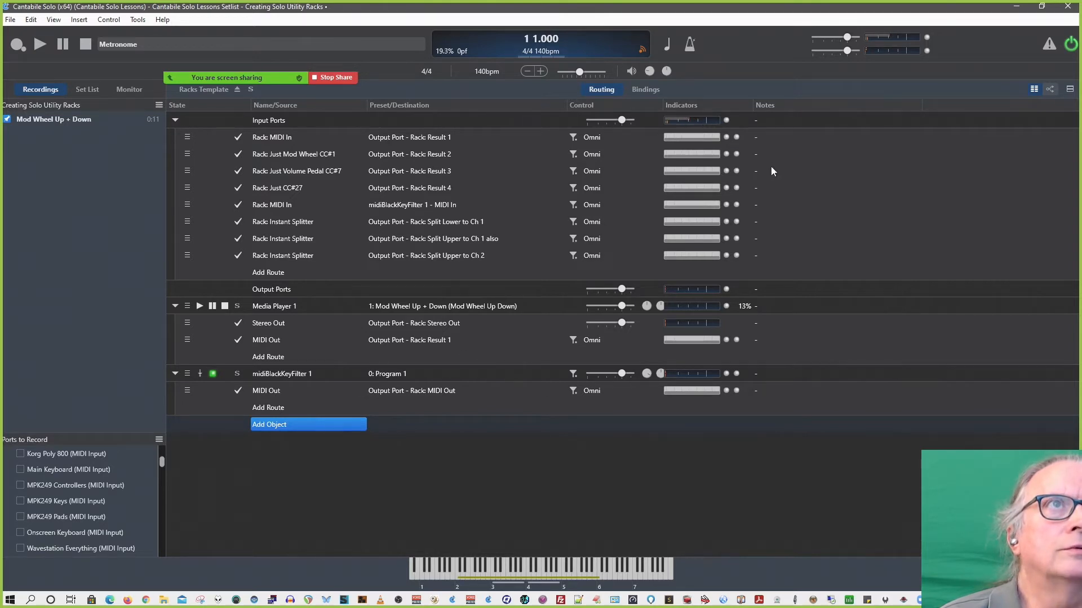
# Switch to Chrome and look through the Piz MIDI Plugins master list on the KVR forum
pyautogui.hotkey('alt', 'Tab')
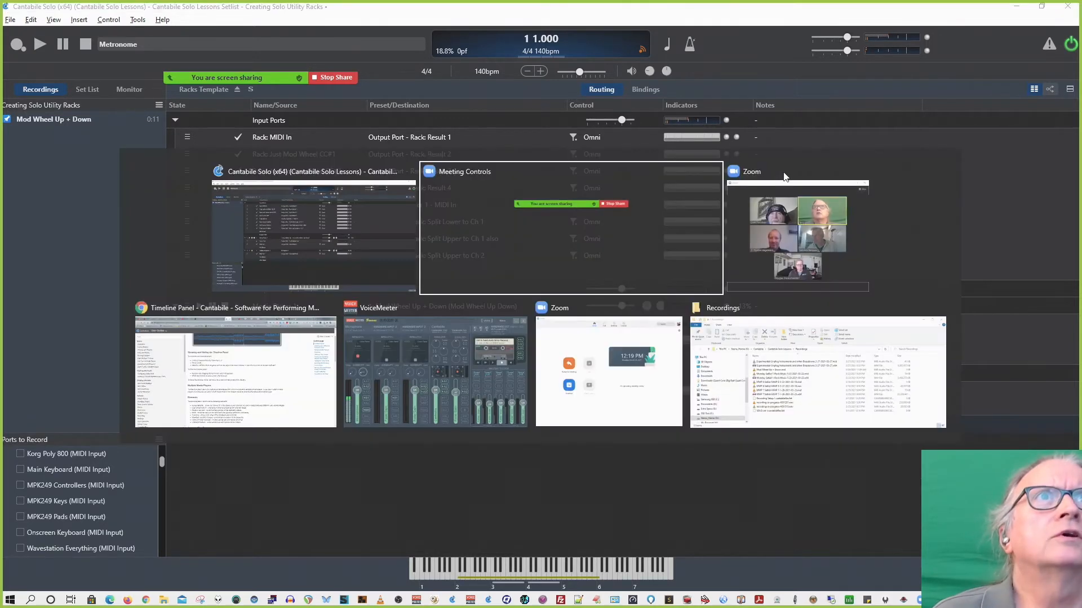
pyautogui.hotkey('alt', 'Tab')
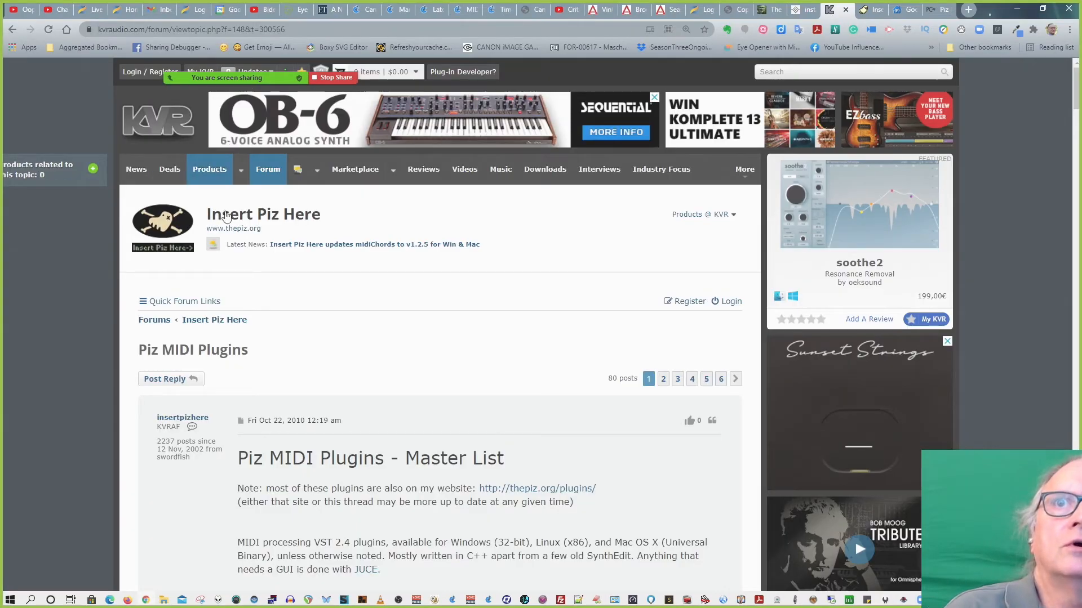
pyautogui.scroll(-2, 314, 338)
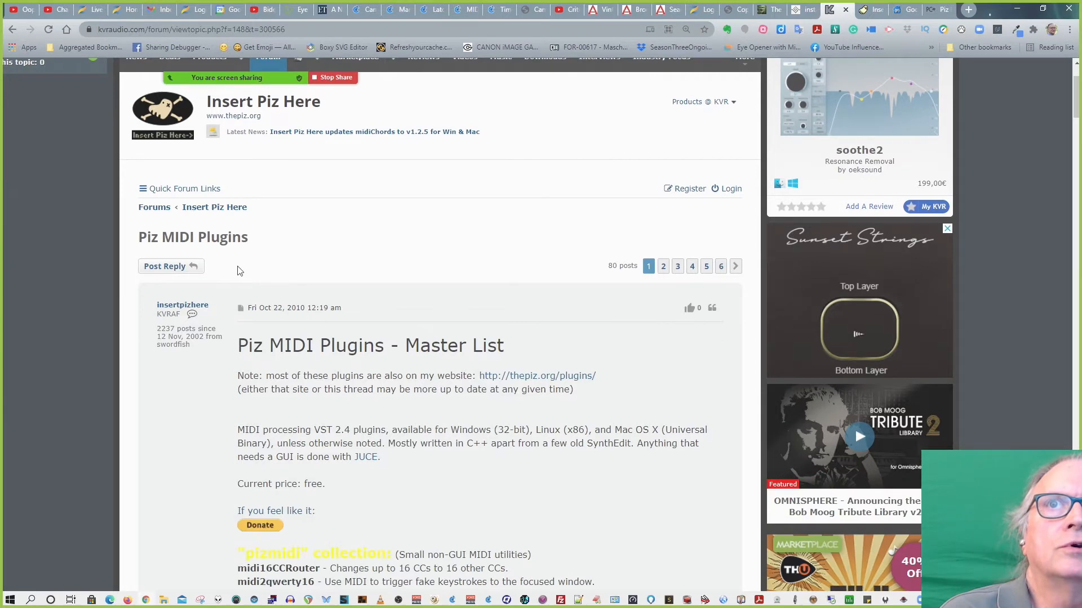
pyautogui.scroll(-3, 350, 285)
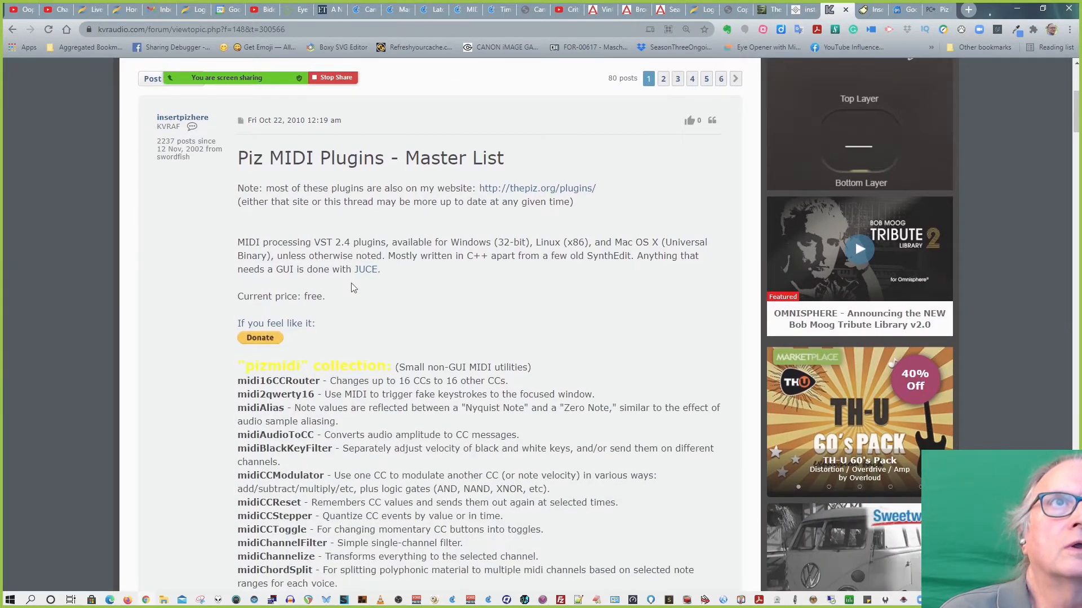
pyautogui.scroll(2, 351, 283)
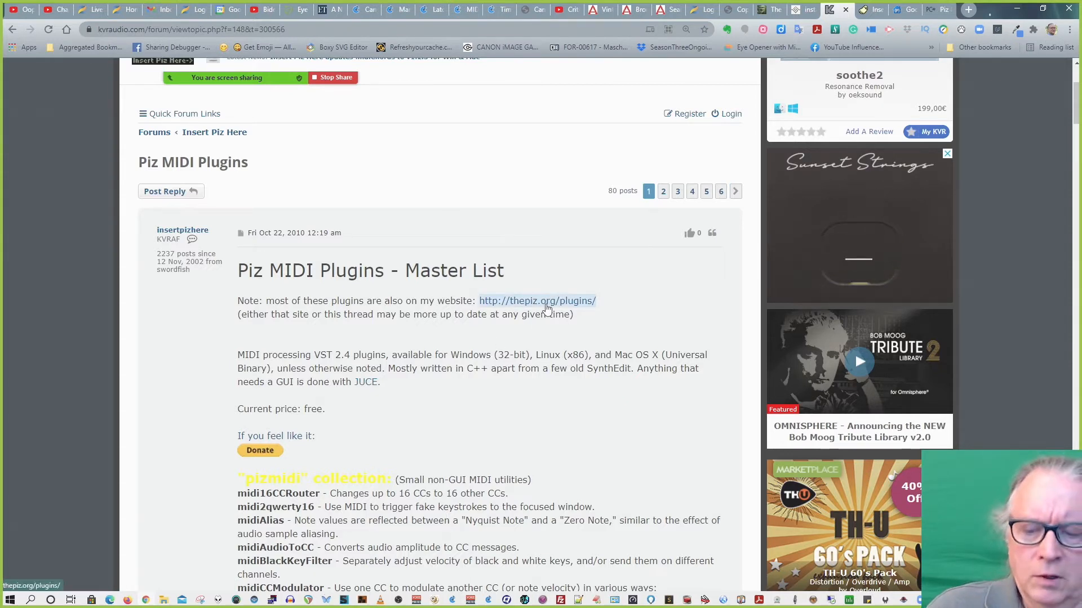
pyautogui.click(545, 305)
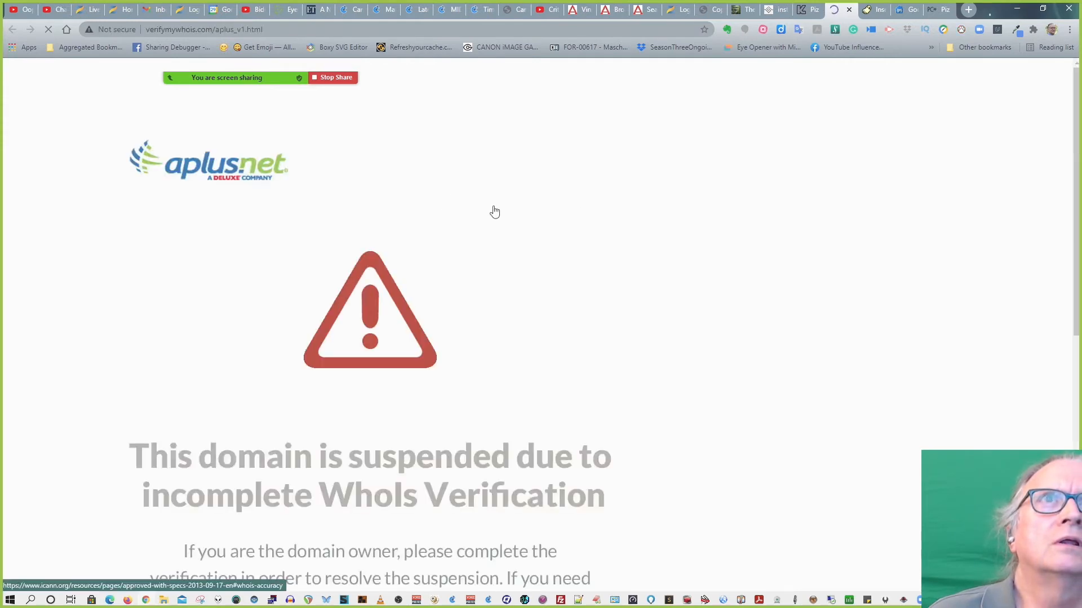
pyautogui.scroll(-4, 425, 313)
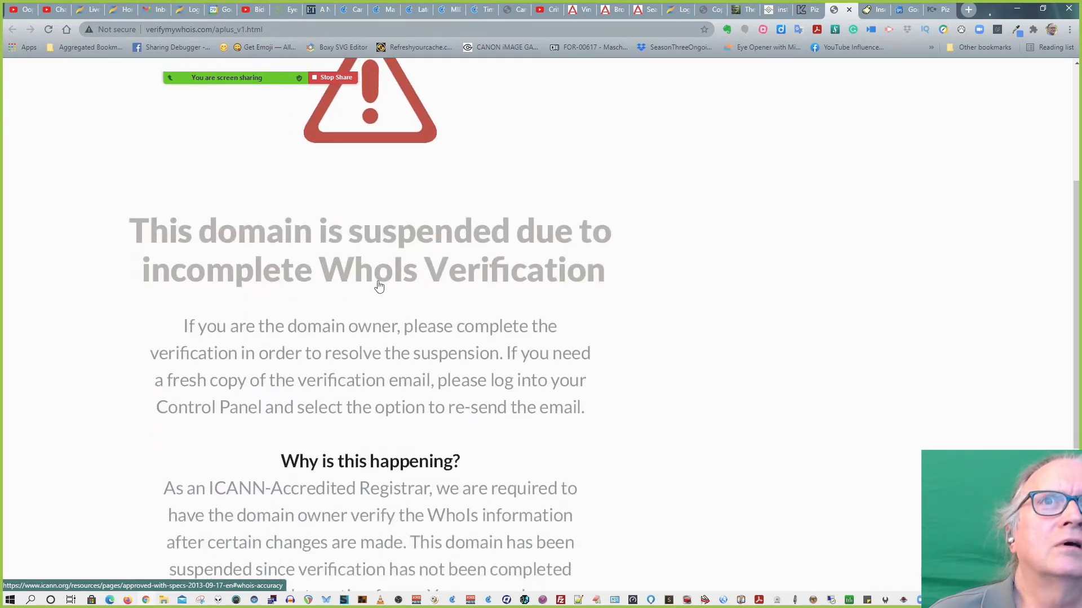
pyautogui.scroll(-2, 379, 285)
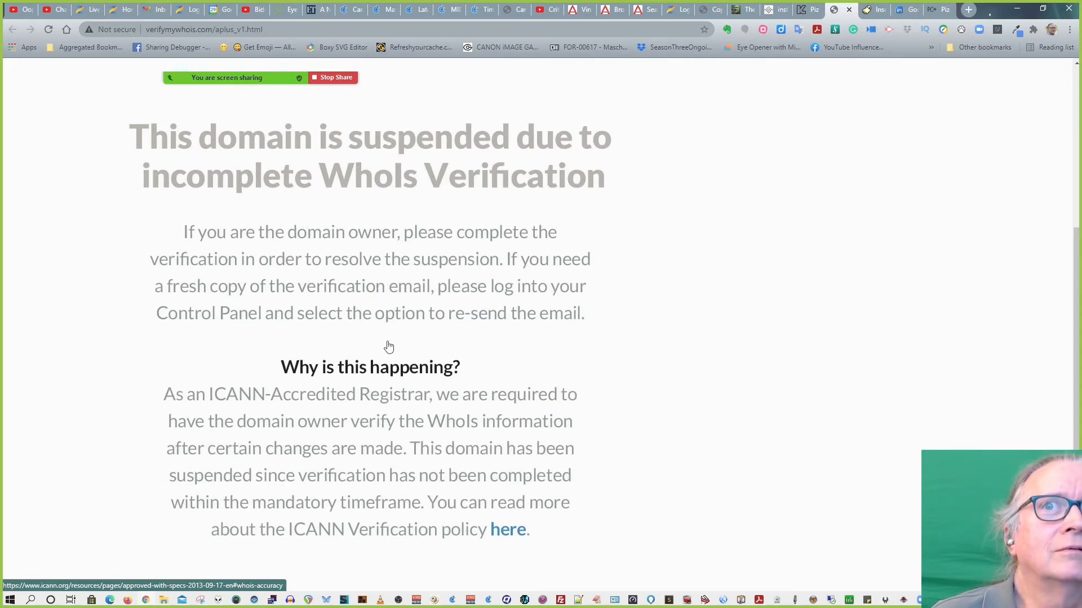
pyautogui.scroll(-2, 388, 345)
pyautogui.scroll(4, 387, 347)
pyautogui.scroll(3, 389, 347)
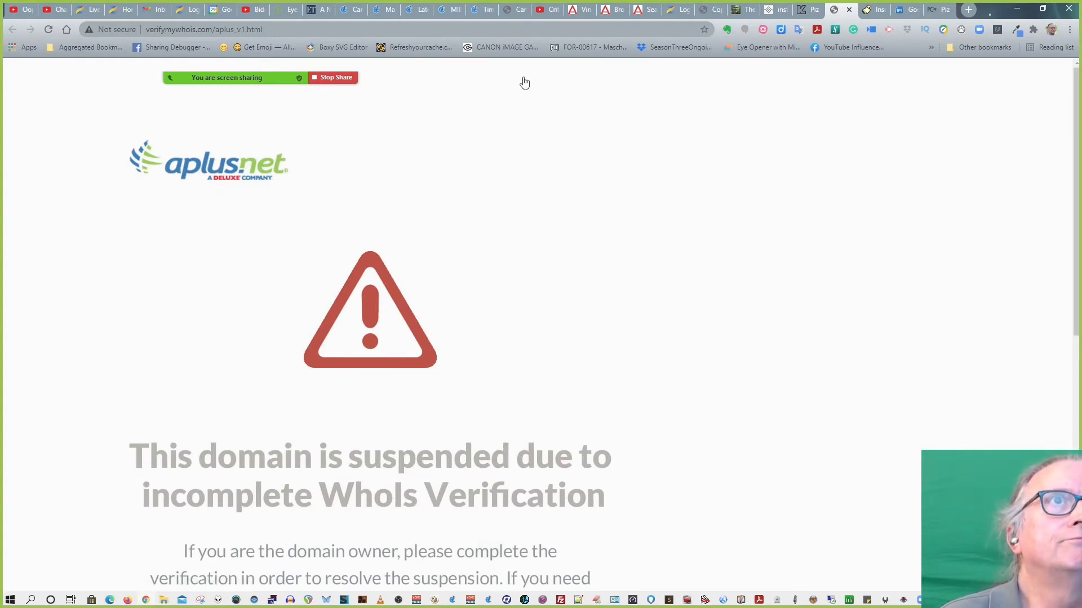
pyautogui.click(850, 12)
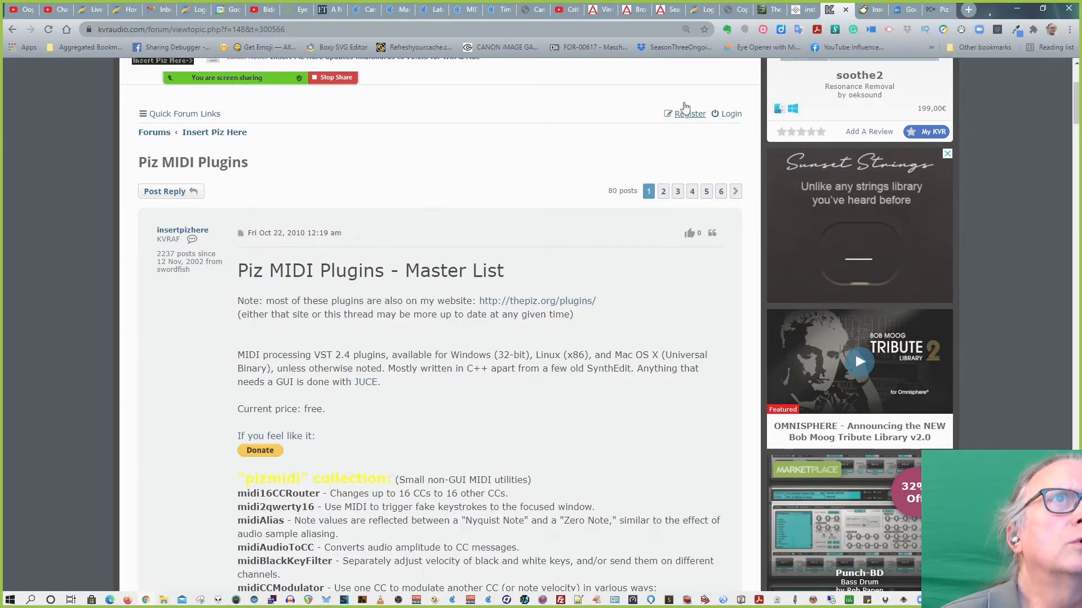
# Show the Wayback Machine capture of the pizmidi page, highlight its original address, and examine the Included Plugins list
pyautogui.click(866, 11)
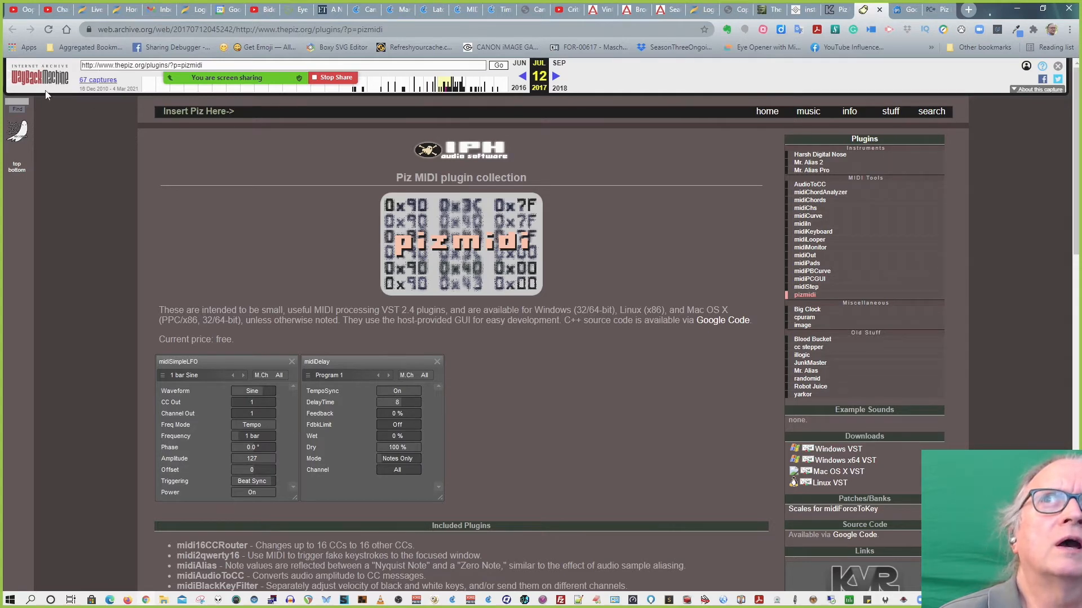
pyautogui.click(145, 65)
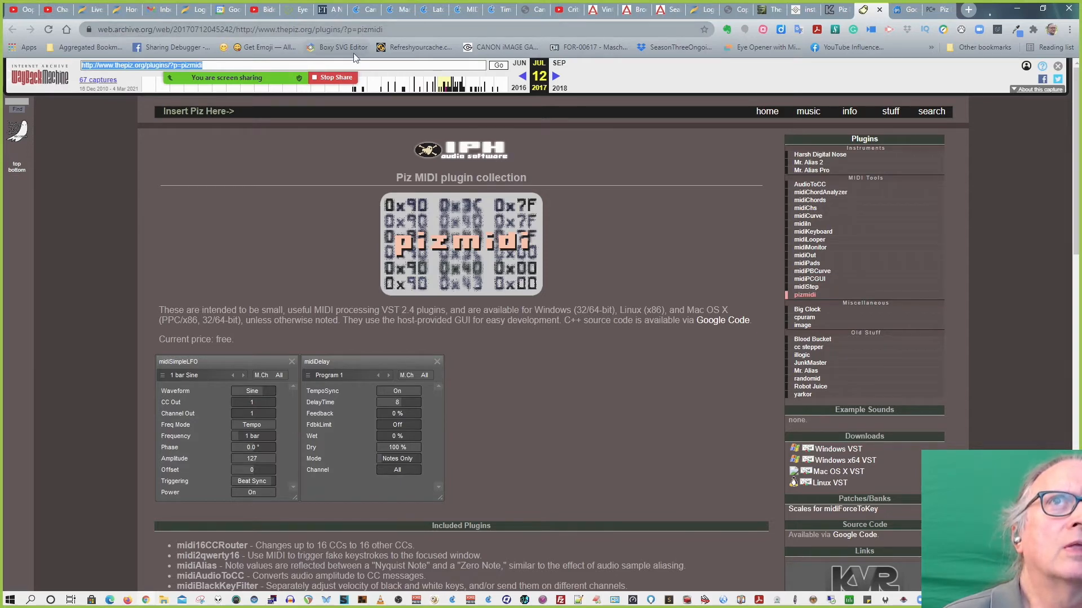
pyautogui.scroll(-6, 481, 225)
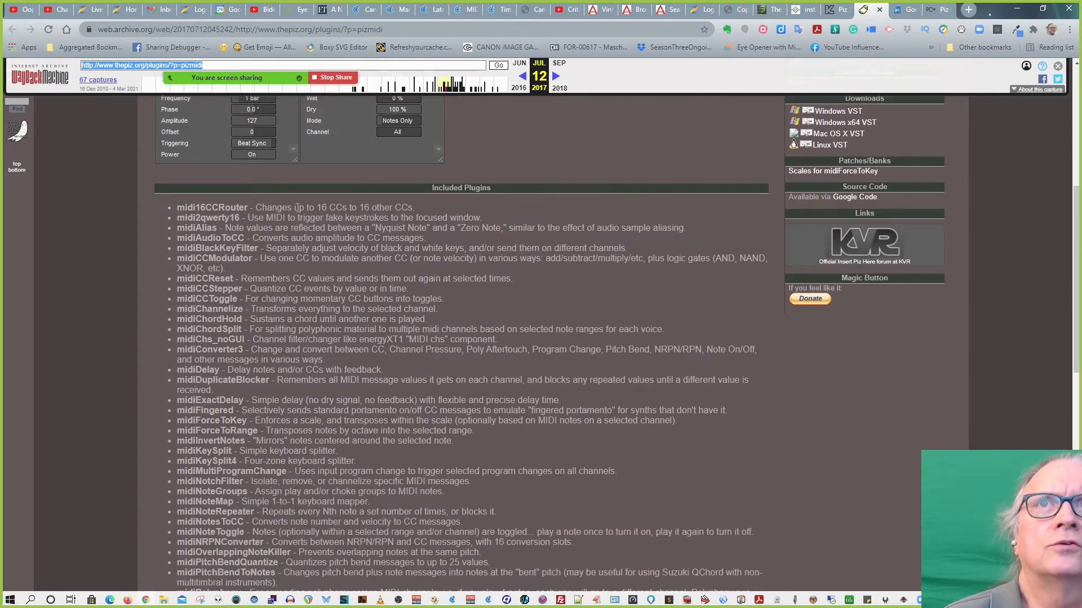
# Skim the rest of the archived pizmidi page, show the Google Code Archive pizmidi downloads, and move the screen-sharing bar off the page heading
pyautogui.scroll(-5, 270, 317)
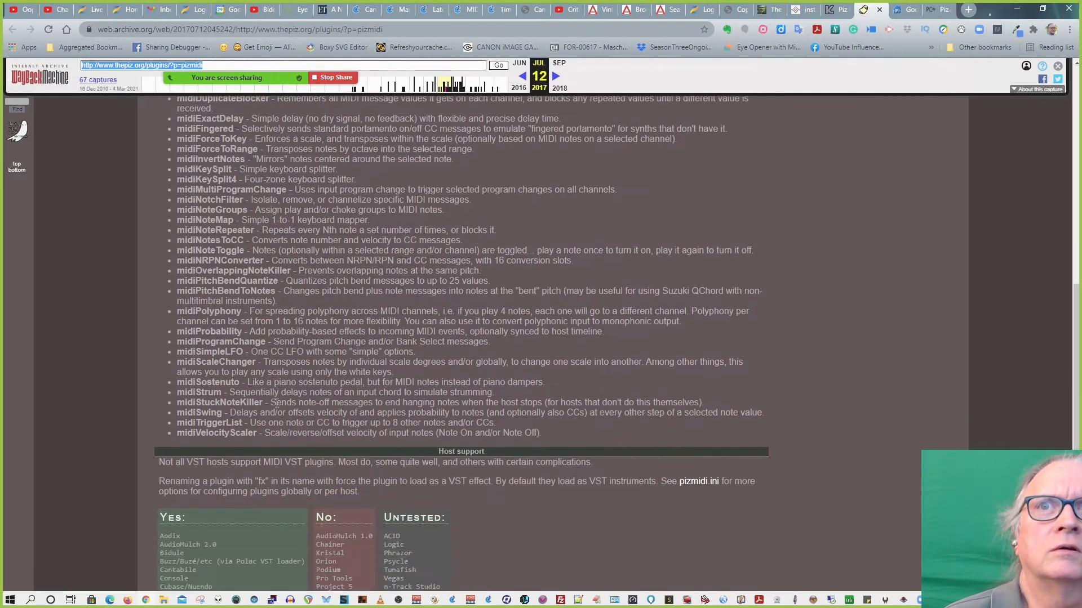
pyautogui.scroll(11, 278, 403)
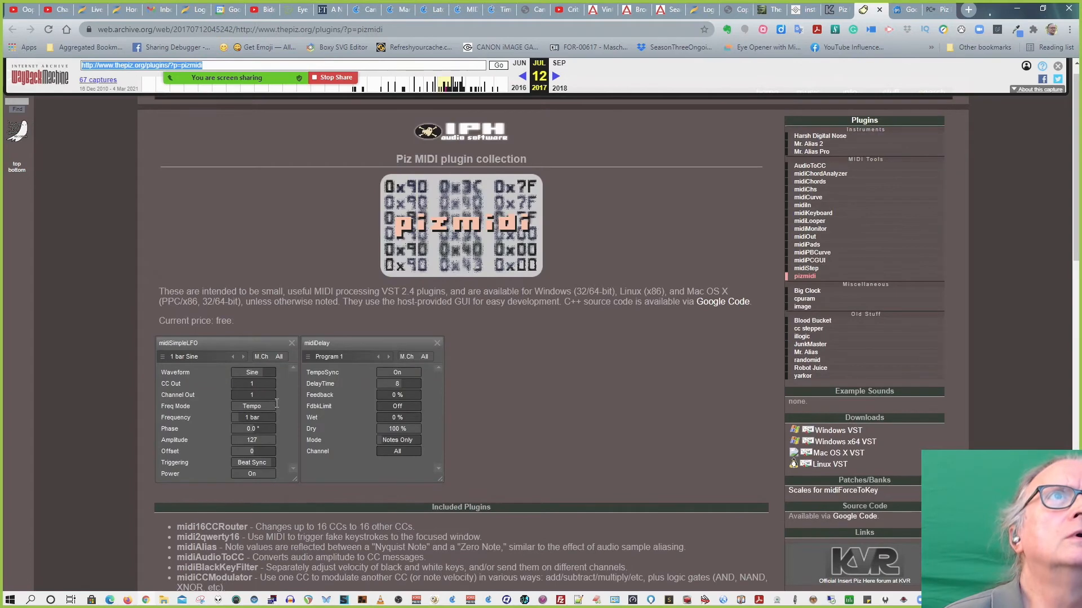
pyautogui.click(900, 9)
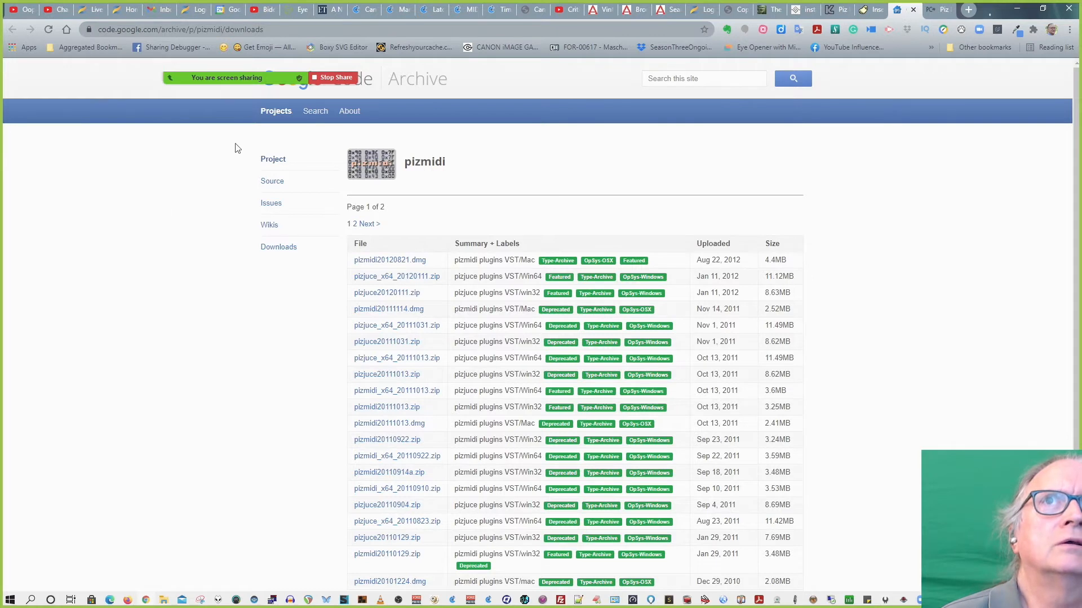
pyautogui.moveTo(285, 92)
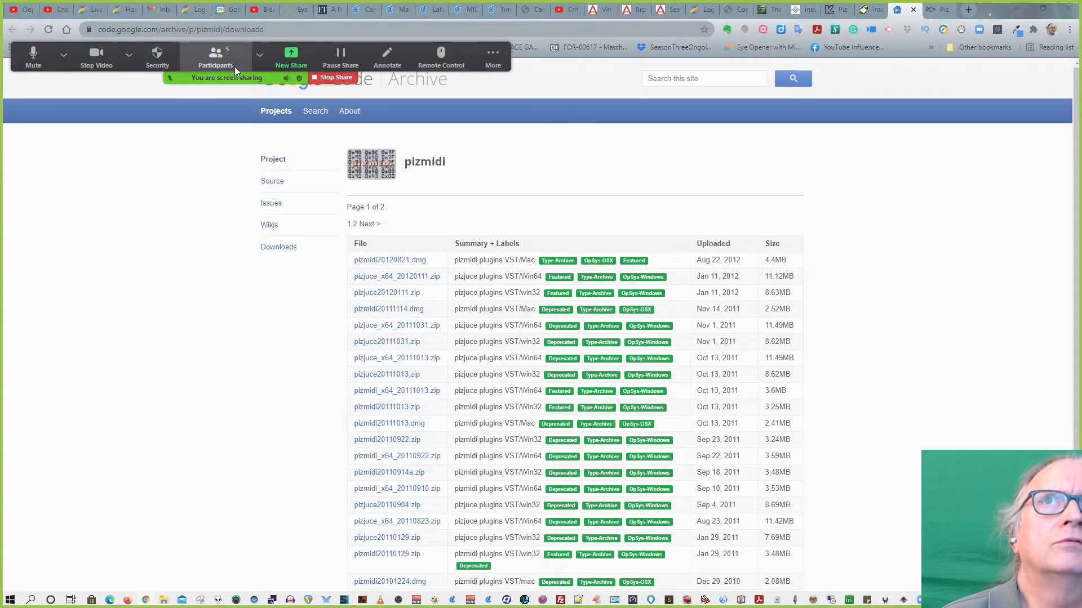
pyautogui.moveTo(213, 78); pyautogui.dragTo(653, 165)
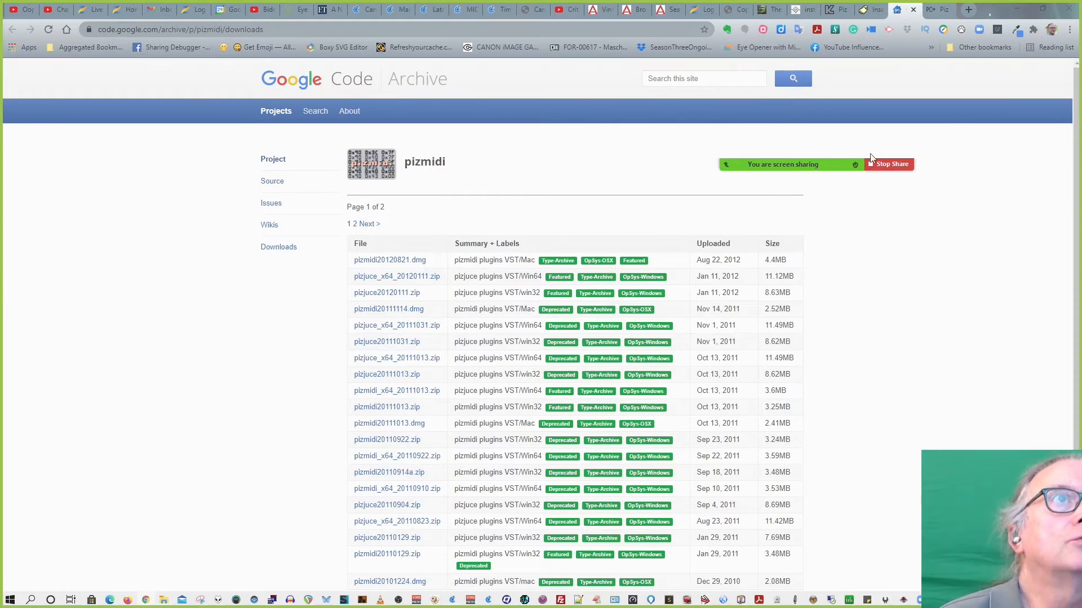
# Look through the Piz MIDI Utilities: Archived Download Links article, including its plugin list and the download links at its end
pyautogui.click(934, 10)
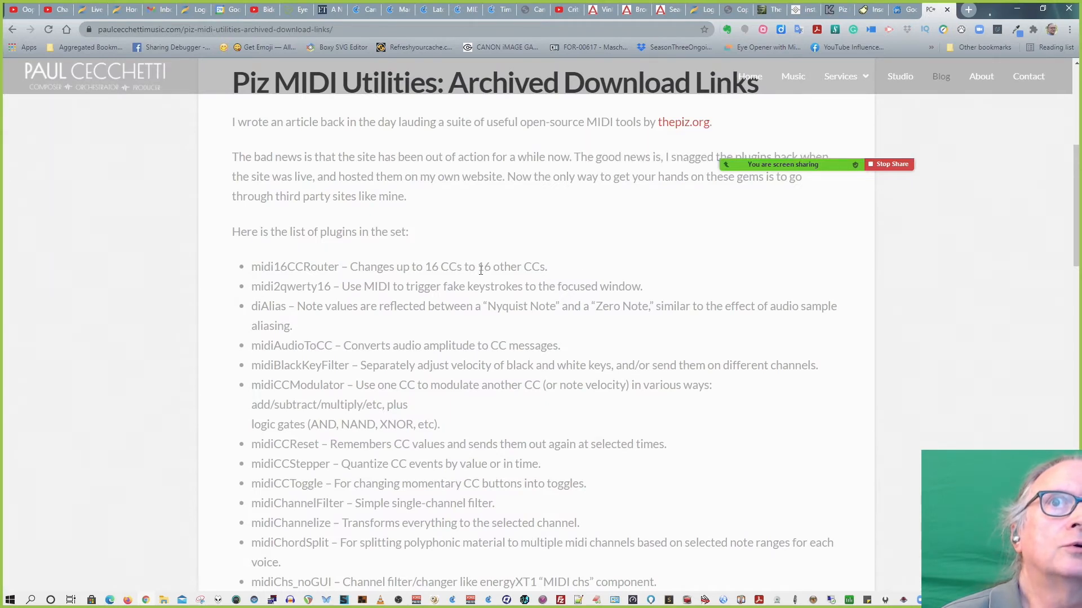
pyautogui.scroll(6, 481, 271)
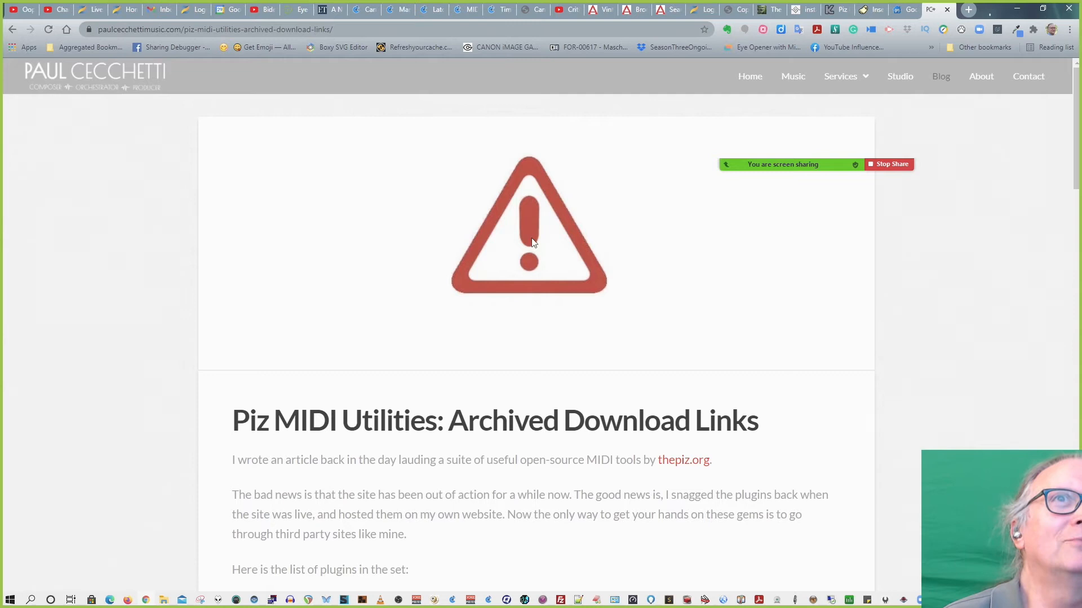
pyautogui.scroll(-1, 491, 332)
pyautogui.scroll(-5, 490, 333)
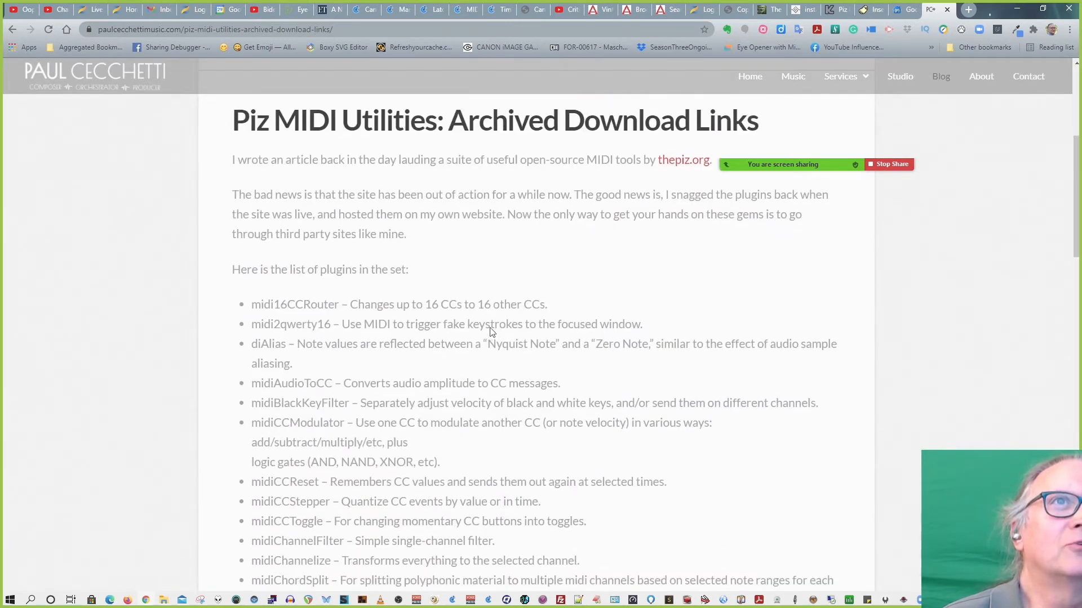
pyautogui.moveTo(732, 172)
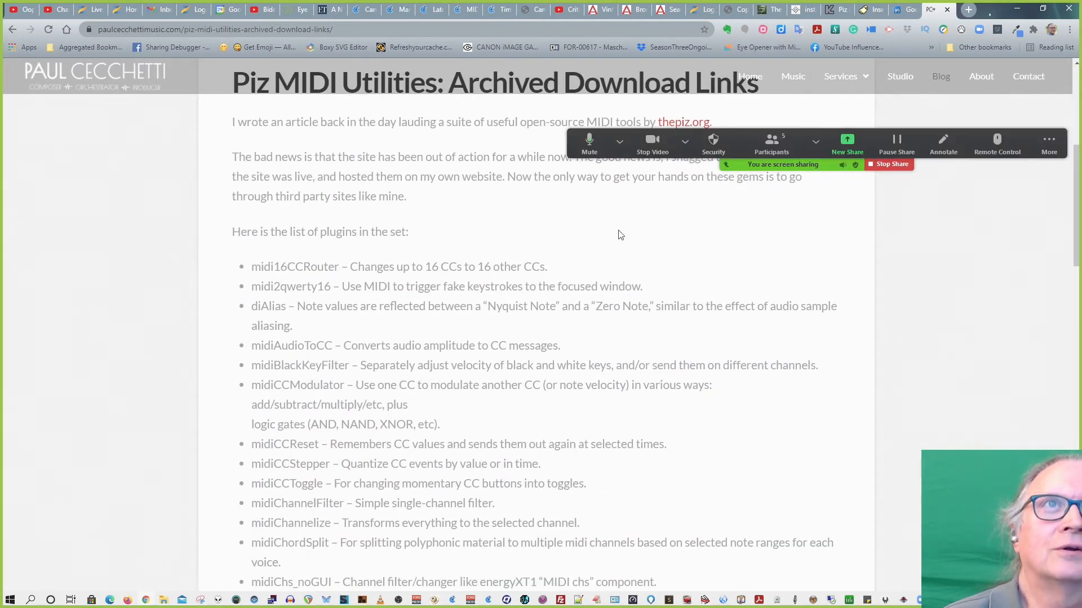
pyautogui.scroll(-3, 541, 282)
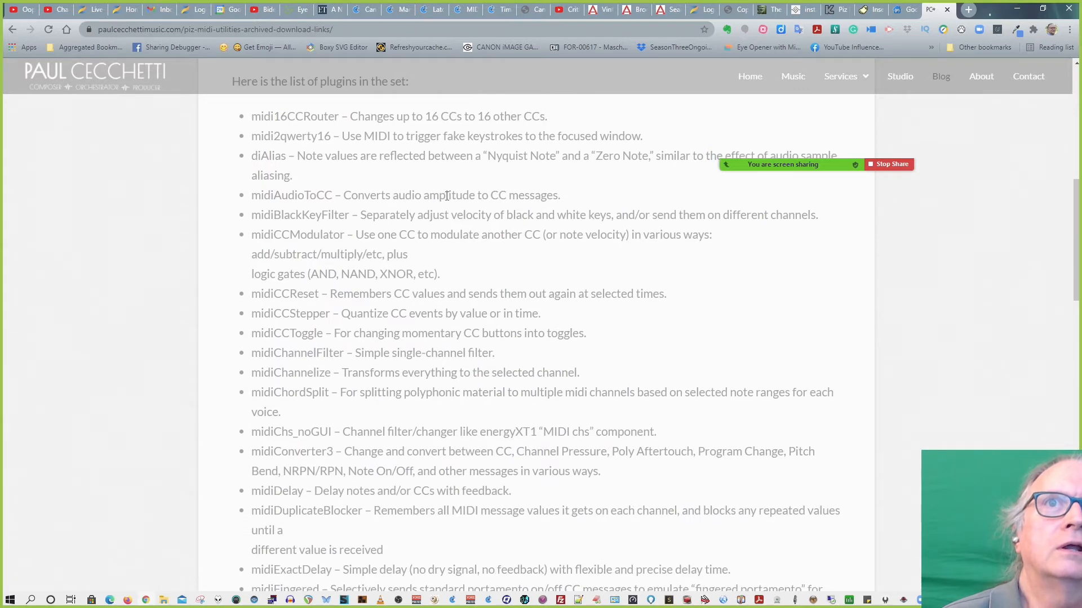
pyautogui.scroll(-18, 324, 428)
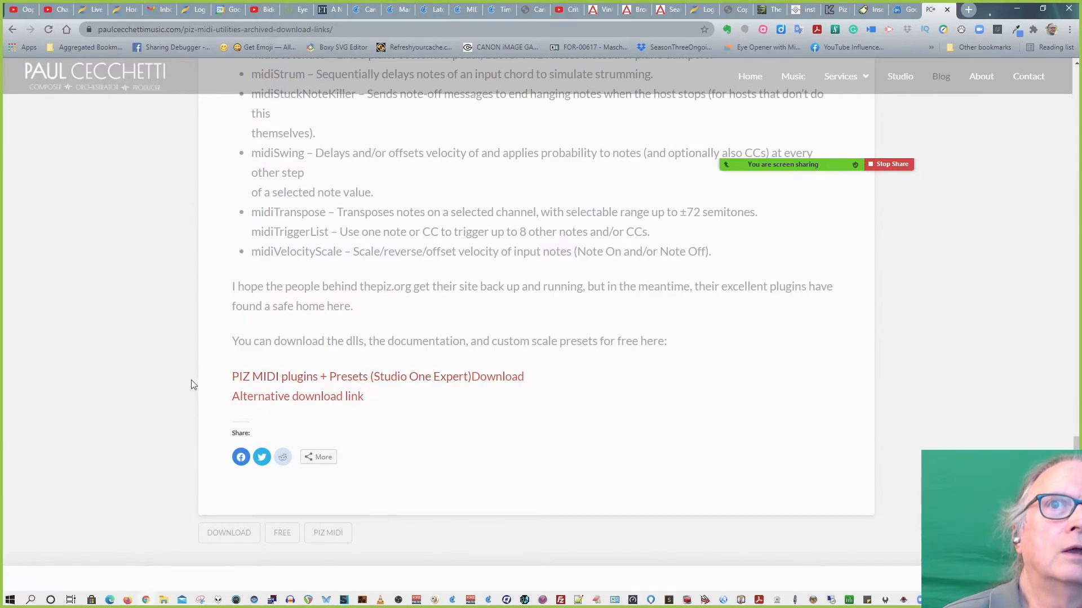
pyautogui.scroll(15, 192, 385)
pyautogui.scroll(5, 191, 380)
pyautogui.scroll(-3, 191, 379)
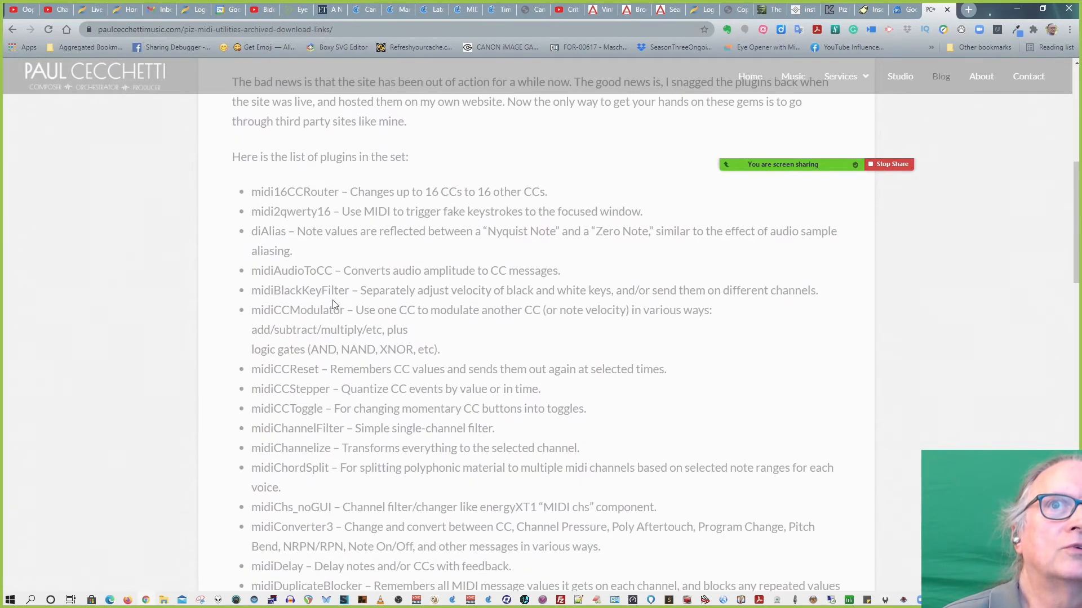
pyautogui.scroll(-2, 331, 356)
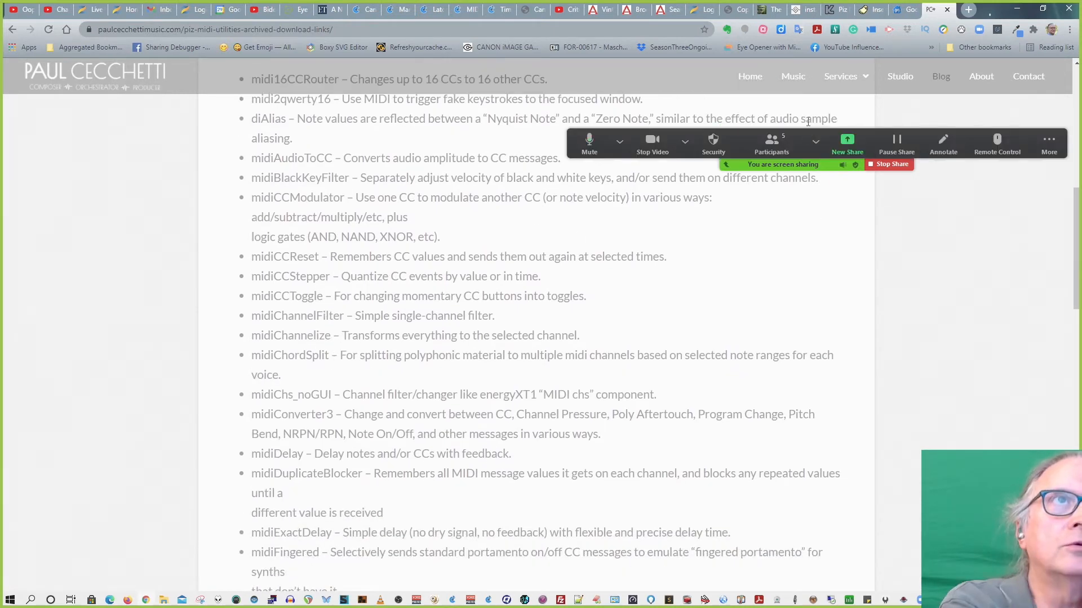
# Switch back to Cantabile by minimizing the browser, and bring the Racks Template view in front of the Zoom meeting window
pyautogui.click(1020, 10)
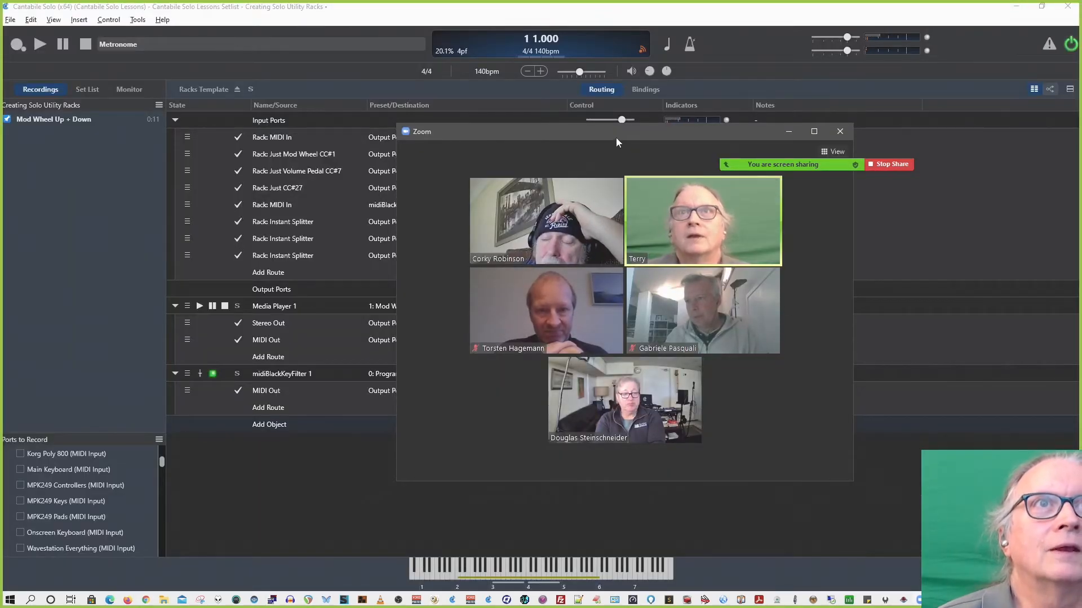
pyautogui.moveTo(615, 137); pyautogui.dragTo(522, 179)
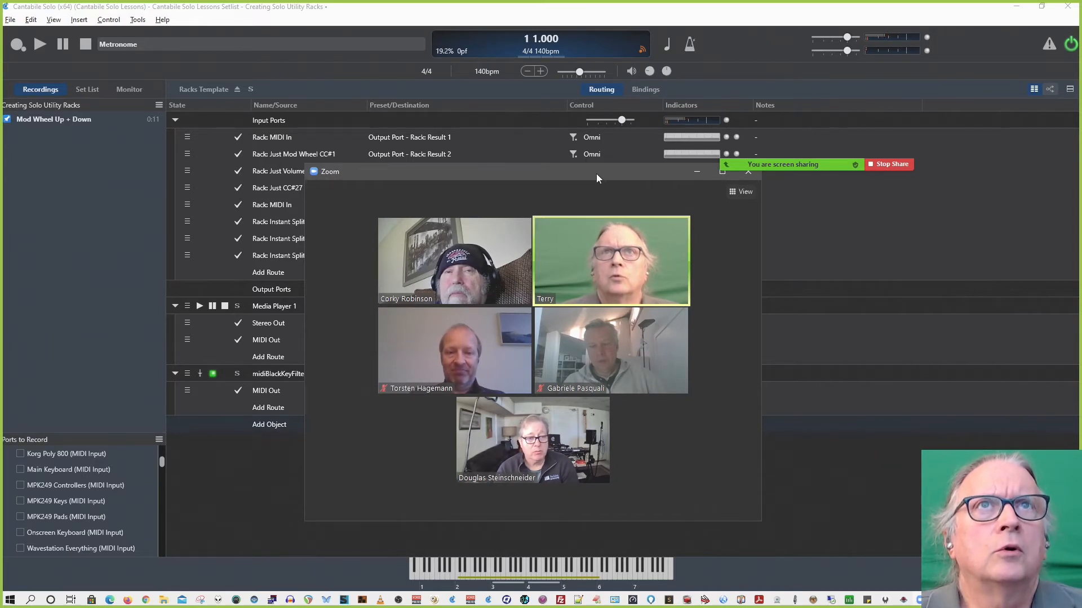
pyautogui.click(548, 12)
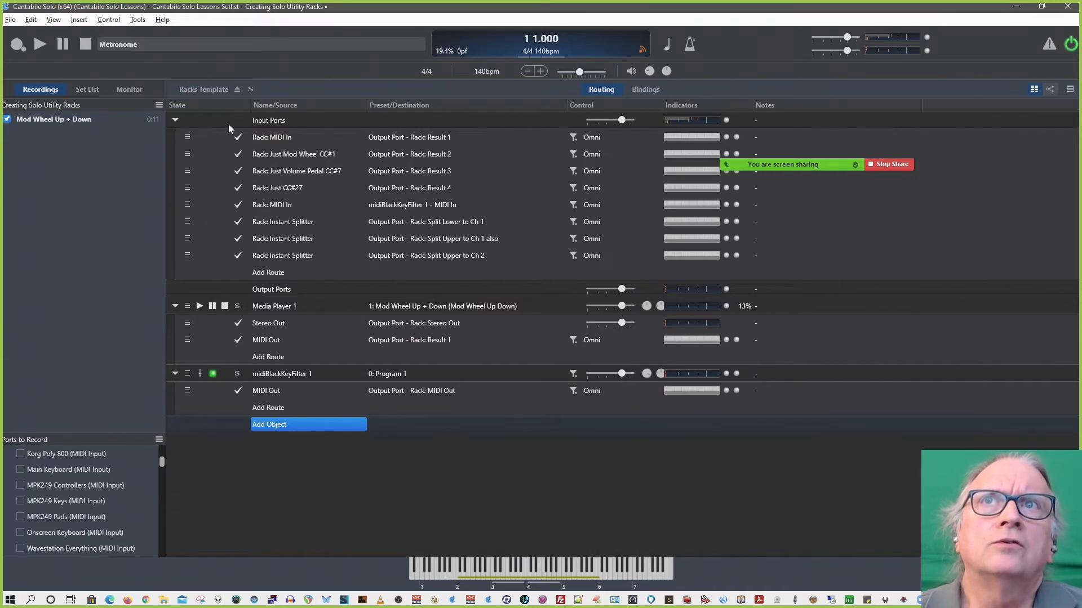
# Show the Save As Rack Template naming dialog for the open rack, and cancel it without saving
pyautogui.click(266, 139)
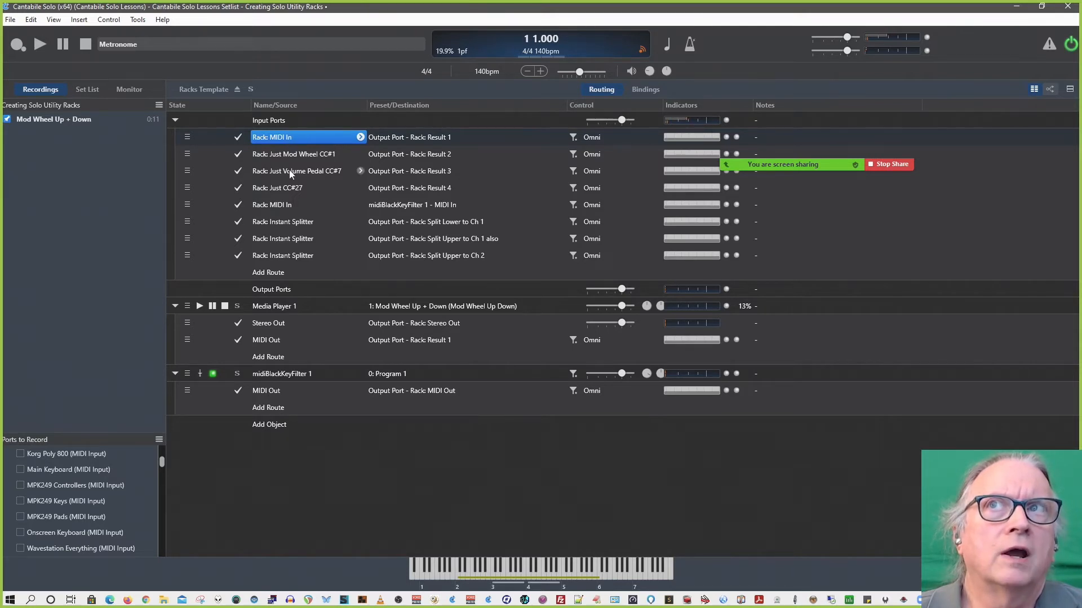
pyautogui.click(64, 120)
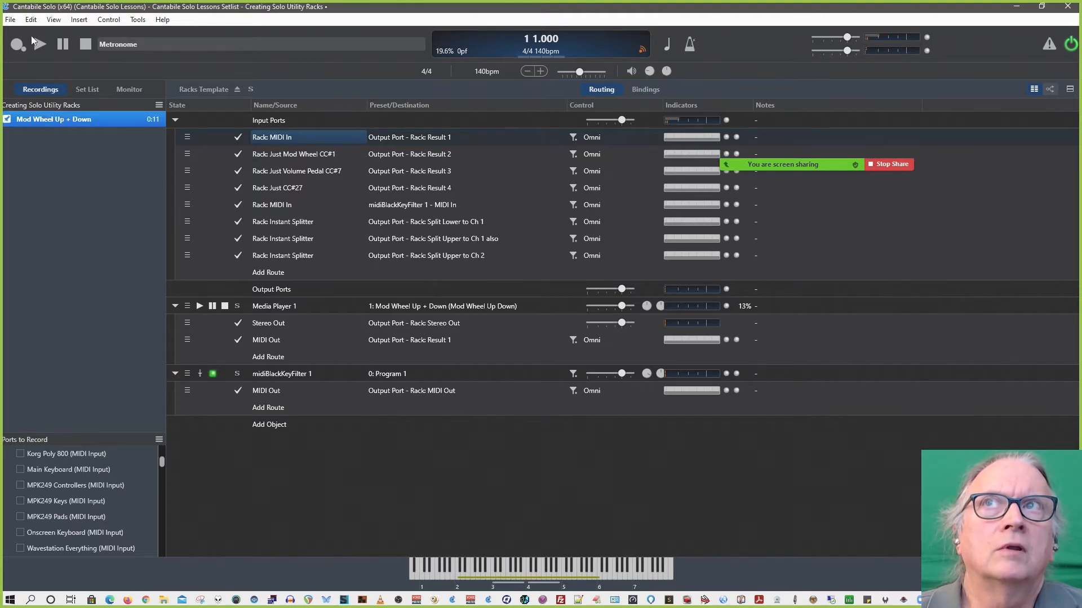
pyautogui.click(10, 19)
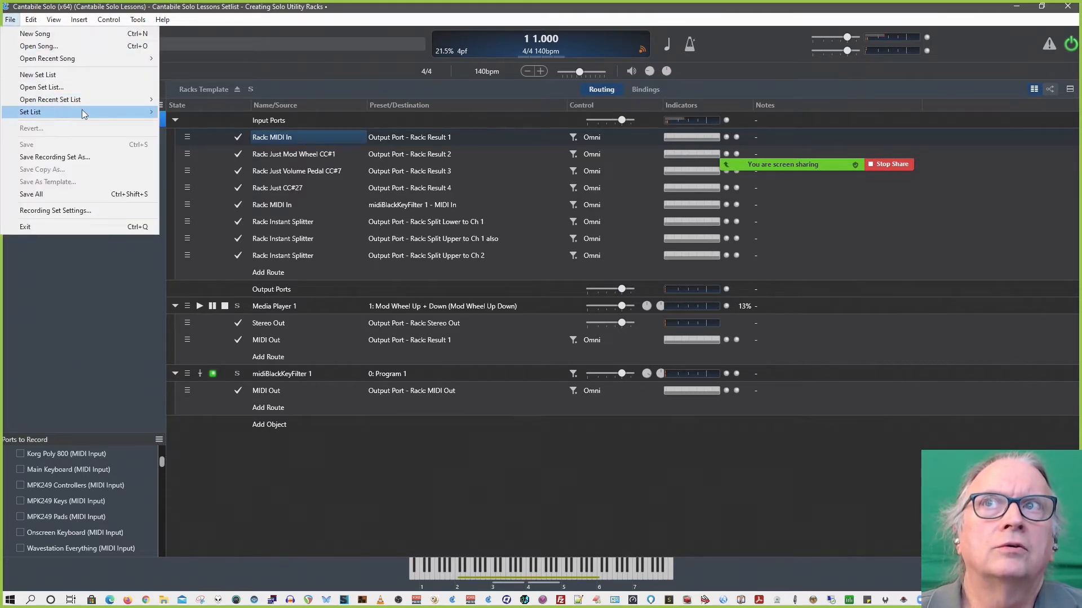
pyautogui.click(275, 136)
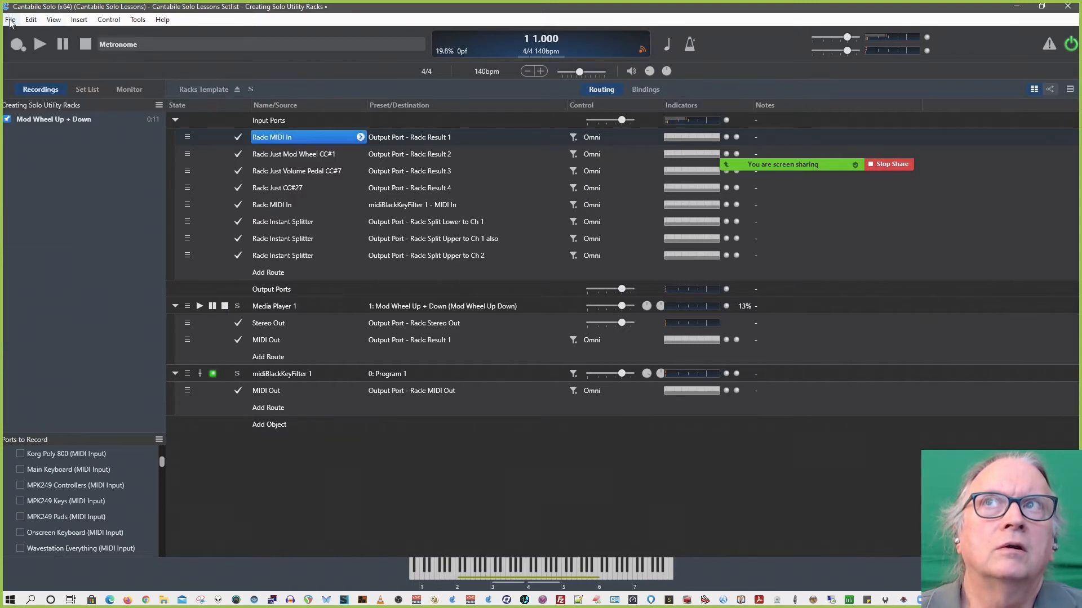
pyautogui.click(10, 19)
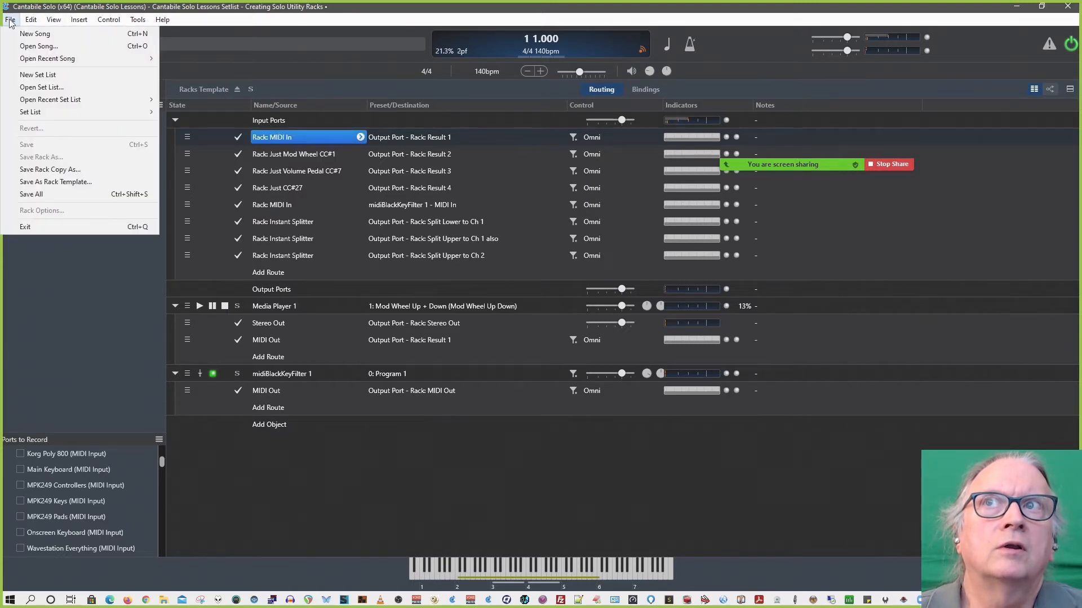
pyautogui.click(74, 186)
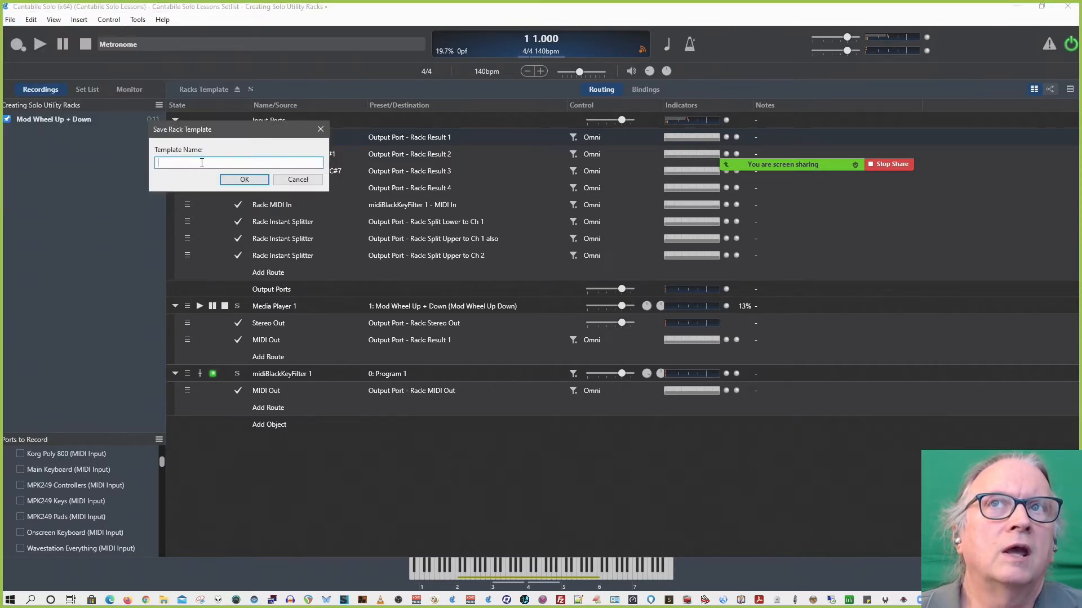
pyautogui.click(298, 179)
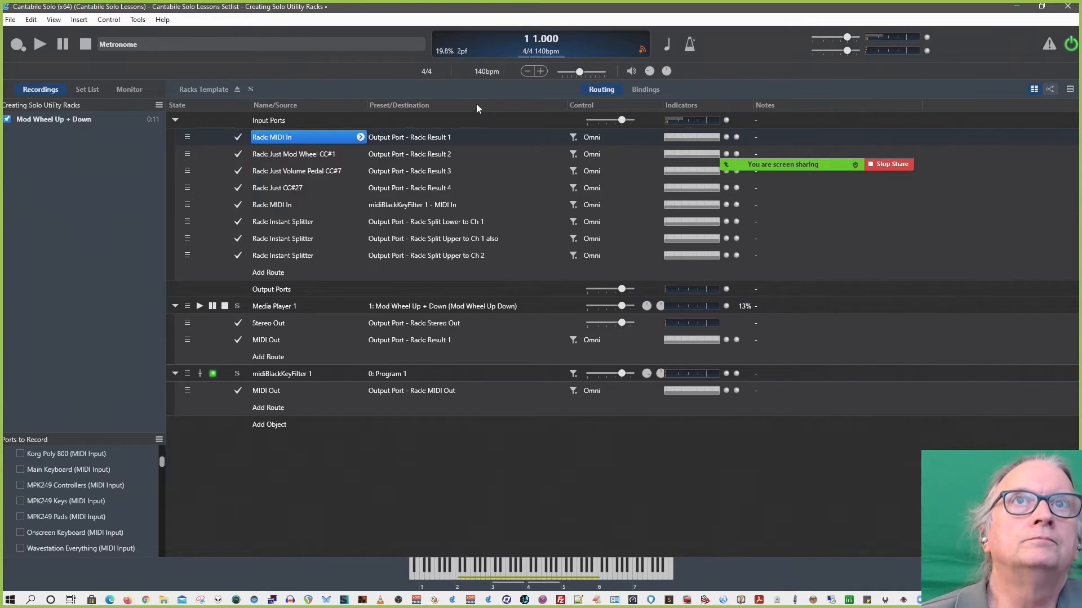
# Return to the song and insert Rack Template Demo.cantabileRack from the Cantabile Solo Templates folder as an embedded rack from file
pyautogui.click(236, 88)
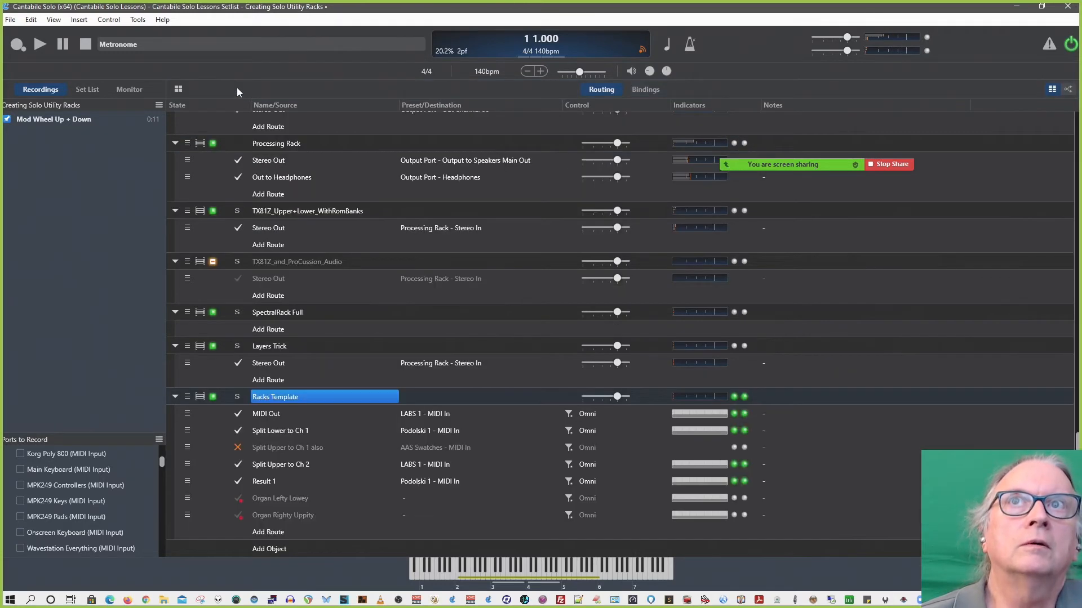
pyautogui.click(272, 549)
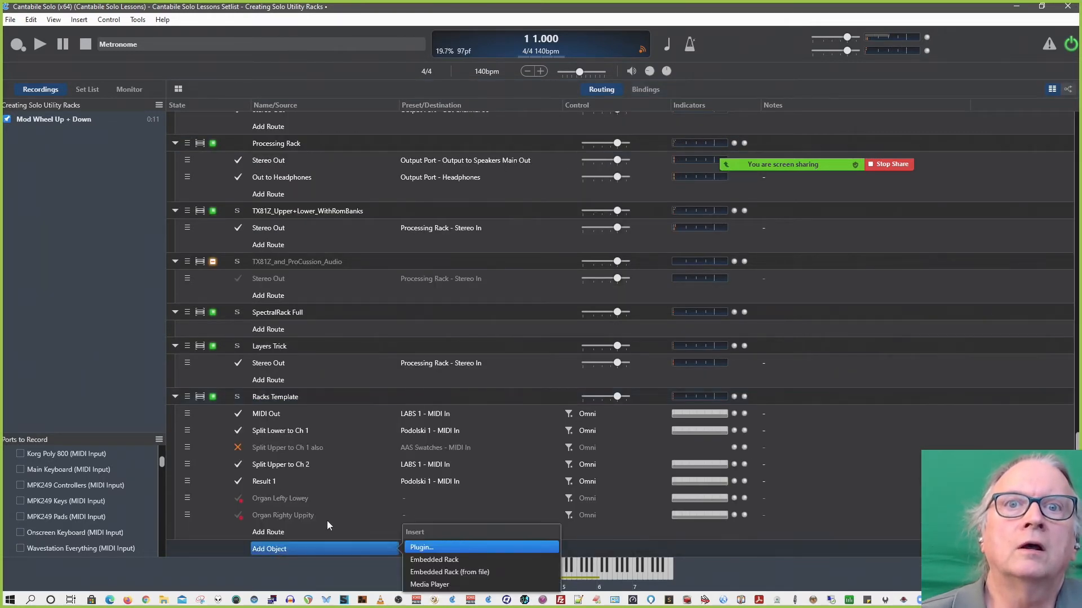
pyautogui.click(467, 573)
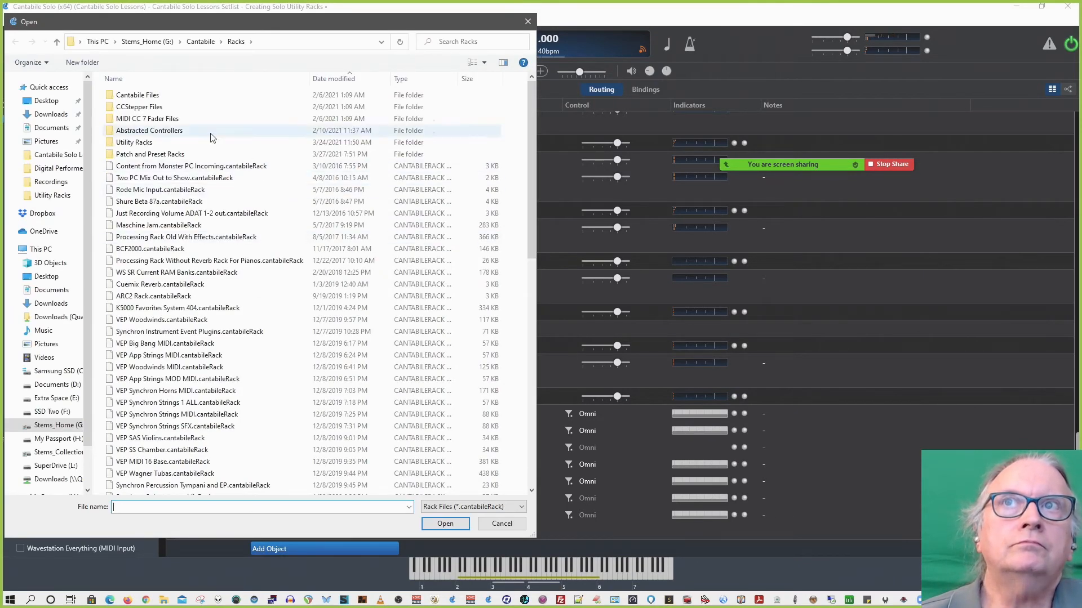
pyautogui.click(201, 41)
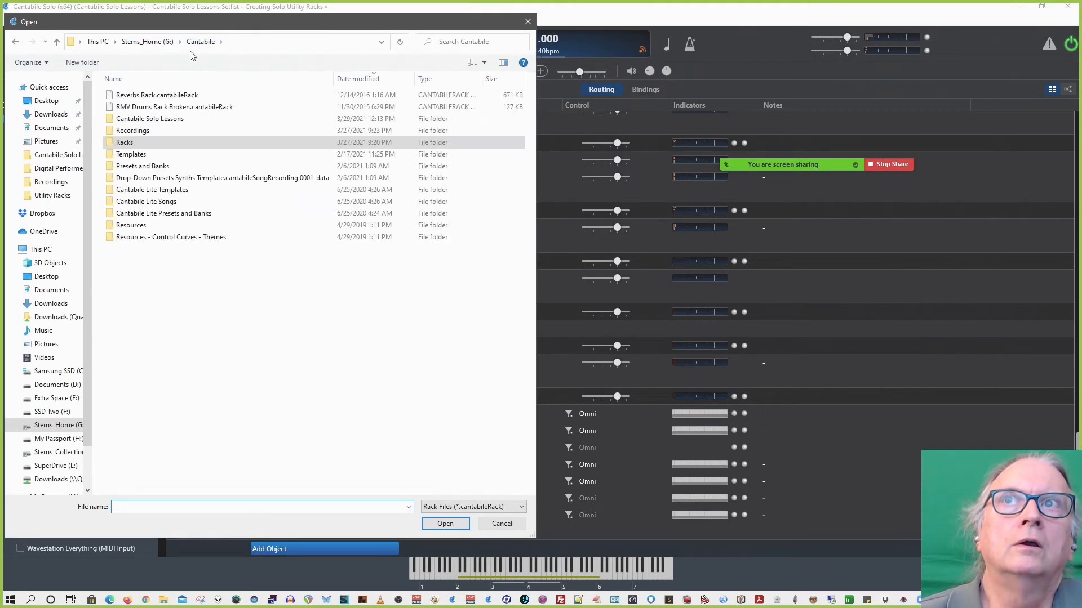
pyautogui.click(169, 107)
pyautogui.doubleClick(171, 119)
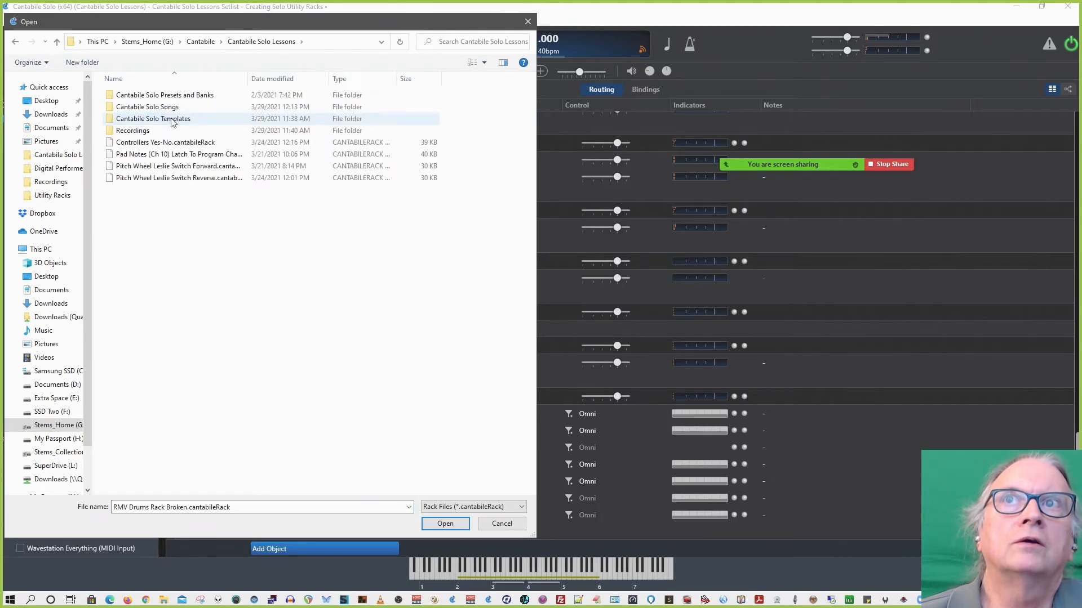
pyautogui.doubleClick(173, 120)
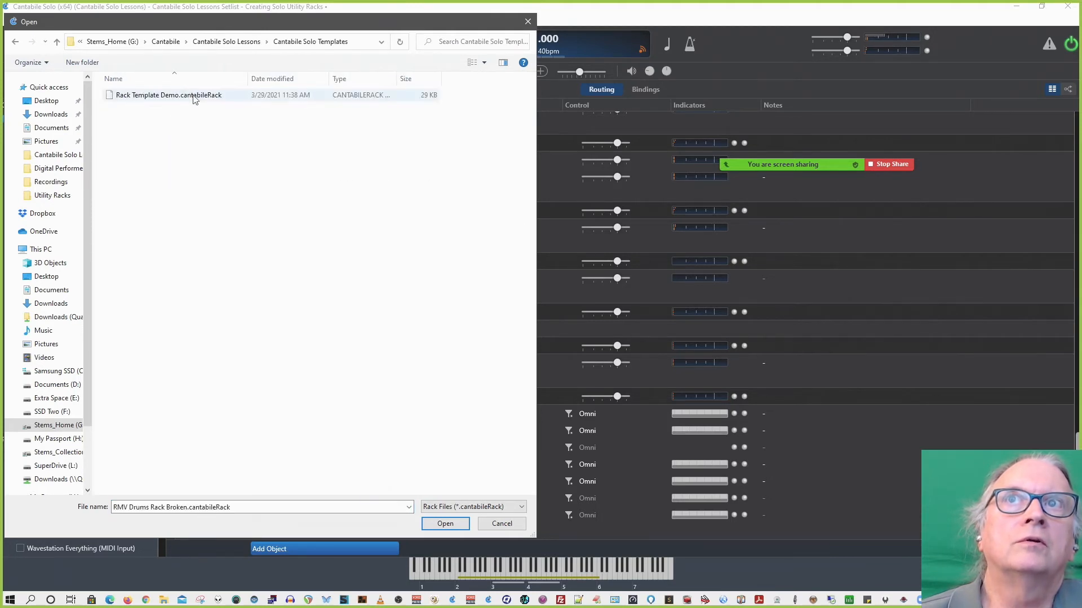
pyautogui.doubleClick(194, 96)
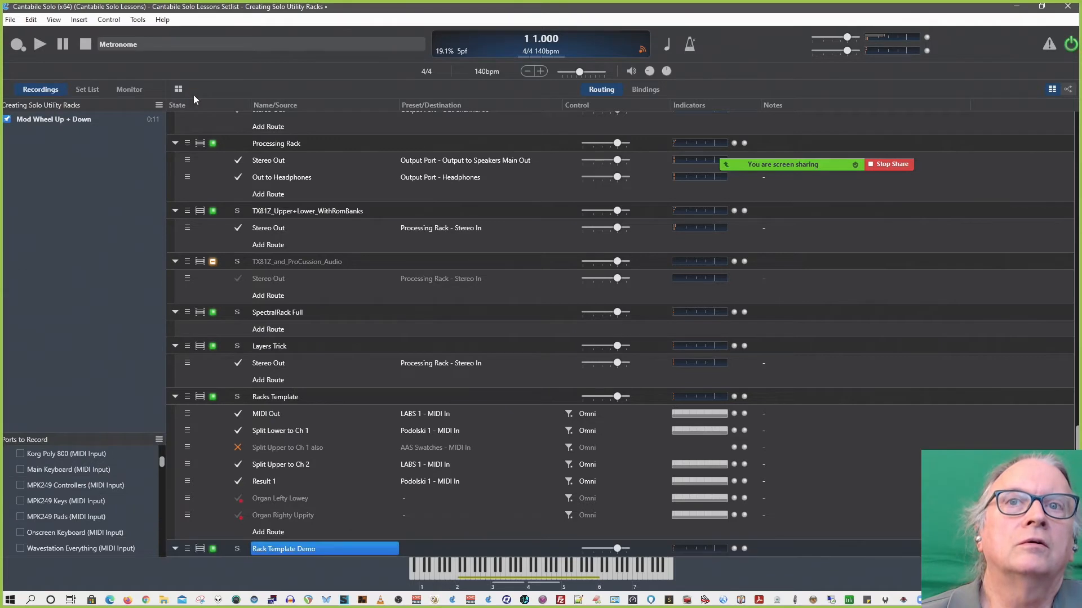
# Open the Rack Template Demo rack, examine its input routes, media player and midiBlackKeyFilter, and return to the song
pyautogui.scroll(-1, 350, 294)
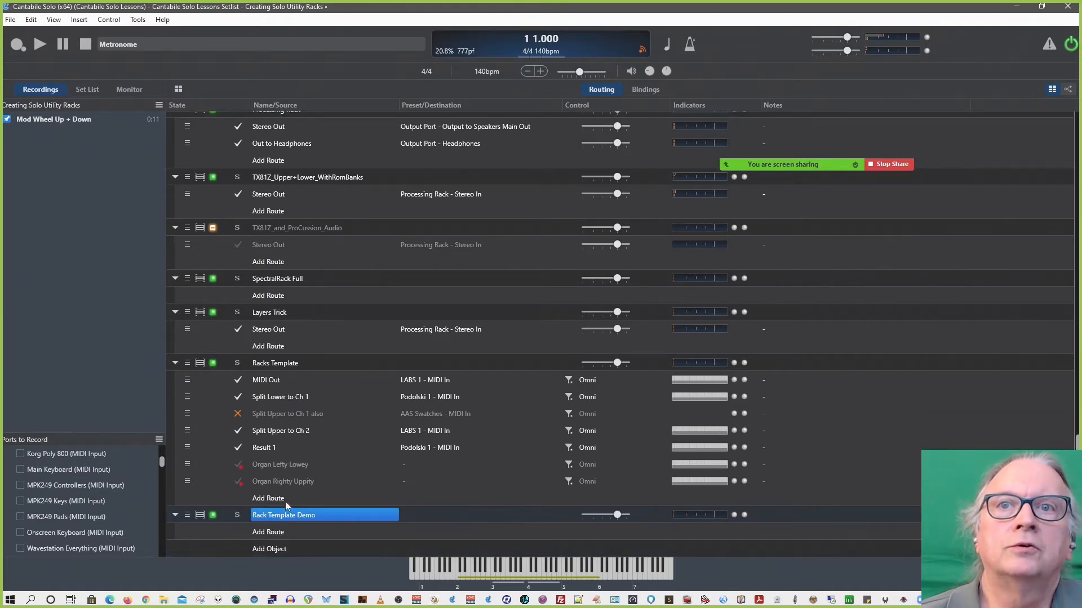
pyautogui.doubleClick(314, 514)
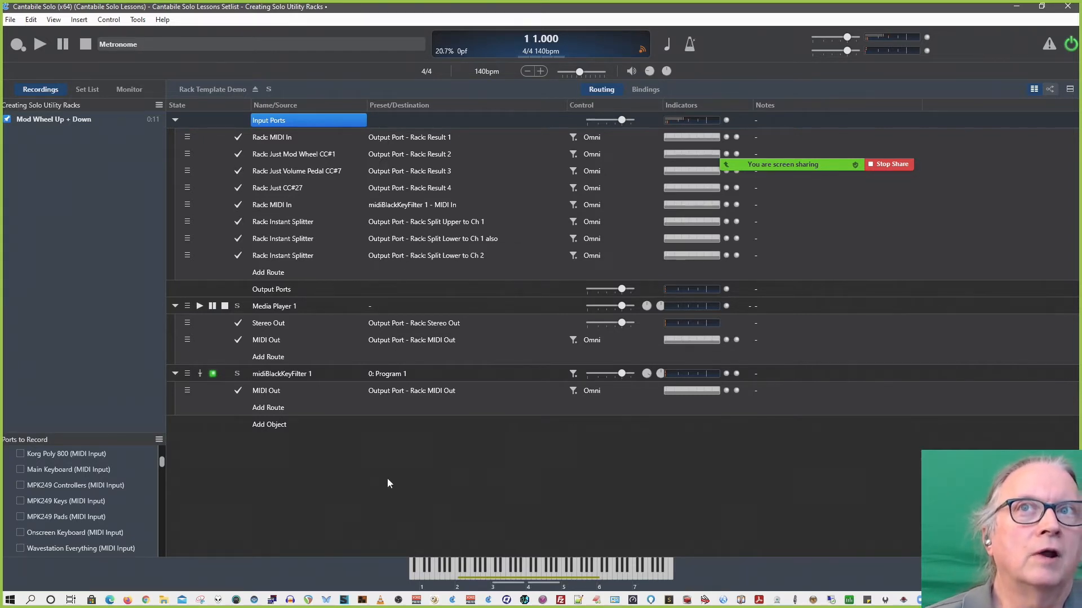
pyautogui.click(255, 90)
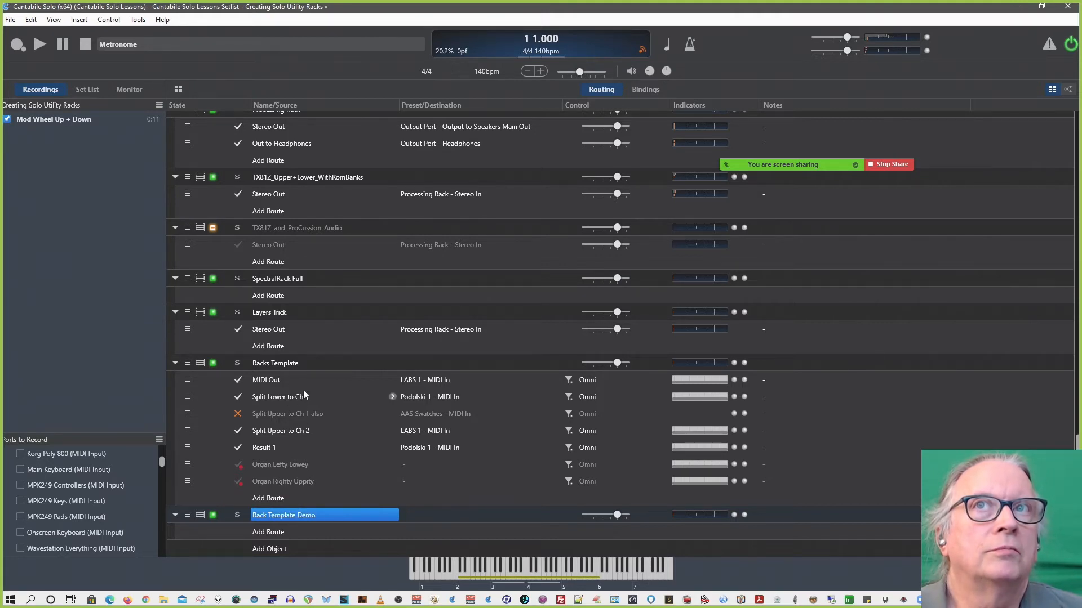
# Copy the entire Racks Template rack from the song's routing list
pyautogui.click(268, 363)
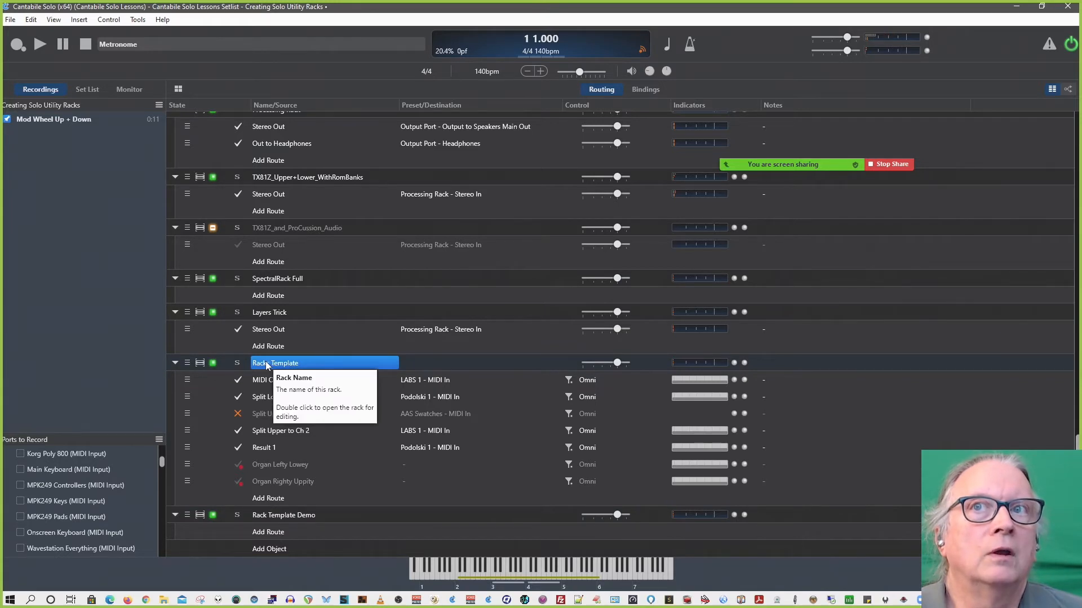
pyautogui.rightClick(268, 365)
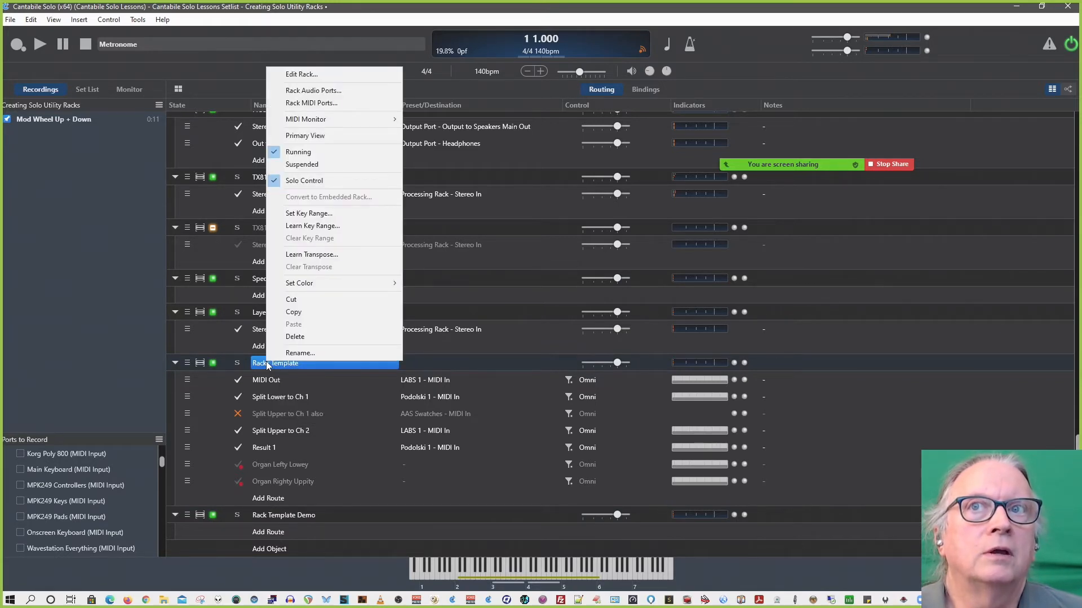
pyautogui.click(186, 365)
pyautogui.rightClick(187, 365)
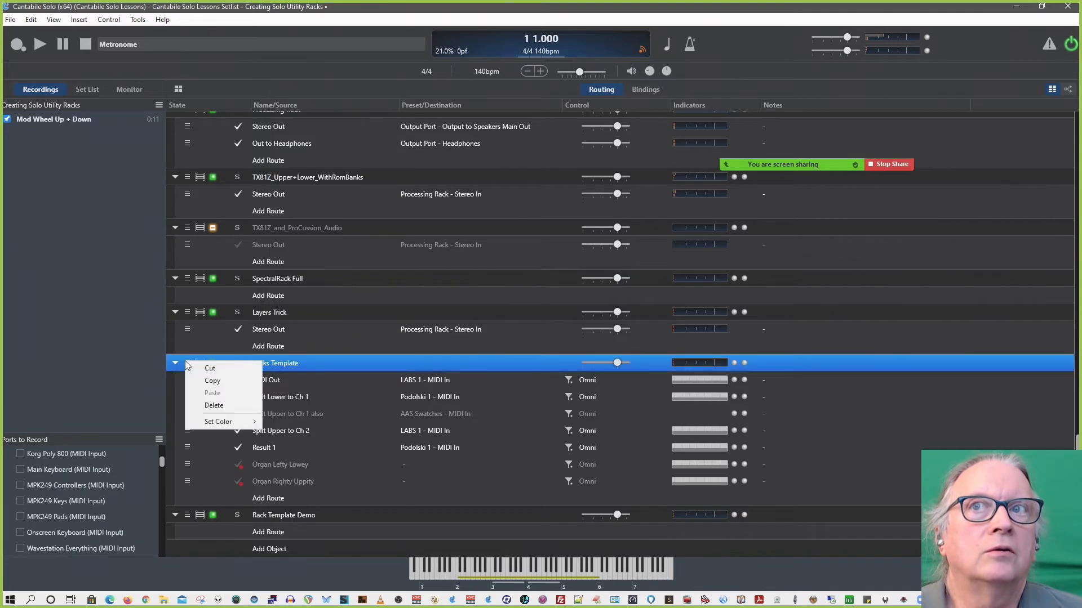
pyautogui.click(213, 382)
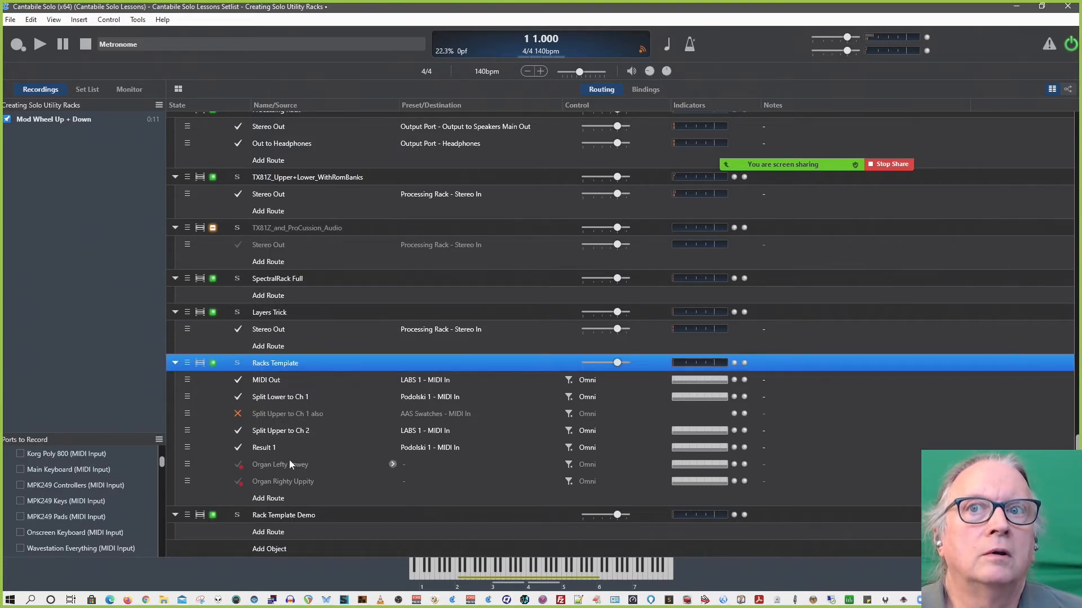
# Replace the Rack Template Demo rack at the end of the song with the copied Racks Template rack
pyautogui.click(286, 516)
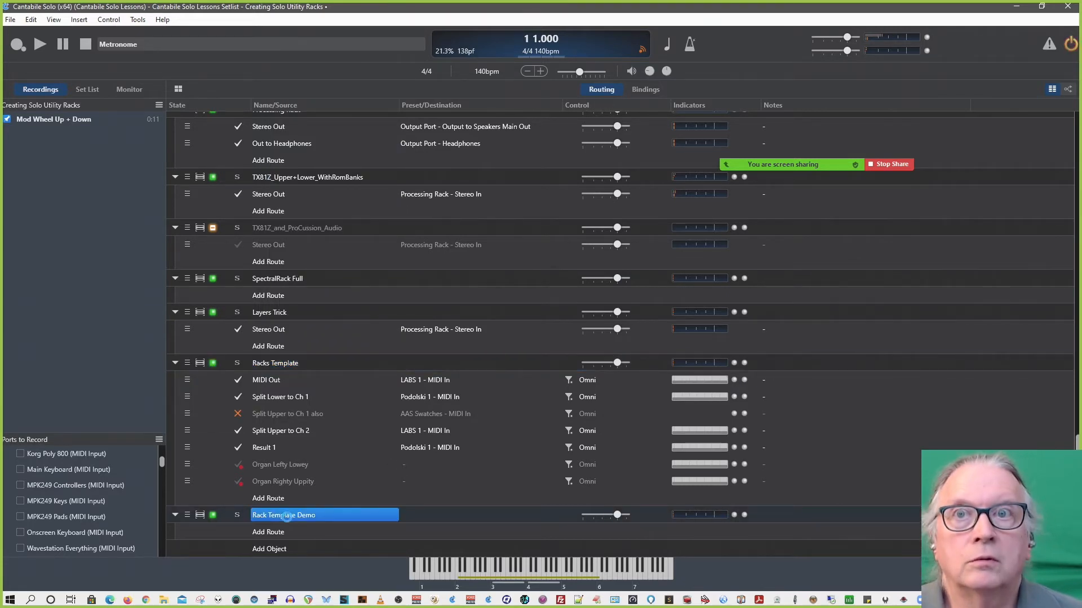
pyautogui.press('Delete')
pyautogui.rightClick(268, 555)
pyautogui.click(291, 560)
pyautogui.scroll(-3, 363, 445)
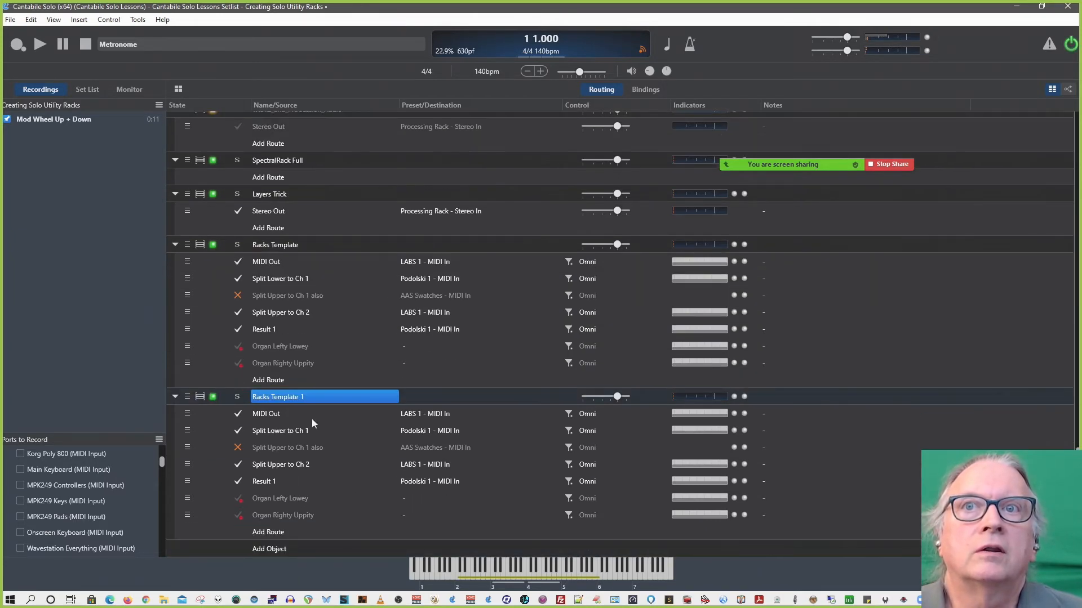
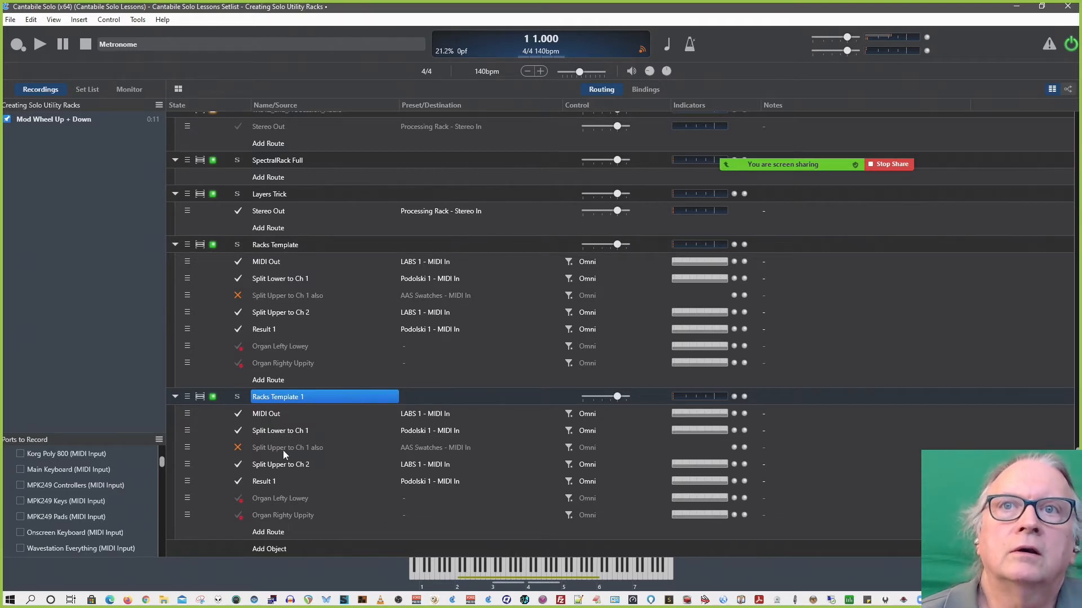
# Open the duplicated rack, examine its routes and the object types that can be inserted, and return to the song
pyautogui.doubleClick(306, 398)
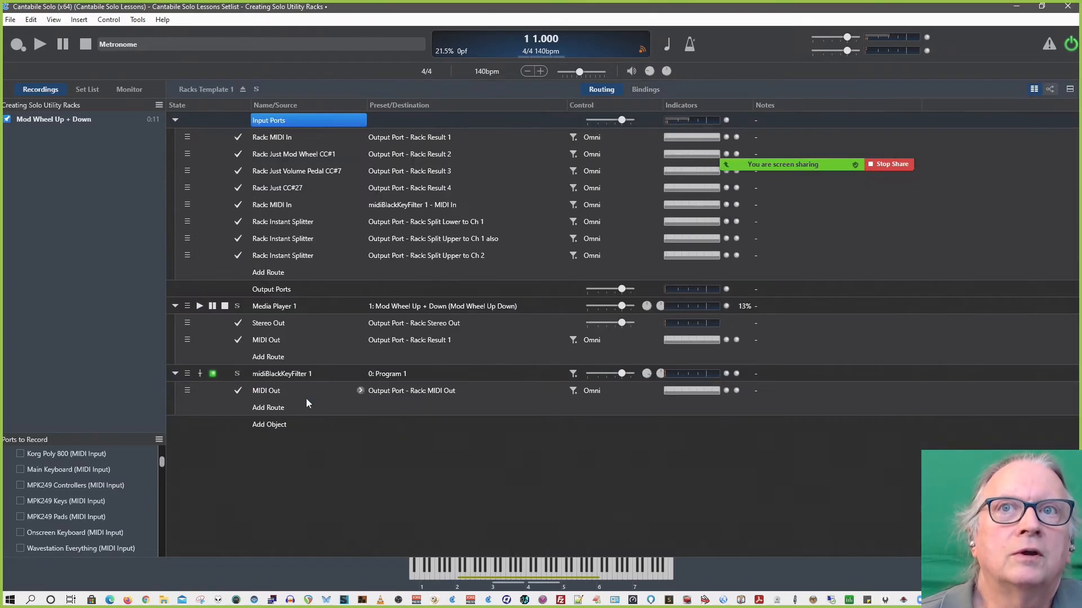
pyautogui.click(278, 426)
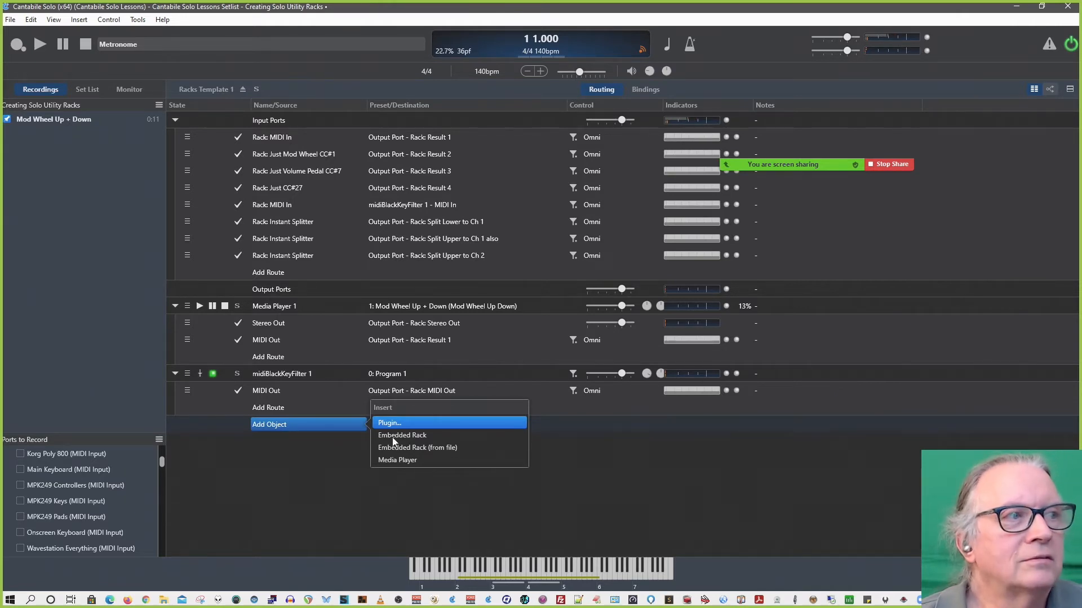
pyautogui.click(293, 470)
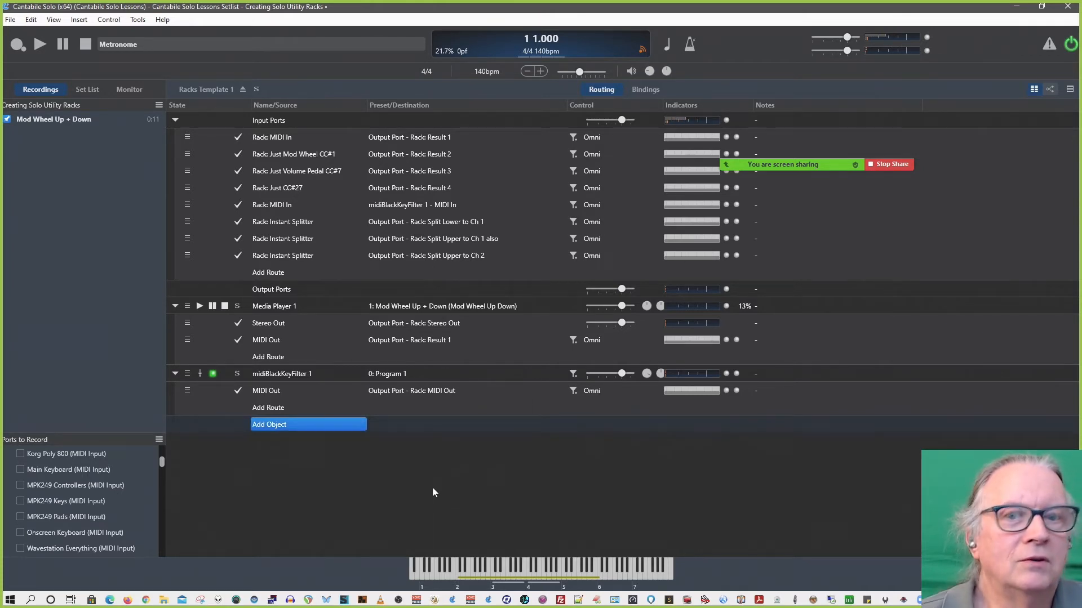
pyautogui.hotkey('alt', 'Tab')
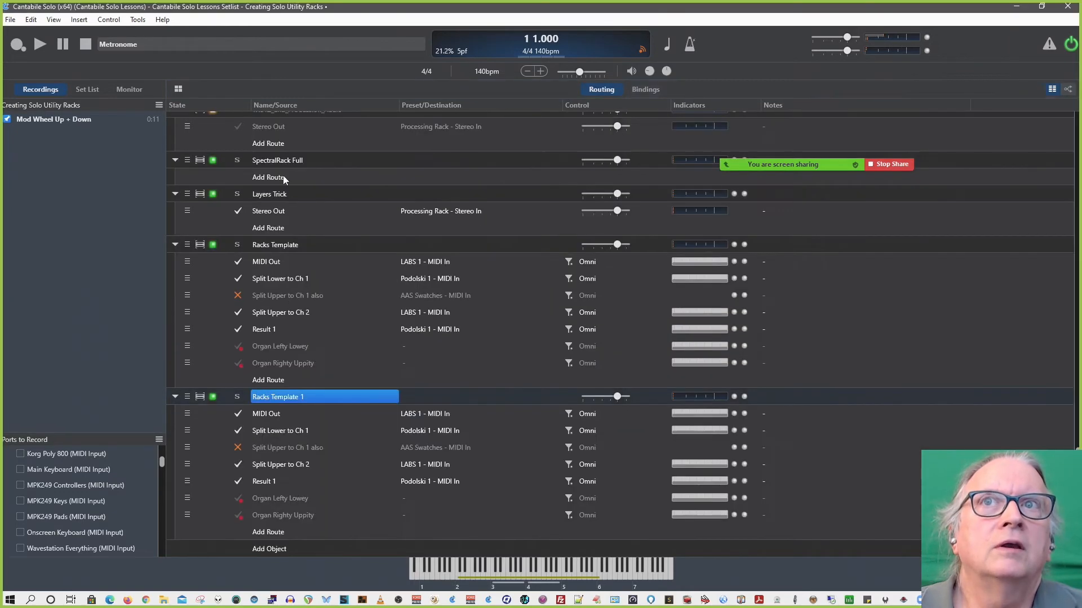
# Open the Processing Rack, examine its routing and the nested Reverbs Rack, and return to the song
pyautogui.scroll(4, 309, 325)
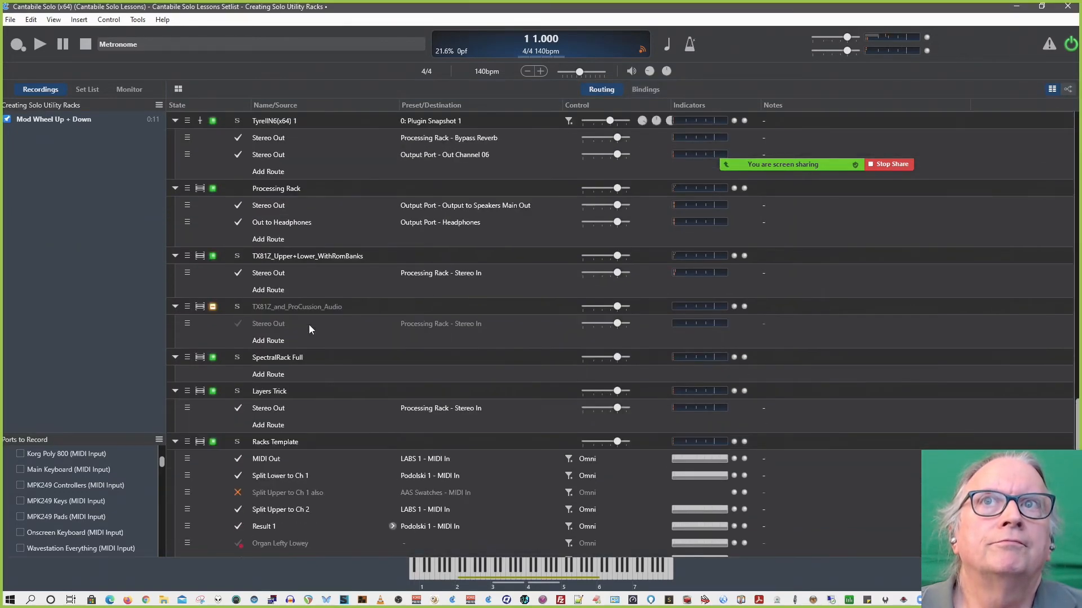
pyautogui.scroll(1, 309, 324)
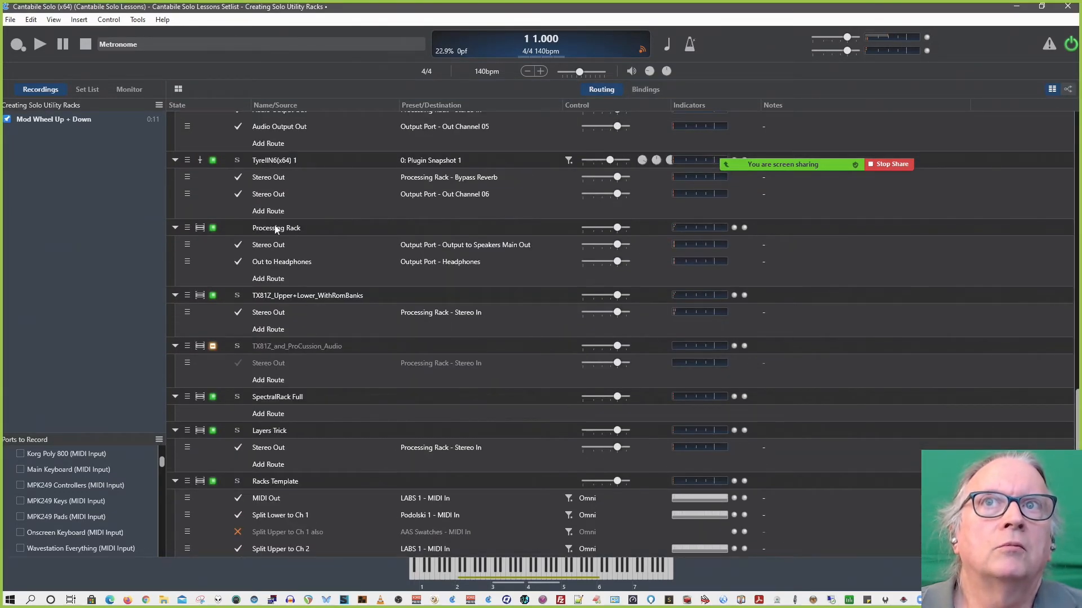
pyautogui.click(274, 227)
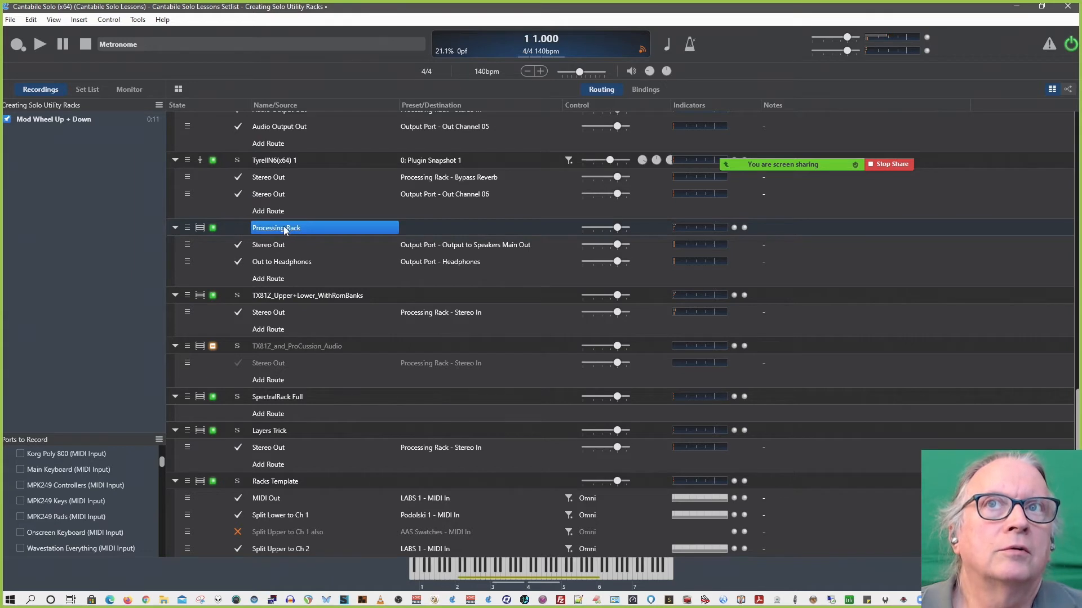
pyautogui.doubleClick(283, 227)
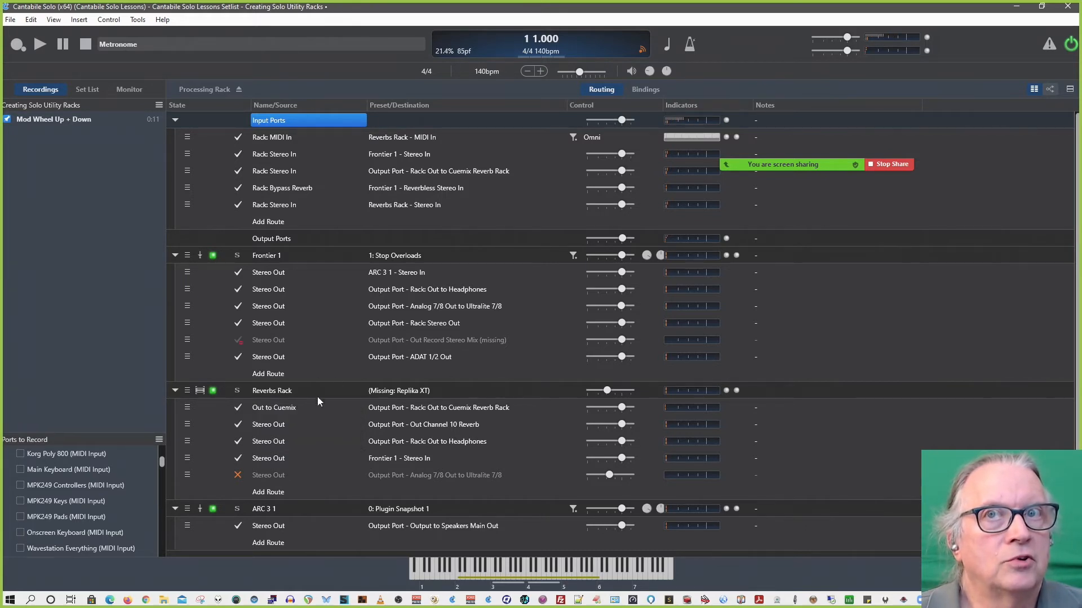
pyautogui.click(297, 392)
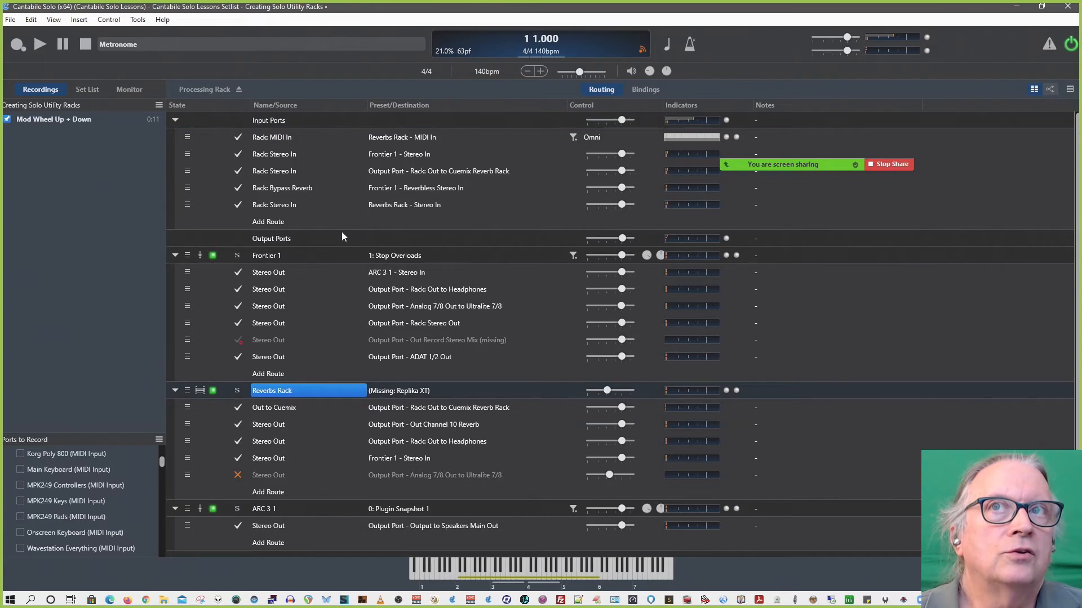
pyautogui.click(239, 89)
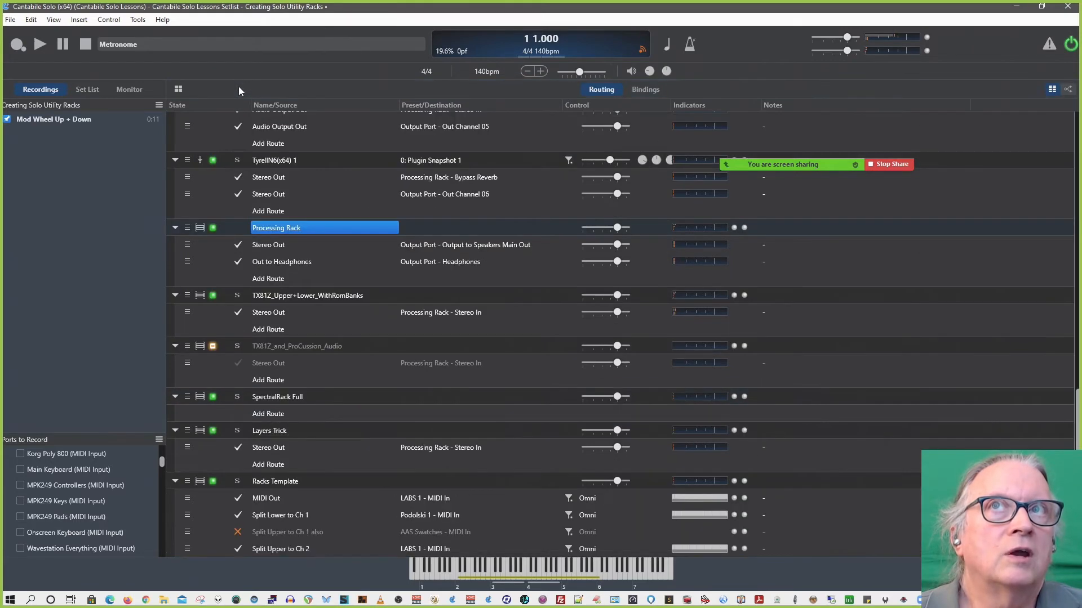
# Insert a new embedded rack at the end of the song and rename it Solo Processing Rack
pyautogui.scroll(-5, 302, 414)
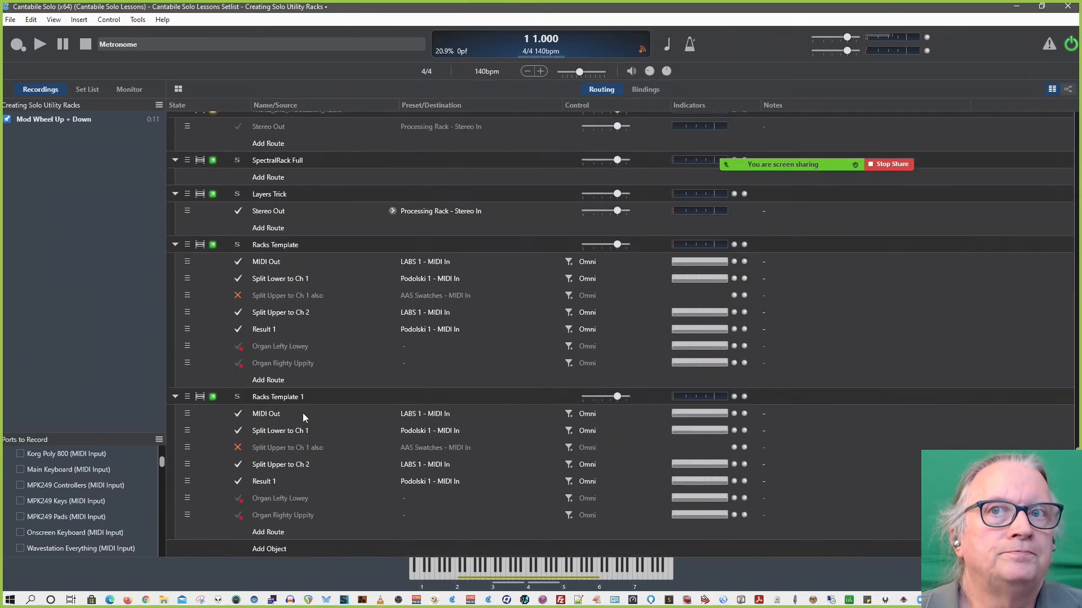
pyautogui.click(280, 549)
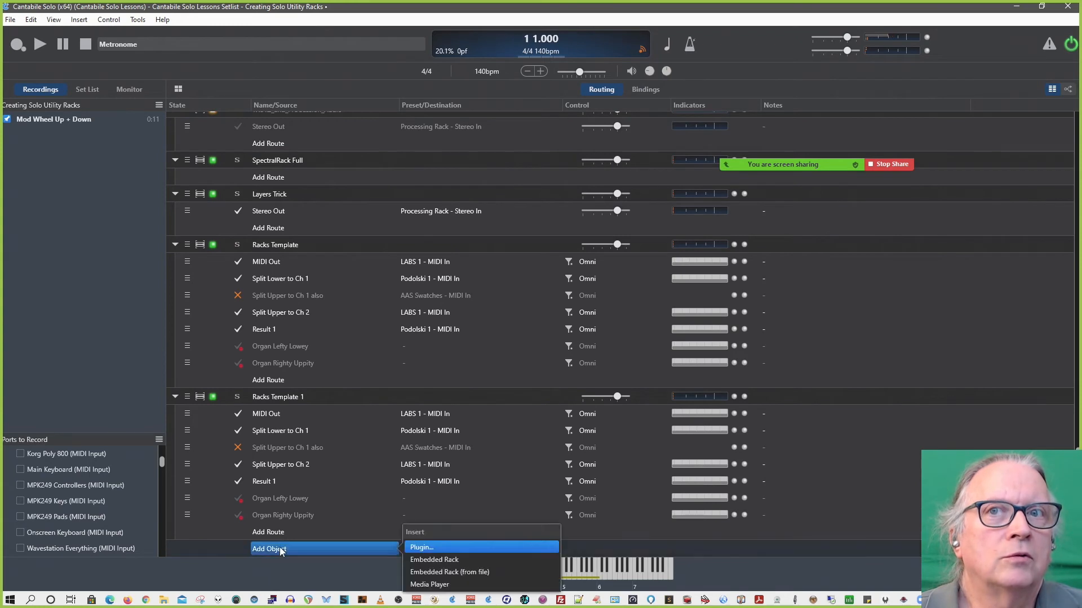
pyautogui.click(432, 559)
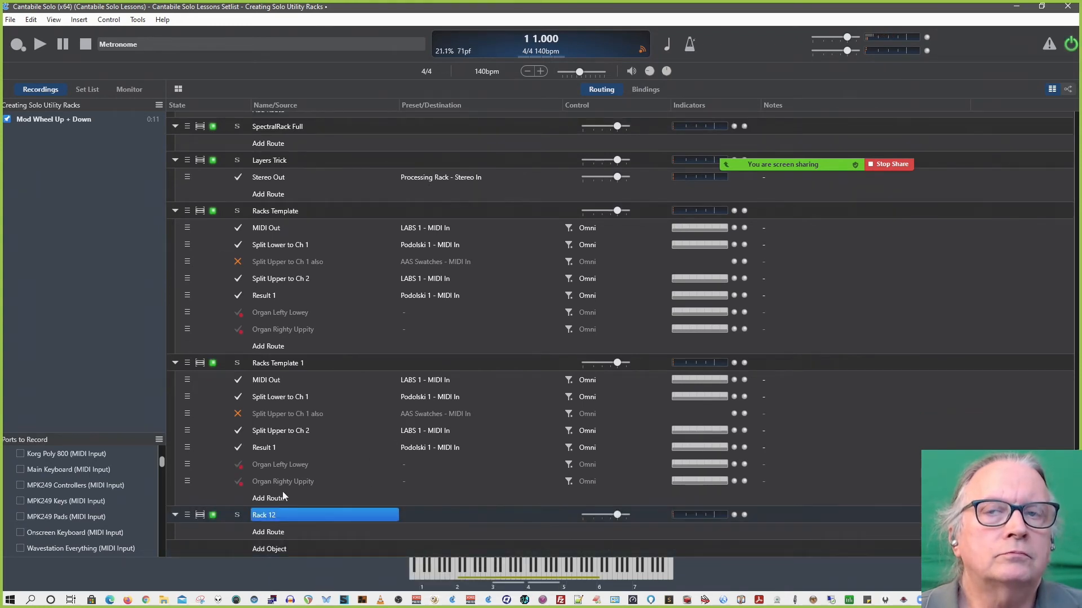
pyautogui.rightClick(287, 513)
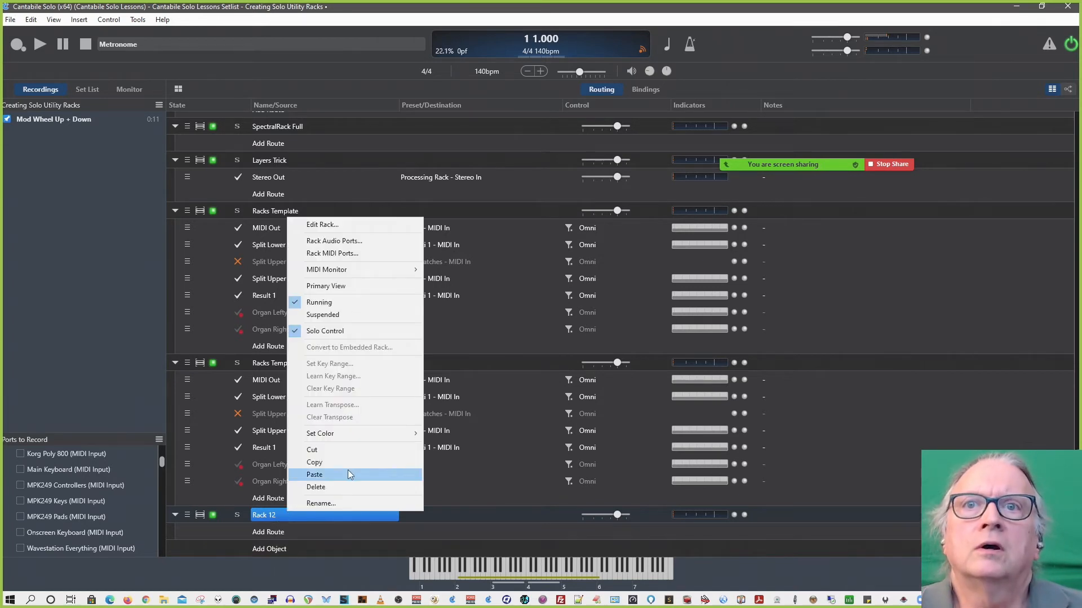
pyautogui.click(321, 503)
pyautogui.write('Solo Processing Rack')
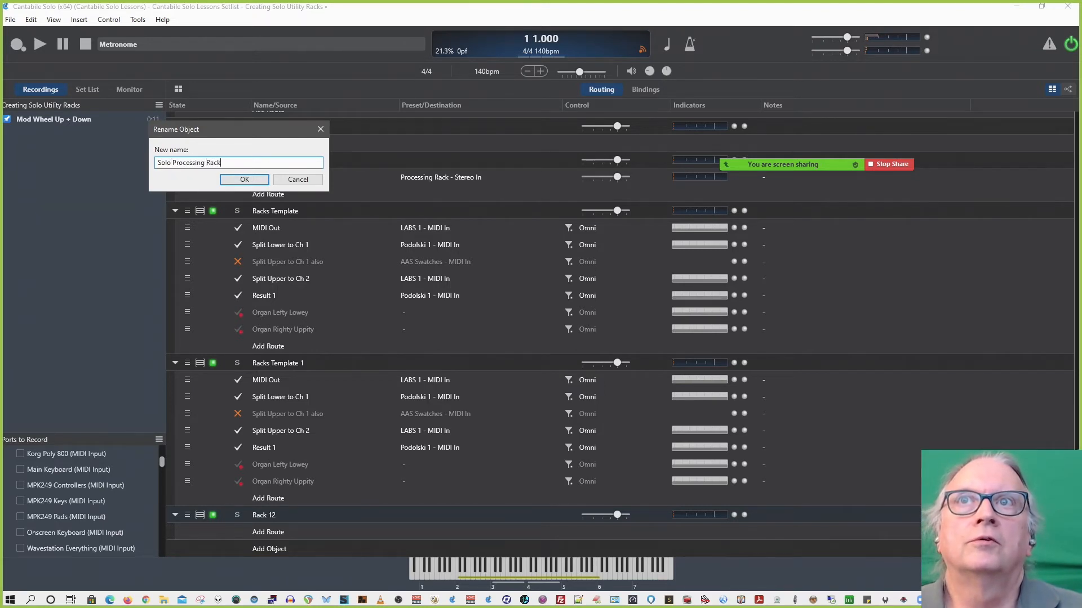
pyautogui.press('Return')
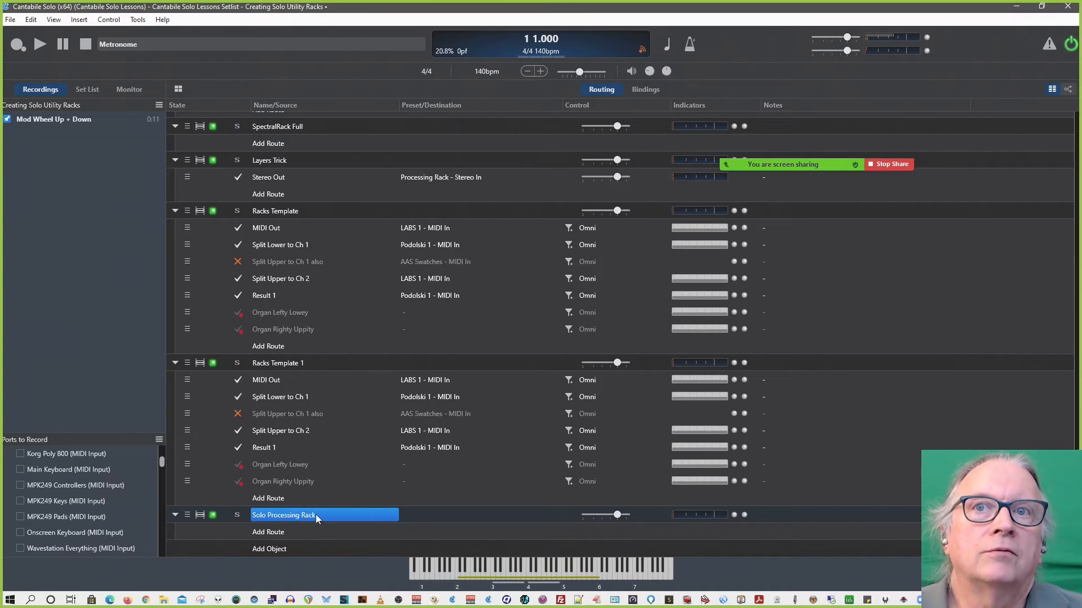
# Add a Stereo Out route to Solo Processing Rack and send it to Output Port - Out to Voicemeeter via ADAT 1
pyautogui.click(279, 532)
pyautogui.click(422, 550)
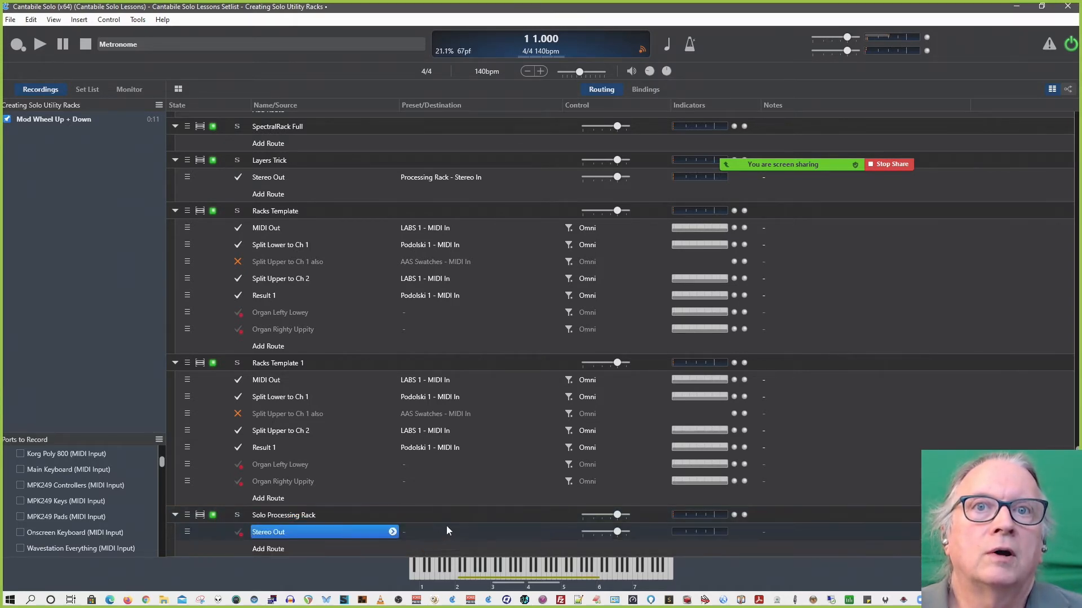
pyautogui.click(448, 531)
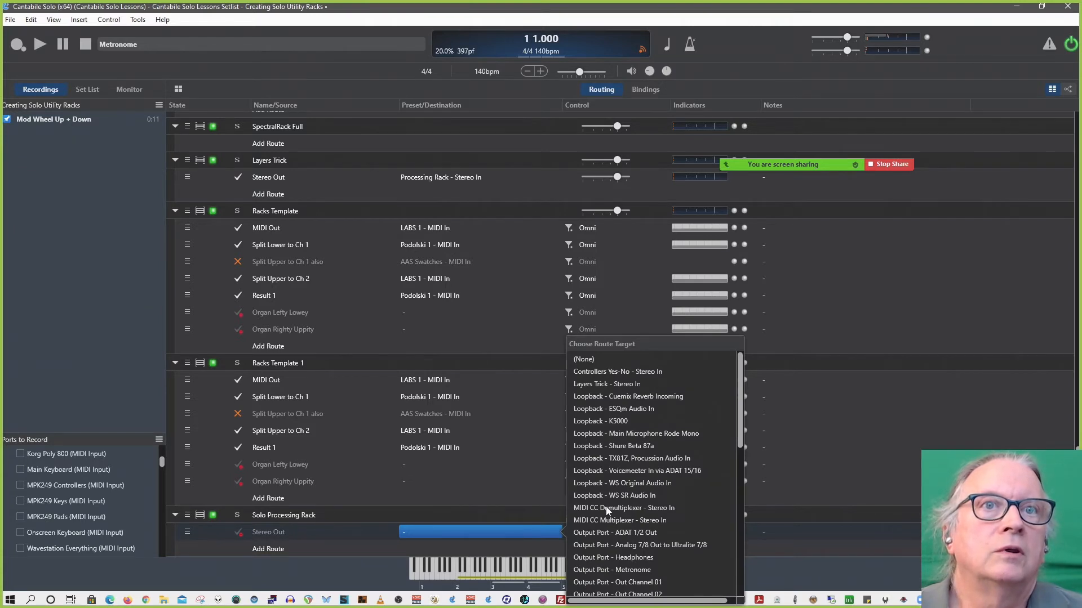
pyautogui.scroll(-7, 606, 510)
pyautogui.scroll(-2, 606, 506)
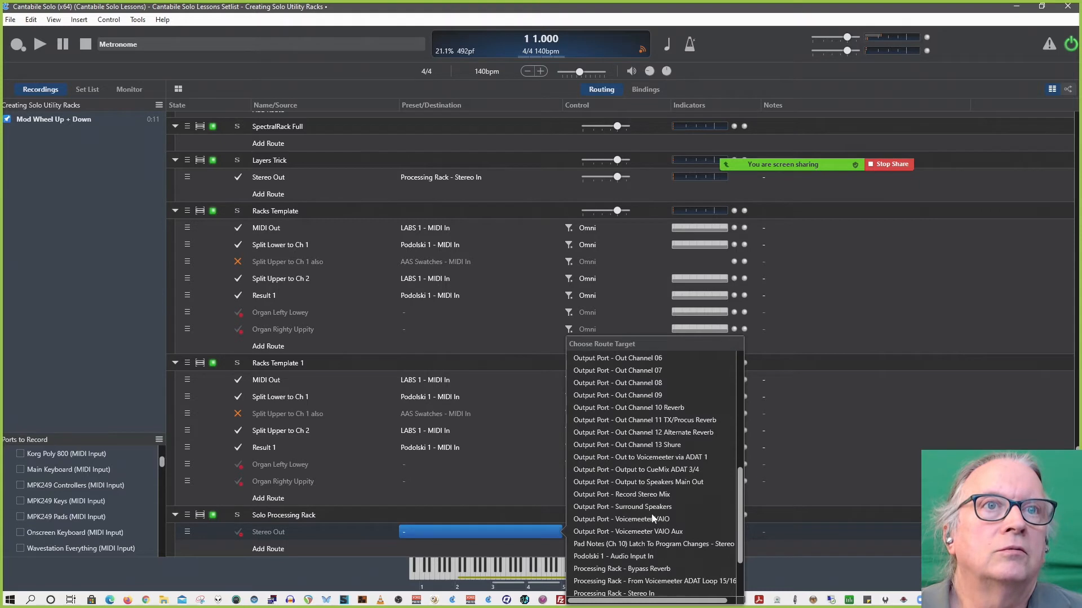
pyautogui.click(629, 459)
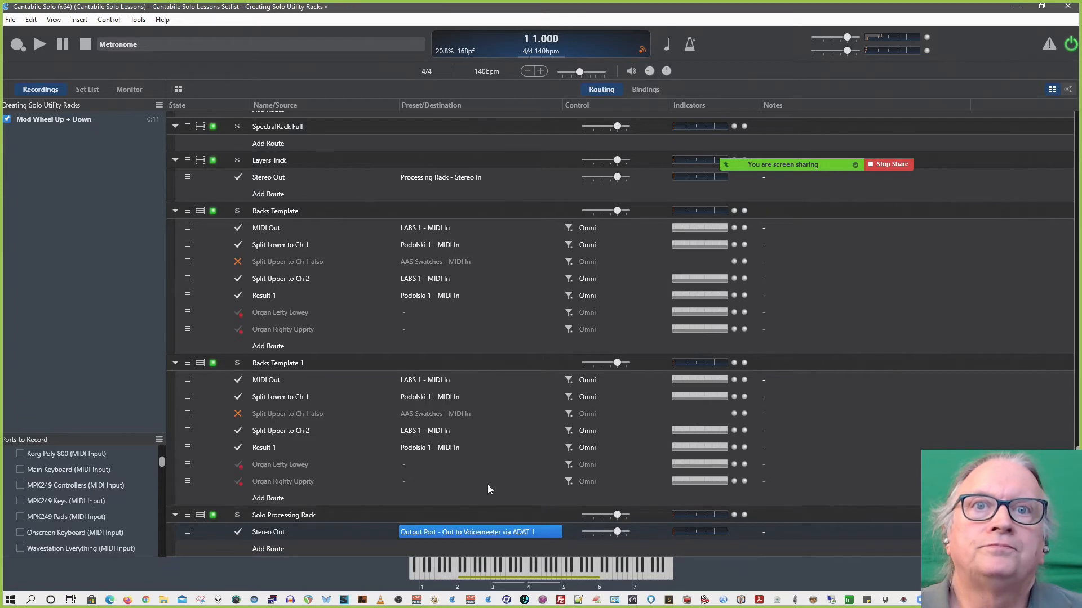
# Open Solo Processing Rack, add an input route from Rack: Stereo In, and show its available destinations
pyautogui.scroll(-1, 420, 485)
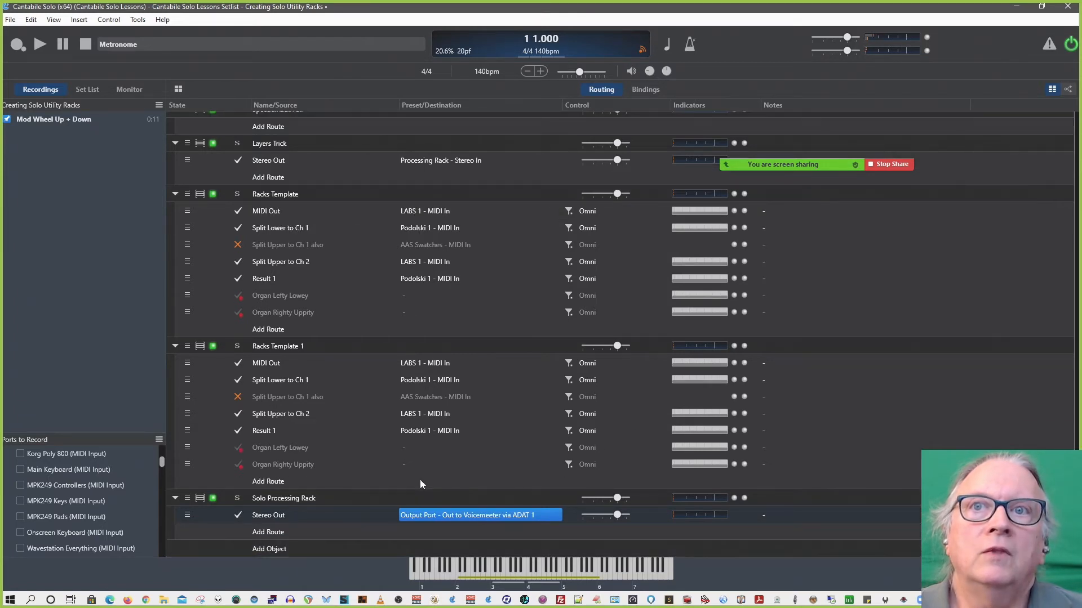
pyautogui.doubleClick(310, 498)
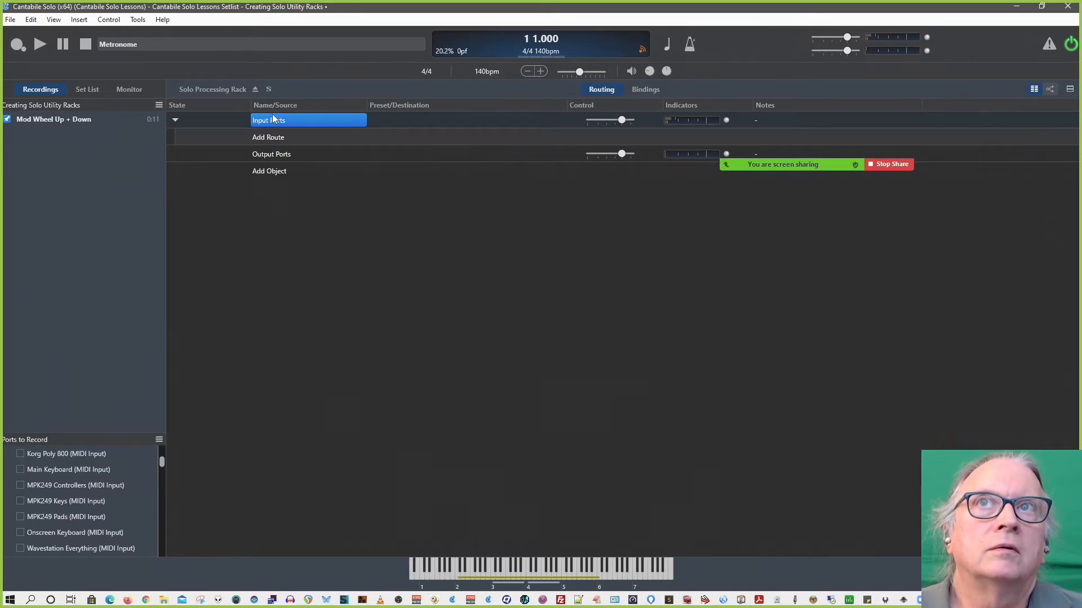
pyautogui.click(269, 137)
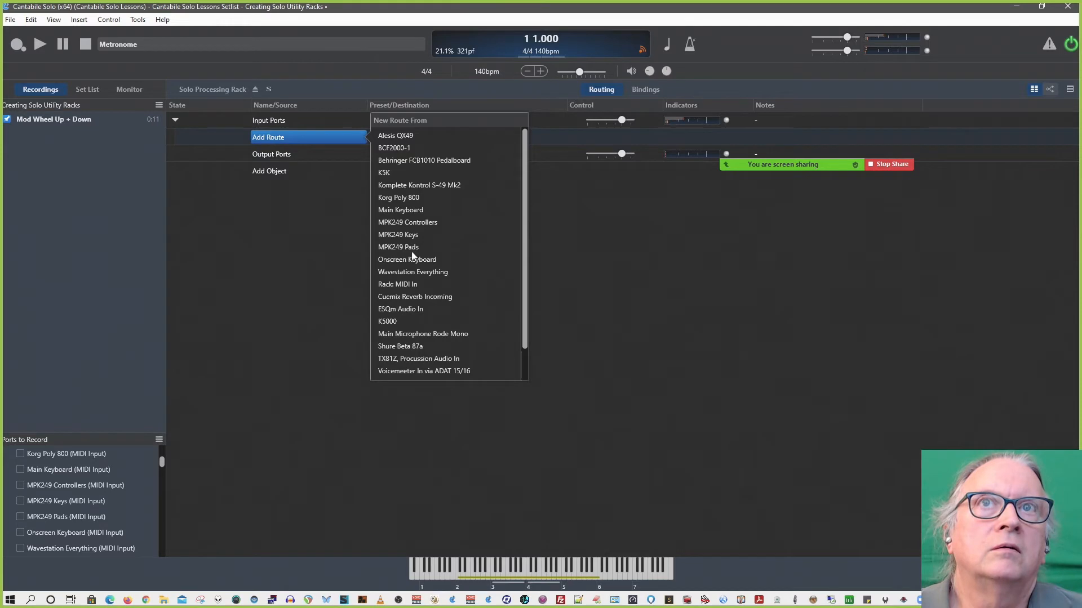
pyautogui.scroll(-1, 411, 285)
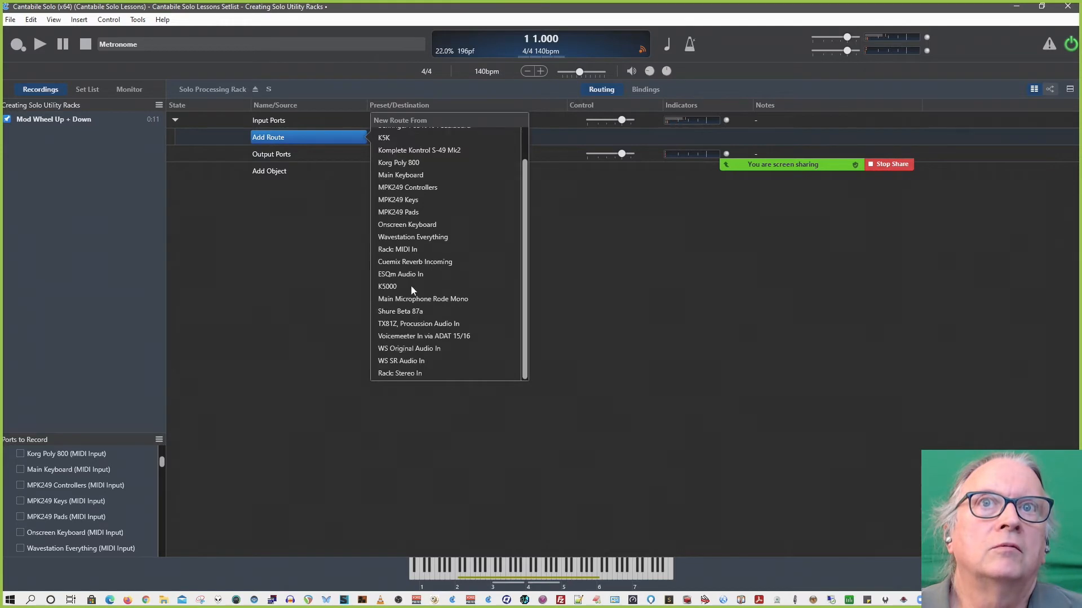
pyautogui.click(410, 374)
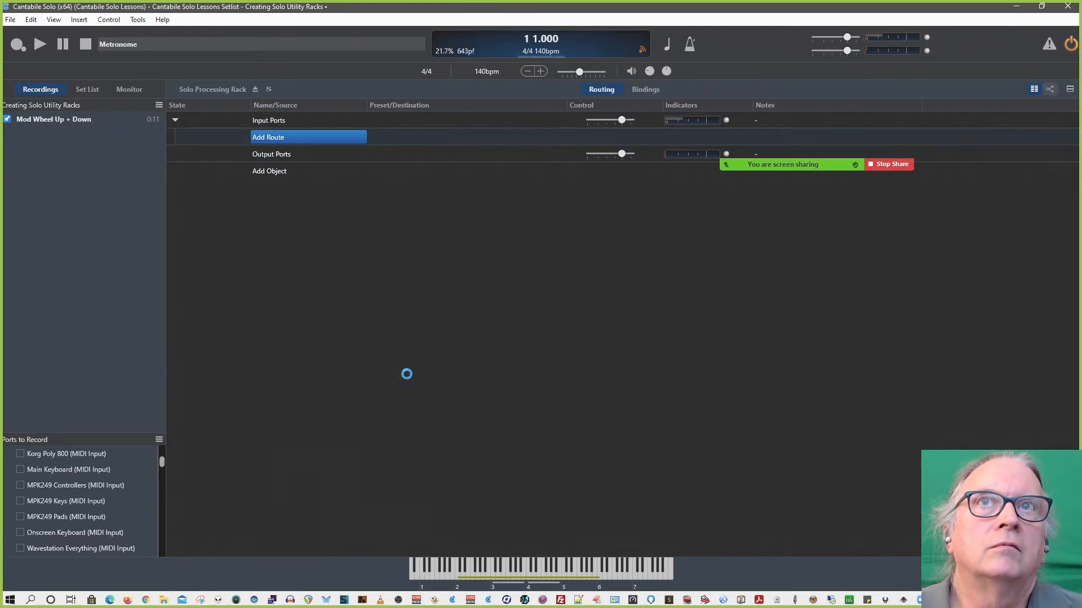
pyautogui.click(448, 138)
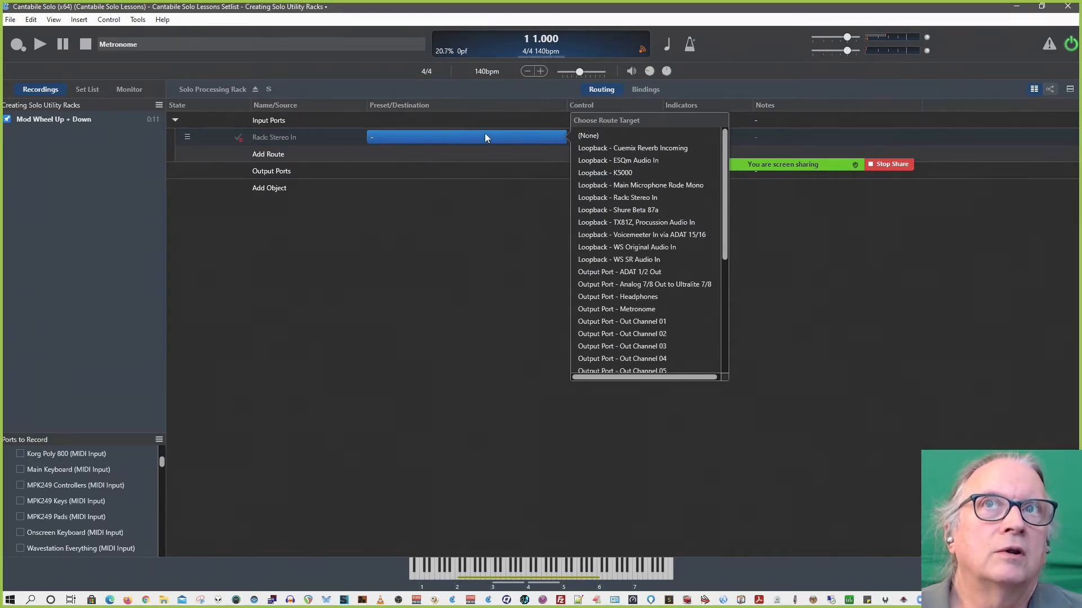
# Insert a new embedded rack inside Solo Processing Rack and rename it Reverbs and Delays
pyautogui.click(275, 188)
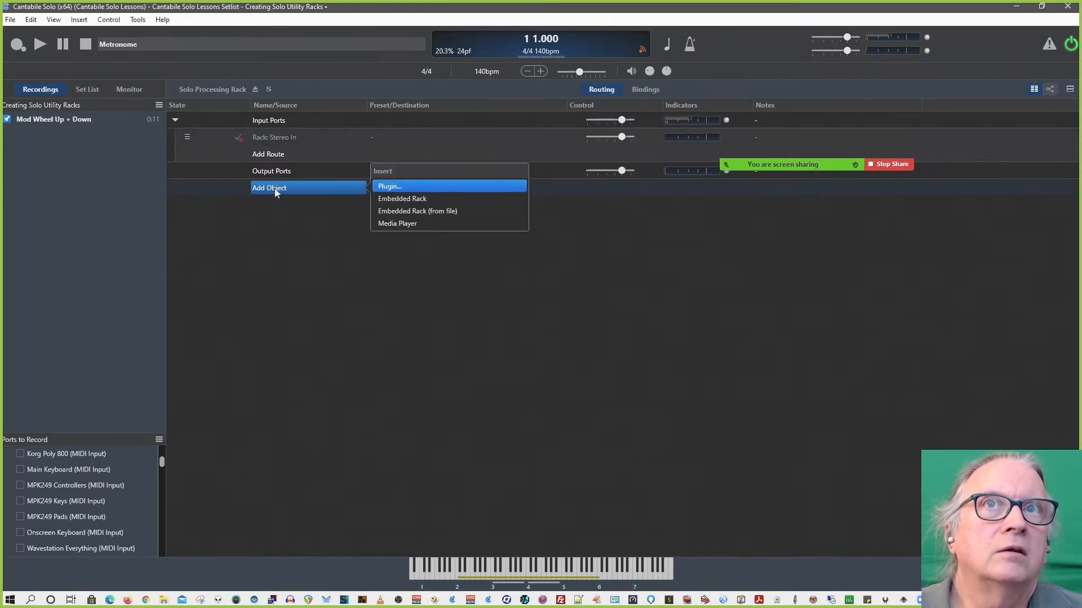
pyautogui.click(399, 199)
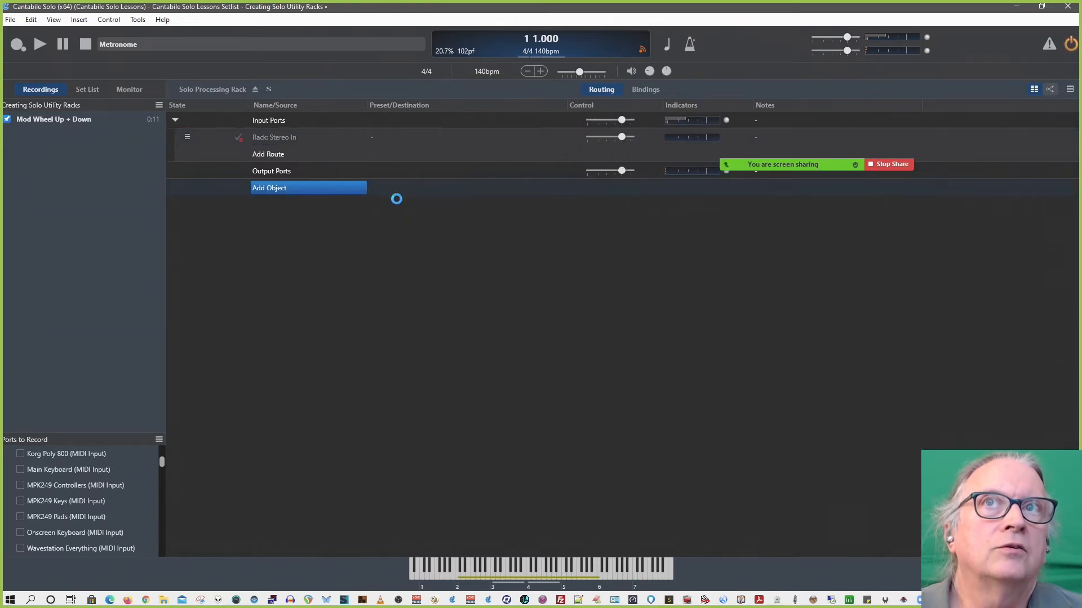
pyautogui.rightClick(286, 206)
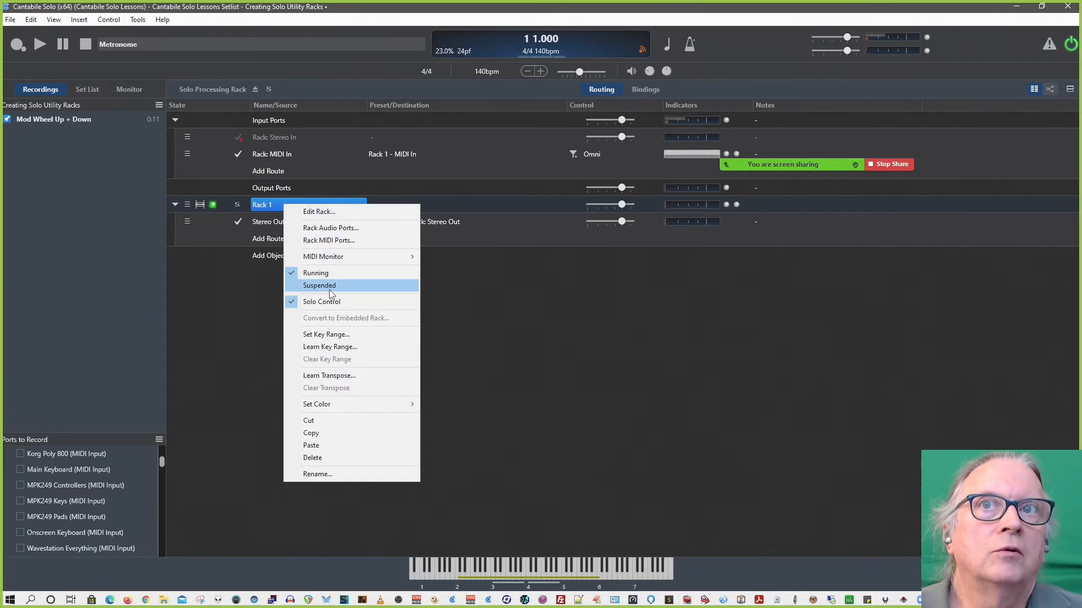
pyautogui.click(317, 474)
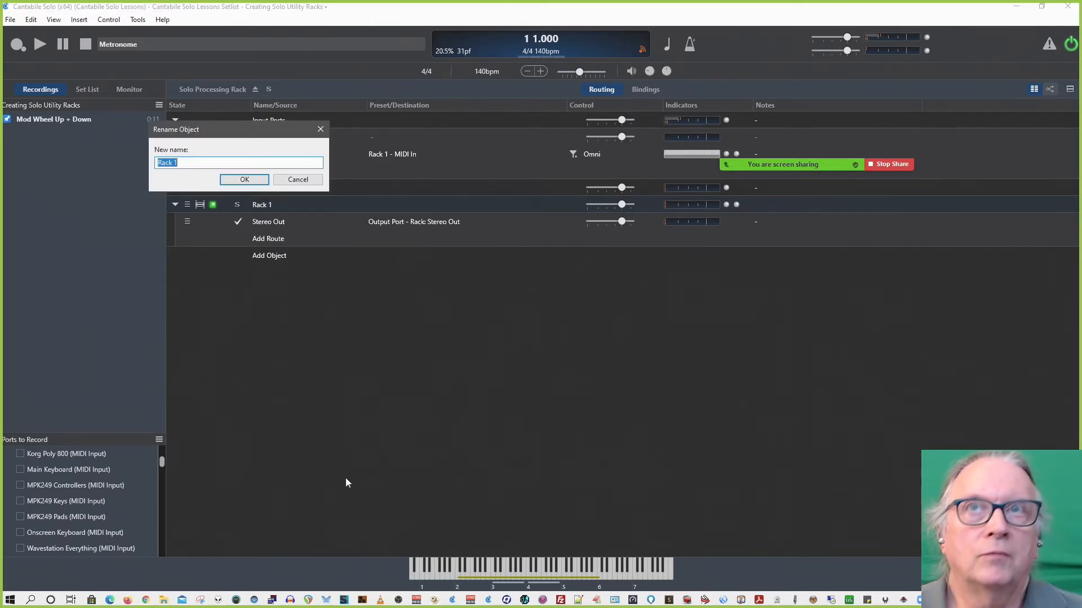
pyautogui.write('Reverb')
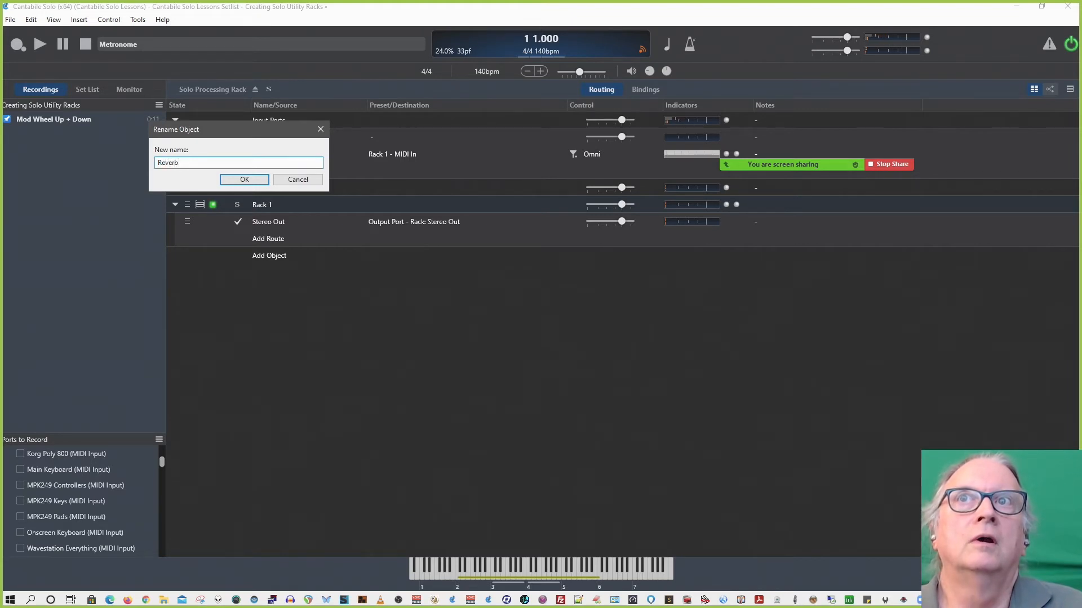
pyautogui.write('s and Delays')
pyautogui.press('Return')
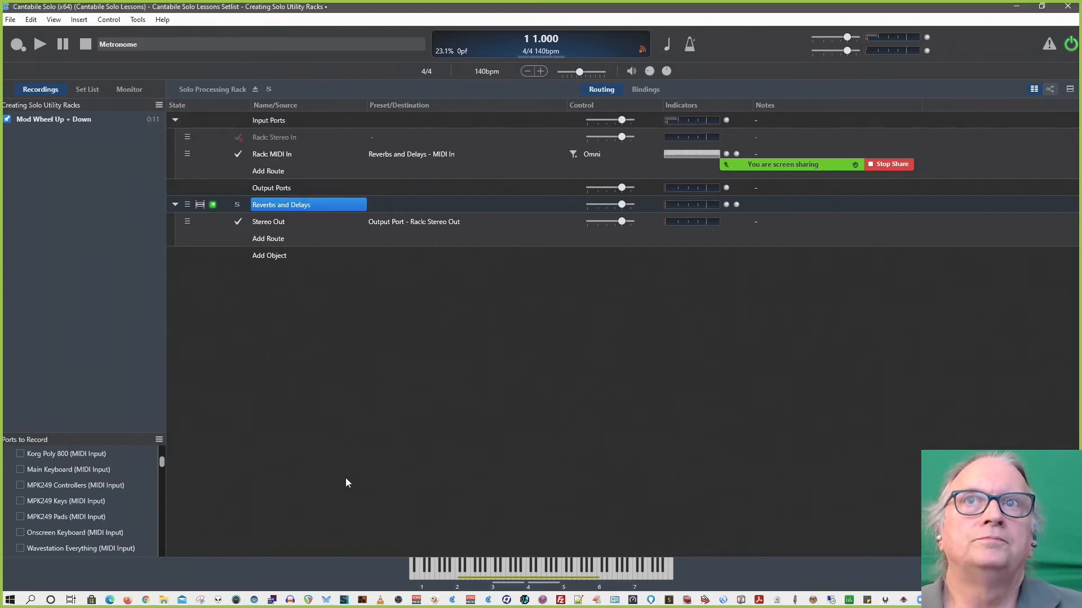
# Edit the audio ports of the Reverbs and Delays rack and add a stereo input port named MH Haloverb
pyautogui.rightClick(282, 208)
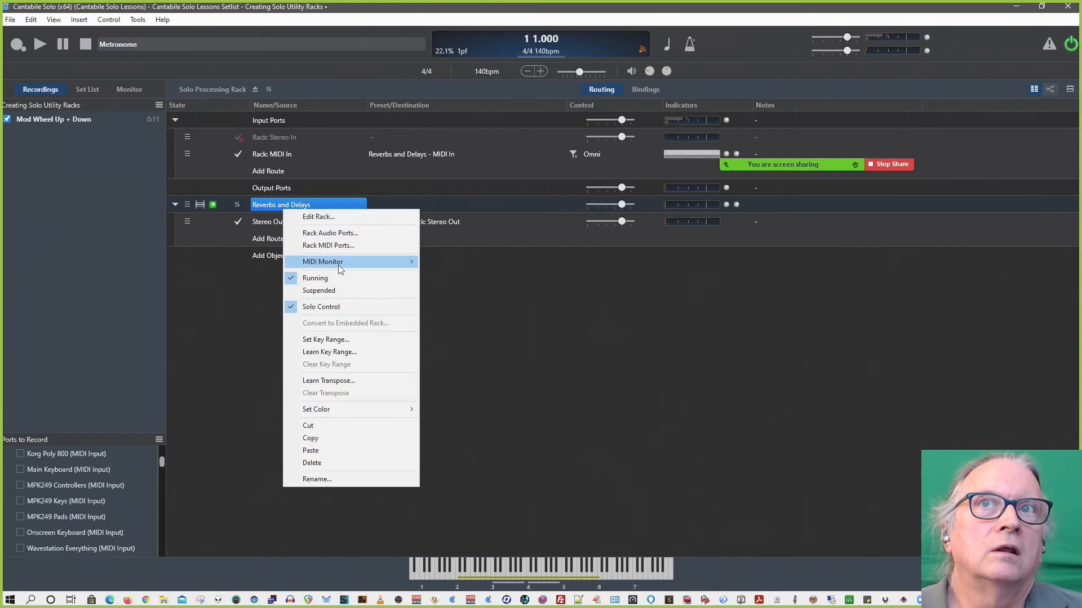
pyautogui.click(342, 246)
pyautogui.click(343, 227)
pyautogui.rightClick(308, 201)
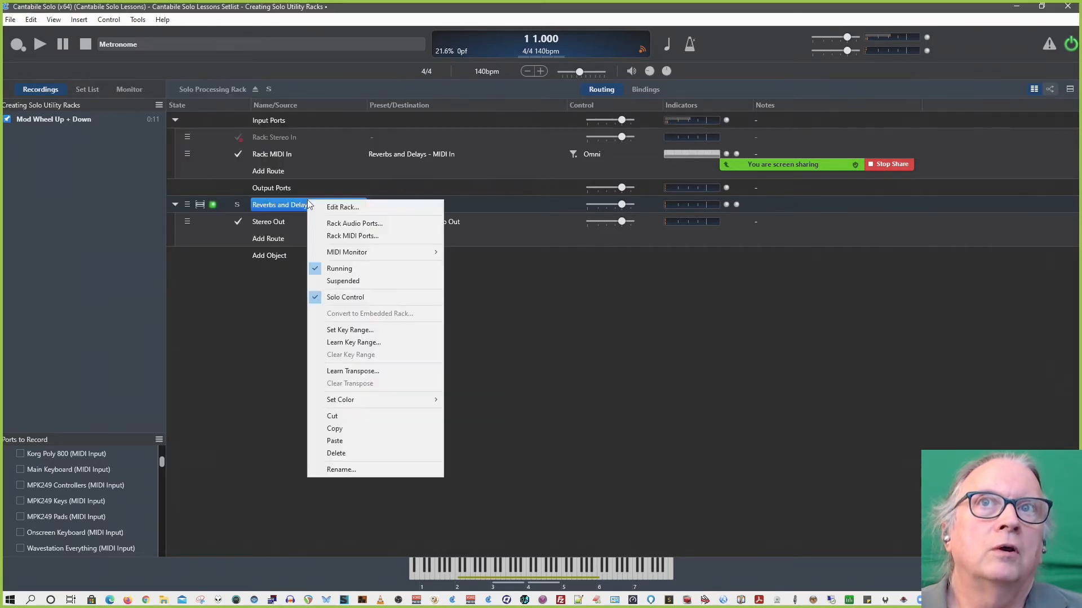
pyautogui.click(342, 220)
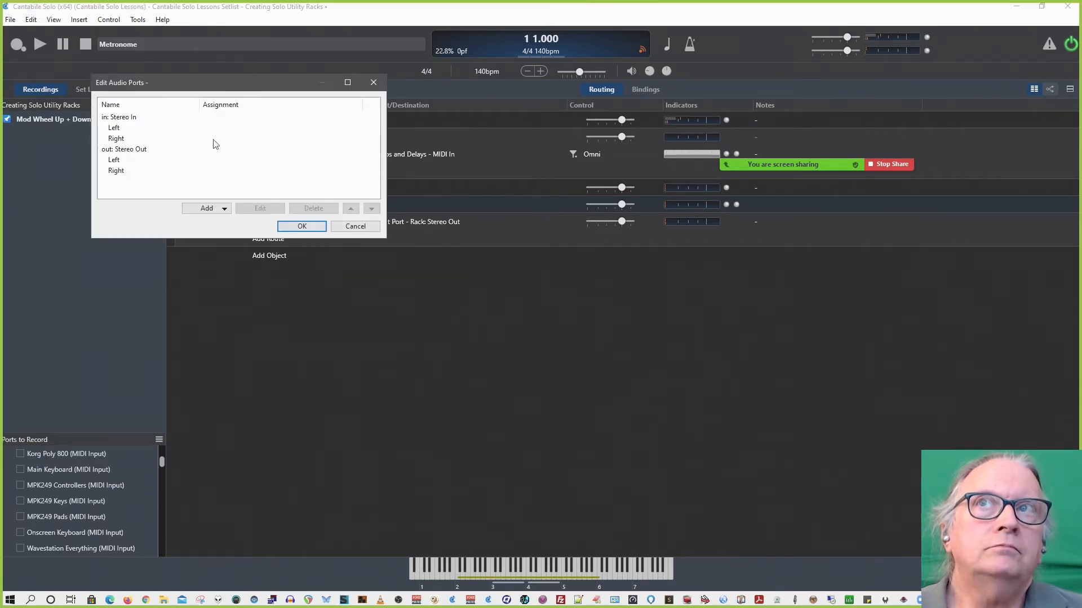
pyautogui.click(225, 209)
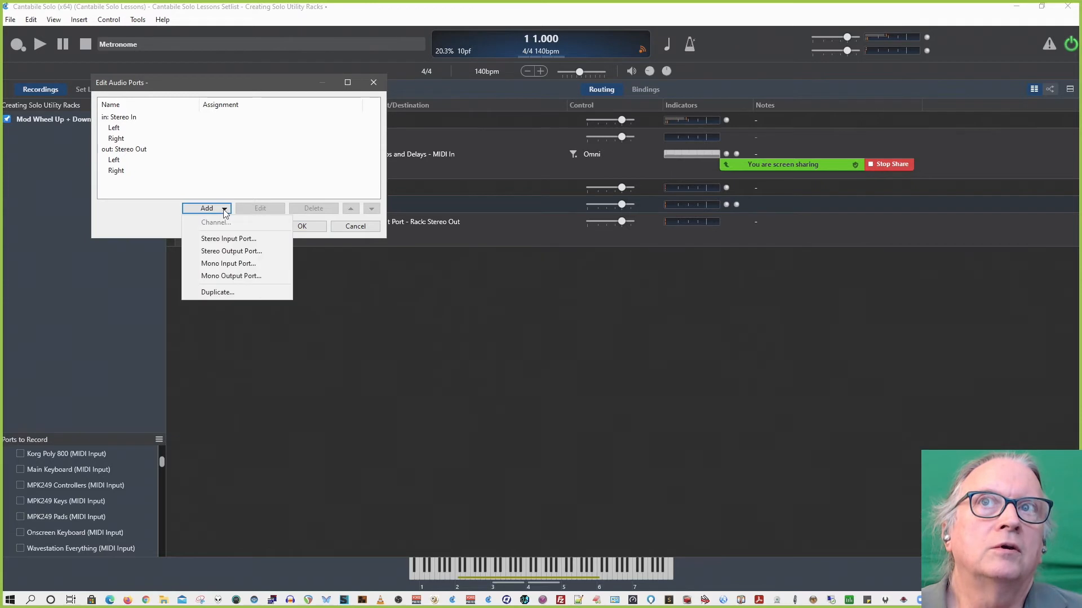
pyautogui.click(230, 240)
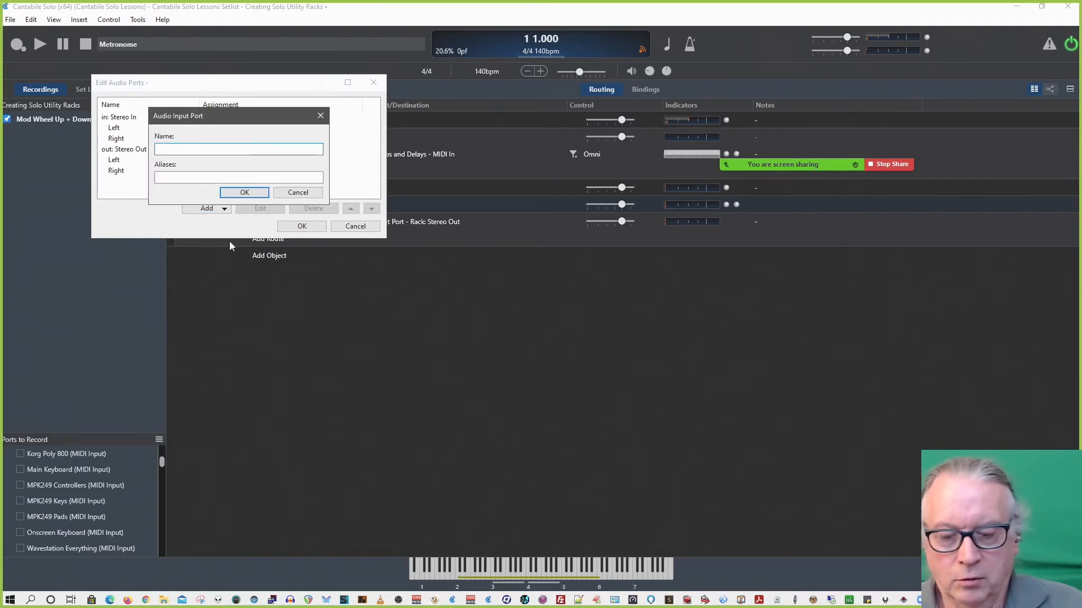
pyautogui.write('MH Ha')
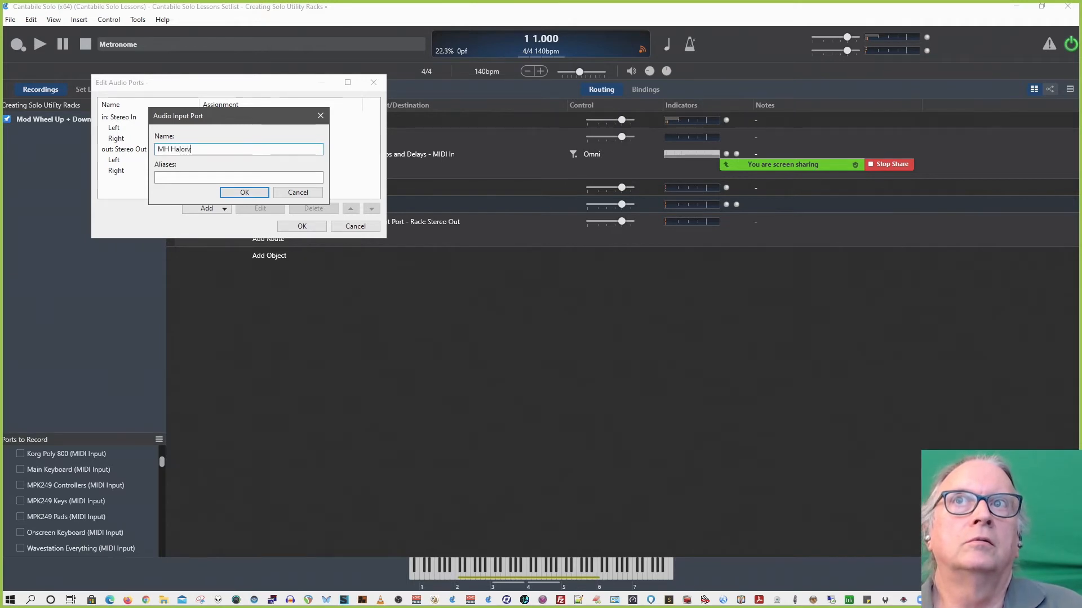
pyautogui.write('loverb')
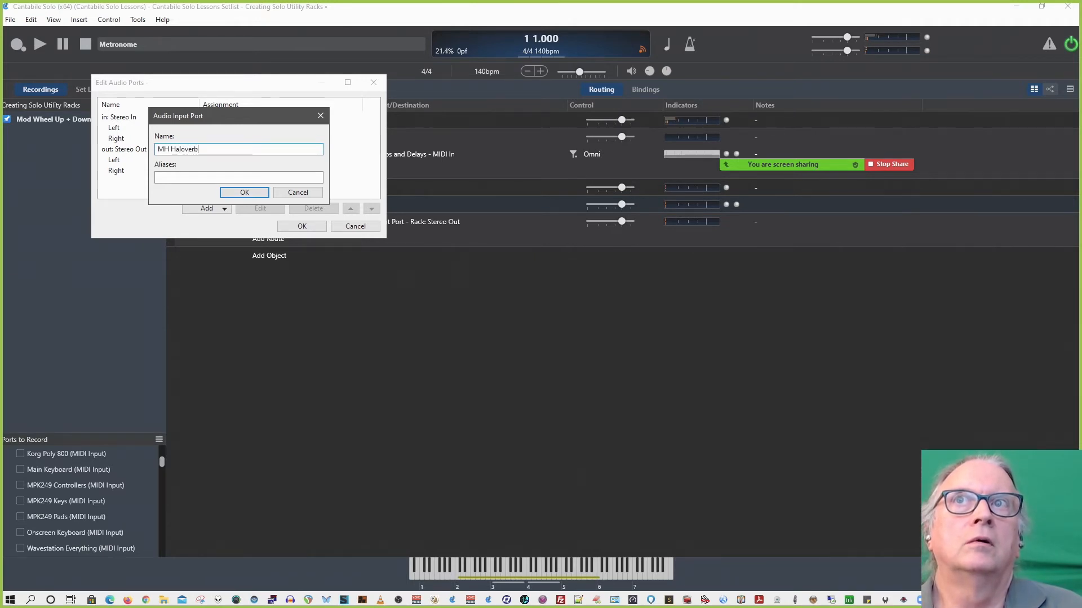
pyautogui.press('Return')
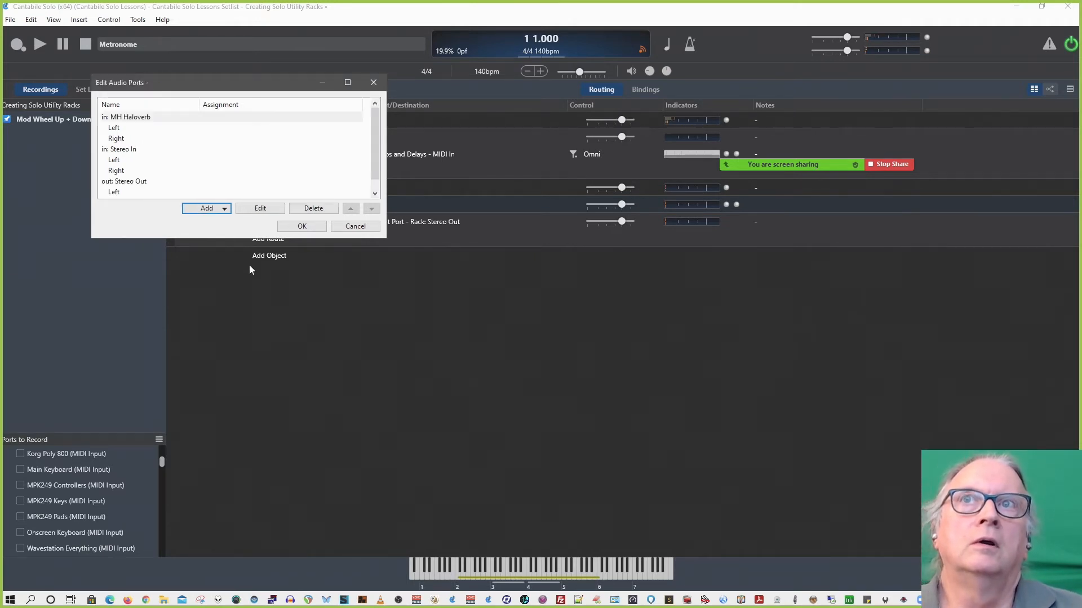
# Add a second stereo input port named Replika XT and apply the audio port changes
pyautogui.click(222, 208)
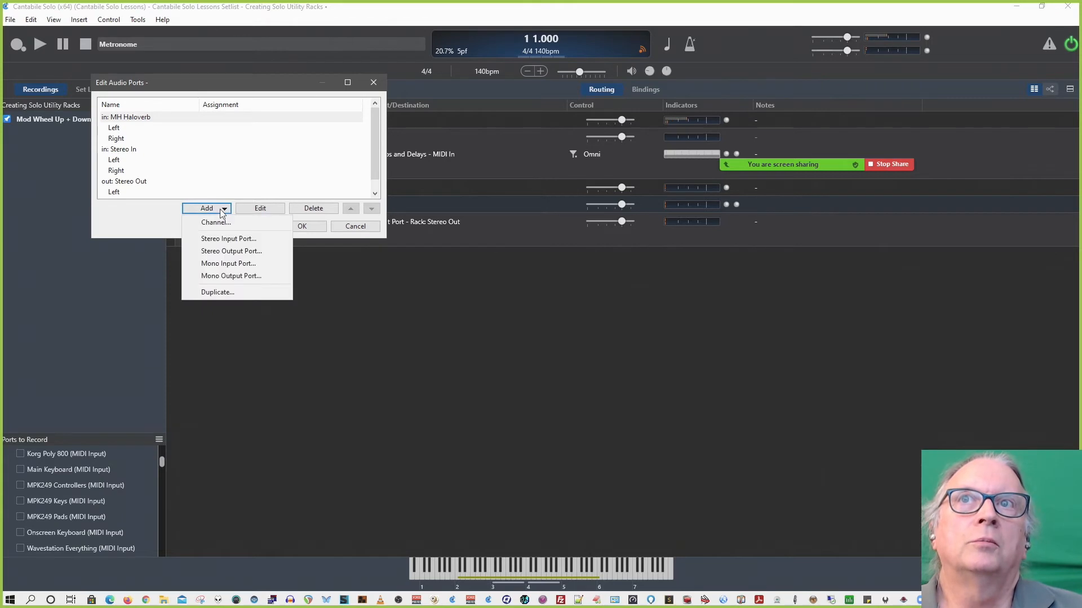
pyautogui.click(240, 239)
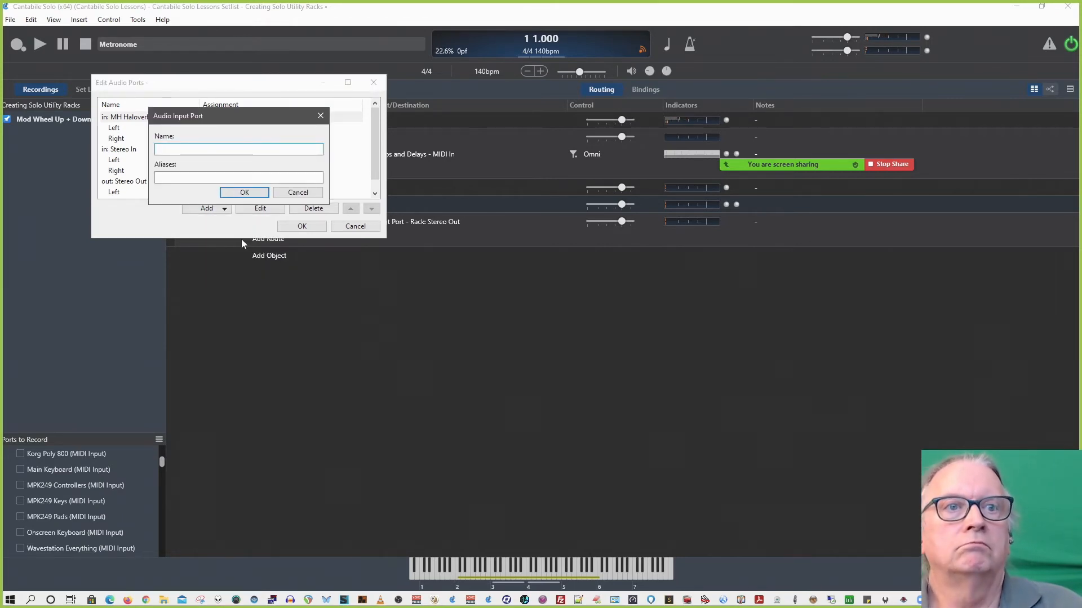
pyautogui.write('Repli')
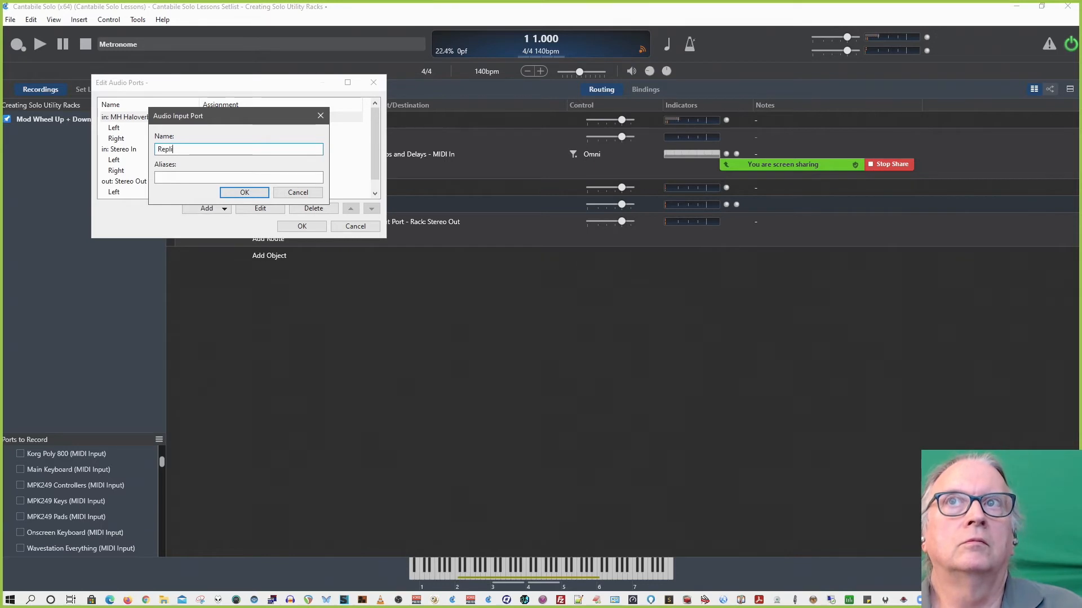
pyautogui.write('ka X')
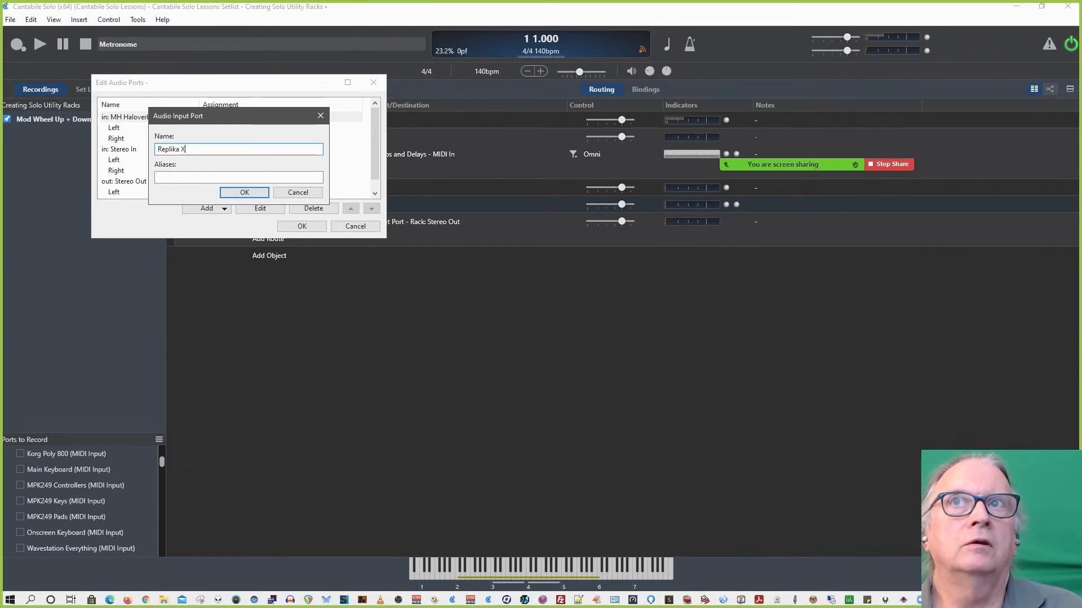
pyautogui.write('T')
pyautogui.press('Return')
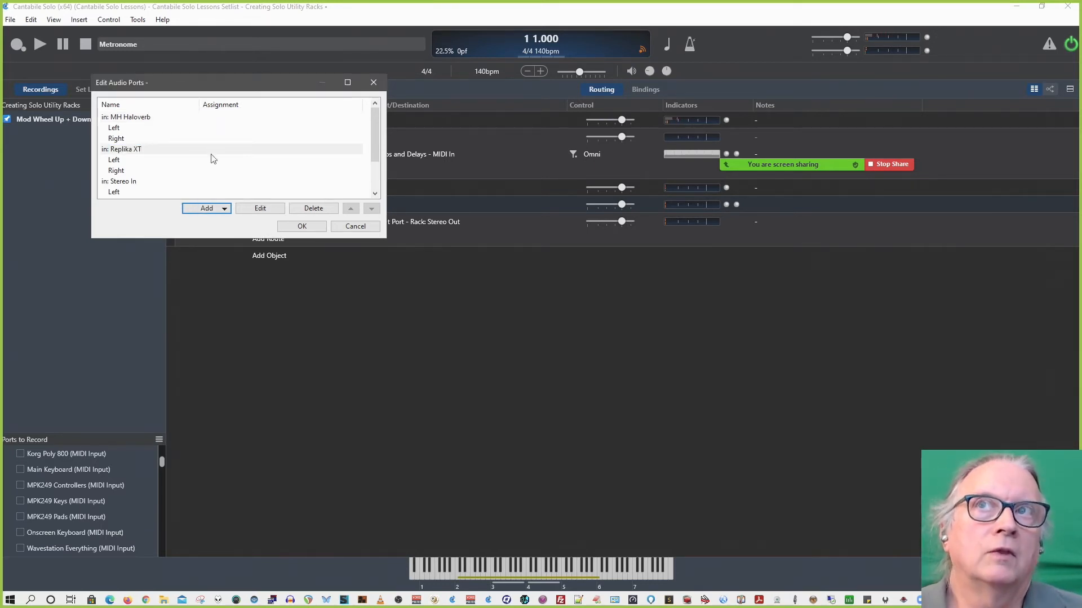
pyautogui.click(301, 226)
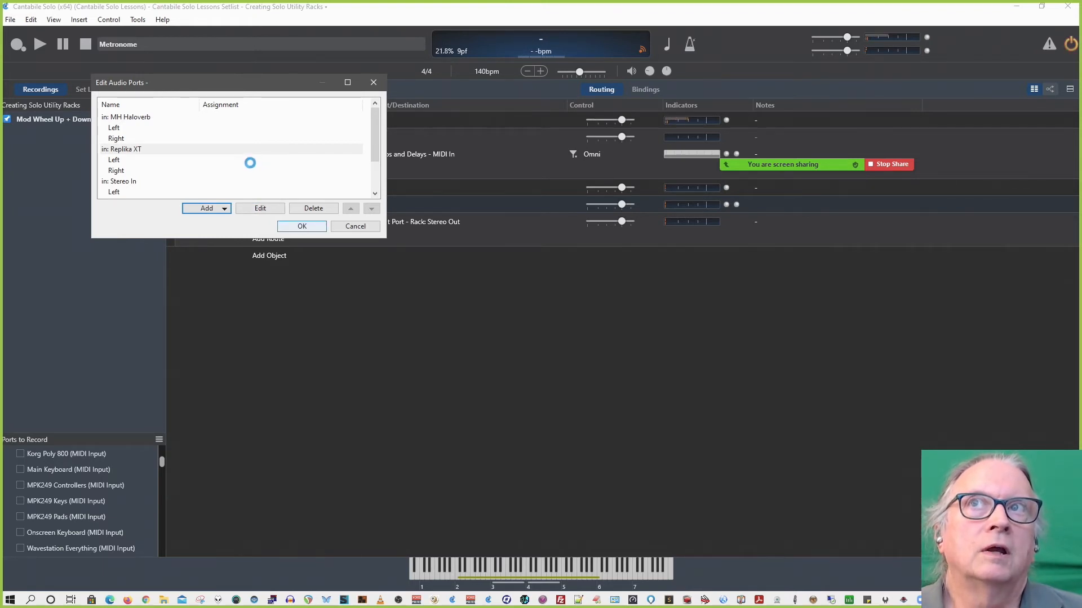
# Check the inside of the Reverbs and Delays rack, then review its audio ports and the MH Haloverb input port's settings
pyautogui.doubleClick(296, 205)
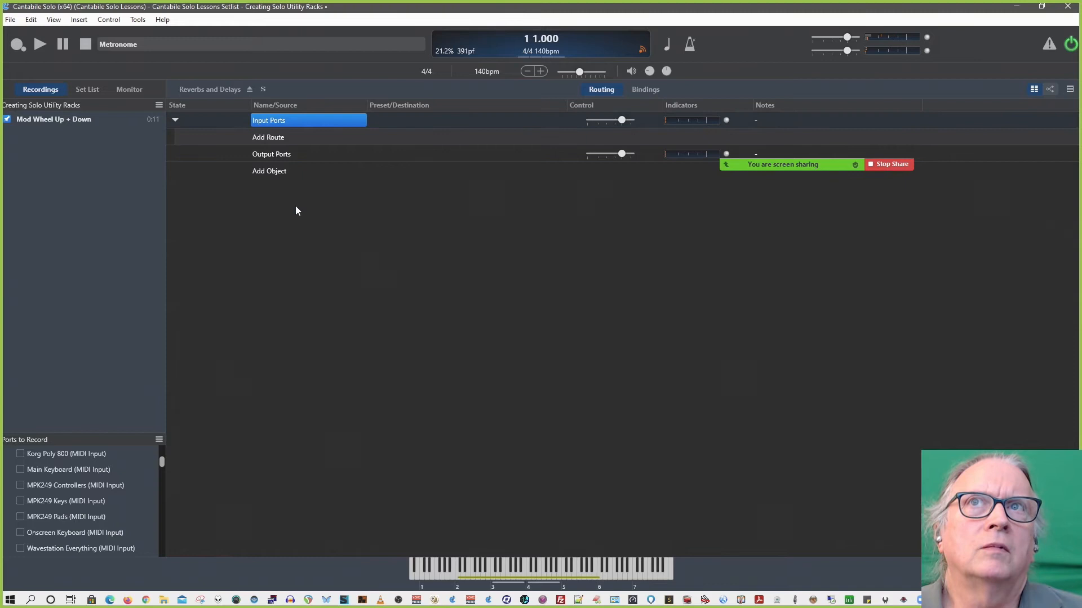
pyautogui.click(250, 90)
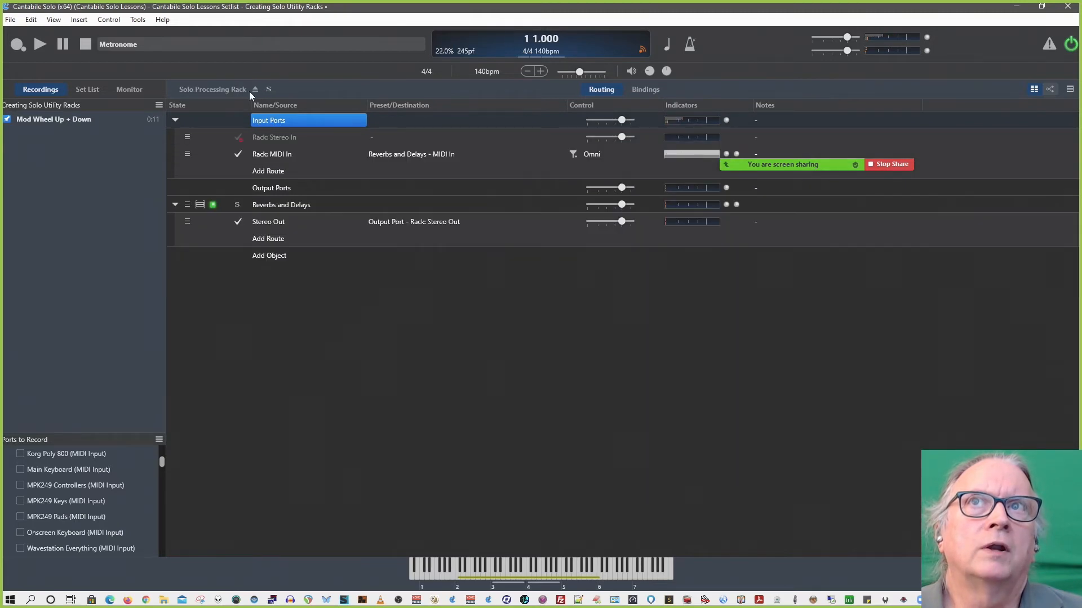
pyautogui.rightClick(261, 203)
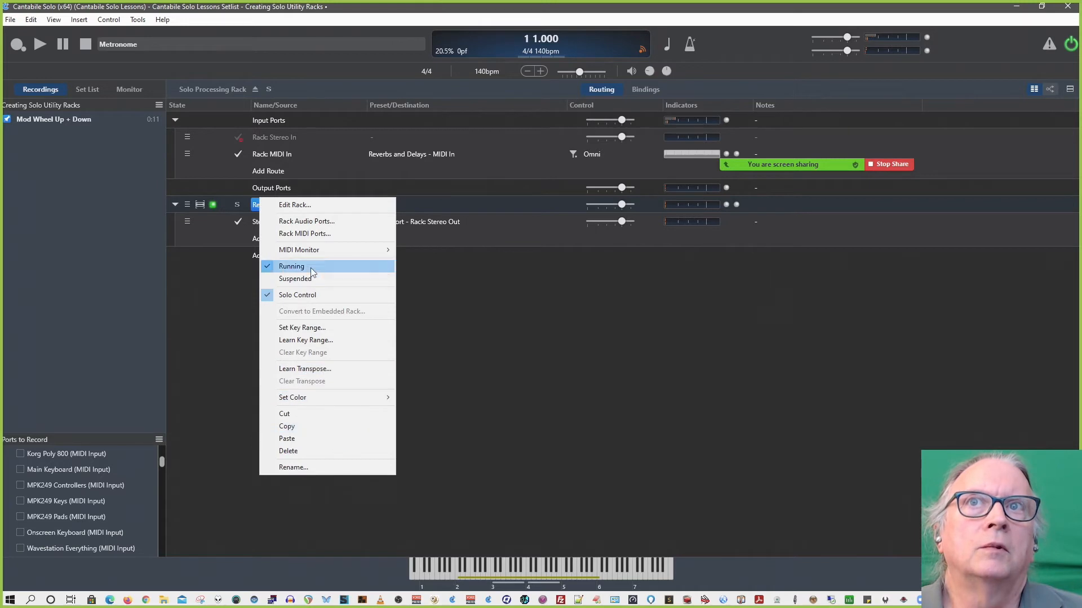
pyautogui.click(309, 222)
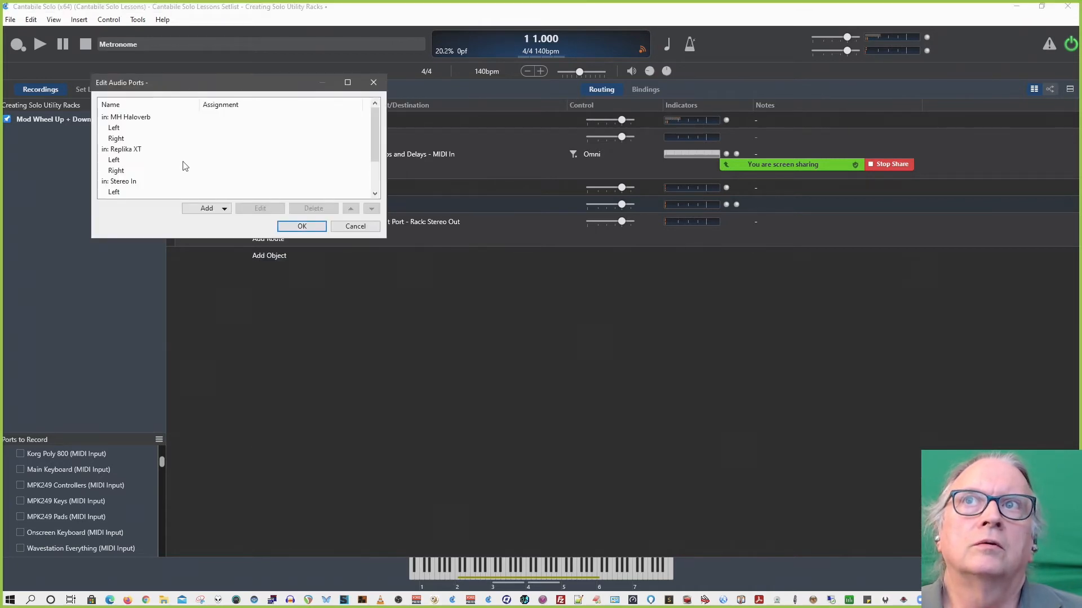
pyautogui.doubleClick(135, 118)
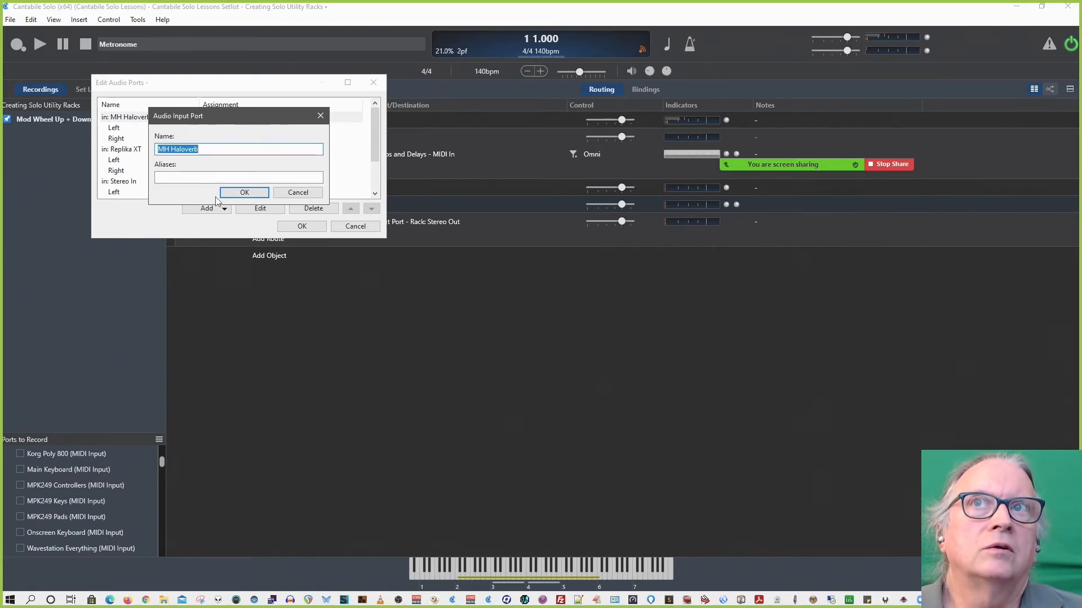
pyautogui.click(239, 193)
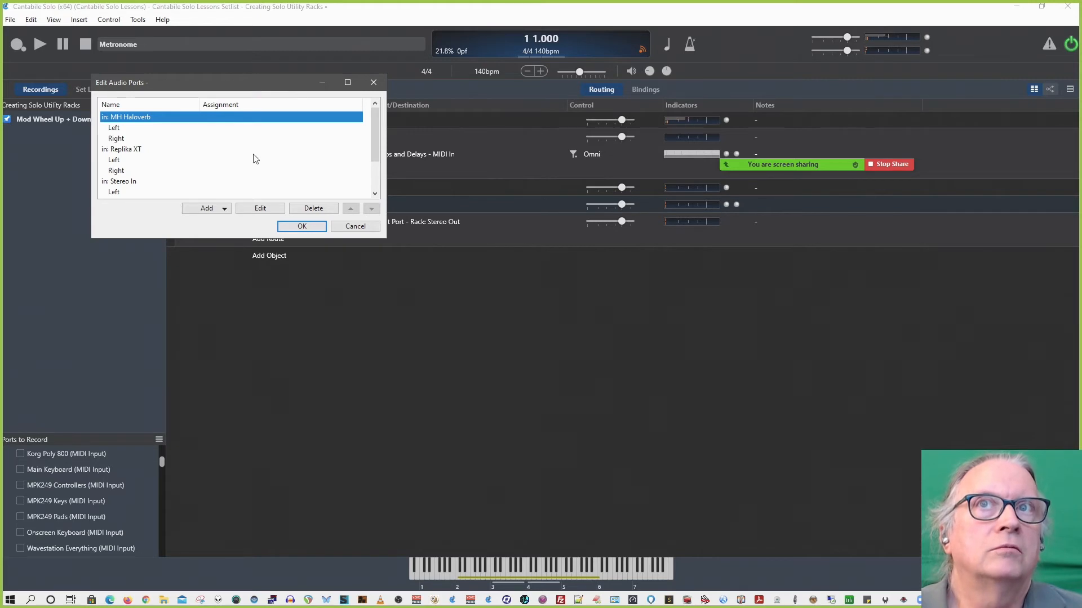
pyautogui.click(315, 226)
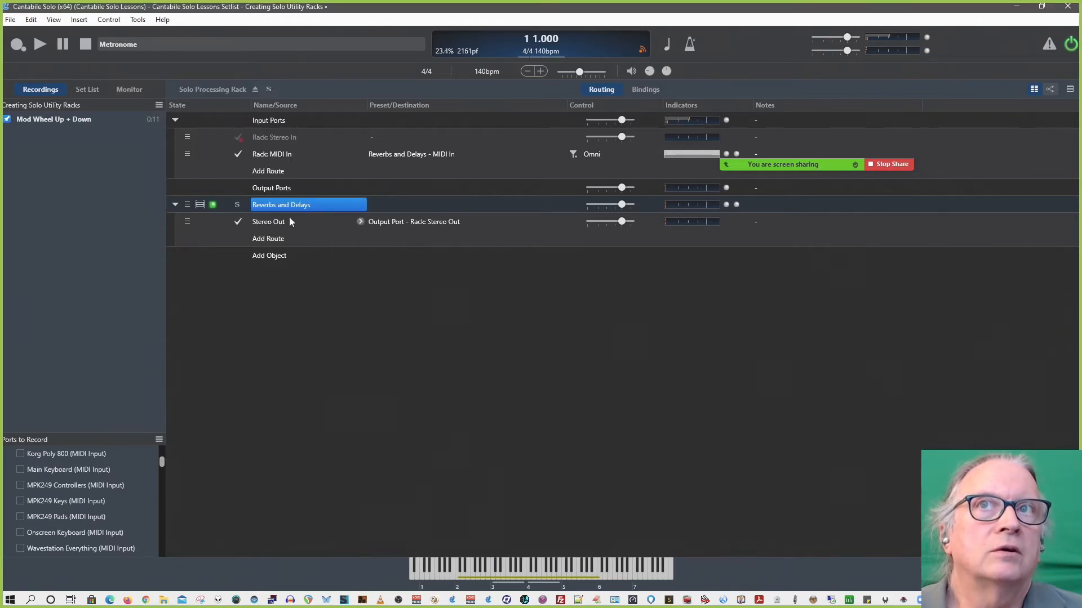
# Open the Reverbs and Delays rack and add an input route from Rack: MH Haloverb
pyautogui.doubleClick(307, 208)
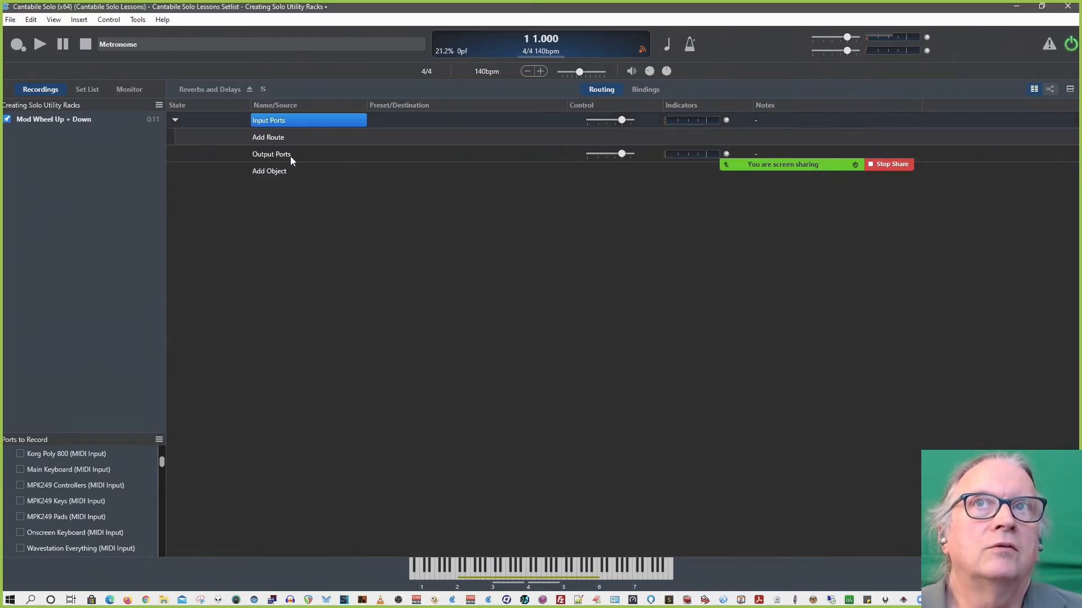
pyautogui.click(277, 137)
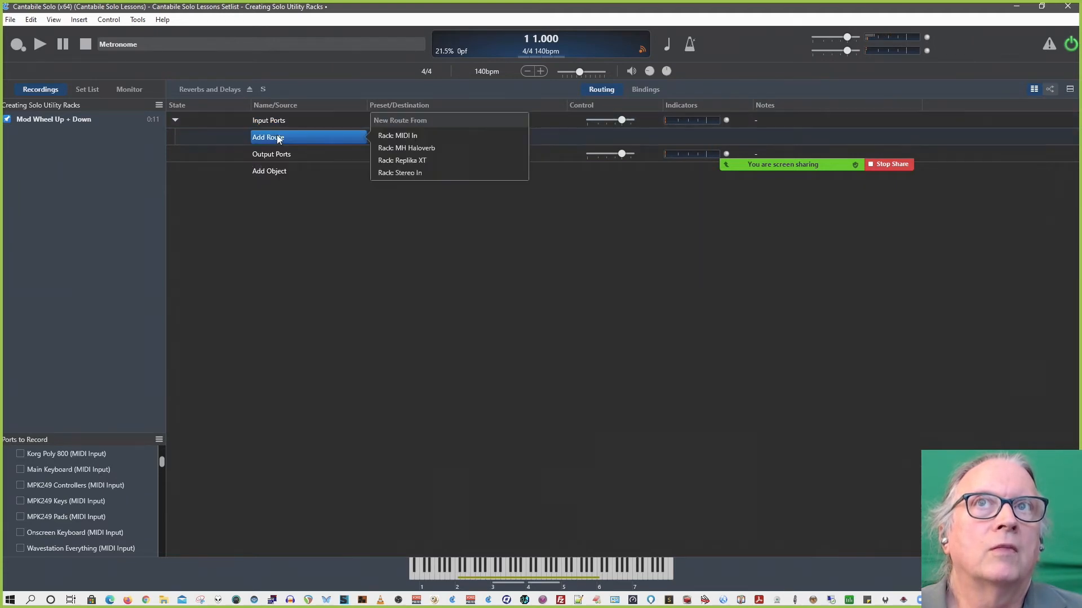
pyautogui.click(402, 148)
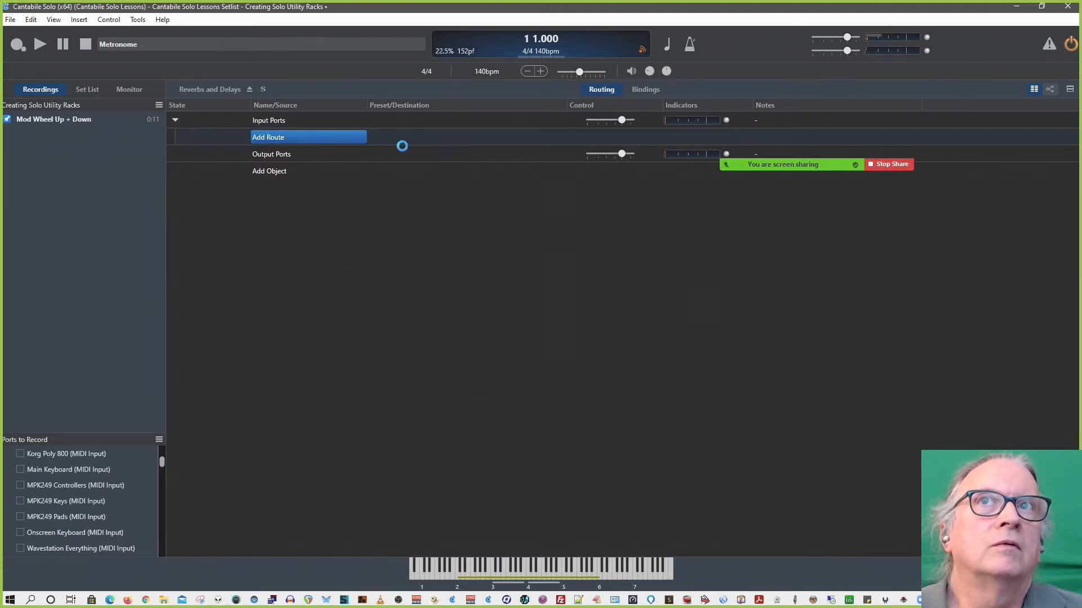
# Start inserting a plugin into the Reverbs and Delays rack, bringing up the list of all plugins
pyautogui.click(269, 188)
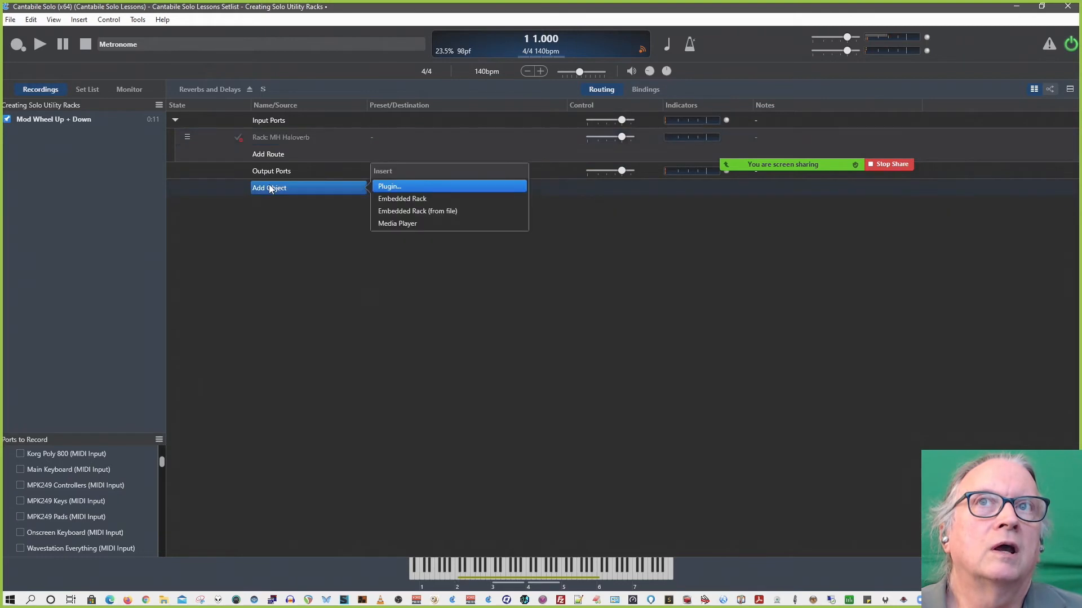
pyautogui.click(387, 187)
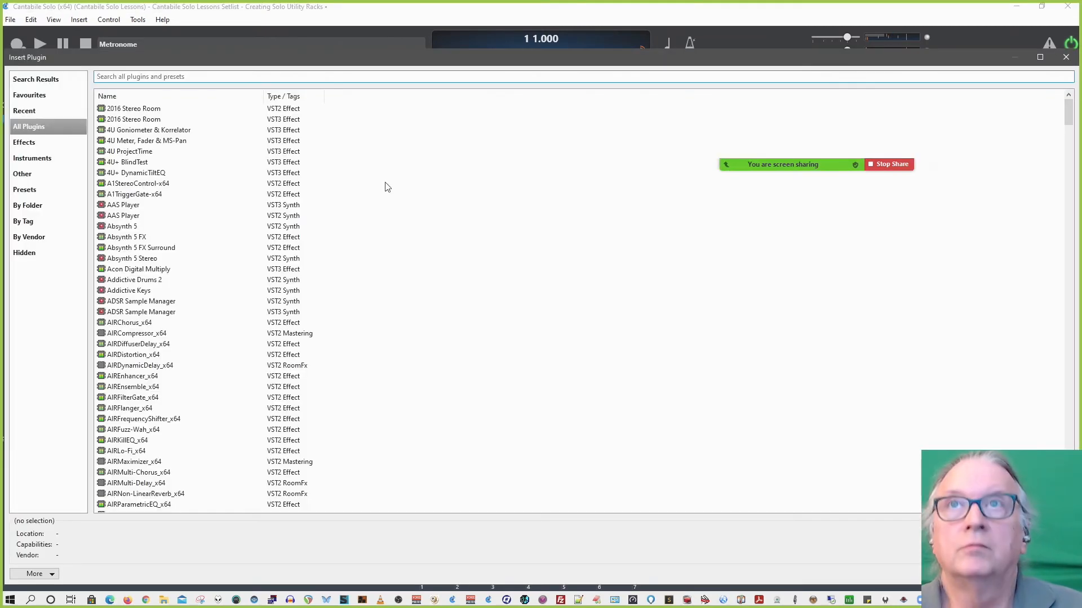
# Insert the MH HaloVerb plugin in the Reverbs and Delays rack and route the MH Haloverb input port to its Stereo In
pyautogui.write('mh')
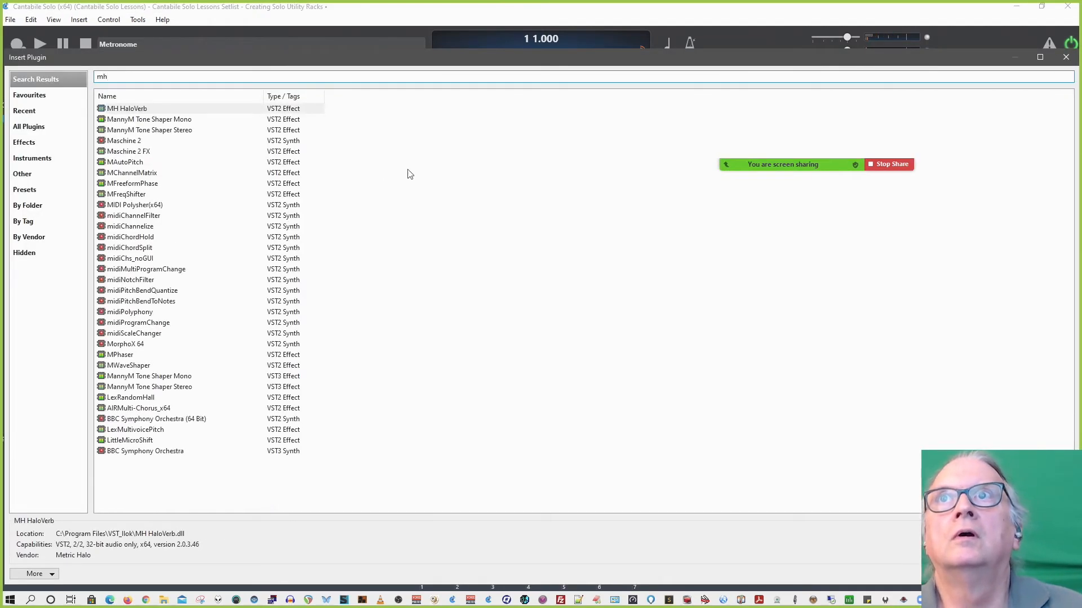
pyautogui.doubleClick(219, 112)
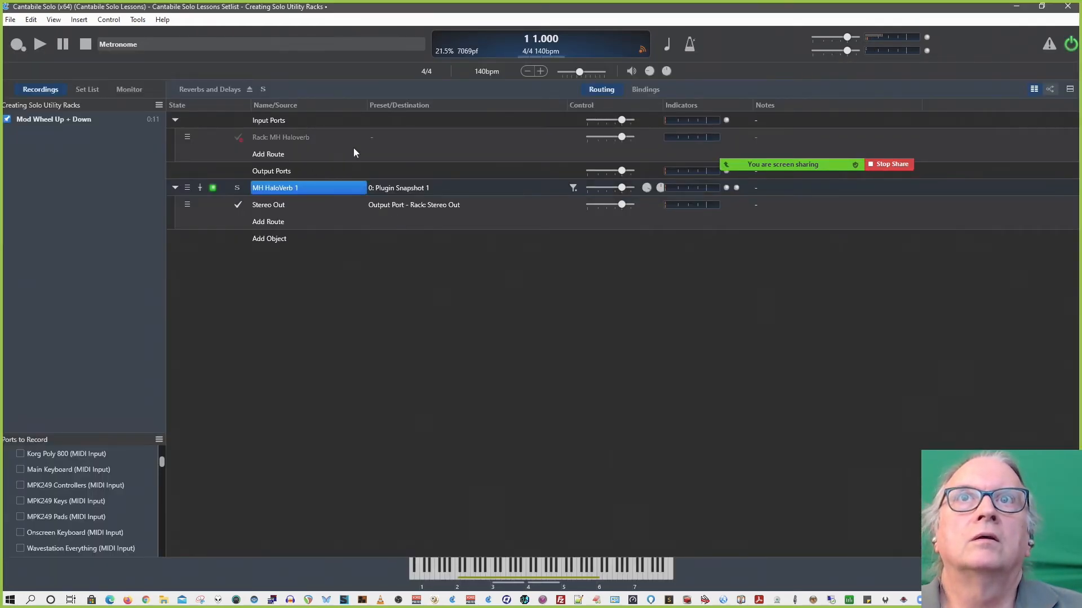
pyautogui.click(408, 136)
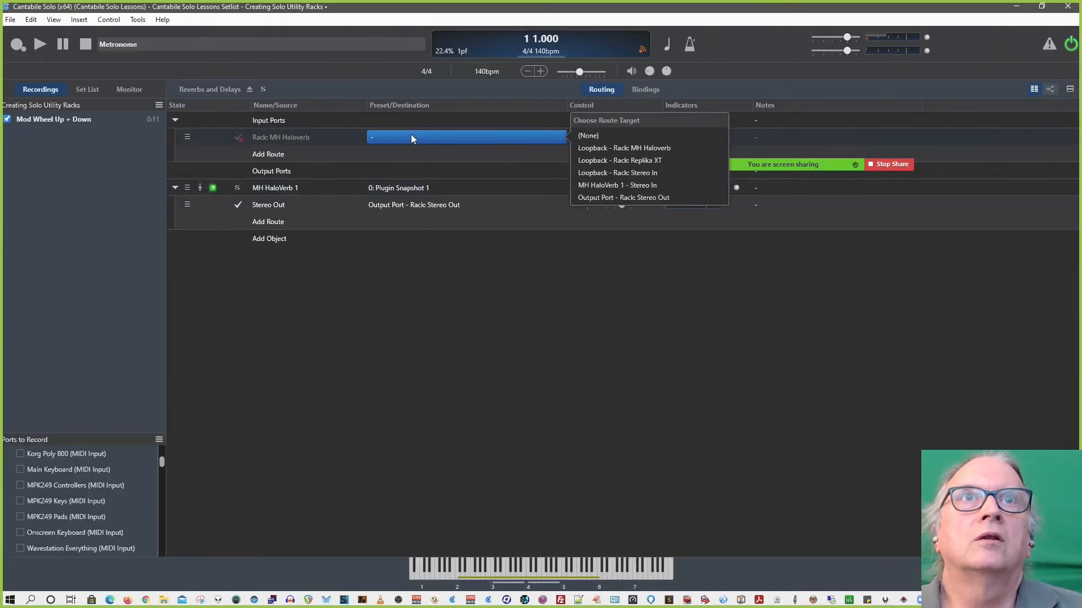
pyautogui.click(612, 186)
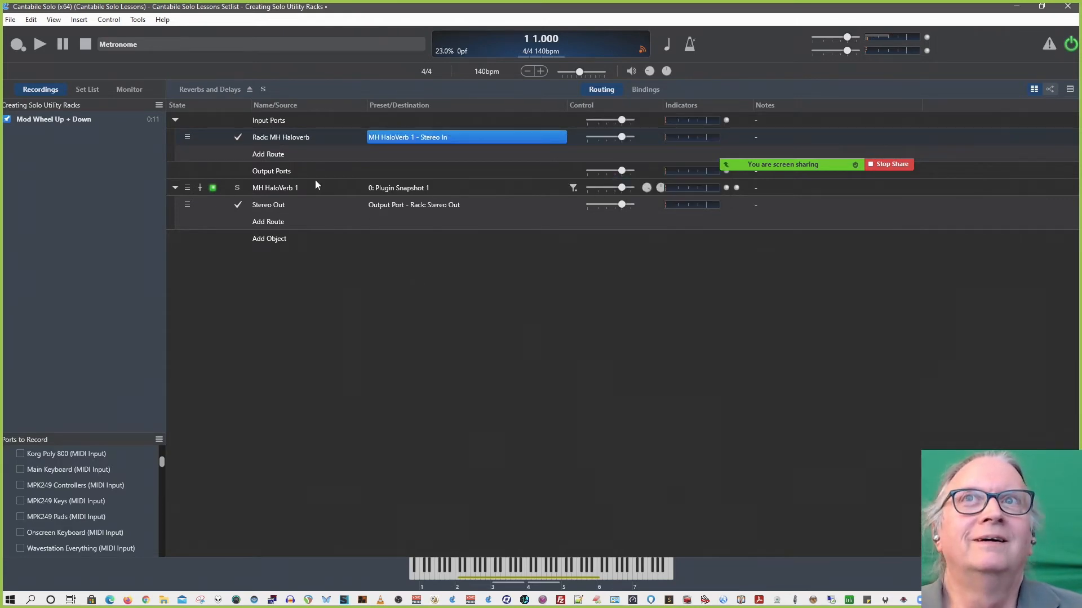
# Add an input route from the rack's Replika XT port, leaving its destination unassigned
pyautogui.click(274, 151)
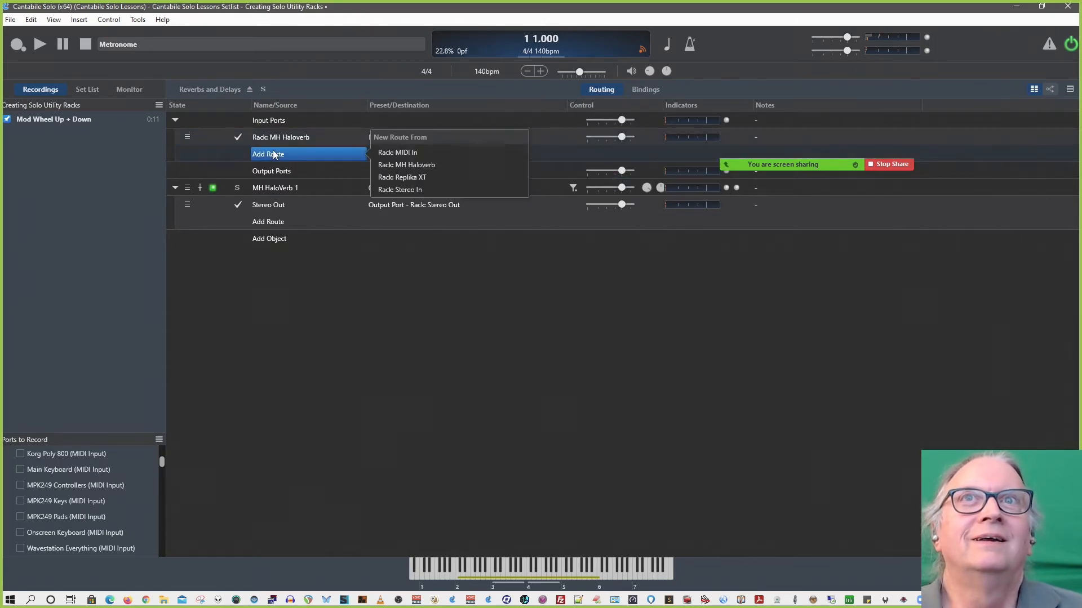
pyautogui.click(404, 175)
pyautogui.click(423, 151)
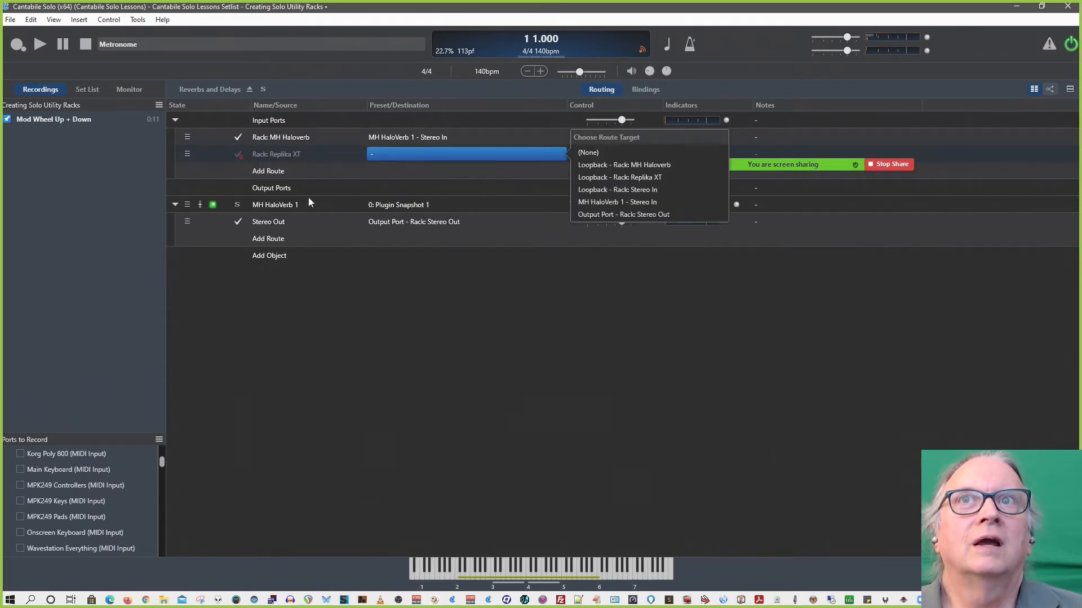
# Insert the Replika XT plugin and route the rack's Replika XT input port to its Stereo In
pyautogui.click(271, 257)
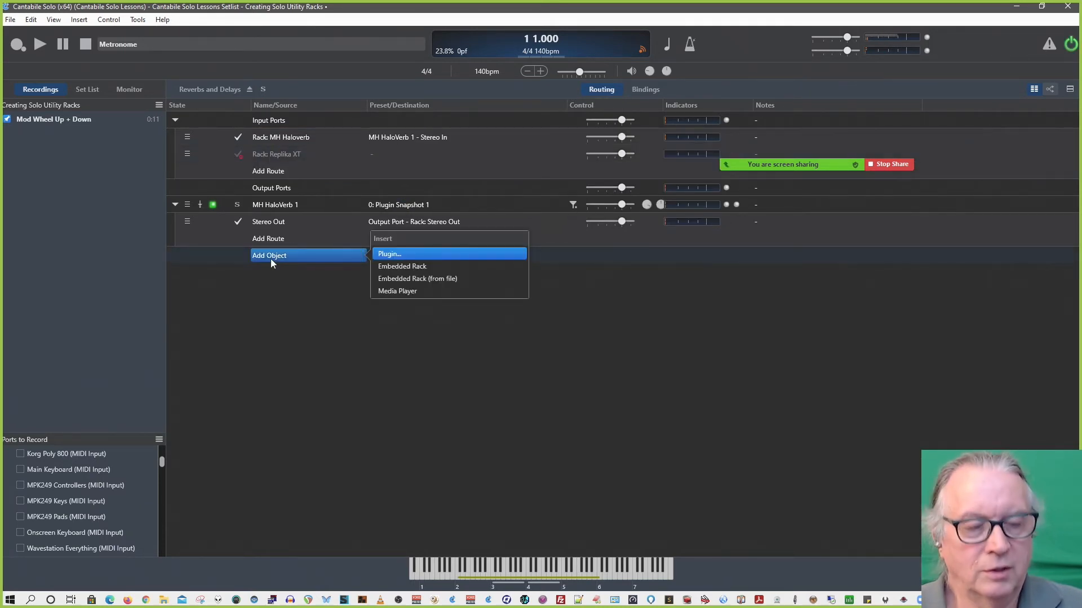
pyautogui.click(394, 255)
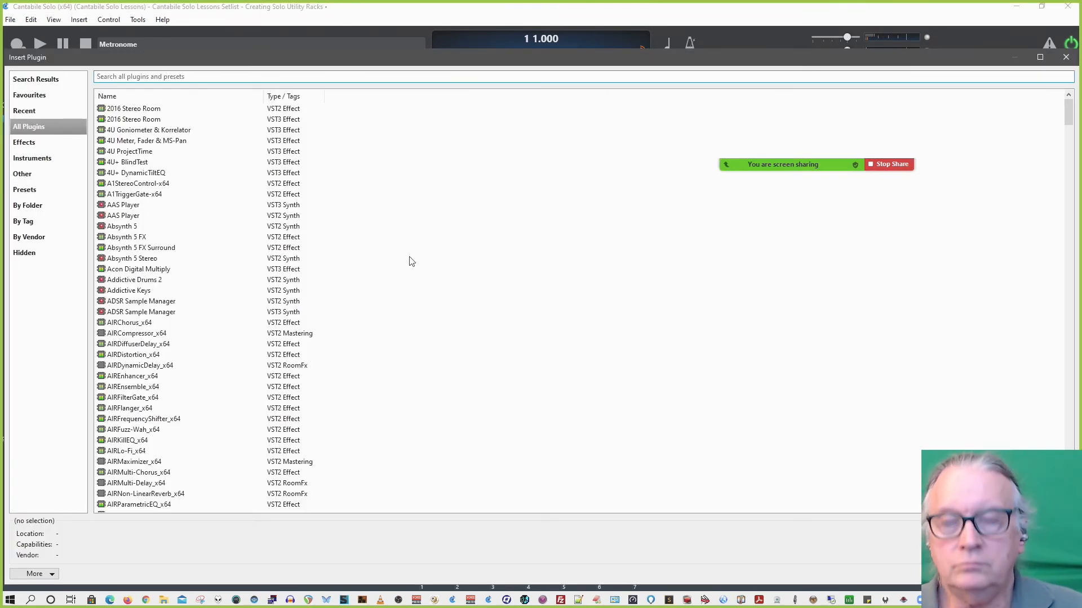
pyautogui.write('repli')
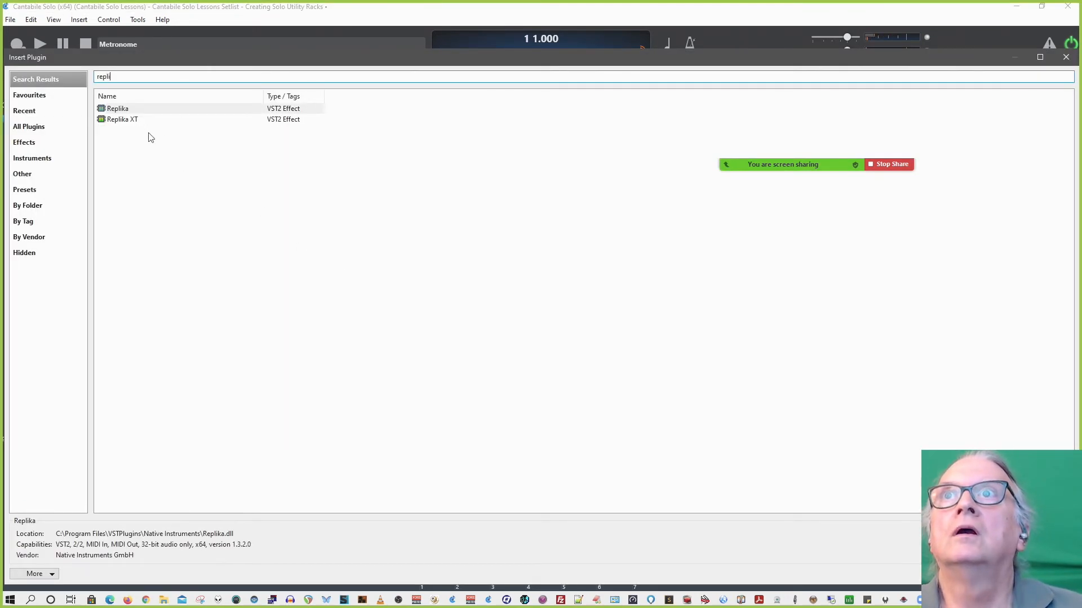
pyautogui.doubleClick(134, 120)
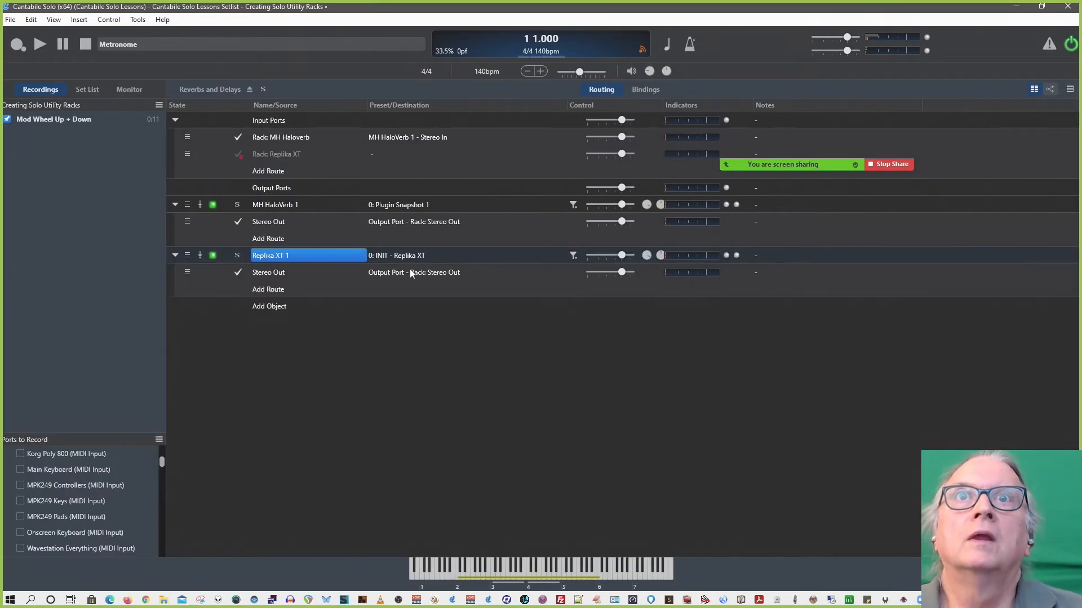
pyautogui.click(400, 154)
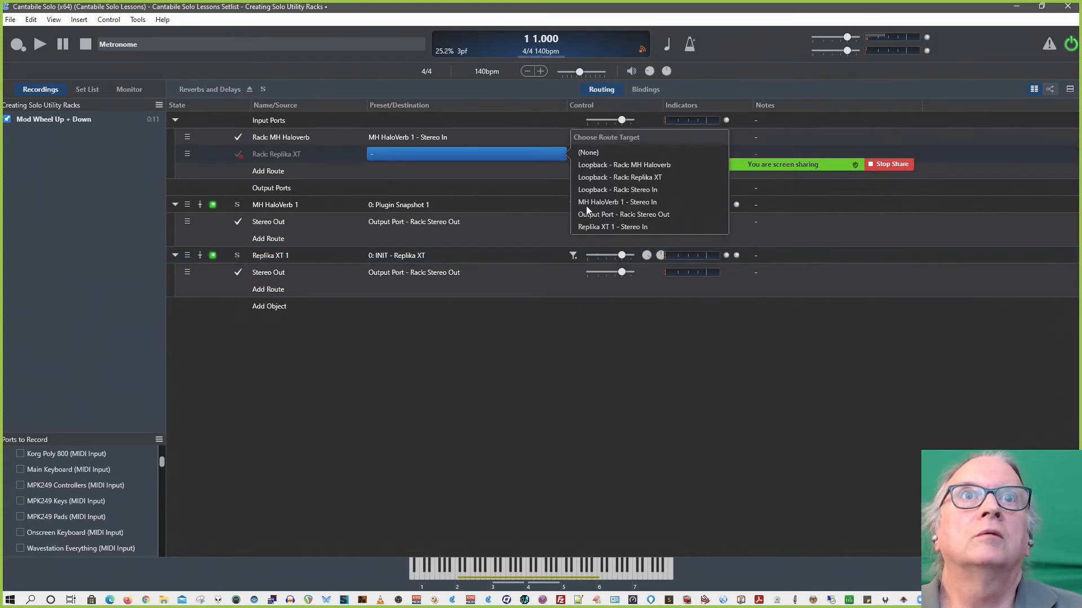
pyautogui.click(598, 227)
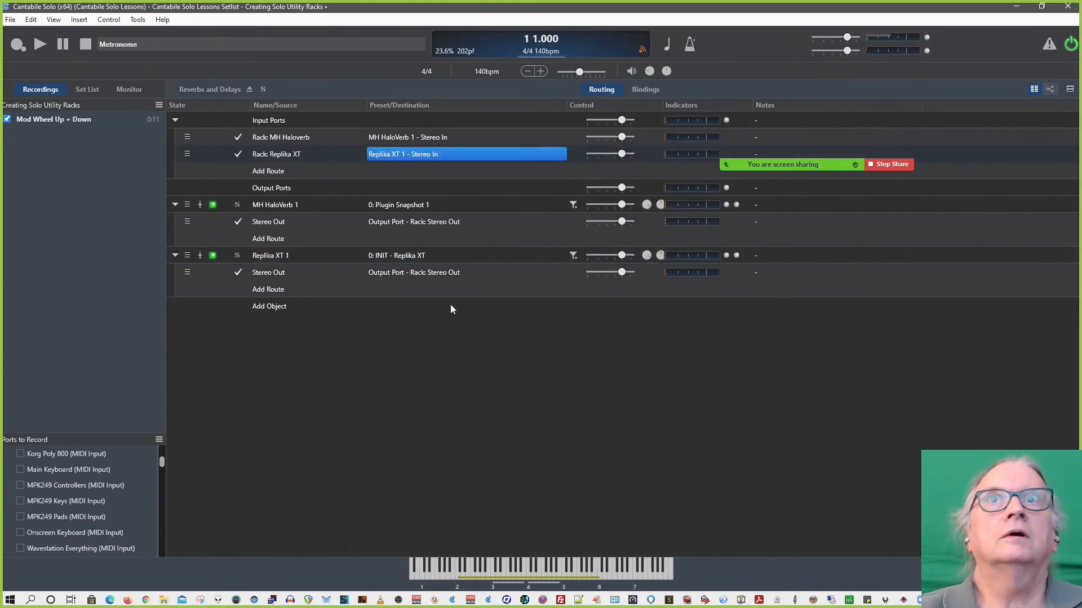
# Return to the Solo Processing Rack and route its Stereo In to Reverbs and Delays - MH Haloverb
pyautogui.click(250, 88)
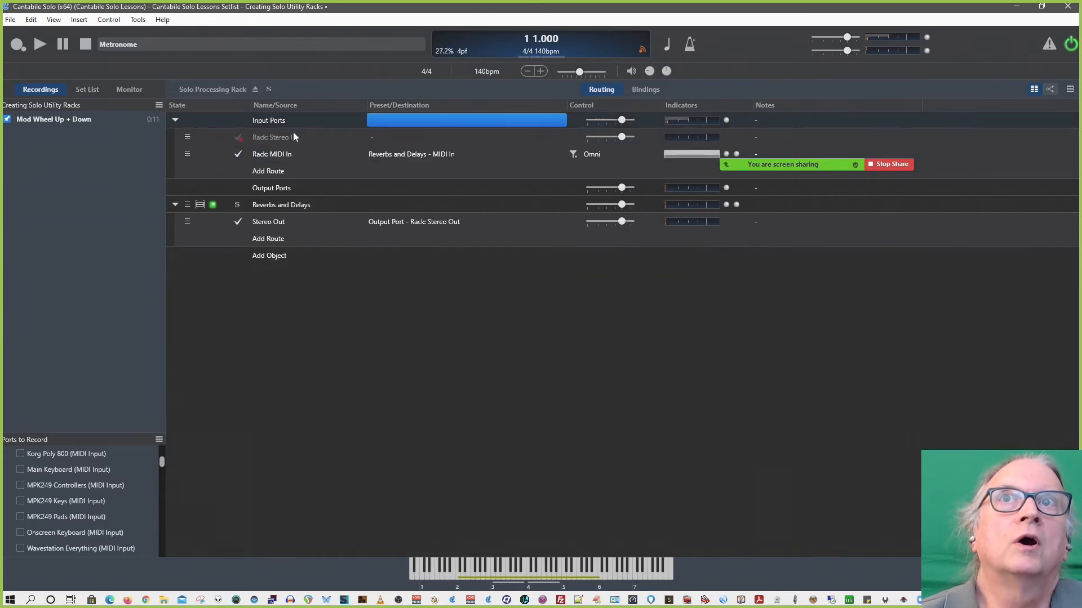
pyautogui.click(410, 137)
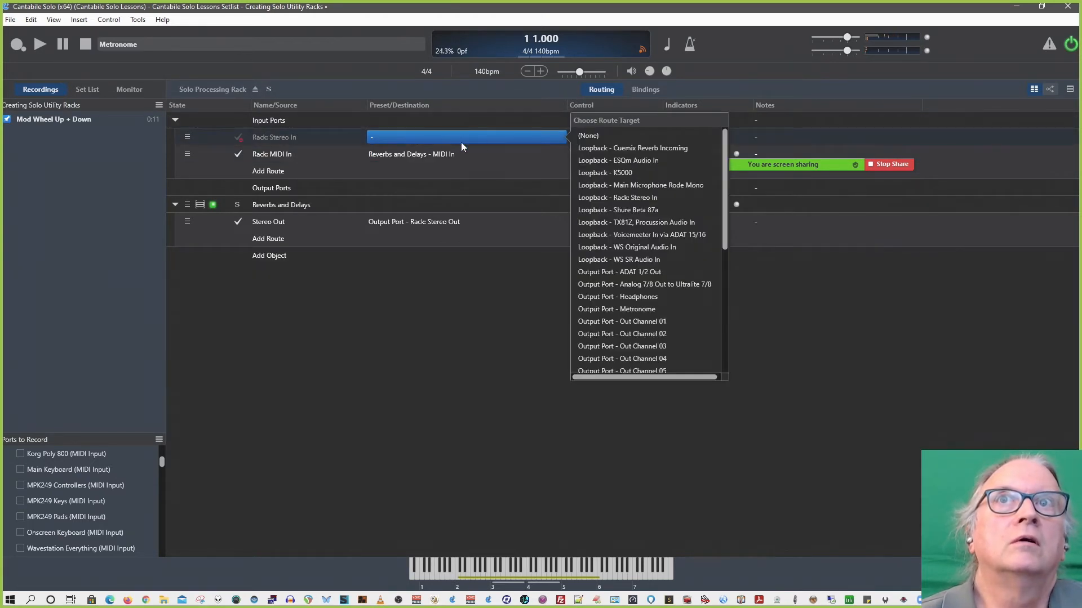
pyautogui.scroll(-5, 625, 305)
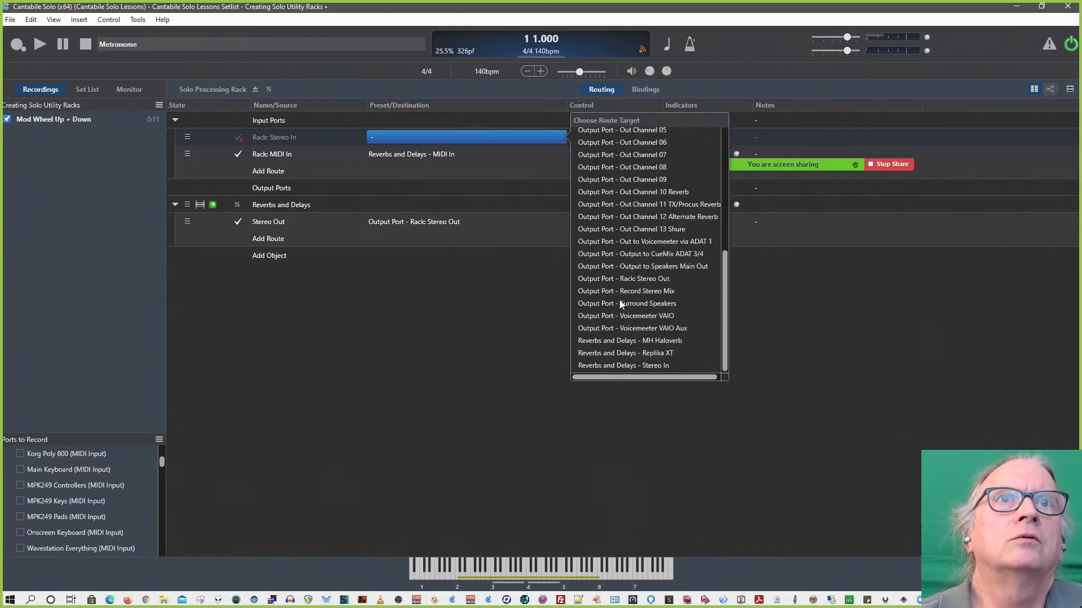
pyautogui.click(630, 339)
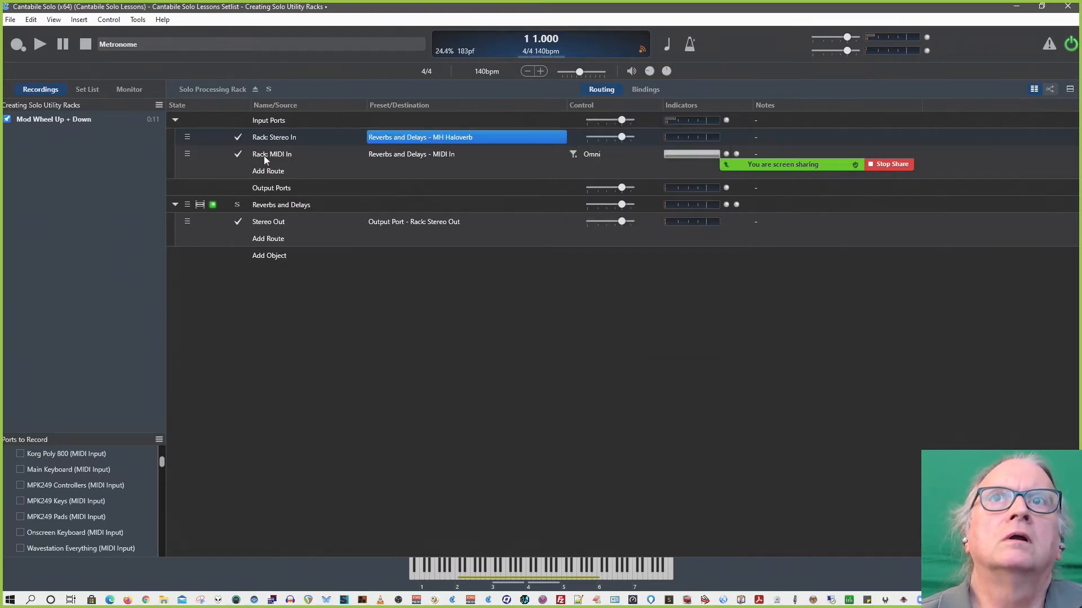
# Duplicate the rack's Stereo In route and set the copy's destination to Reverbs and Delays - Replika XT
pyautogui.rightClick(265, 137)
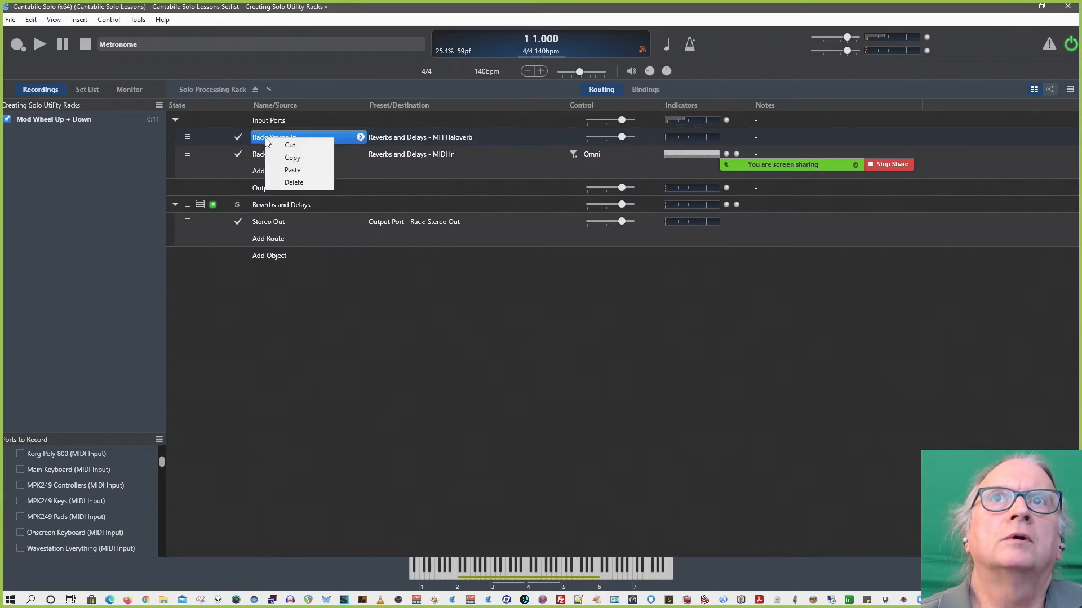
pyautogui.click(288, 163)
pyautogui.click(275, 171)
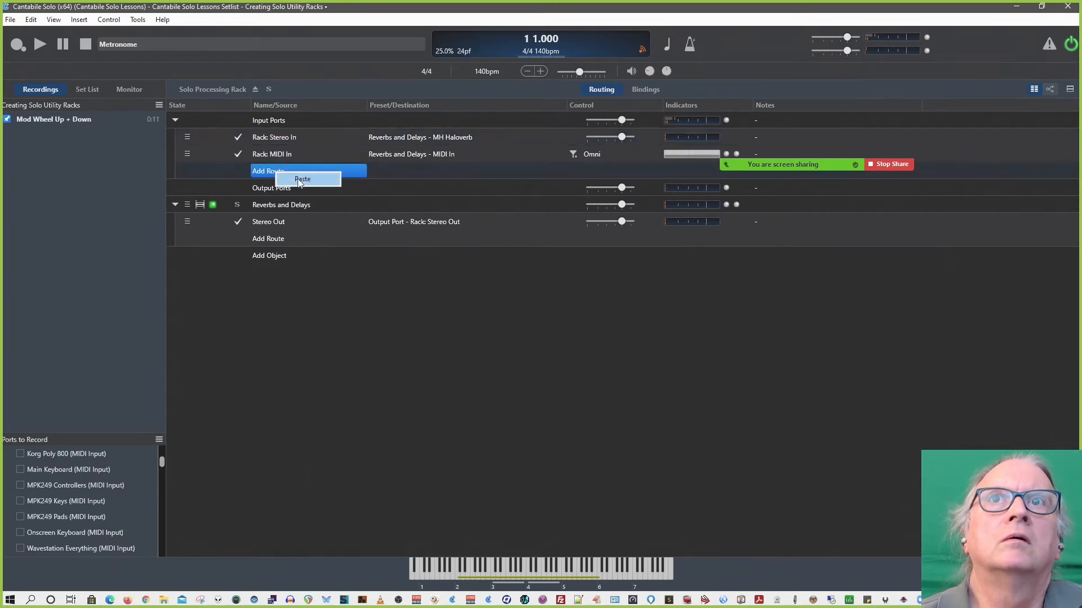
pyautogui.click(330, 179)
pyautogui.click(453, 175)
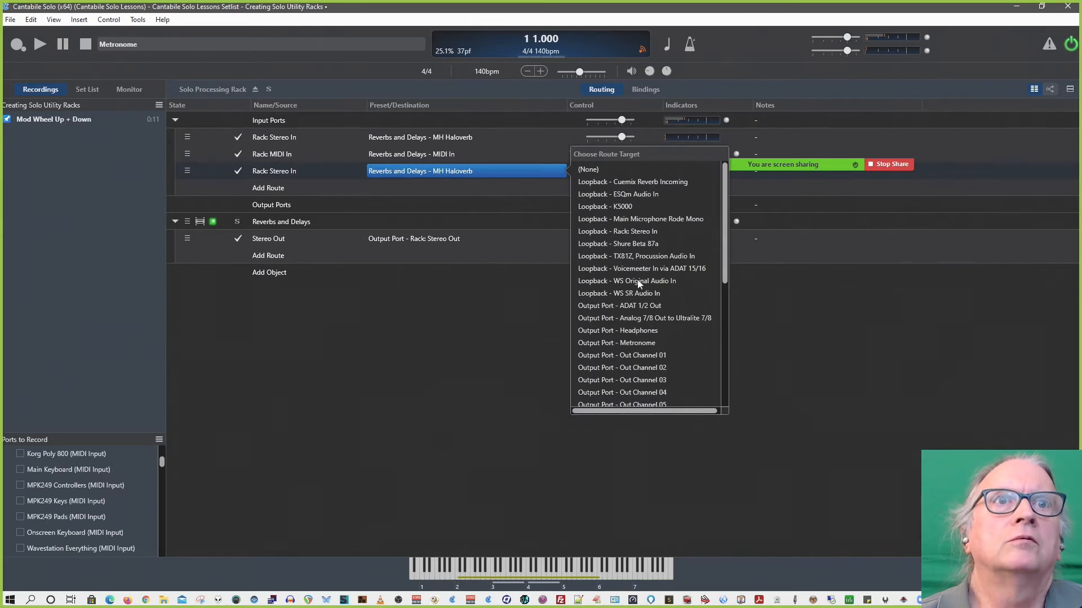
pyautogui.scroll(-7, 619, 291)
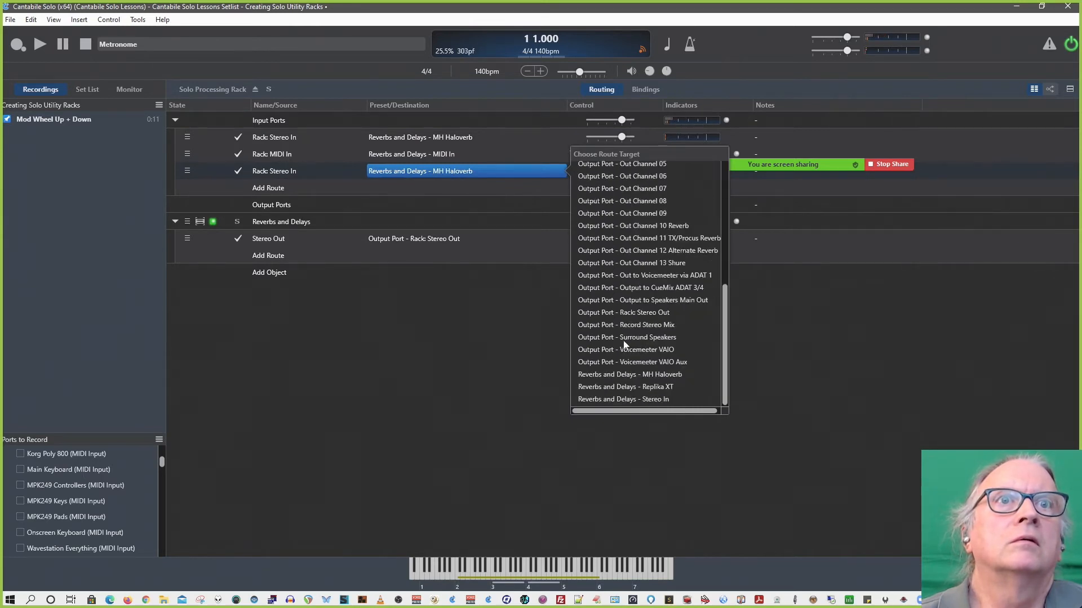
pyautogui.click(642, 387)
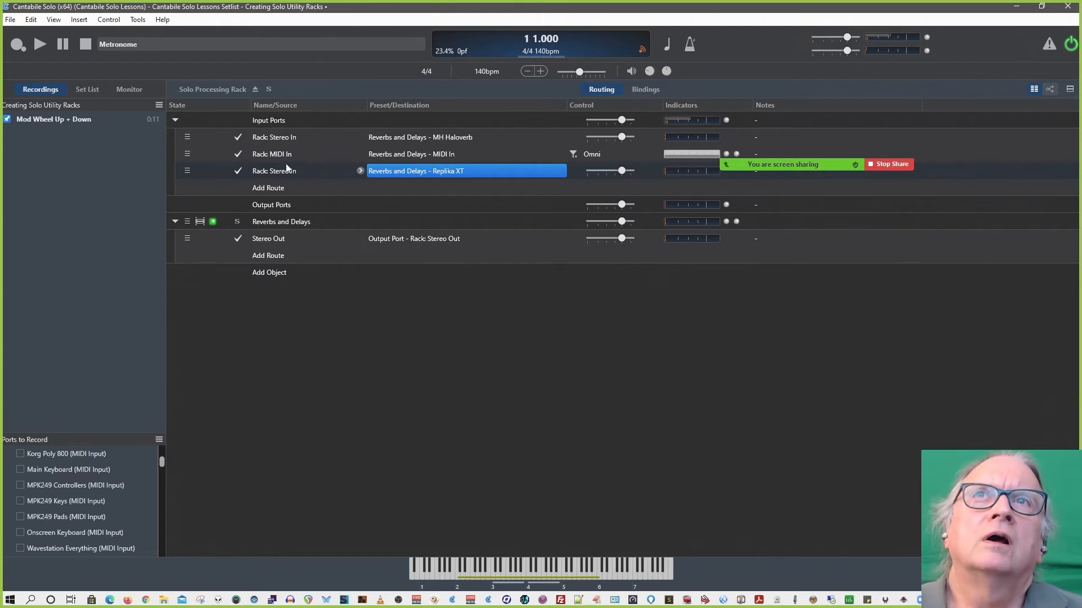
# Delete the Rack MIDI In route to Reverbs and Delays from the Solo Processing Rack's input ports
pyautogui.click(290, 221)
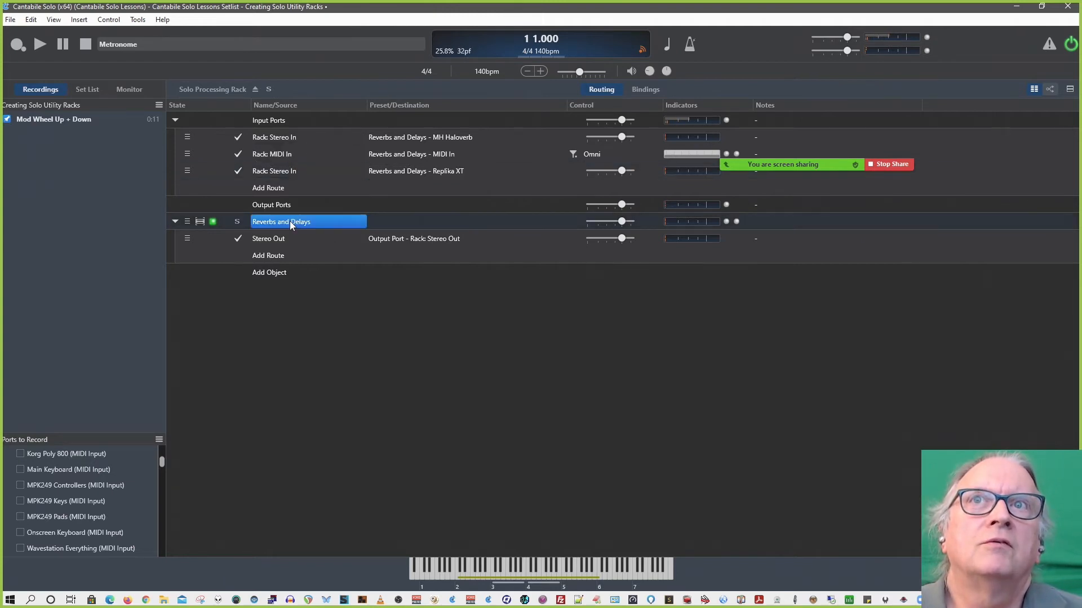
pyautogui.click(271, 156)
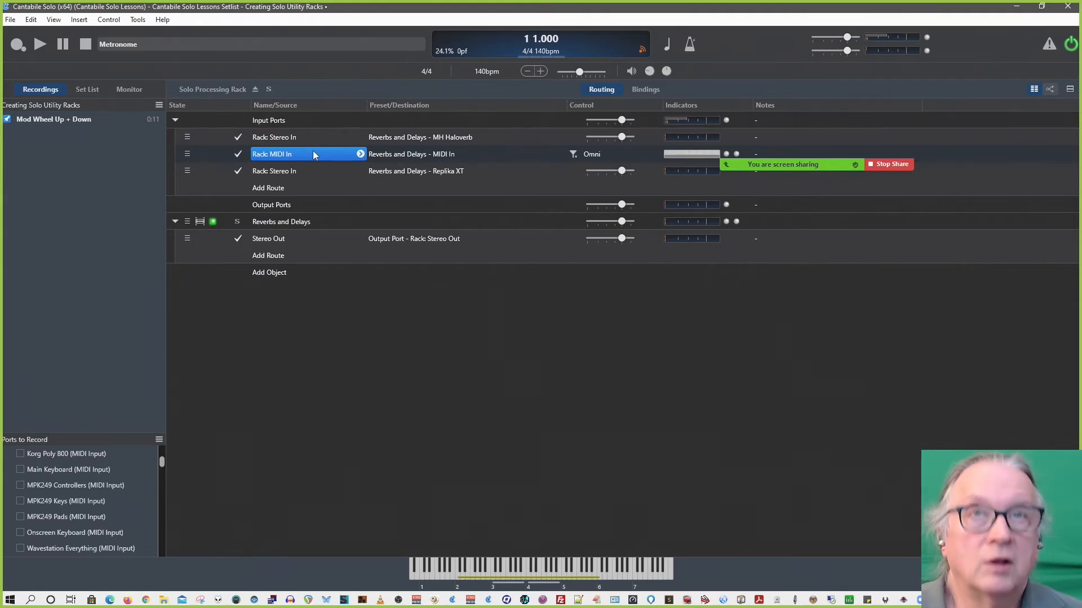
pyautogui.press('Delete')
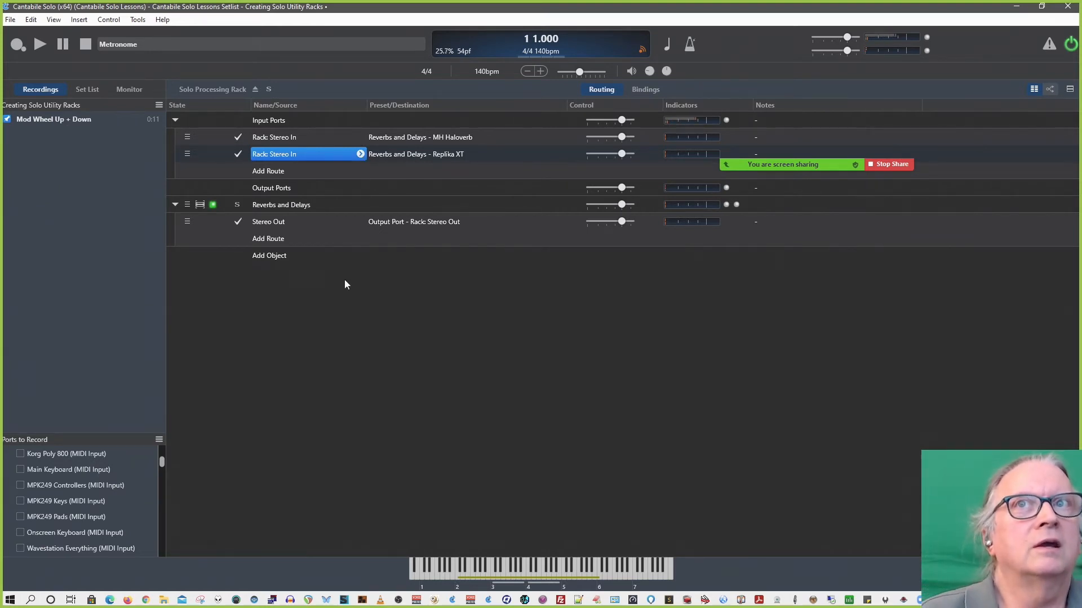
# Review the audio ports and the internal routing of the Reverbs and Delays rack
pyautogui.click(278, 209)
pyautogui.rightClick(278, 212)
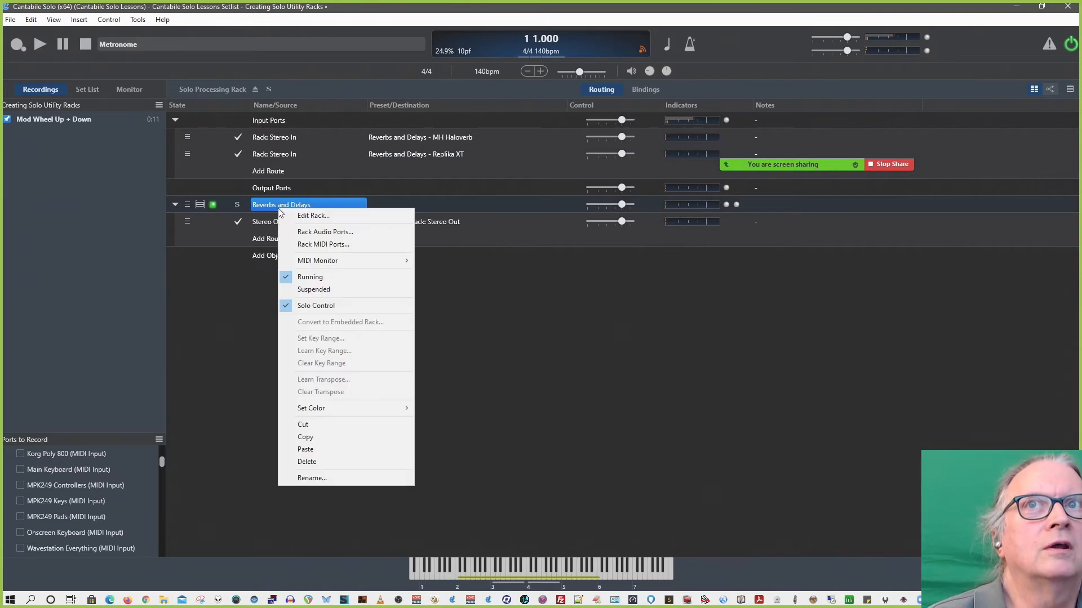
pyautogui.click(332, 233)
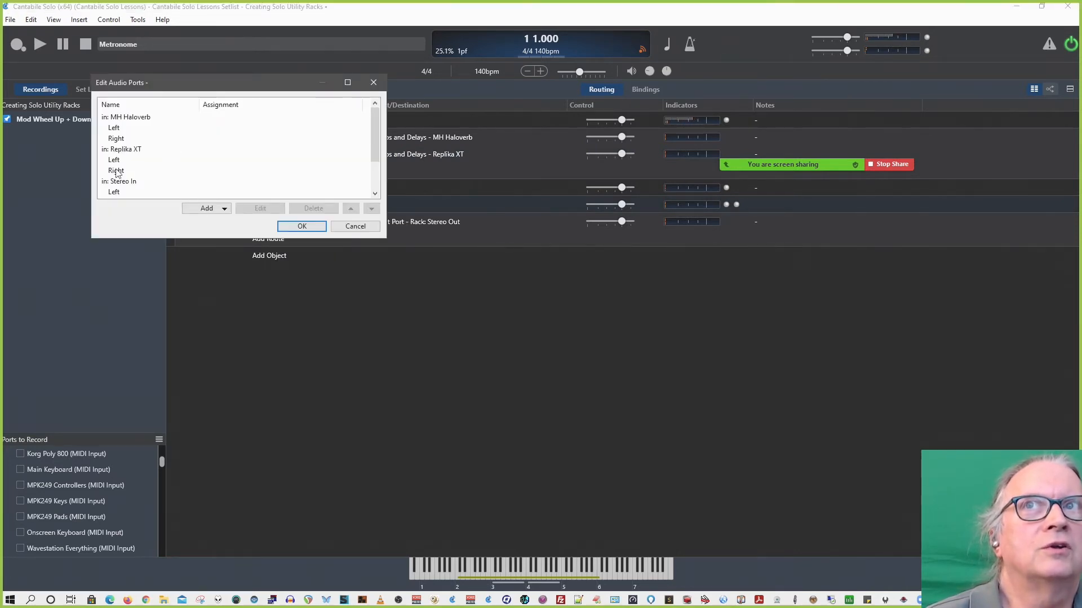
pyautogui.click(353, 226)
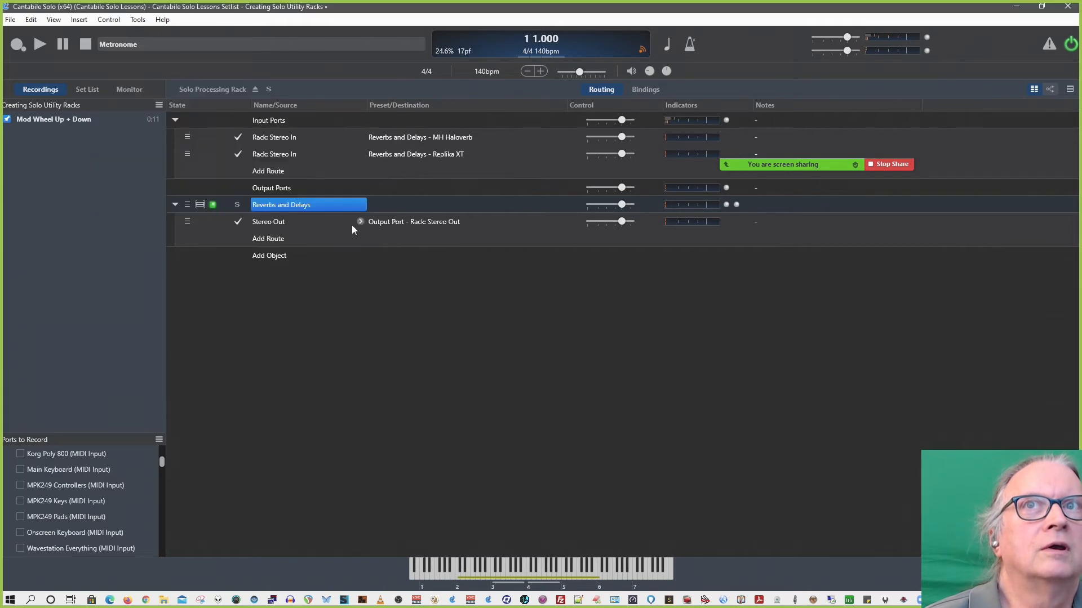
pyautogui.doubleClick(296, 206)
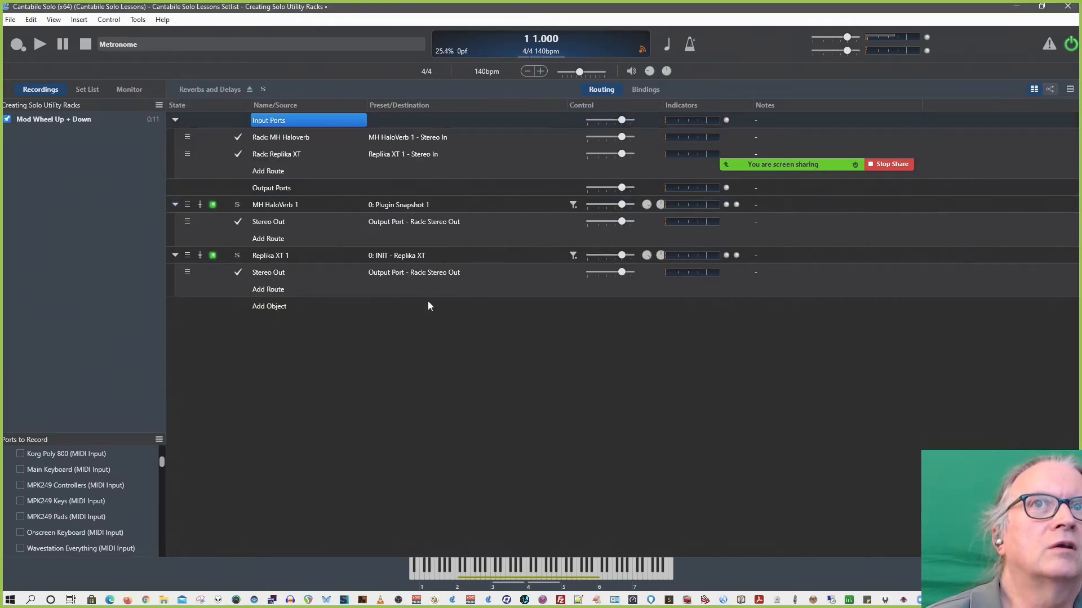
pyautogui.click(249, 89)
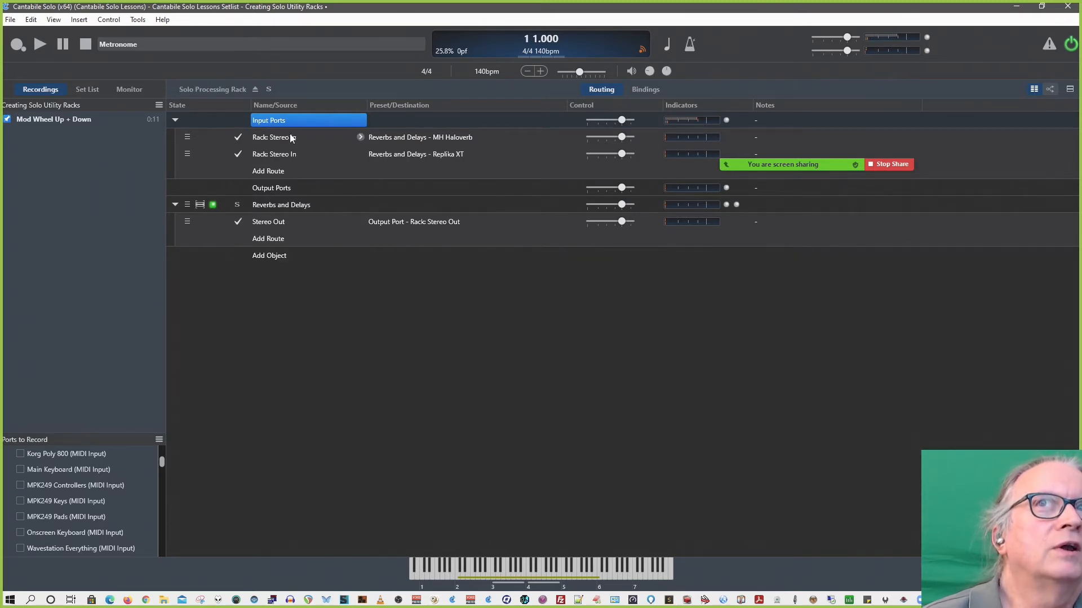
# Return to the song and add a MIDI input port named With Haloverb to the Solo Processing Rack
pyautogui.click(256, 88)
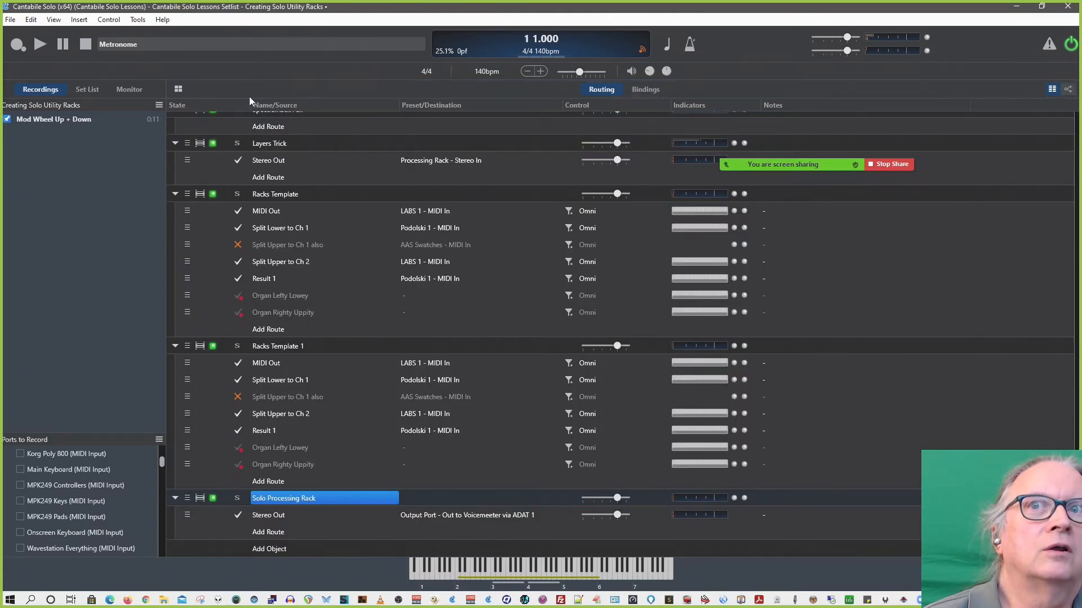
pyautogui.rightClick(314, 498)
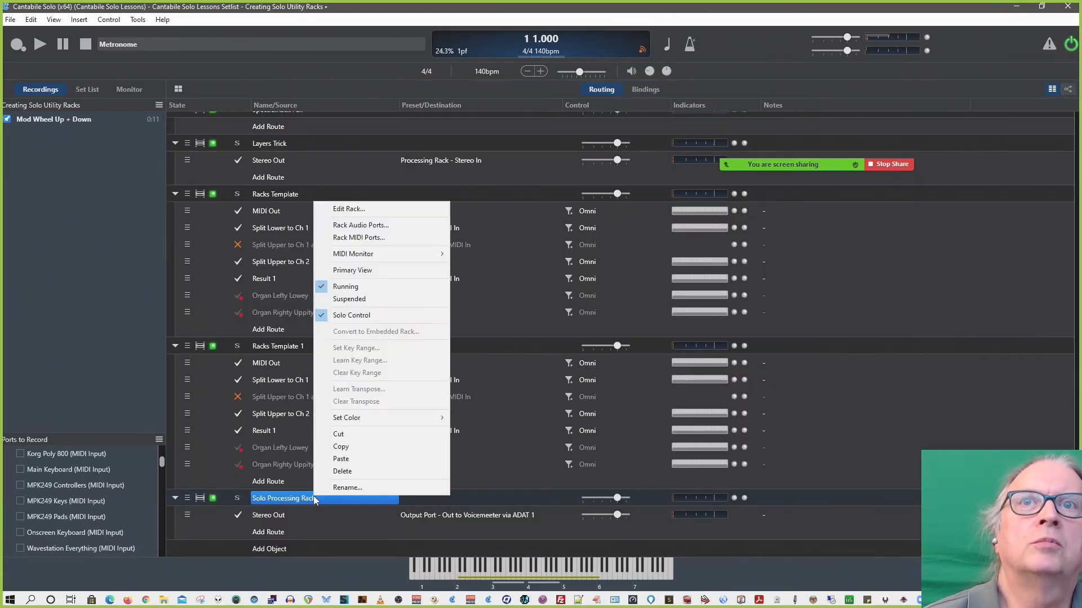
pyautogui.click(393, 239)
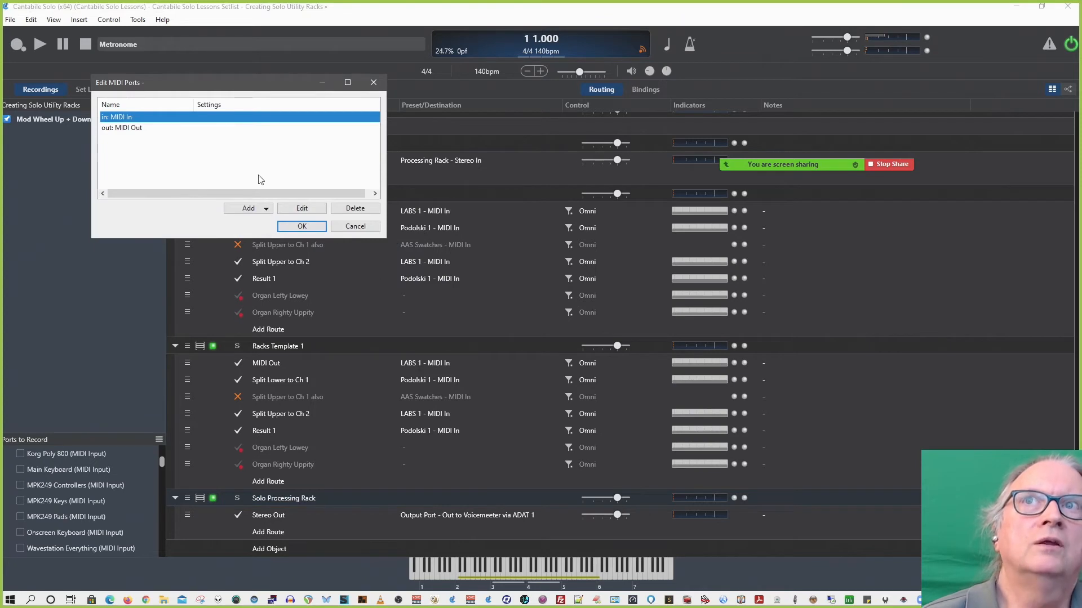
pyautogui.click(266, 208)
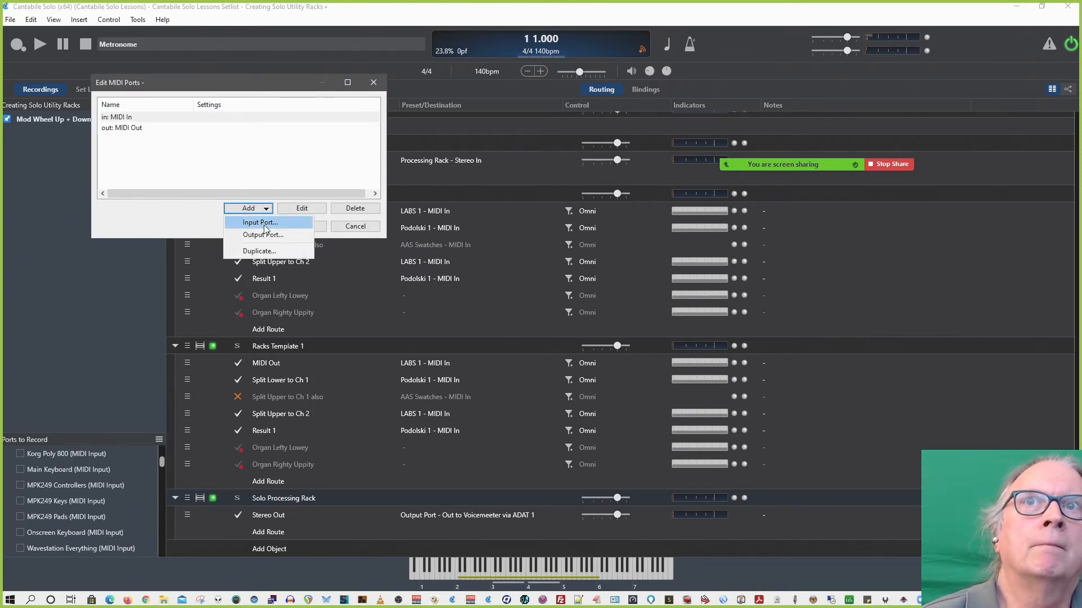
pyautogui.click(262, 225)
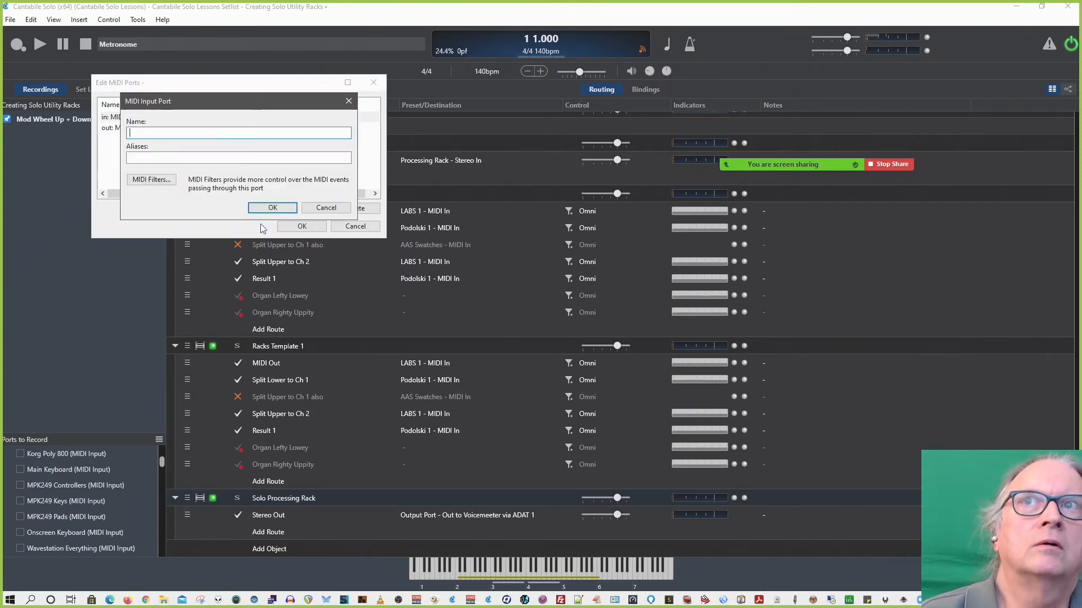
pyautogui.write('With ')
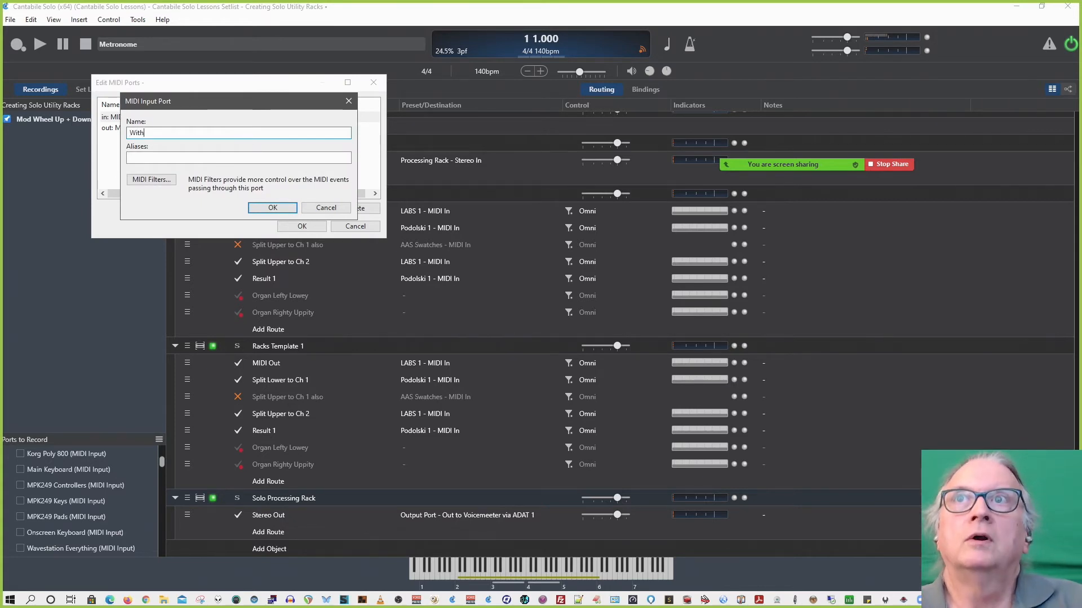
pyautogui.write('Ha')
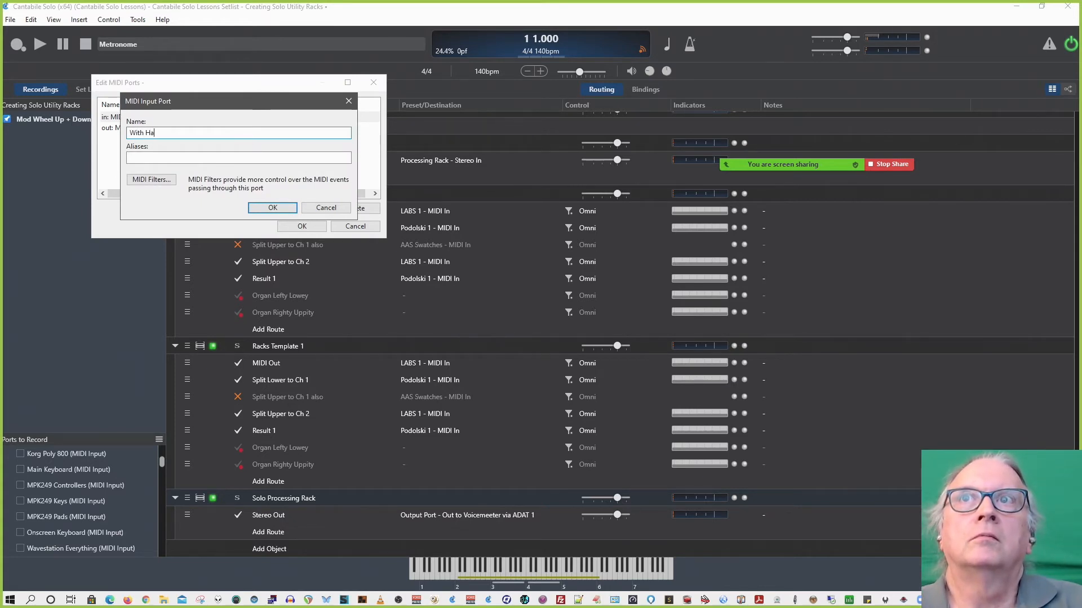
pyautogui.write('ooverb')
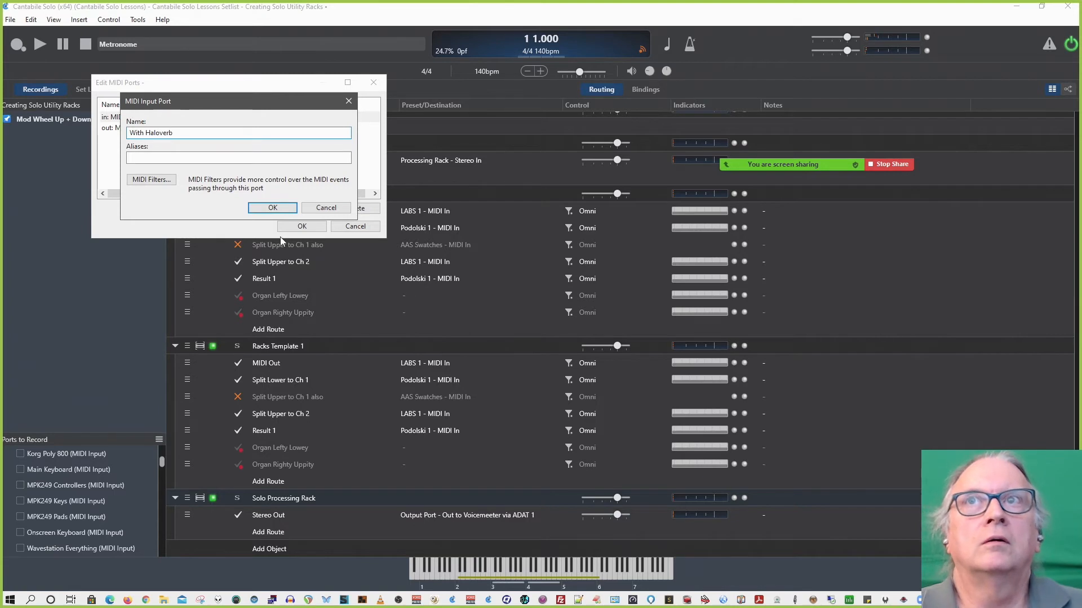
pyautogui.click(273, 208)
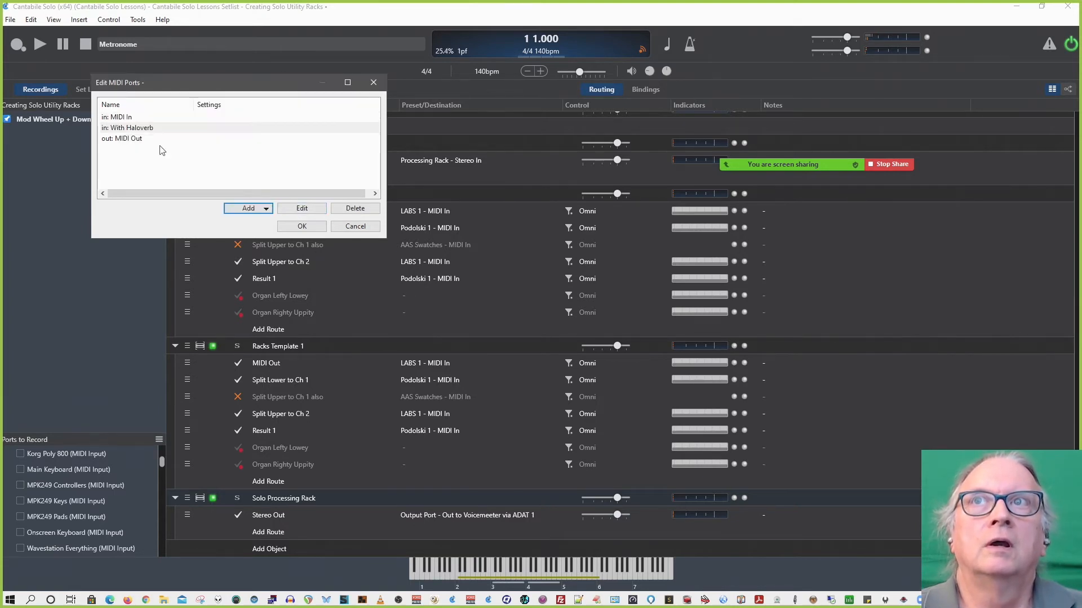
# Add a second MIDI input port named With Replika to the Solo Processing Rack
pyautogui.click(265, 208)
pyautogui.click(264, 223)
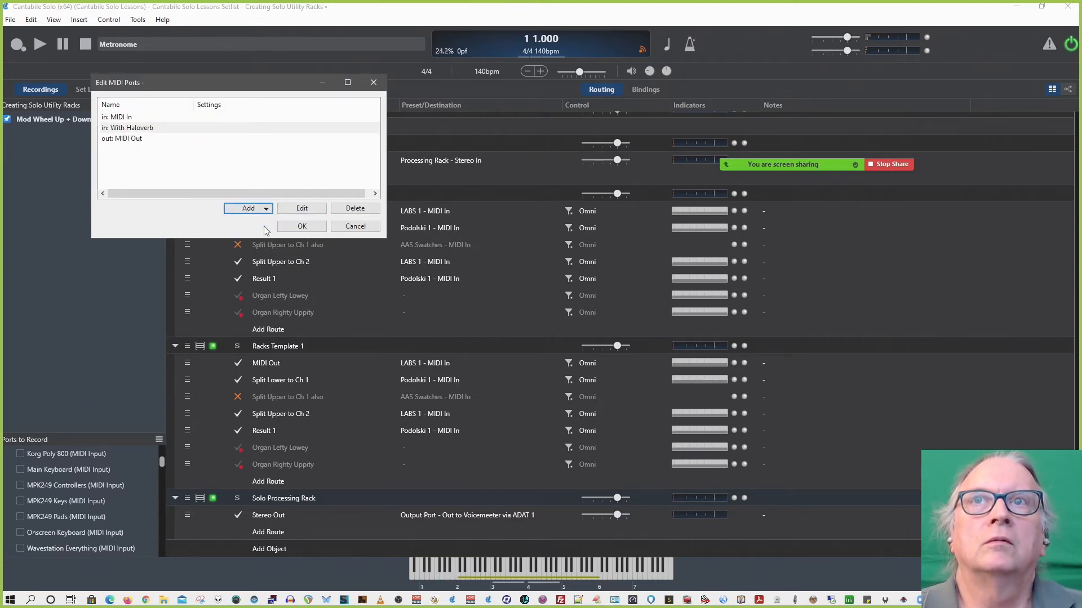
pyautogui.write('With')
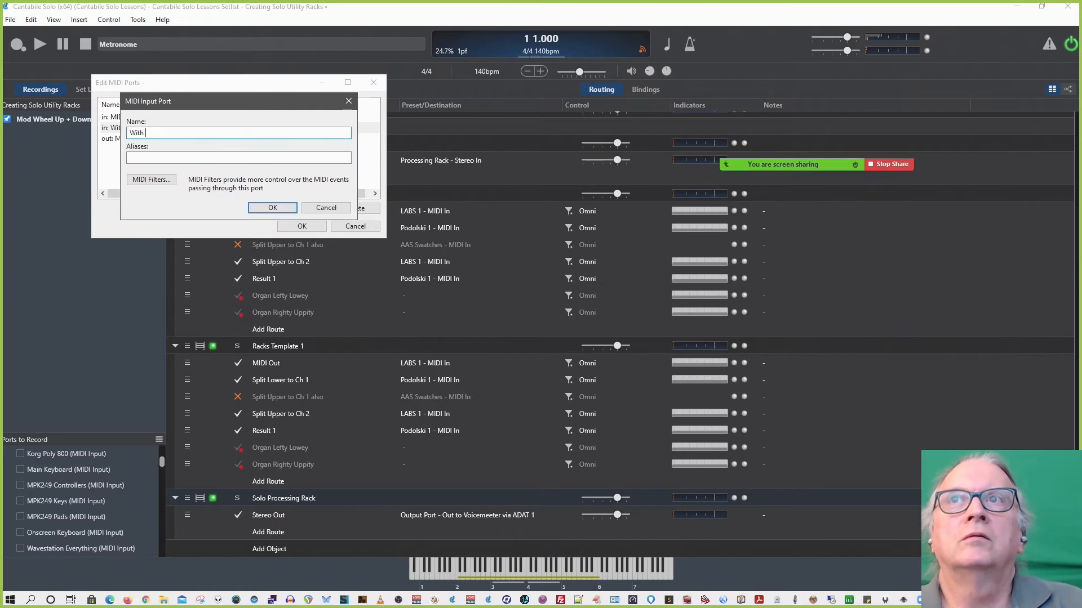
pyautogui.write(' Replika')
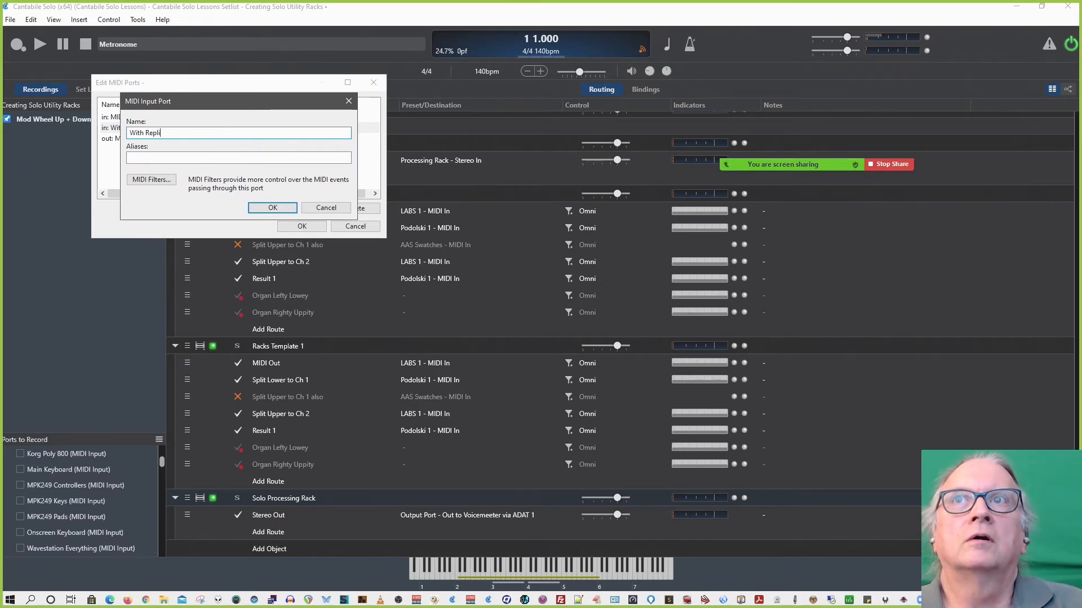
pyautogui.press('Return')
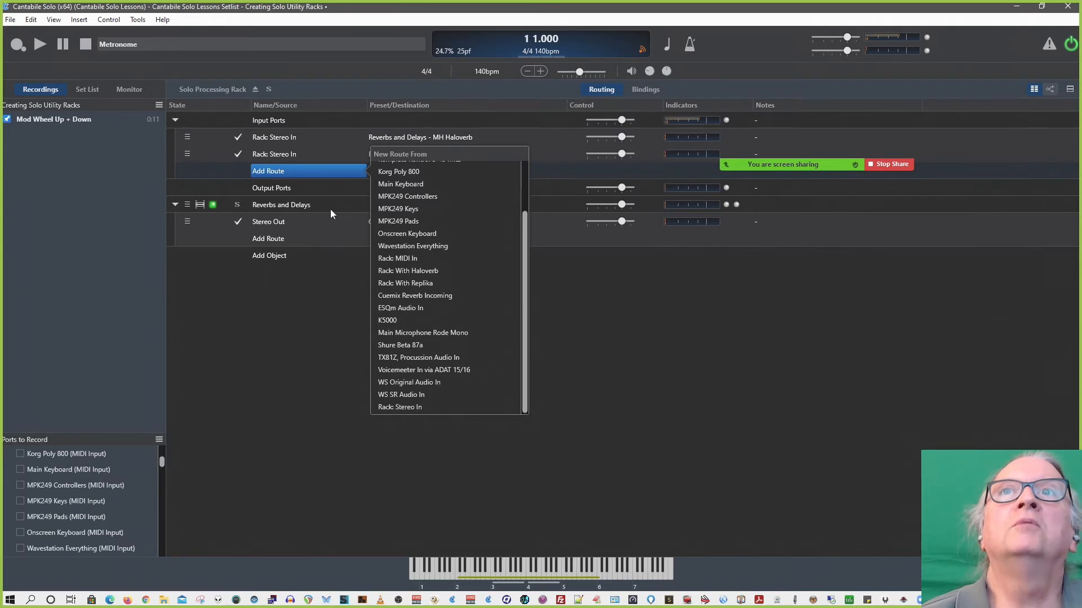
# Return to the song and review the Solo Processing Rack's MIDI ports without changing them
pyautogui.click(257, 89)
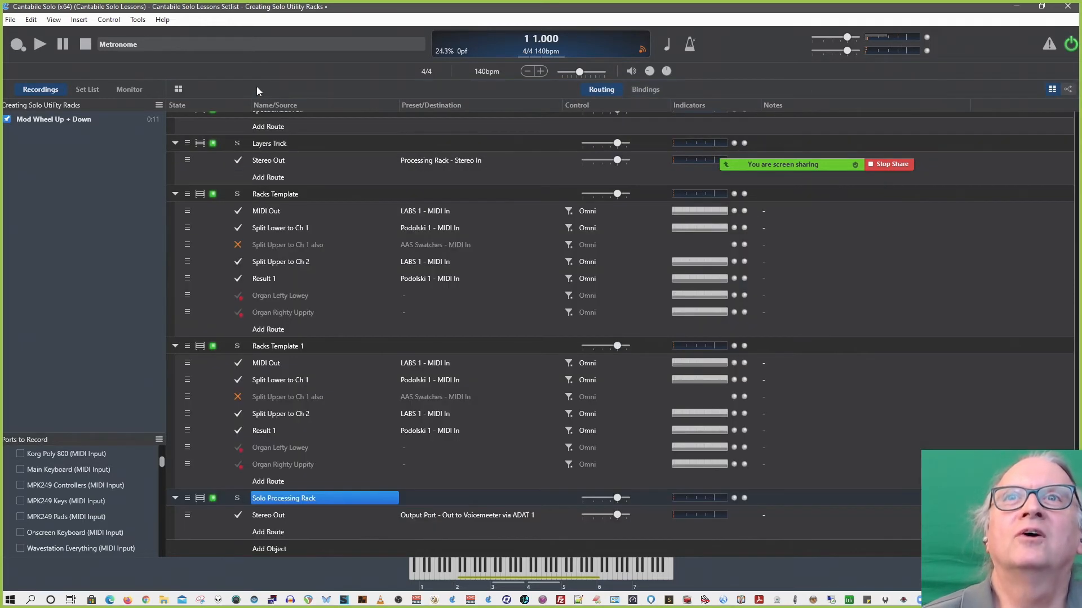
pyautogui.rightClick(287, 500)
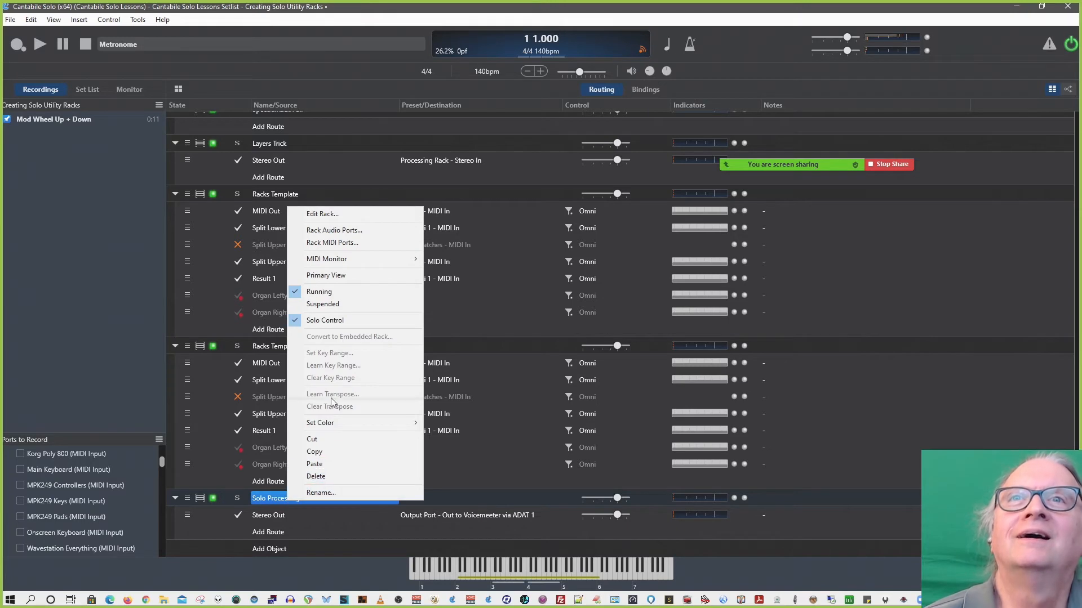
pyautogui.click(339, 243)
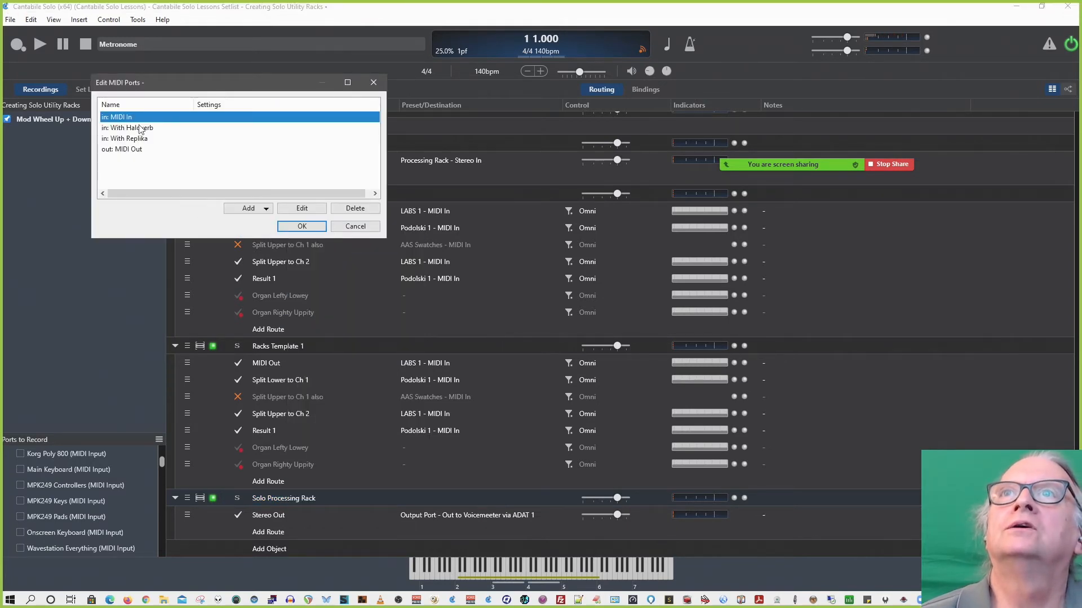
pyautogui.click(144, 129)
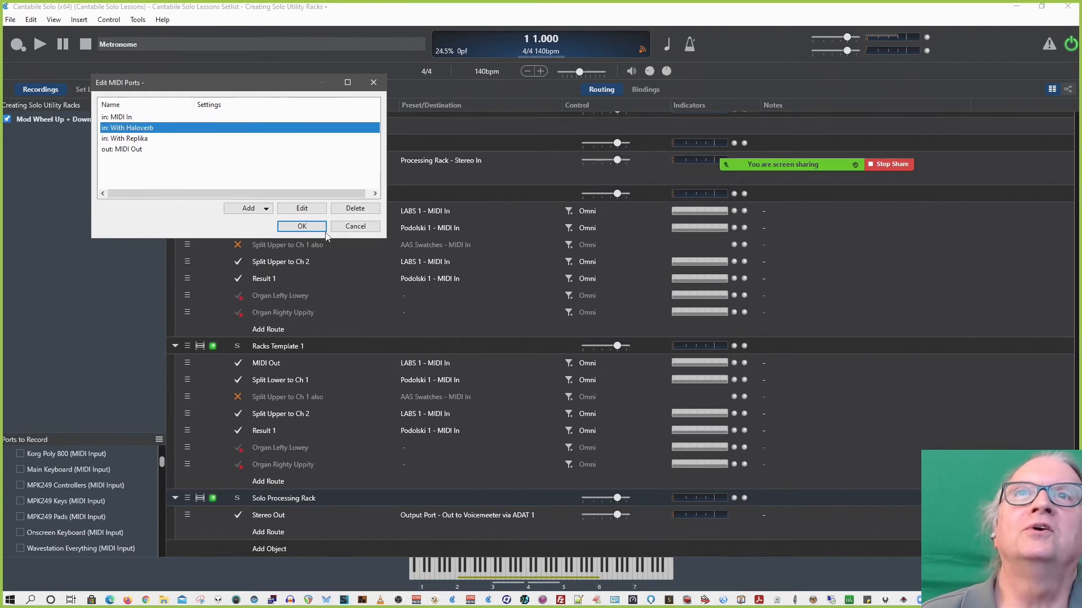
pyautogui.click(349, 228)
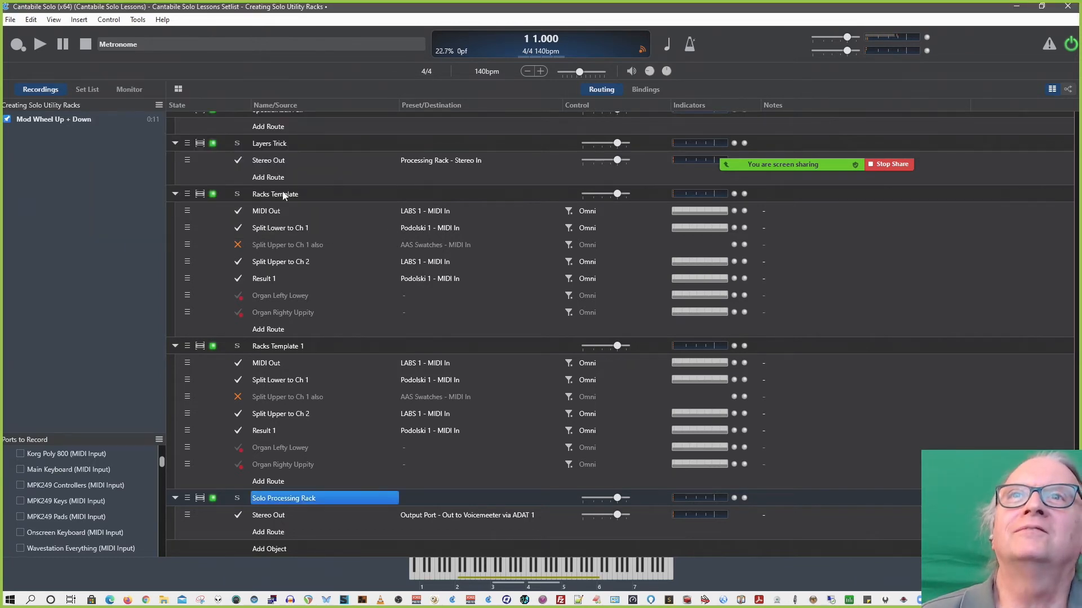
# Add a stereo audio input port named With MH Haloverb to the Solo Processing Rack
pyautogui.rightClick(302, 498)
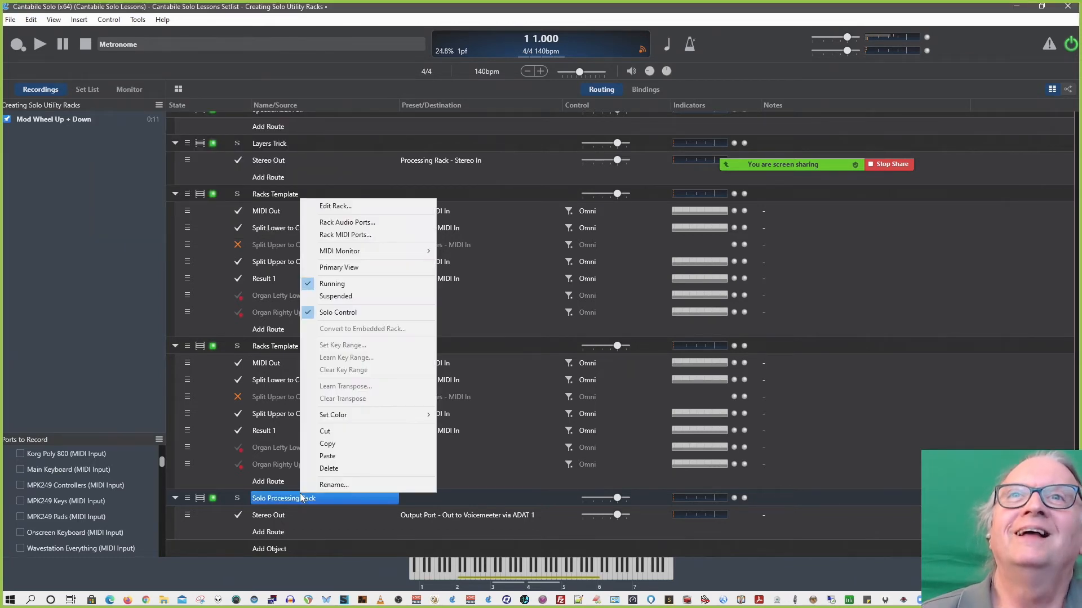
pyautogui.click(357, 223)
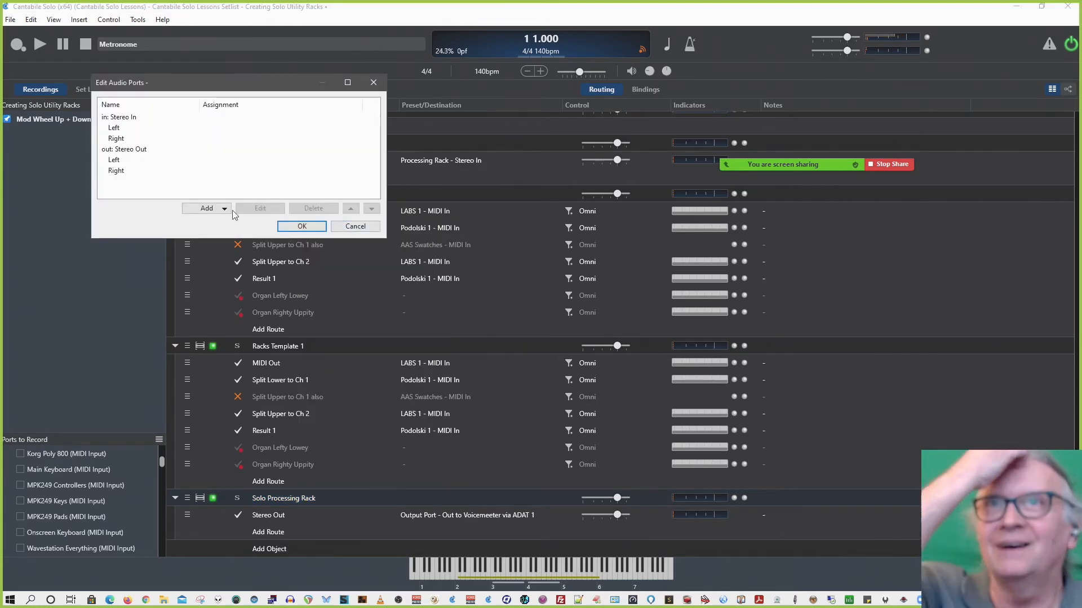
pyautogui.click(223, 208)
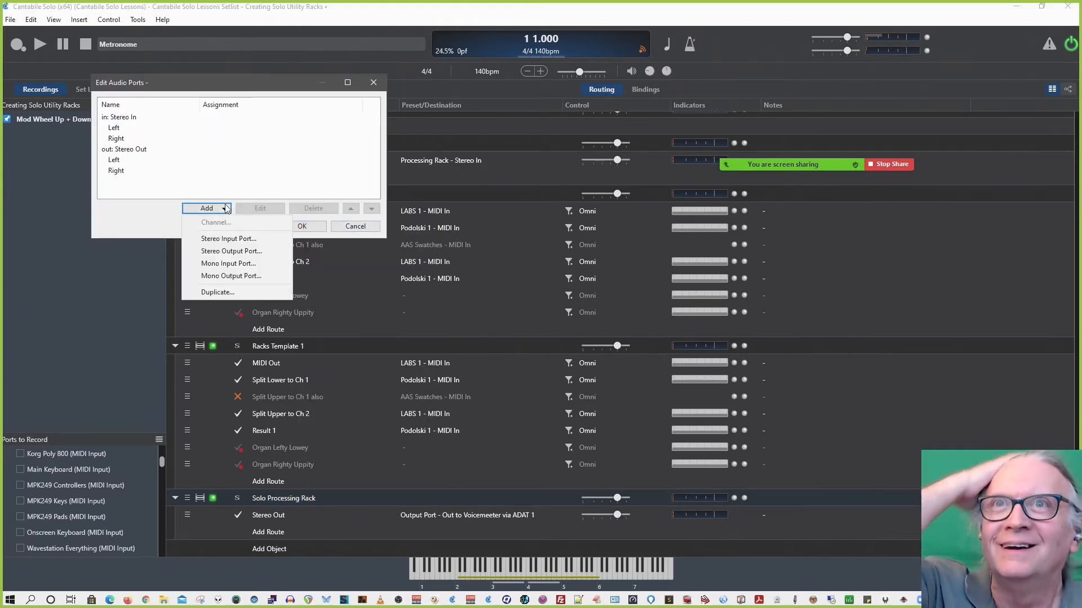
pyautogui.click(236, 239)
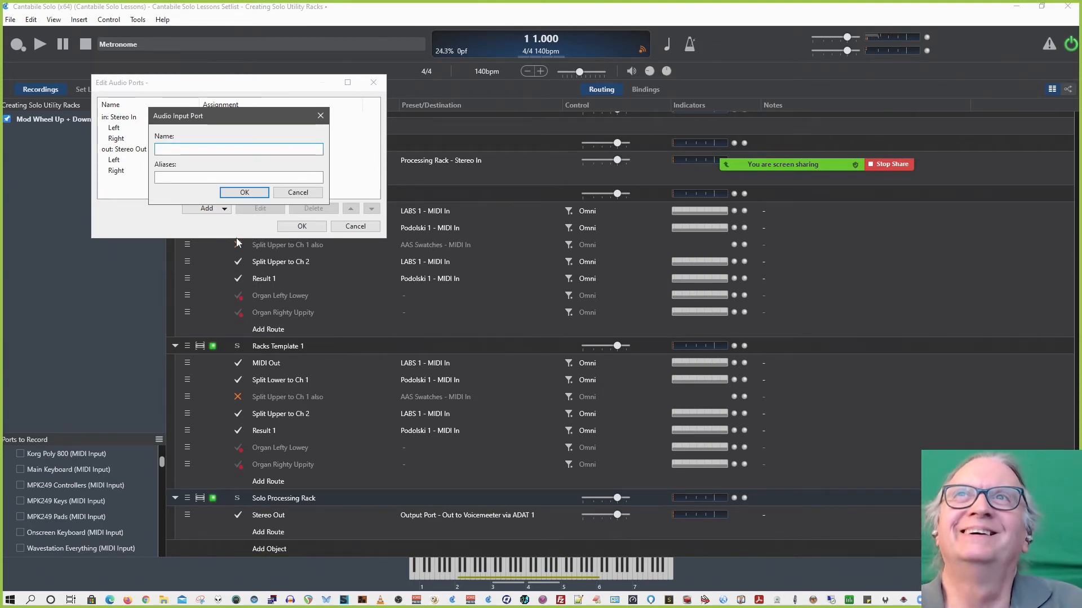
pyautogui.write('MH')
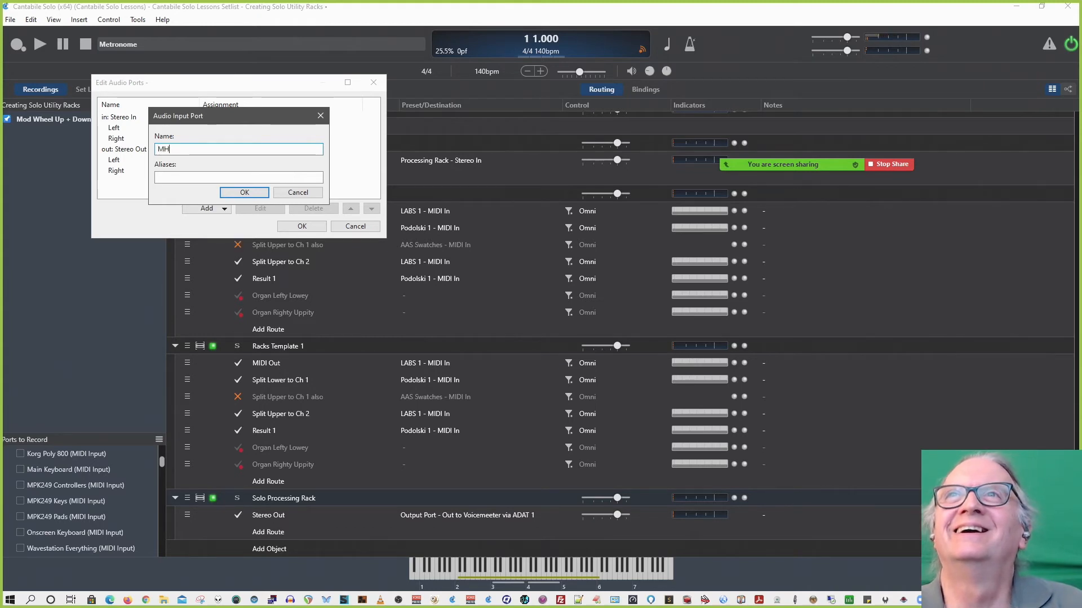
pyautogui.write(' Haloverb')
pyautogui.hotkey('ctrl', 'Left')
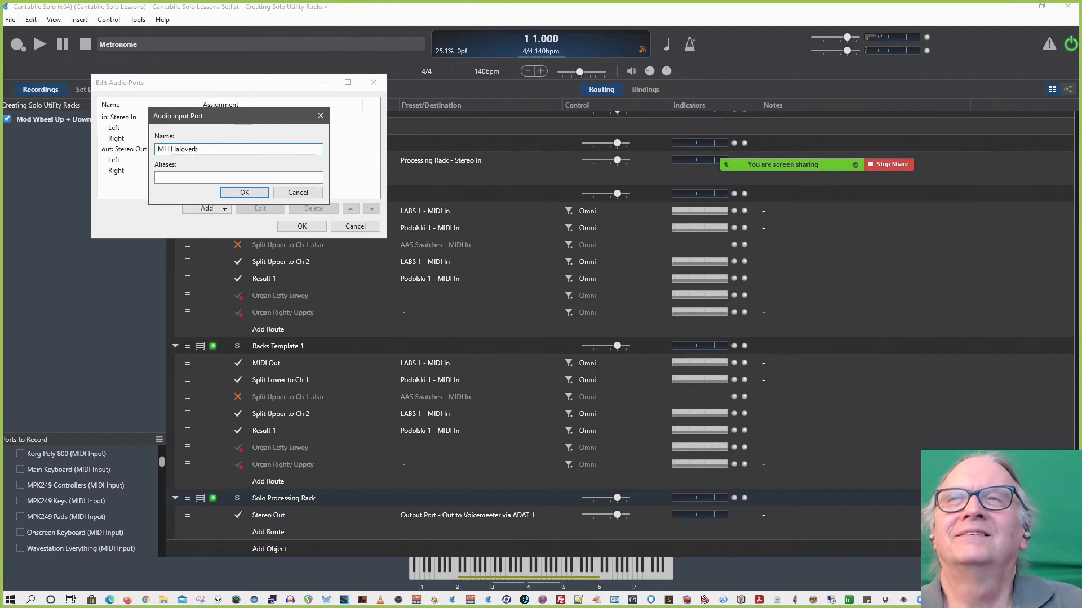
pyautogui.write('With')
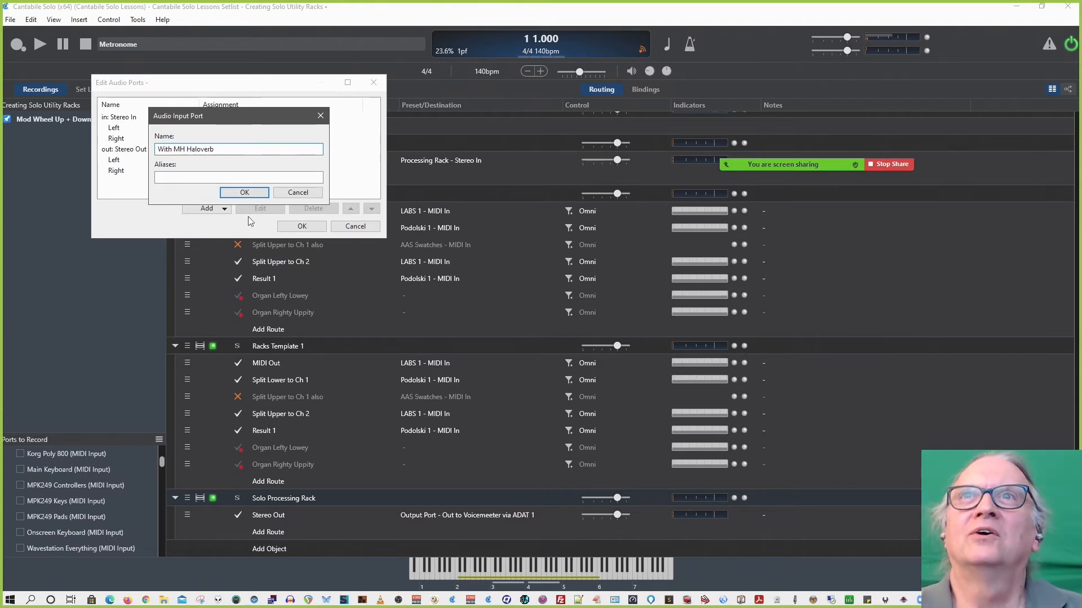
pyautogui.click(245, 193)
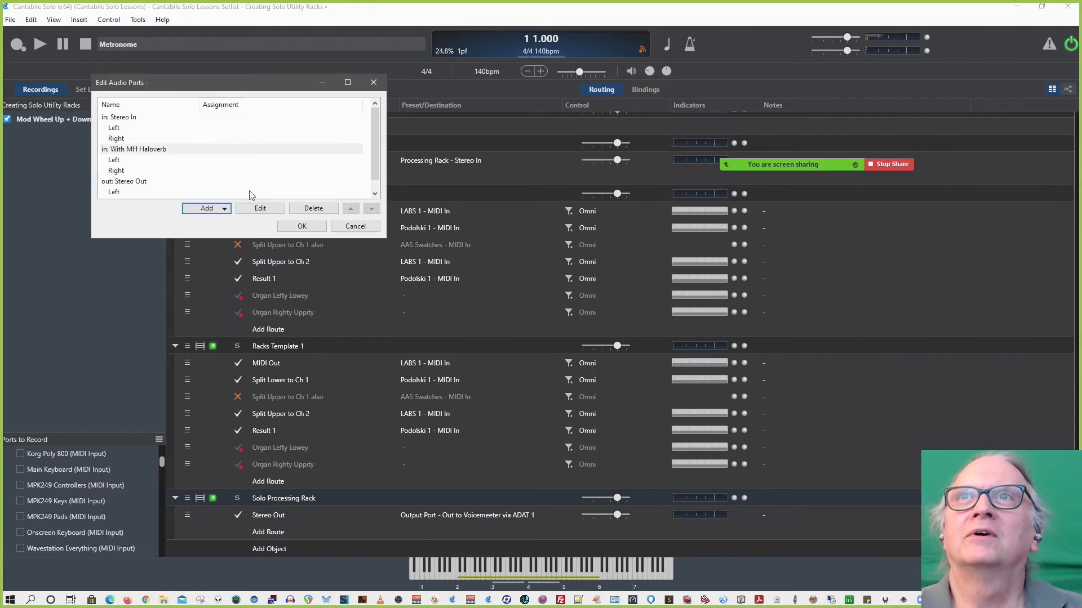
# Add another stereo audio input port named With Replika XT and accept the rack's audio port changes
pyautogui.click(209, 206)
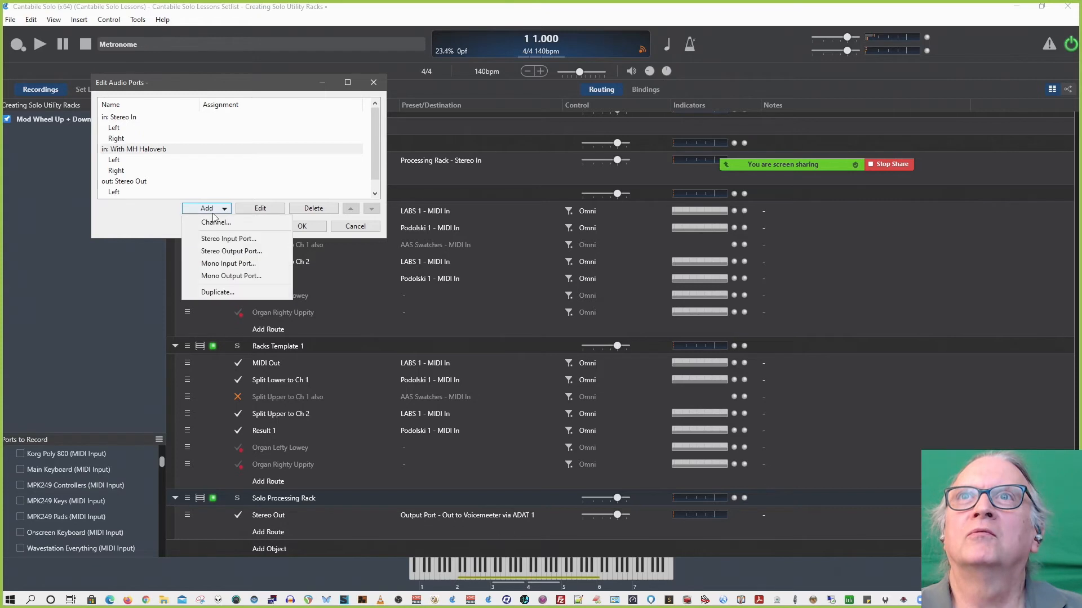
pyautogui.click(236, 237)
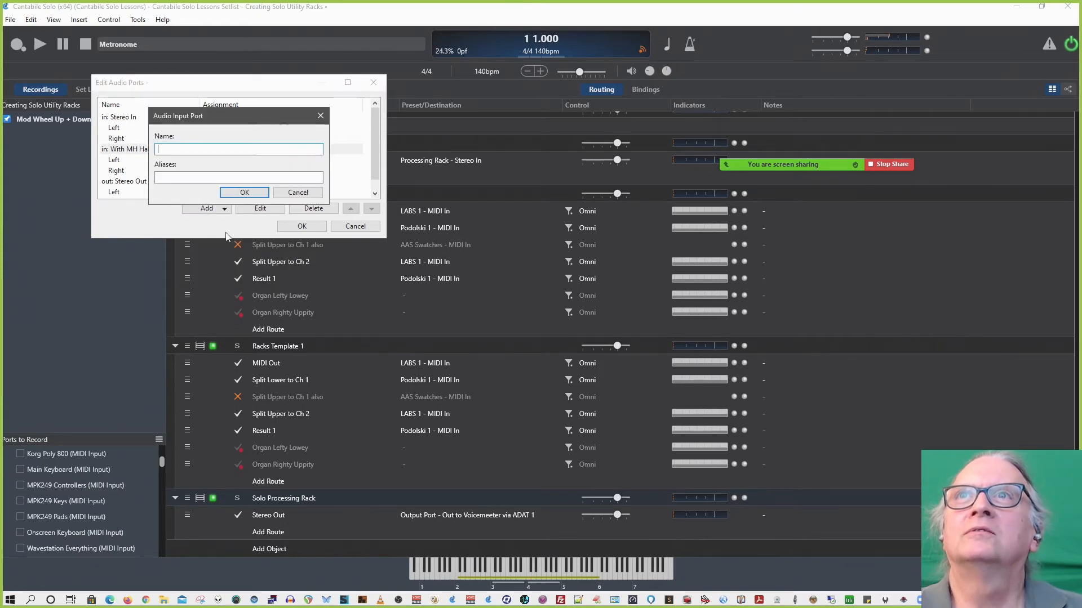
pyautogui.write('With ')
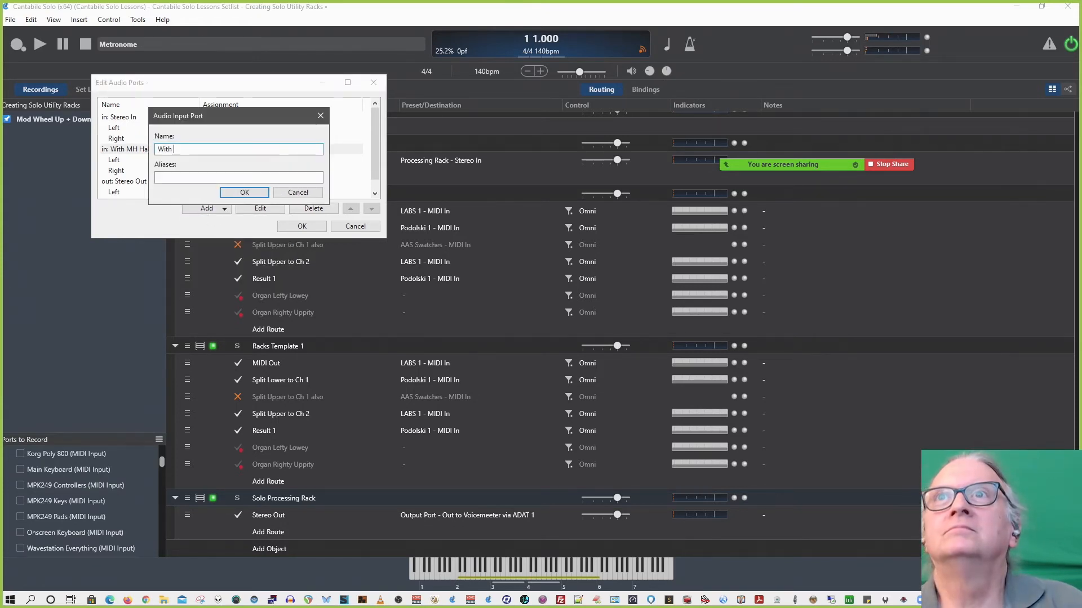
pyautogui.write('Replika XT')
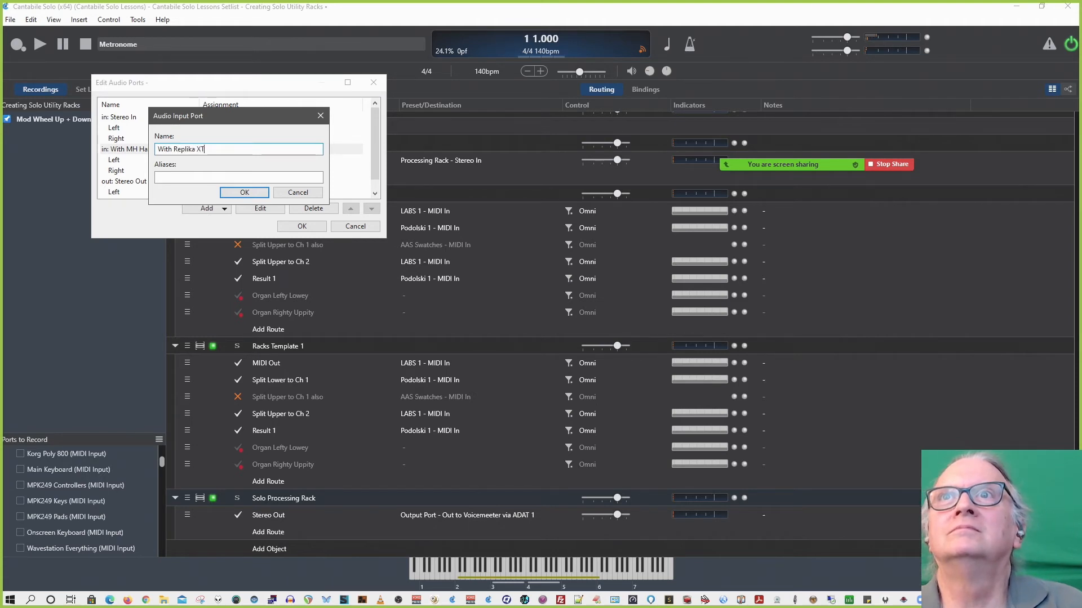
pyautogui.press('Return')
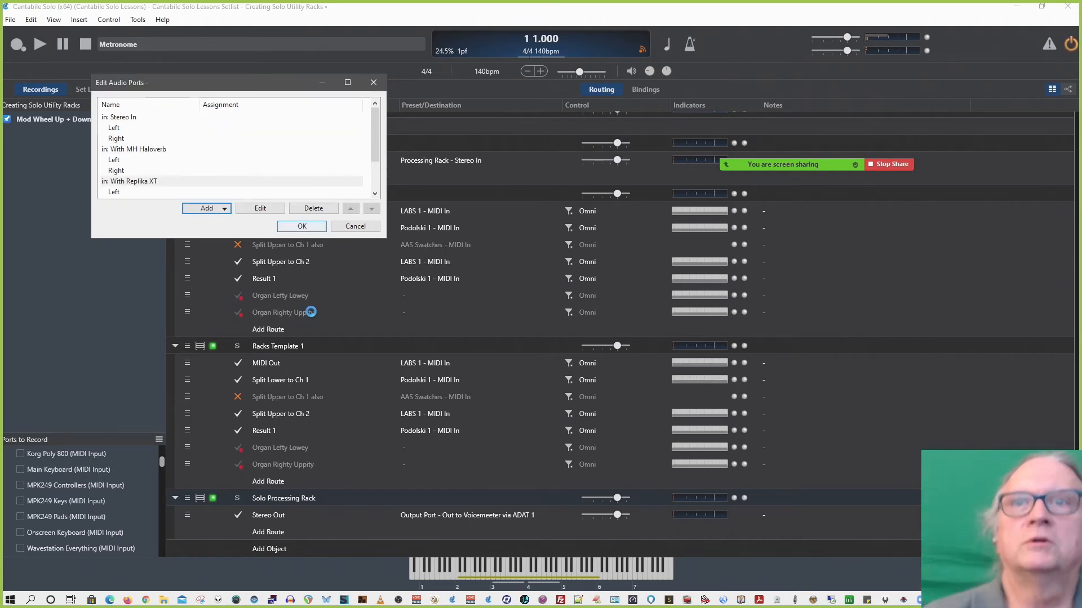
# Inside the Solo Processing Rack, source the MH Haloverb route from Rack: With MH Haloverb and the Replika XT route from Rack: With Replika XT
pyautogui.click(299, 498)
pyautogui.doubleClick(299, 498)
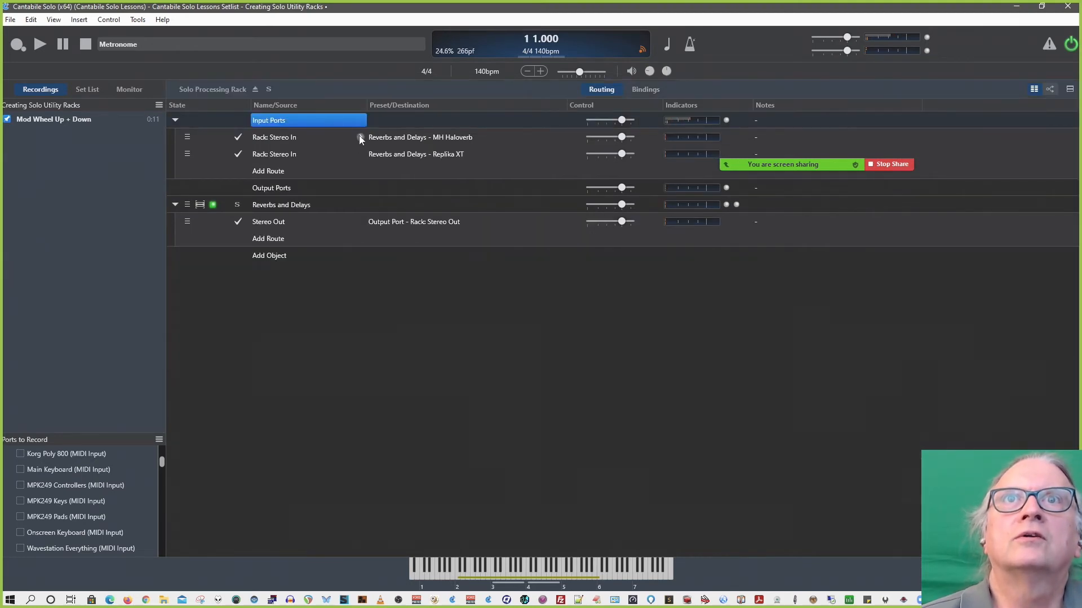
pyautogui.click(360, 137)
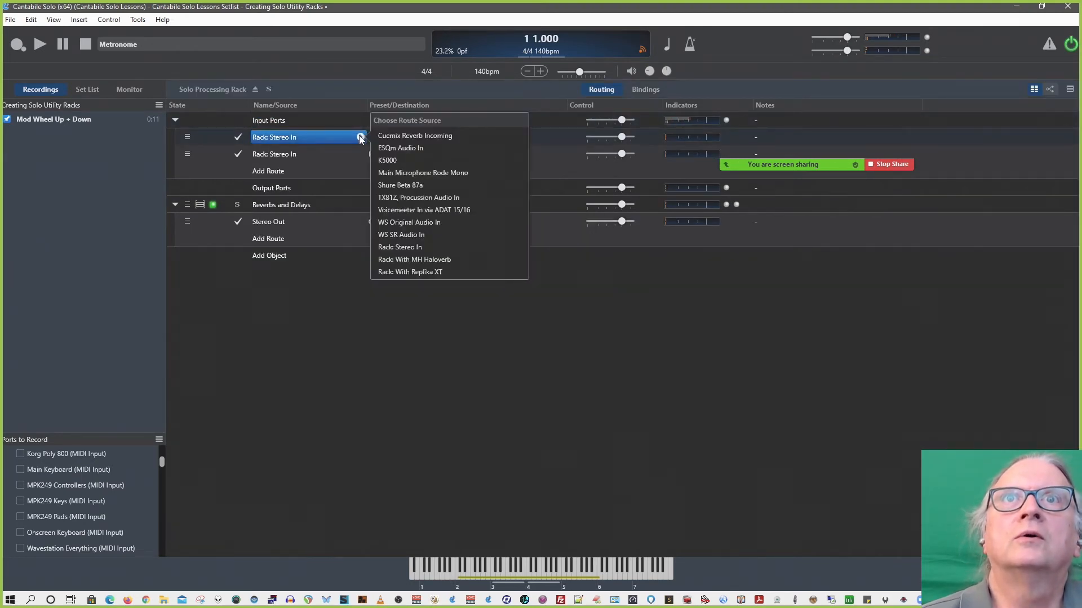
pyautogui.click(432, 258)
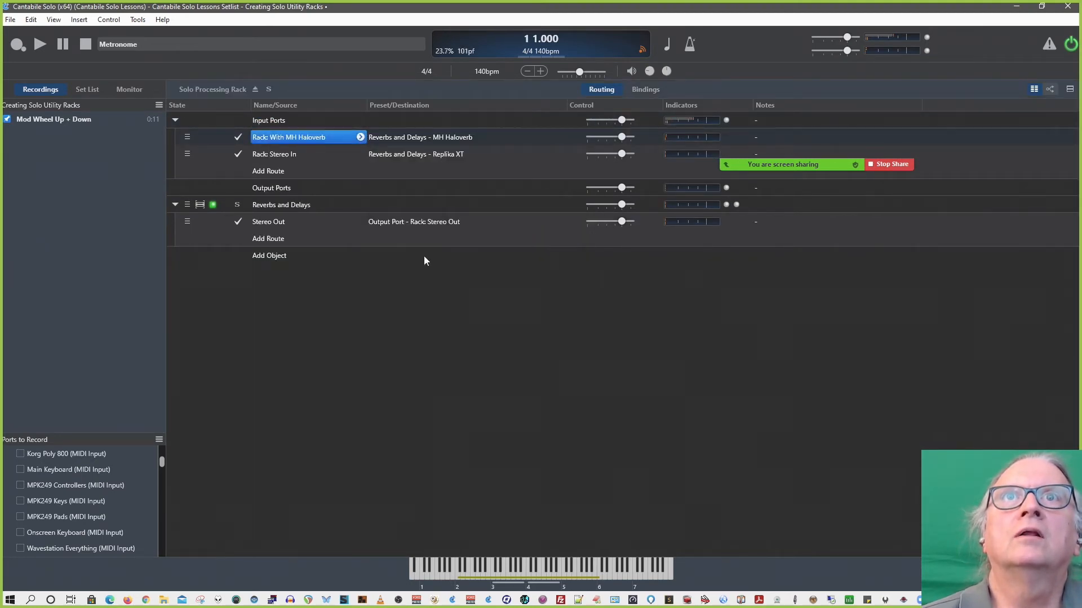
pyautogui.click(360, 154)
pyautogui.click(426, 289)
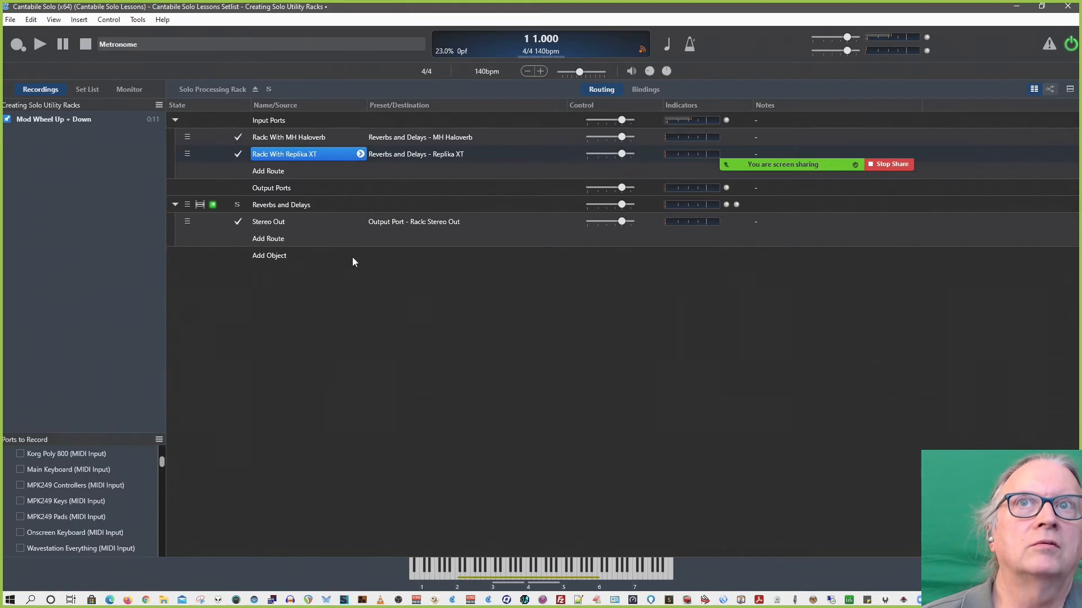
# Open the Reverbs and Delays rack inside the Solo Processing Rack, review its routing and save options, and return to the song
pyautogui.click(288, 205)
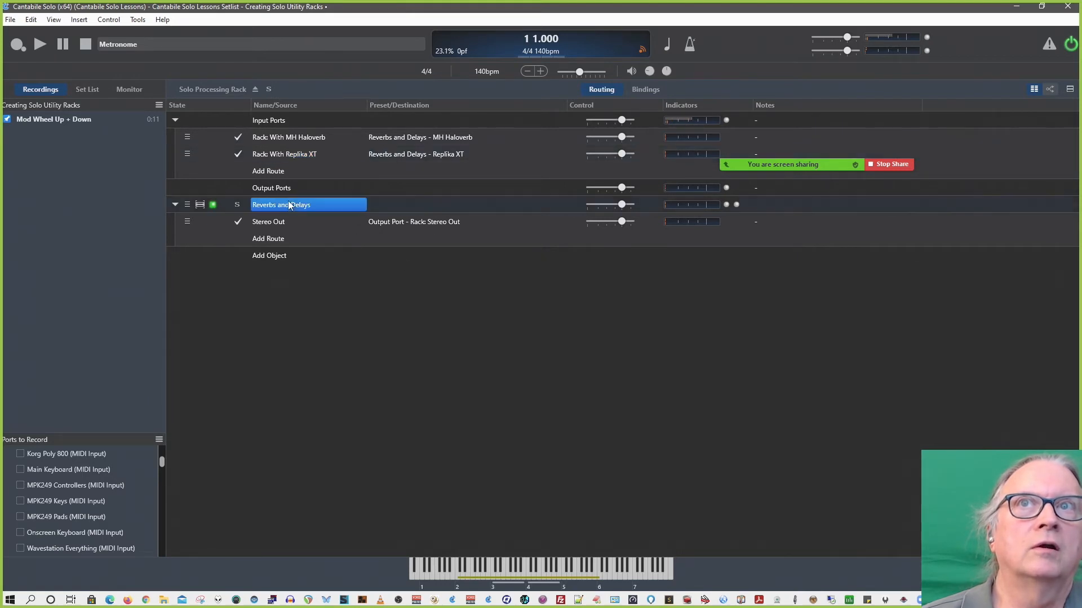
pyautogui.doubleClick(288, 205)
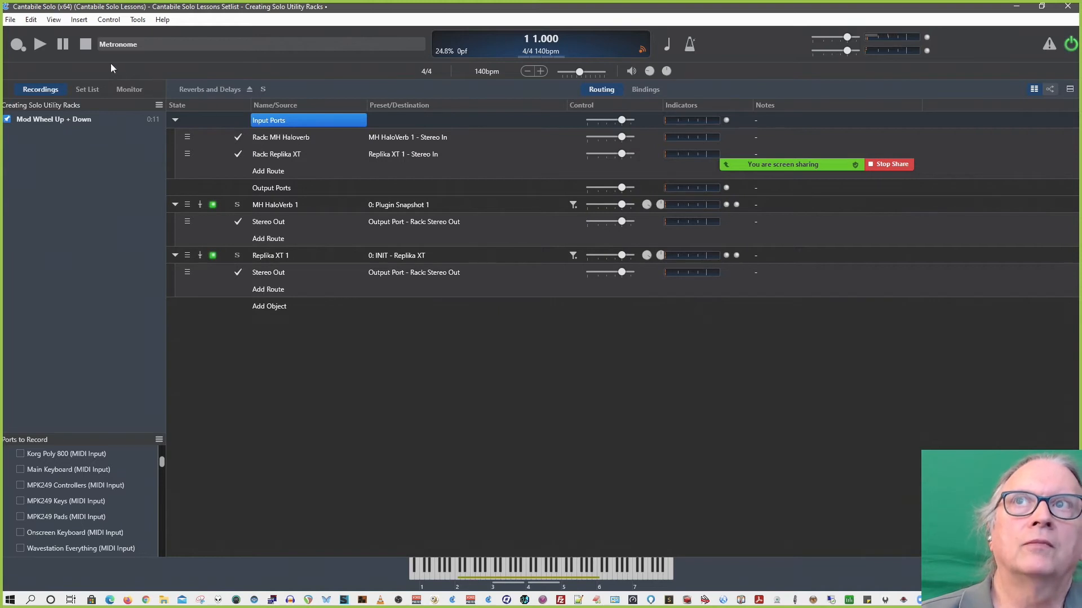
pyautogui.click(10, 20)
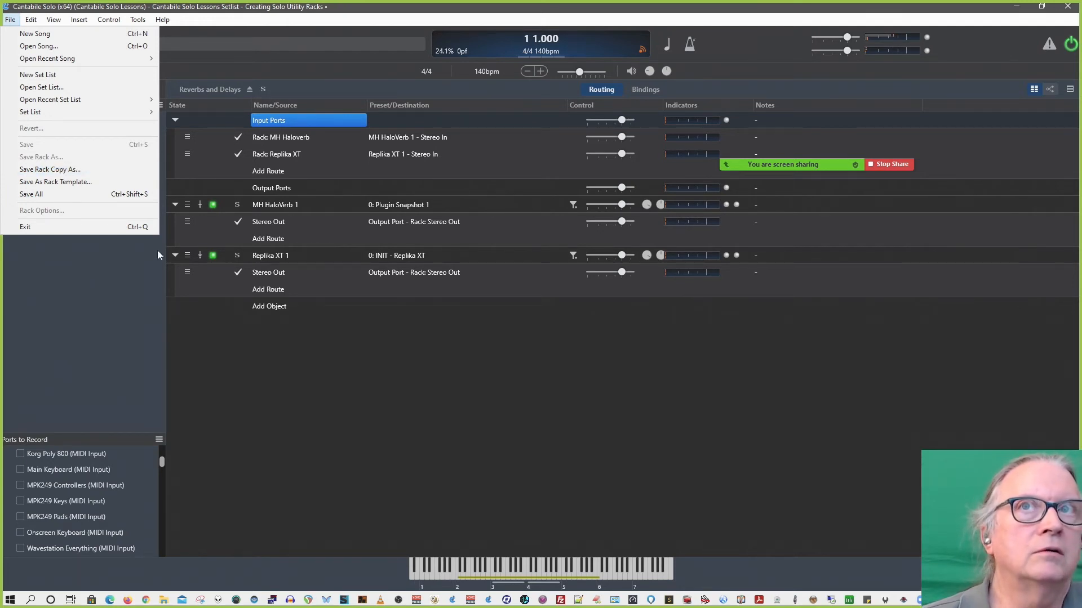
pyautogui.click(279, 354)
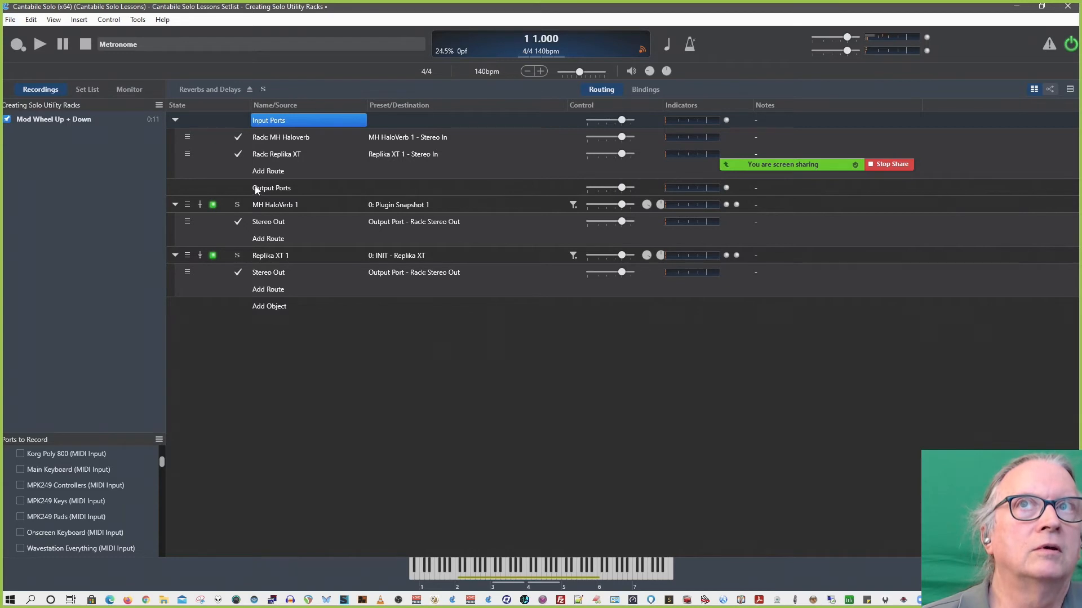
pyautogui.click(249, 89)
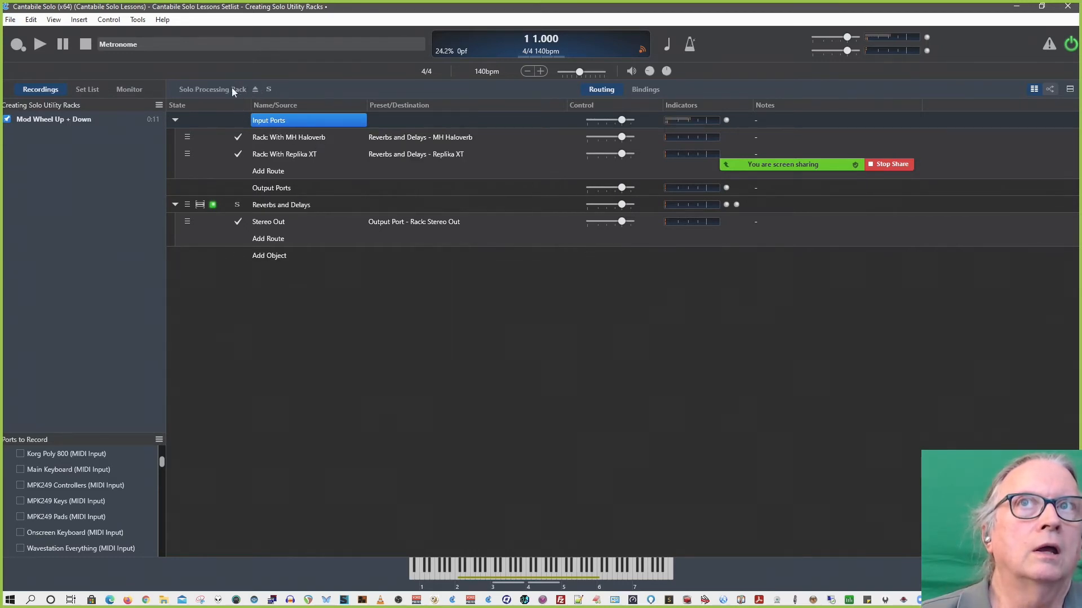
pyautogui.click(254, 91)
# Change the target of Podolski 1's first audio output route to Solo Processing Rack - With Replika XT
pyautogui.scroll(15, 393, 372)
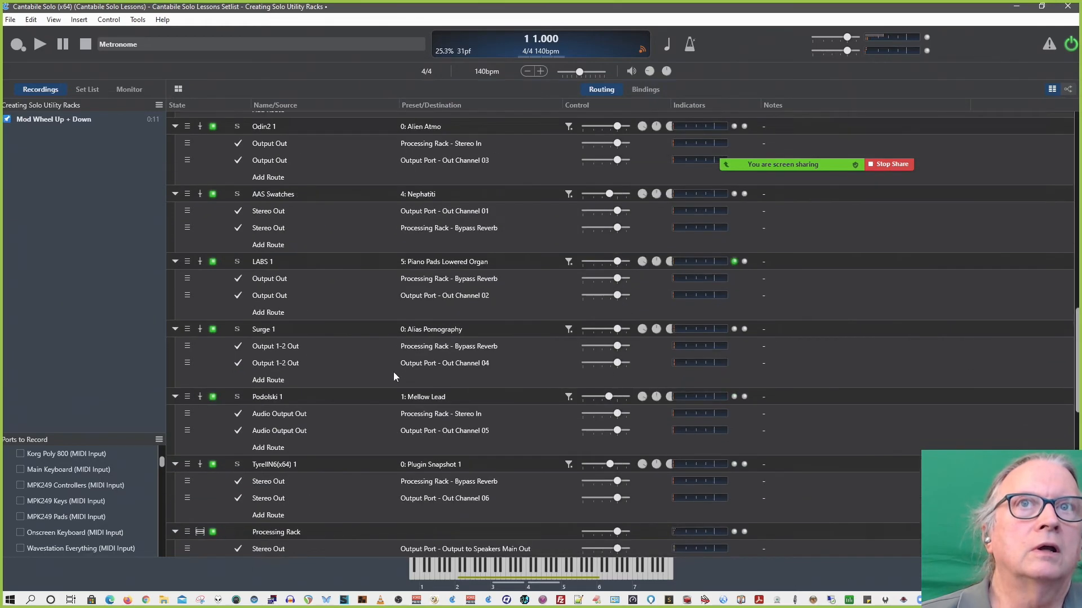
pyautogui.scroll(-10, 393, 373)
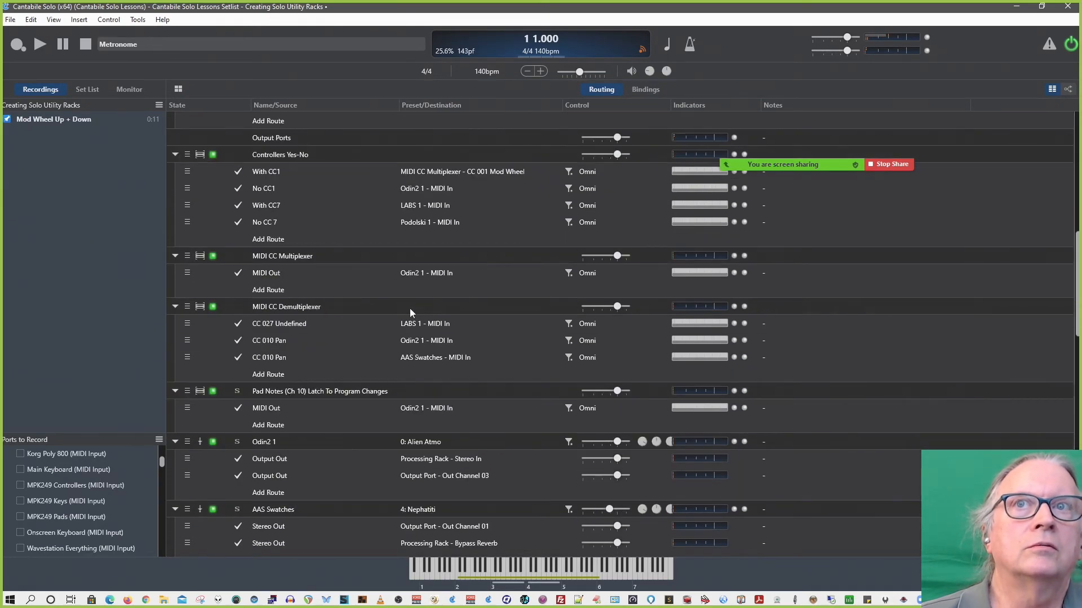
pyautogui.scroll(-6, 356, 443)
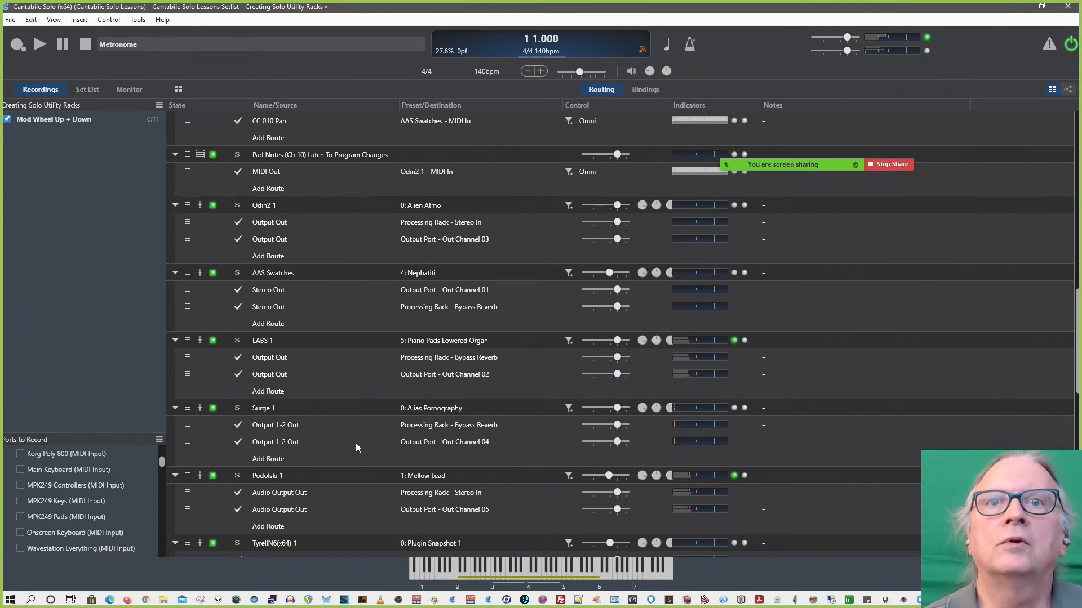
pyautogui.click(459, 493)
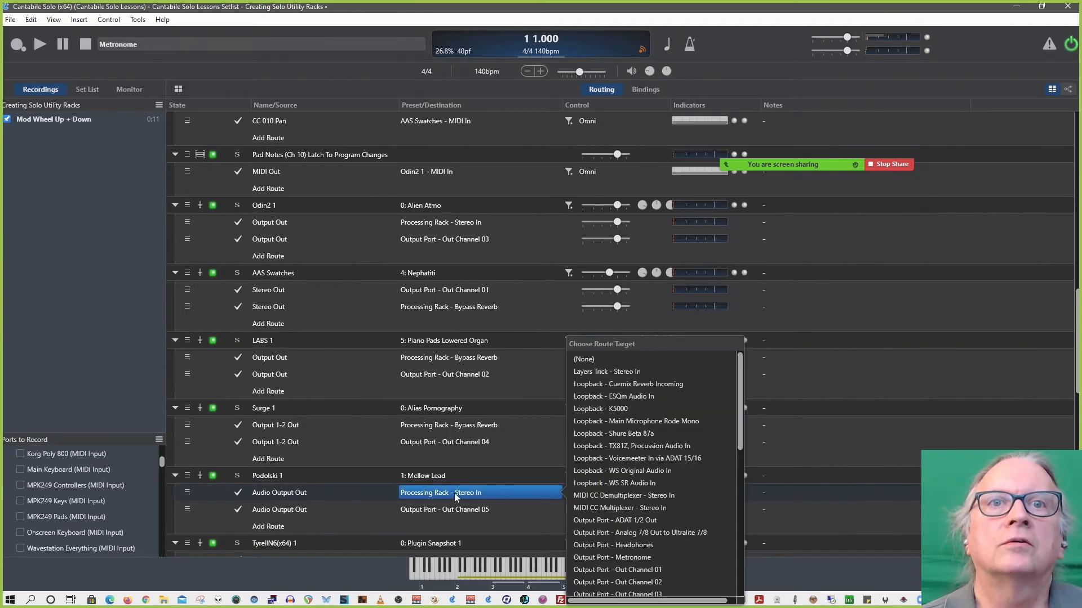
pyautogui.scroll(-10, 618, 510)
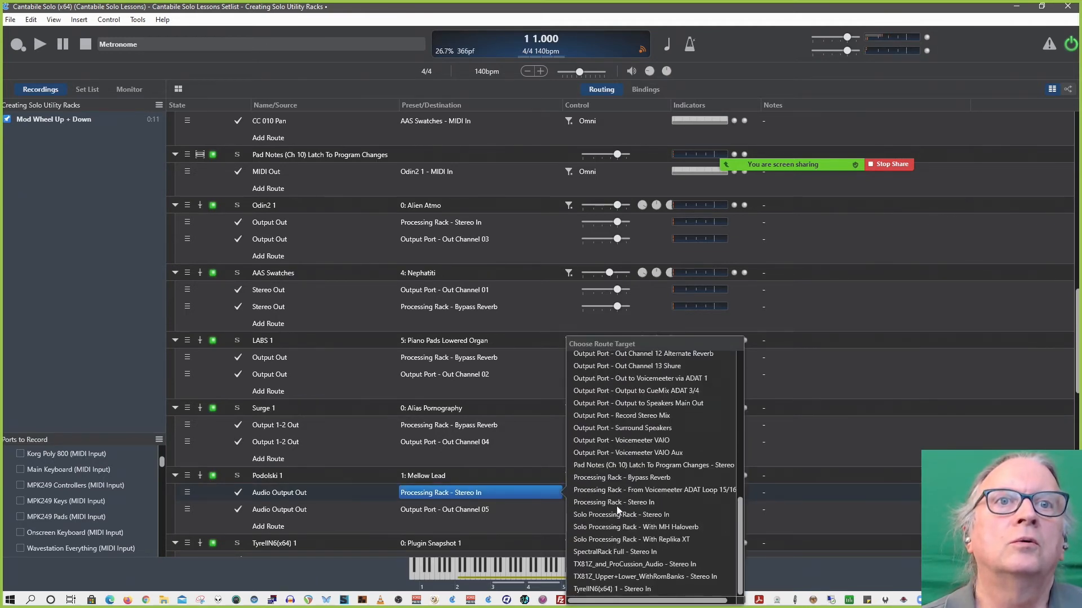
pyautogui.click(639, 538)
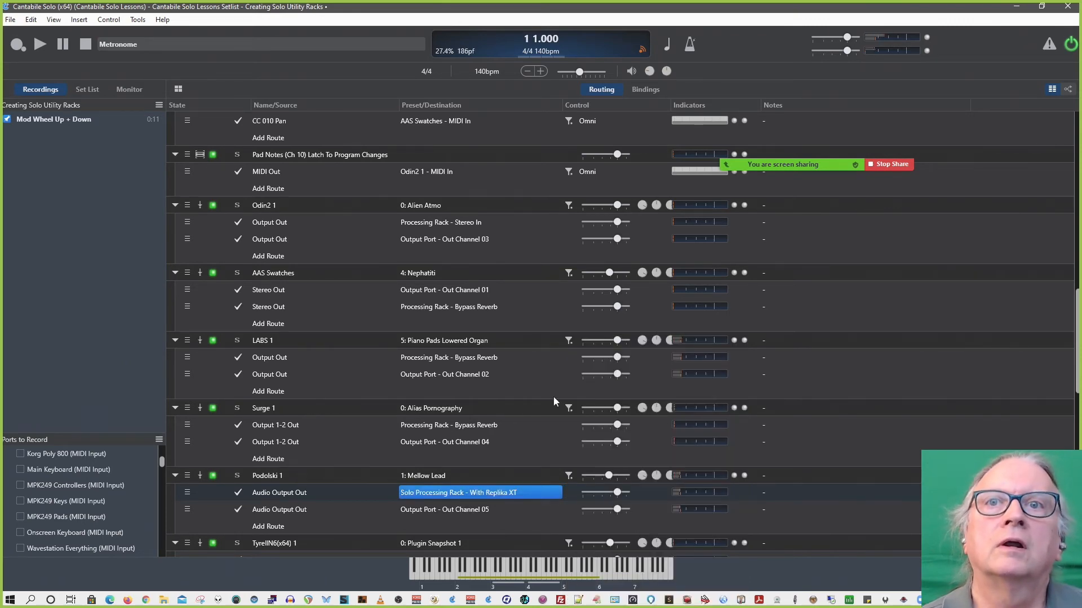
# Route the Solo Processing Rack's Stereo Out to Processing Rack - Bypass Reverb
pyautogui.scroll(-10, 553, 396)
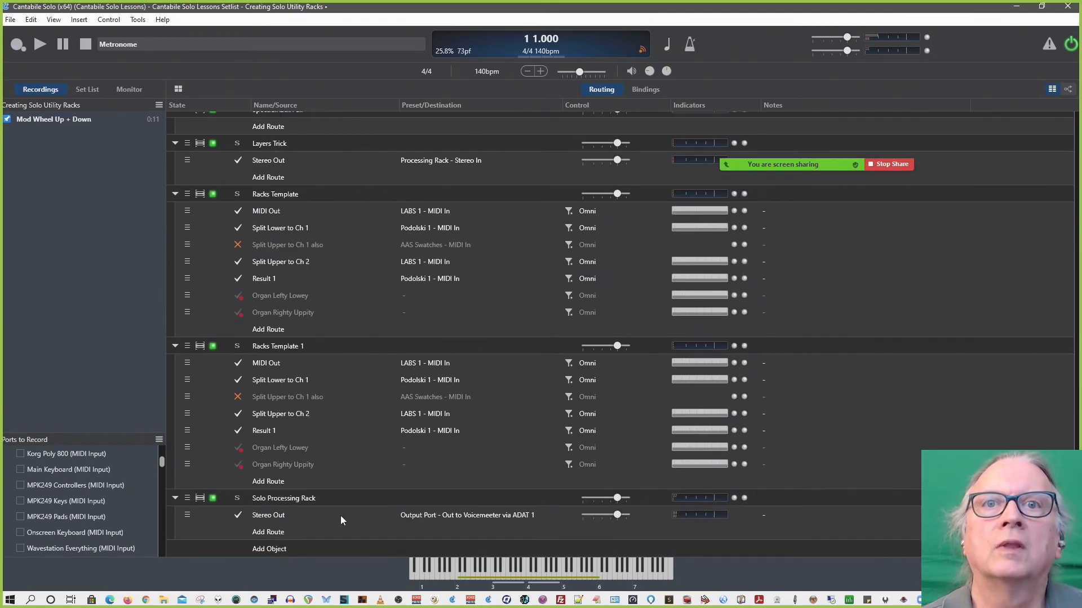
pyautogui.click(394, 515)
pyautogui.click(633, 513)
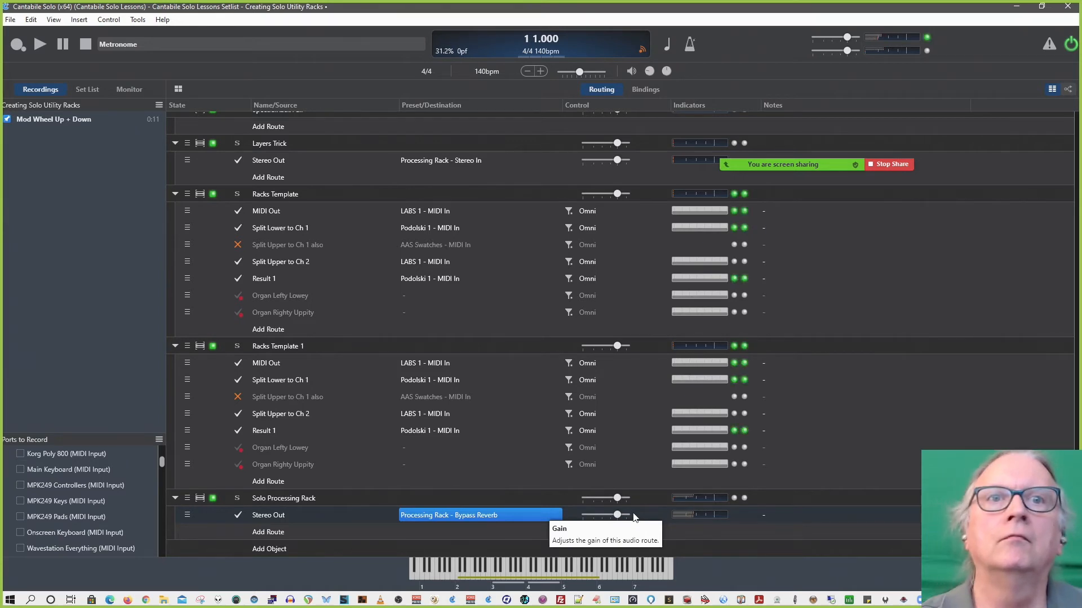
pyautogui.click(508, 516)
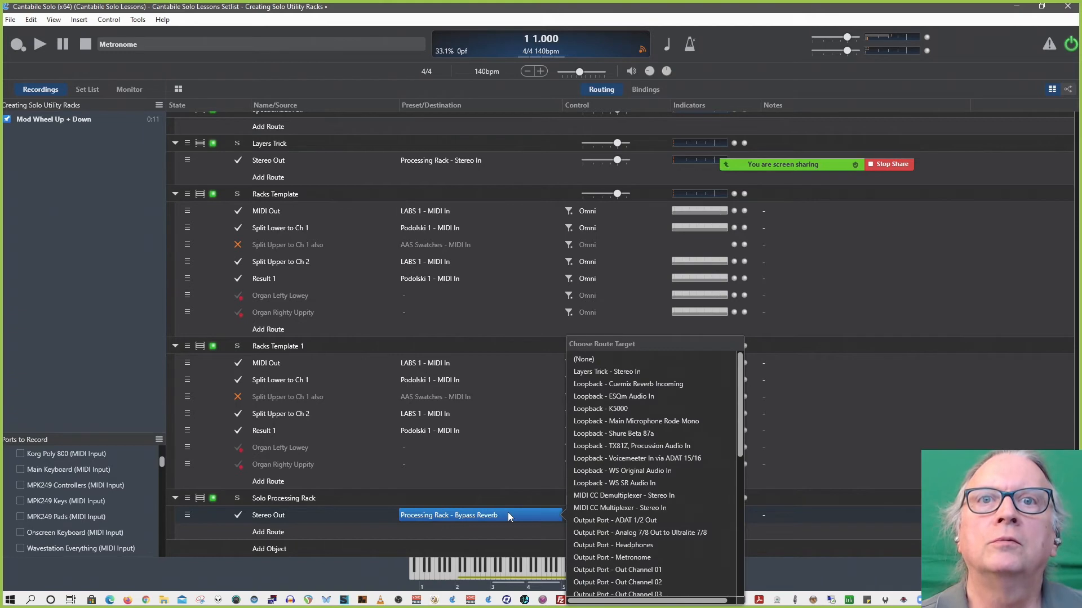
pyautogui.click(308, 501)
# Add another audio output route to Podolski 1, targeting Solo Processing Rack - With MH Haloverb
pyautogui.scroll(5, 335, 263)
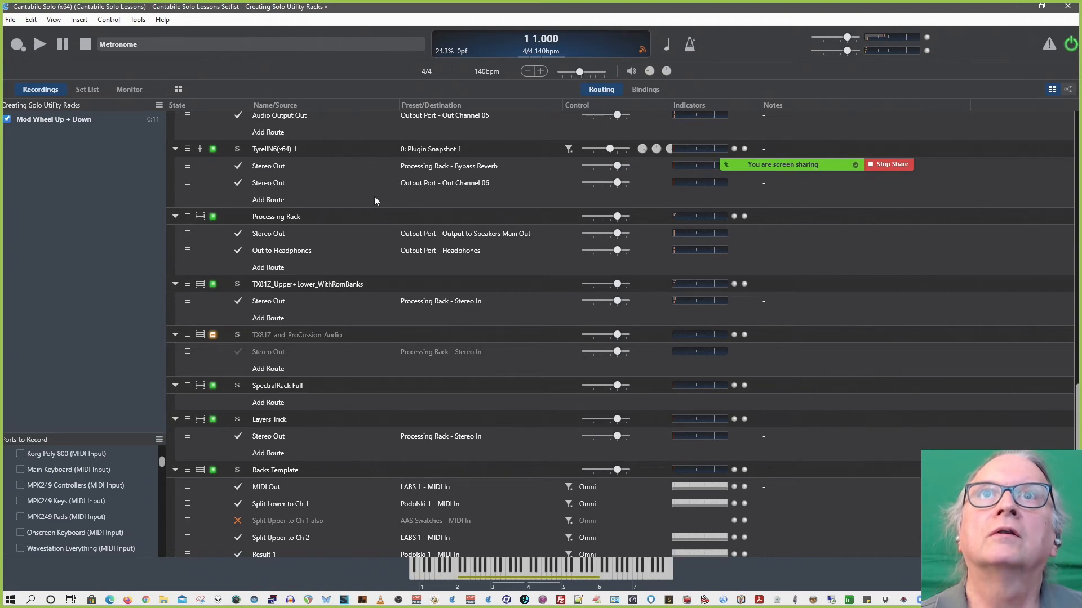
pyautogui.scroll(3, 375, 196)
pyautogui.click(455, 178)
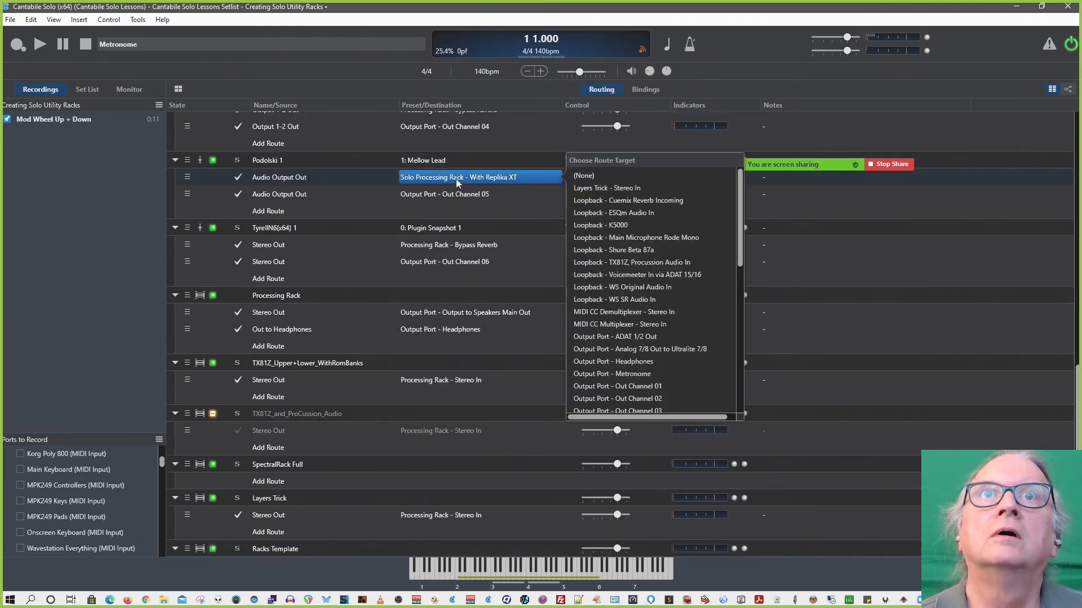
pyautogui.scroll(-5, 630, 333)
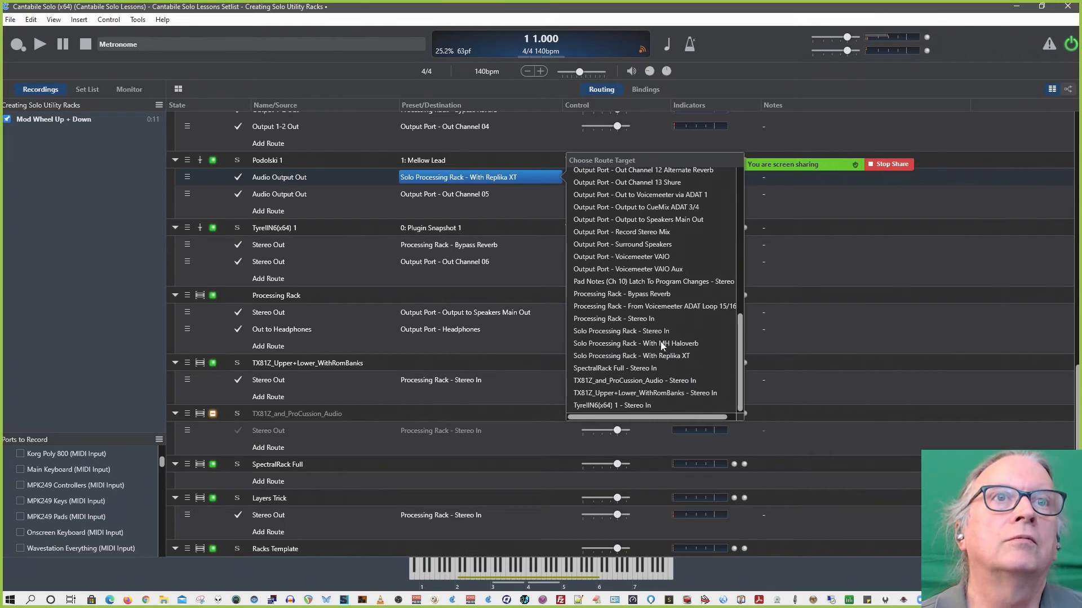
pyautogui.click(281, 211)
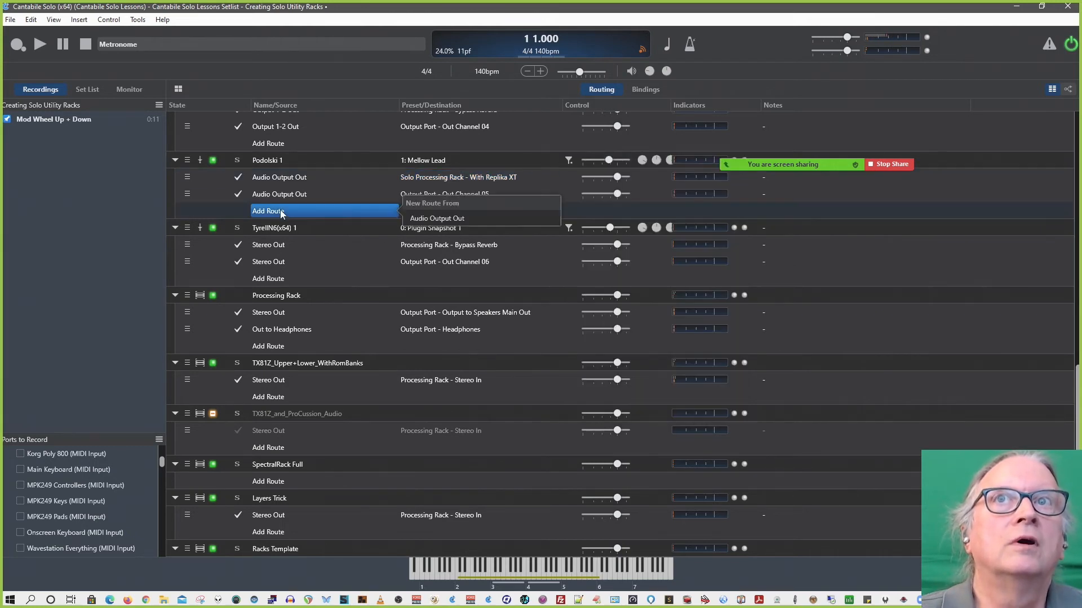
pyautogui.click(416, 219)
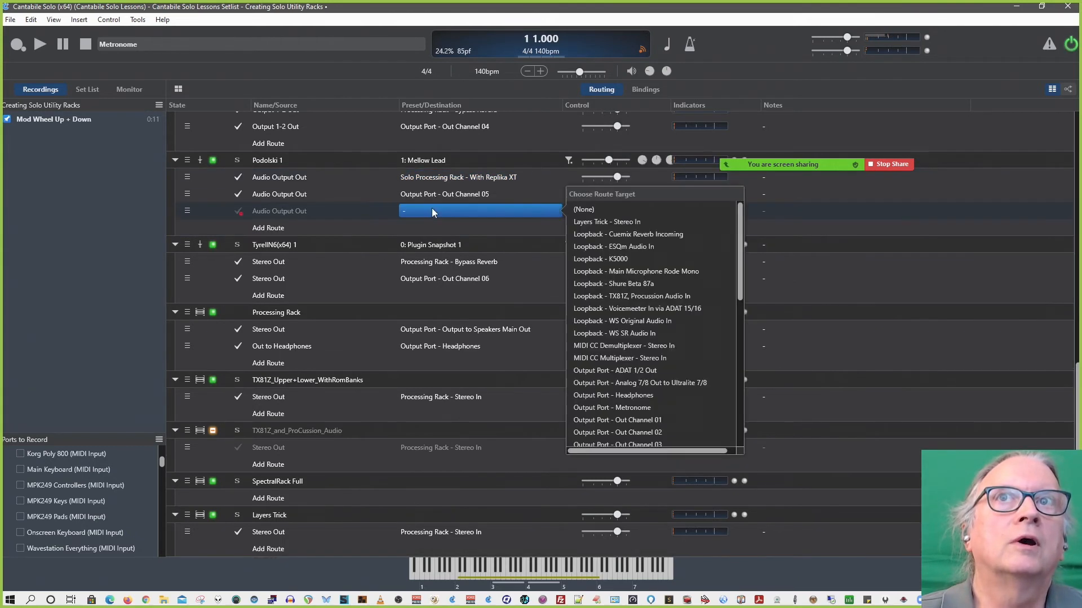
pyautogui.scroll(-6, 607, 327)
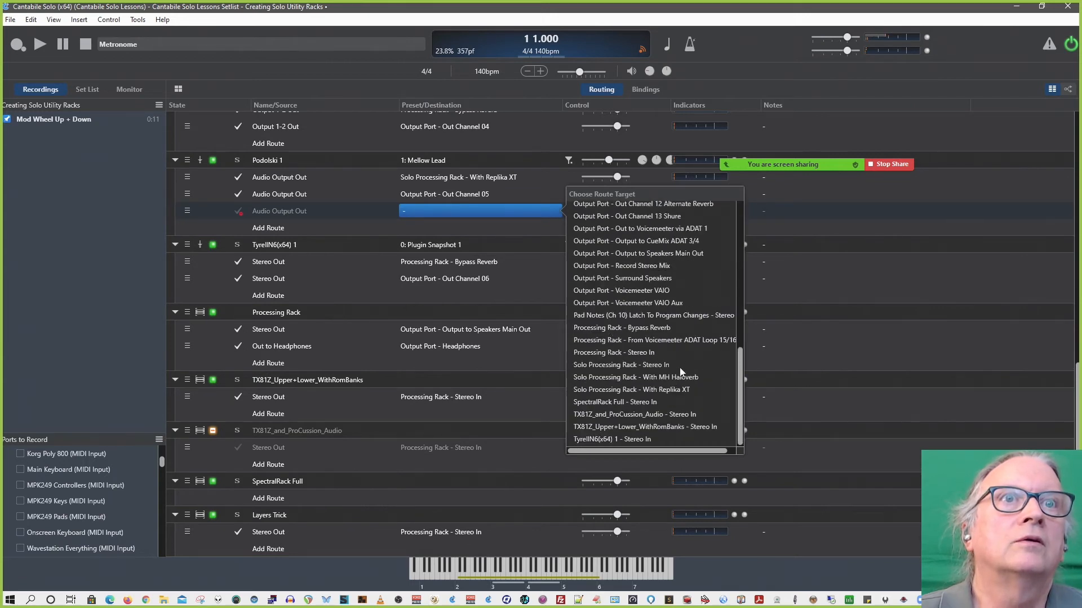
pyautogui.click(657, 376)
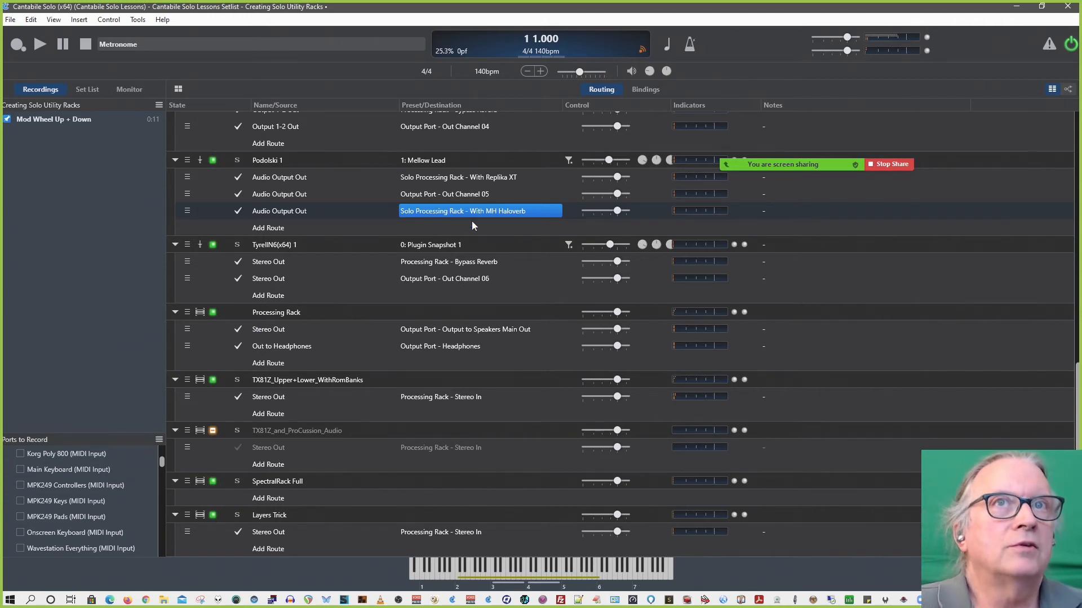
# Open the Solo Processing Rack and save a copy of it in the Racks folder as Solo Processing Rack
pyautogui.scroll(-7, 414, 290)
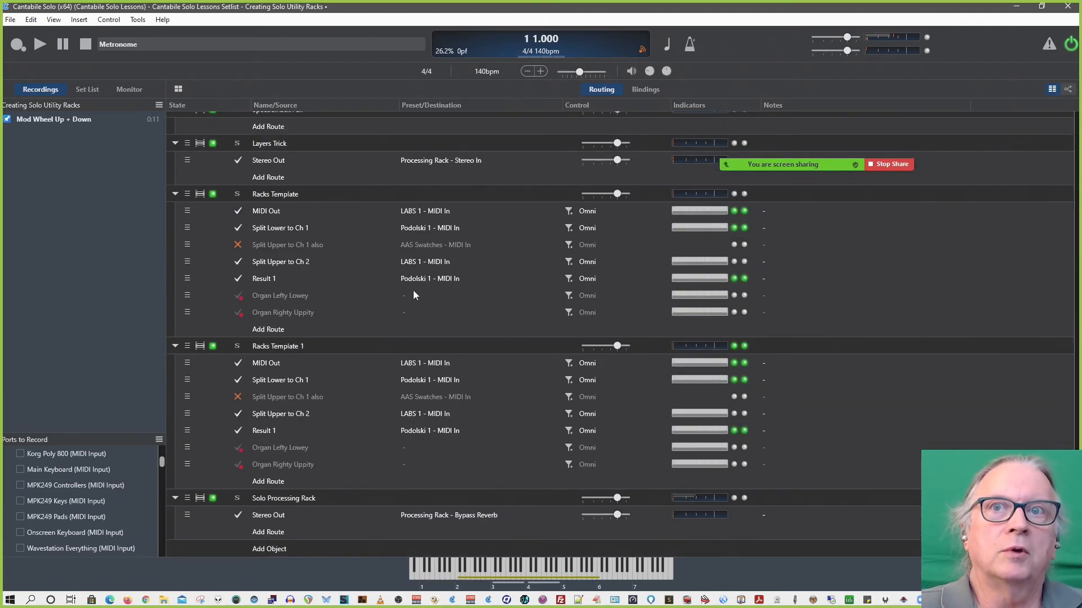
pyautogui.doubleClick(303, 497)
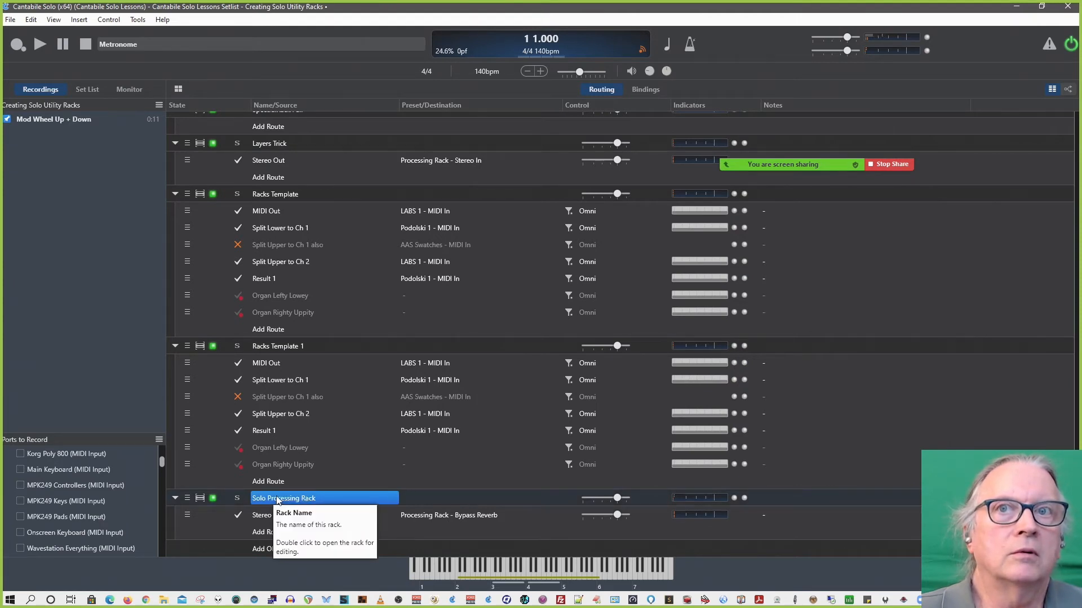
pyautogui.doubleClick(276, 500)
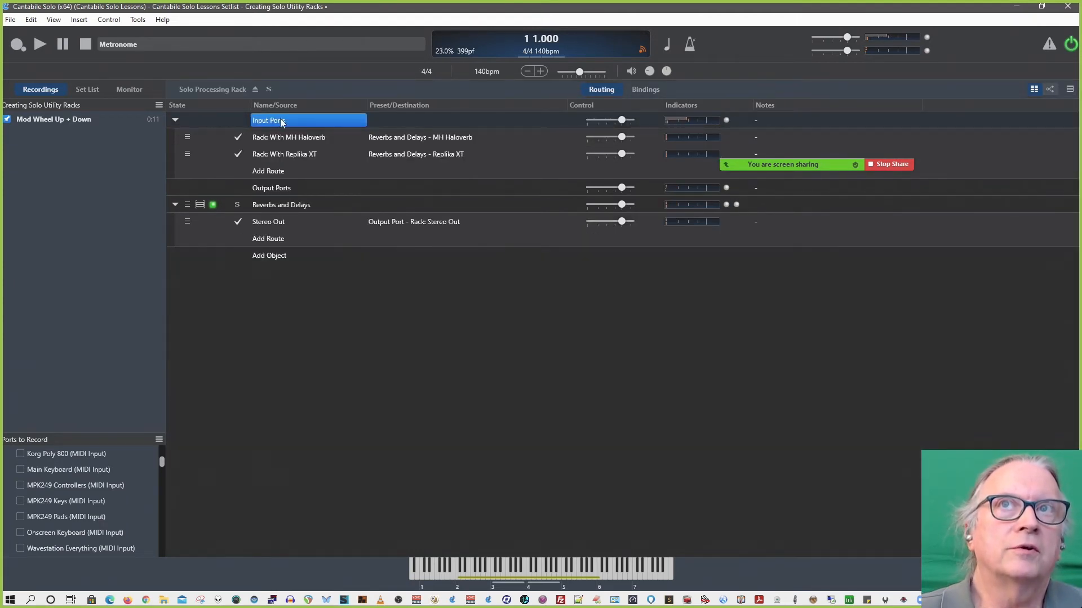
pyautogui.click(11, 20)
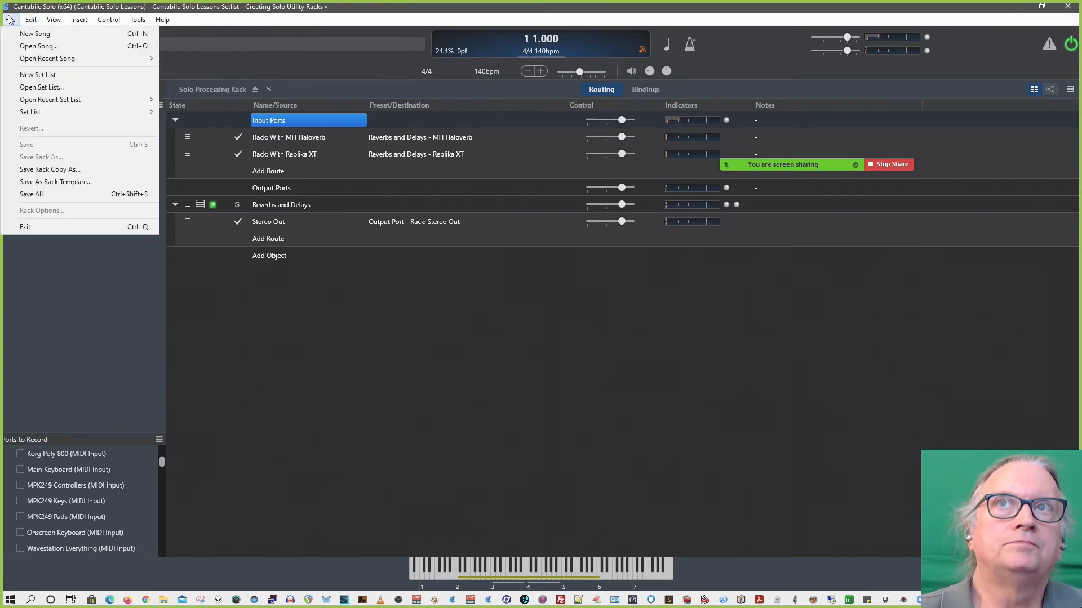
pyautogui.click(63, 169)
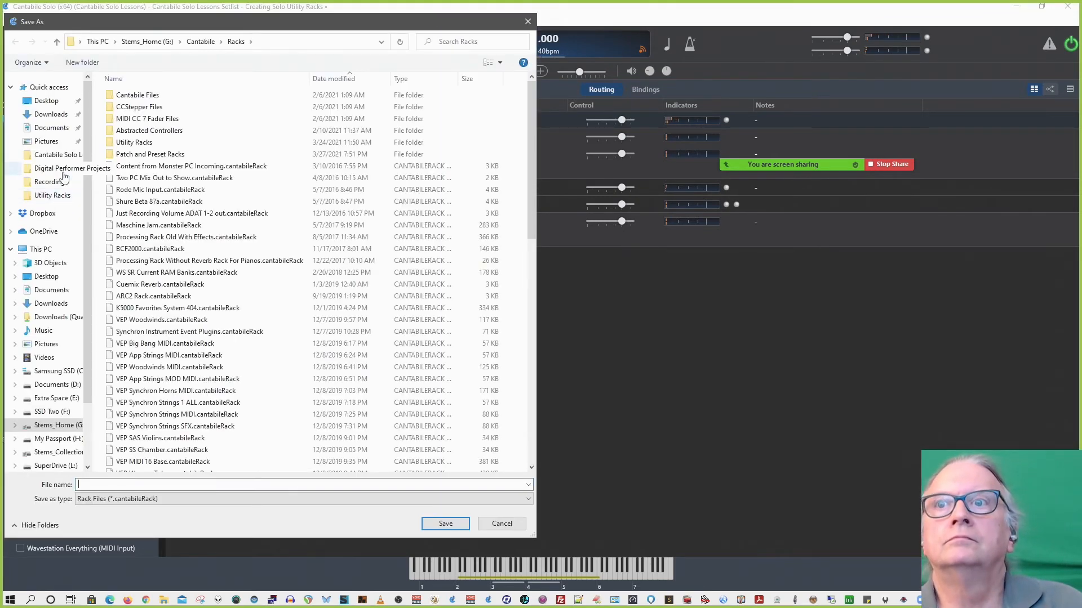
pyautogui.write('Solo Processing Rack')
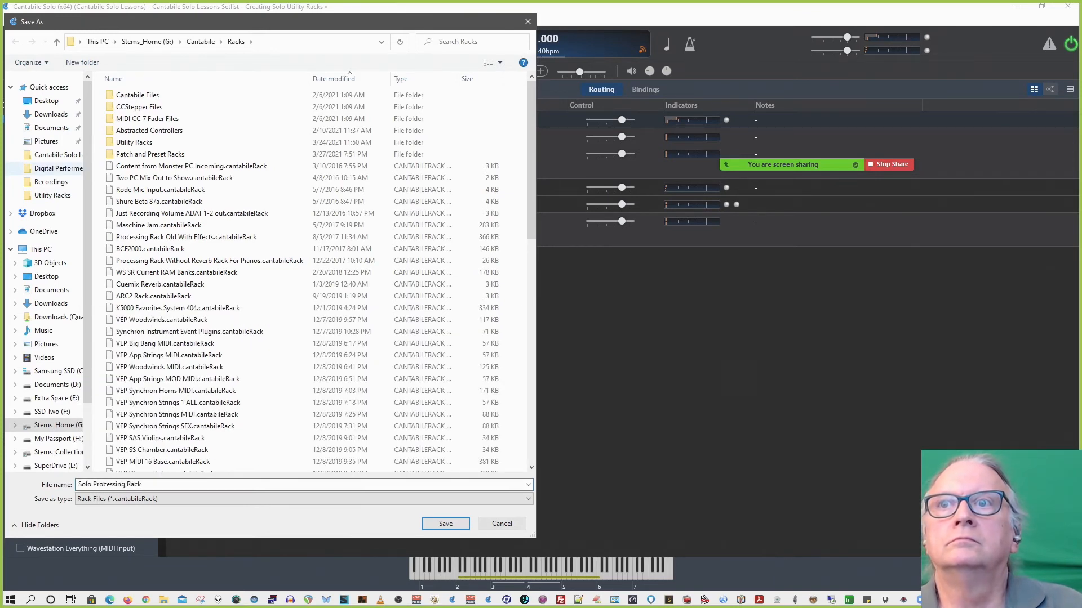
pyautogui.press('Return')
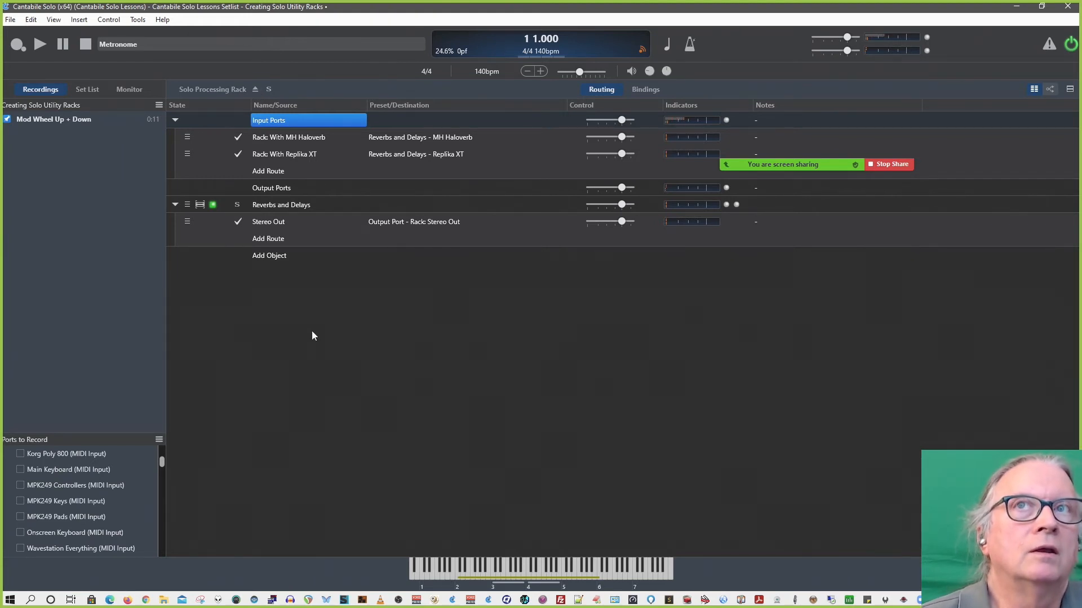
# Examine the source and MIDI event kind choices for the MPK249 Controllers binding in the Solo Processing Rack
pyautogui.click(258, 89)
pyautogui.hotkey('alt', 'Tab')
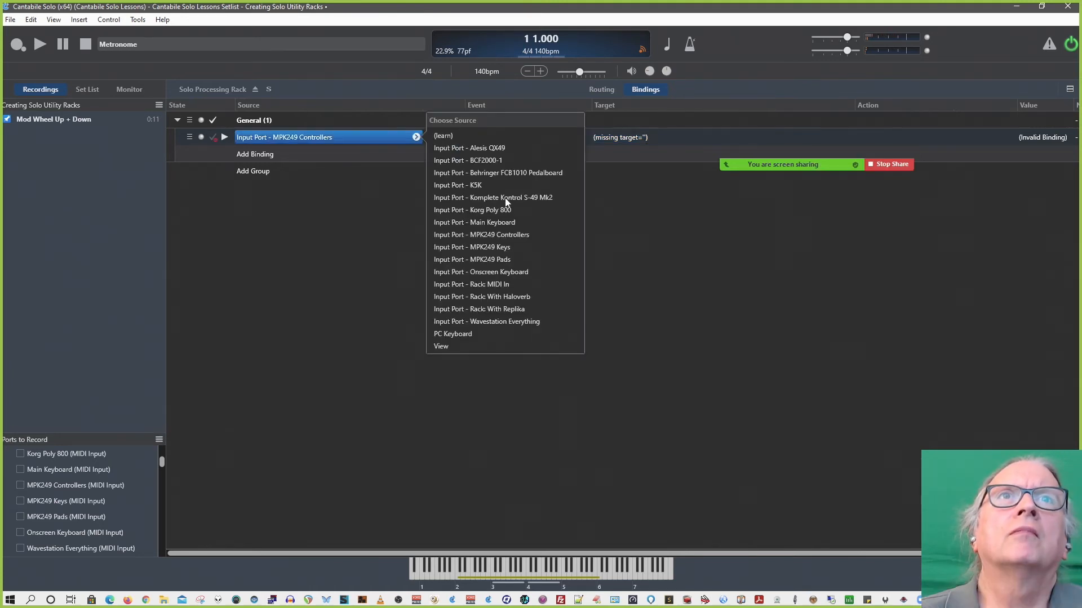
pyautogui.click(620, 197)
pyautogui.click(516, 137)
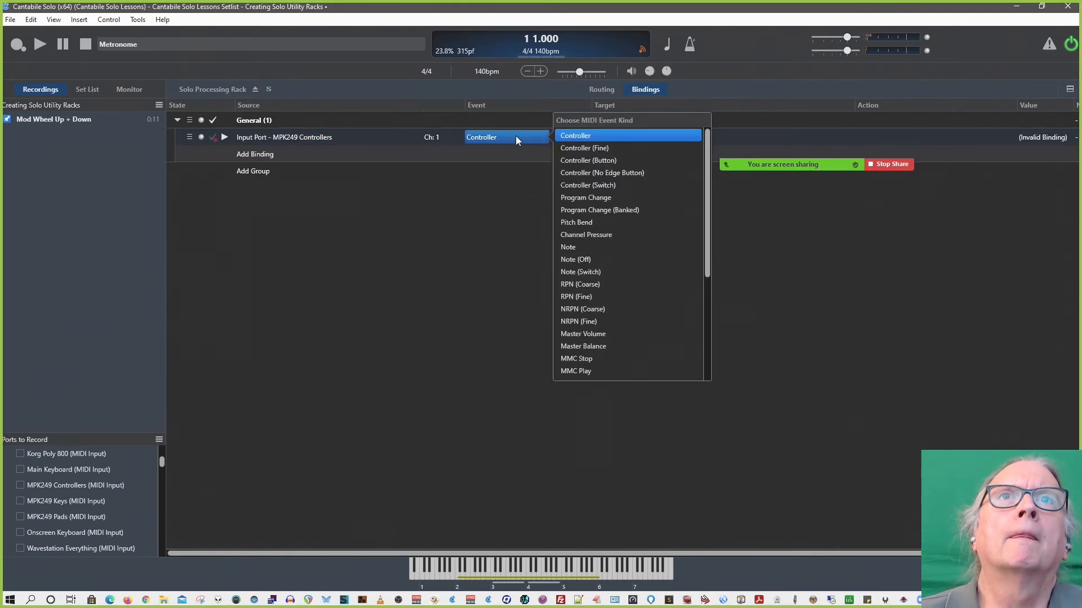
pyautogui.click(482, 202)
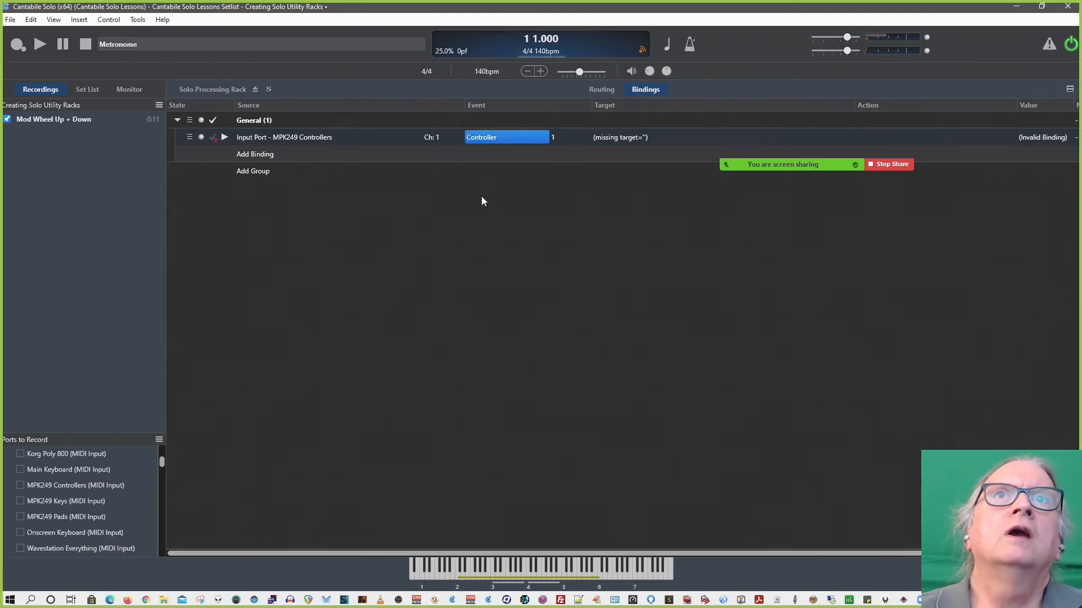
pyautogui.click(485, 137)
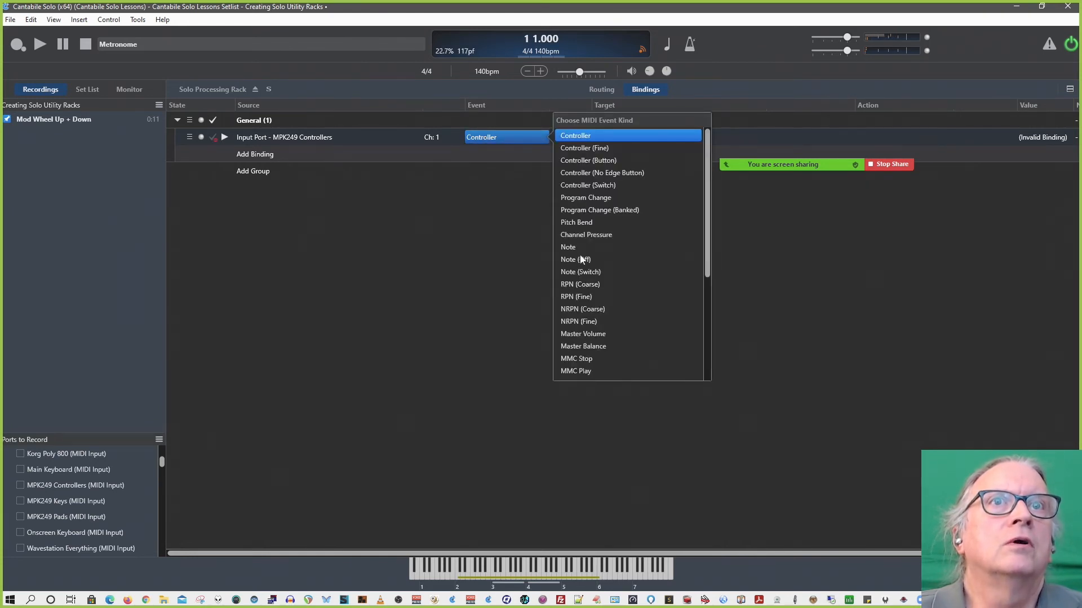
# Return to the rack's routing, toggle the With MH Haloverb route off and on, and disable the With Replika XT route
pyautogui.click(595, 87)
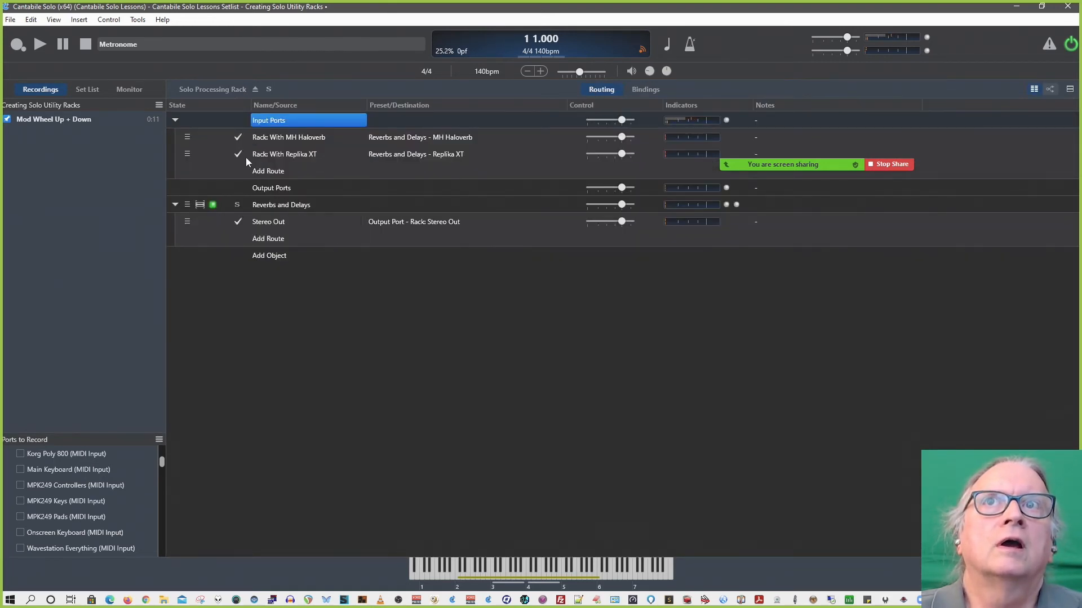
pyautogui.click(237, 137)
pyautogui.click(237, 137)
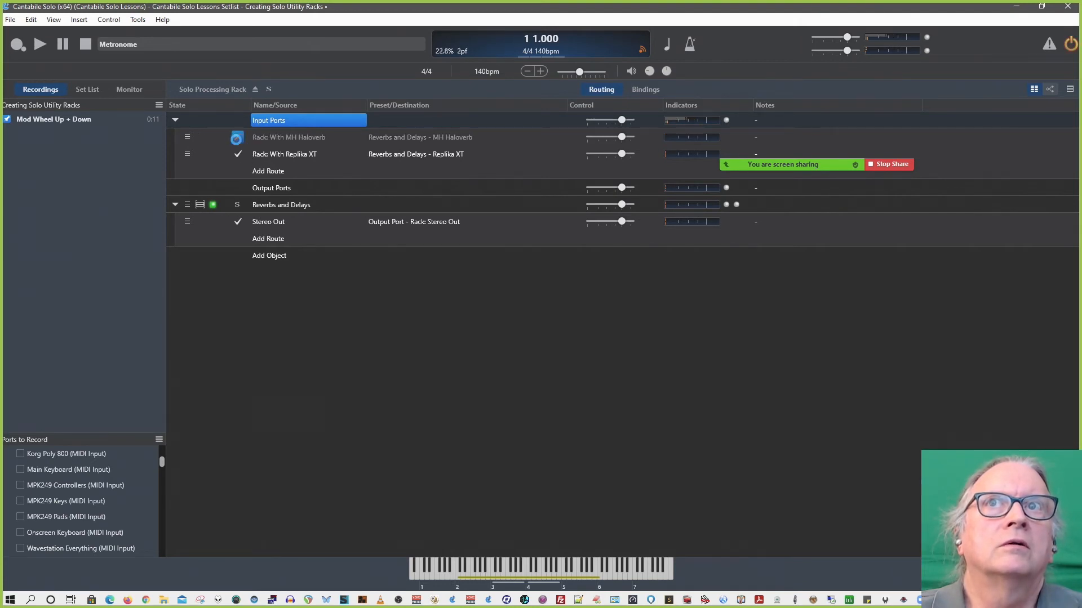
pyautogui.click(238, 154)
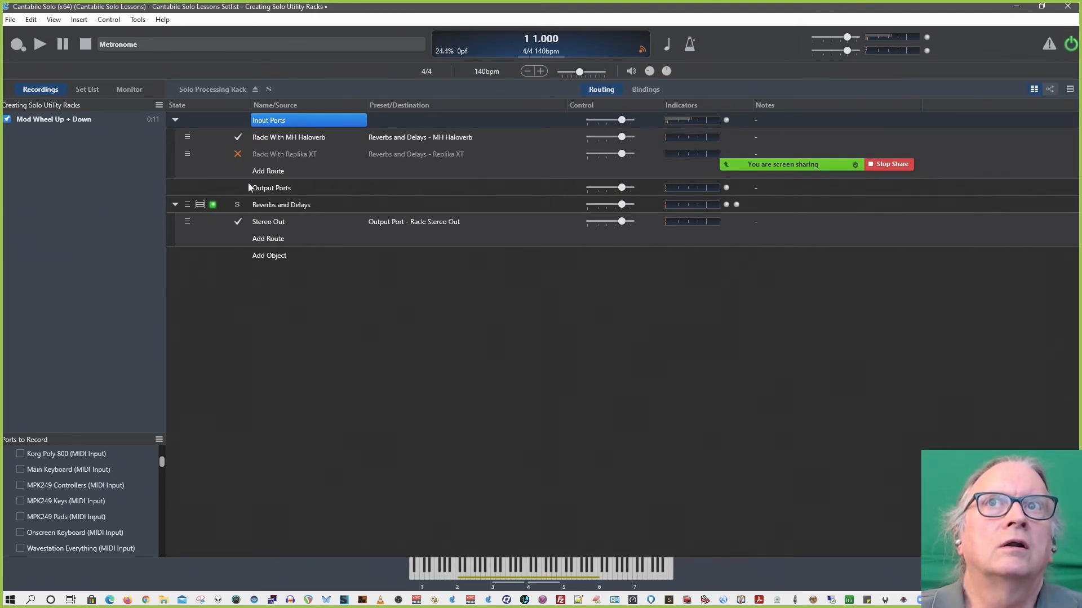
# Re-enable the With Replika XT route and set the MPK249 Controllers binding's event to Program Change
pyautogui.click(237, 153)
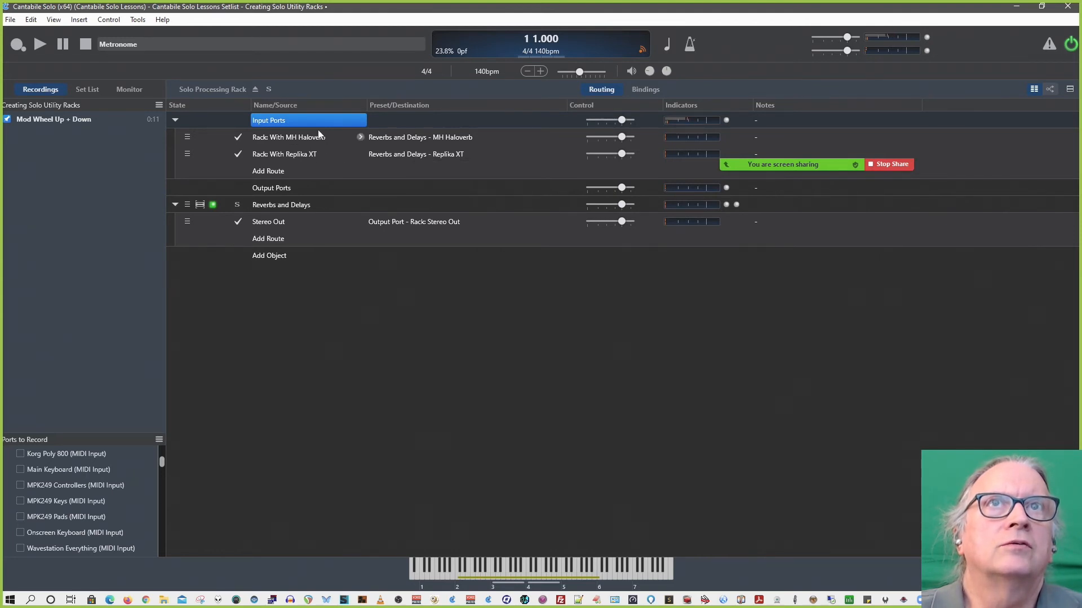
pyautogui.click(638, 89)
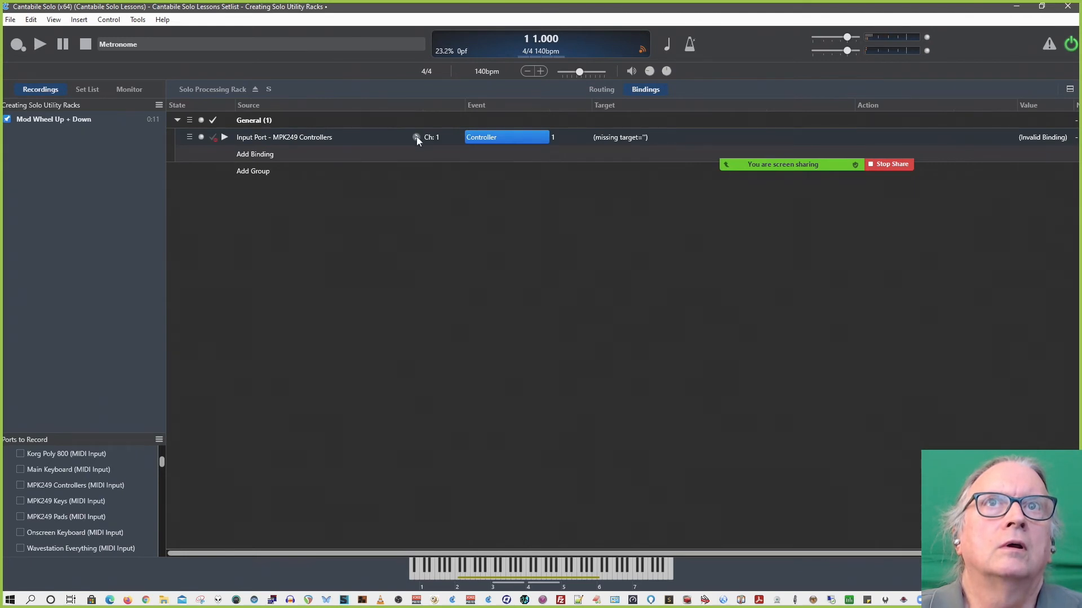
pyautogui.click(496, 137)
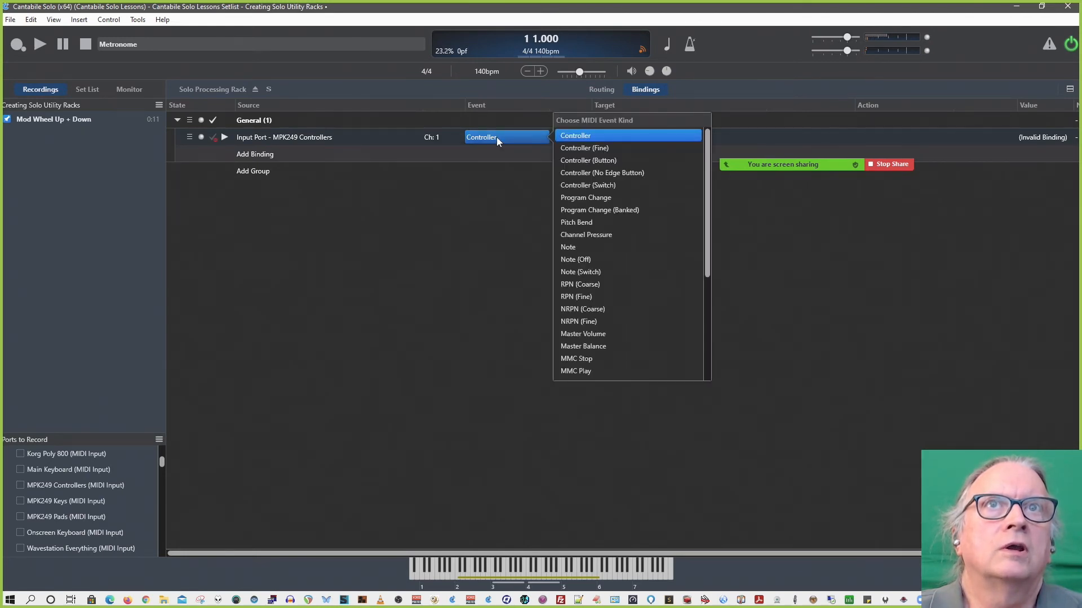
pyautogui.click(596, 197)
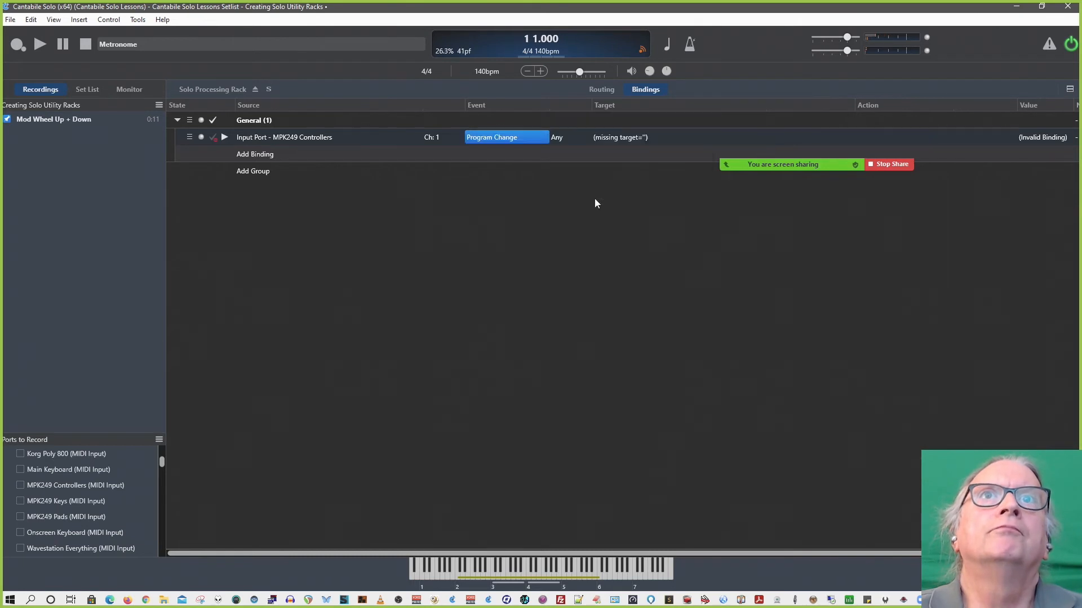
pyautogui.click(558, 139)
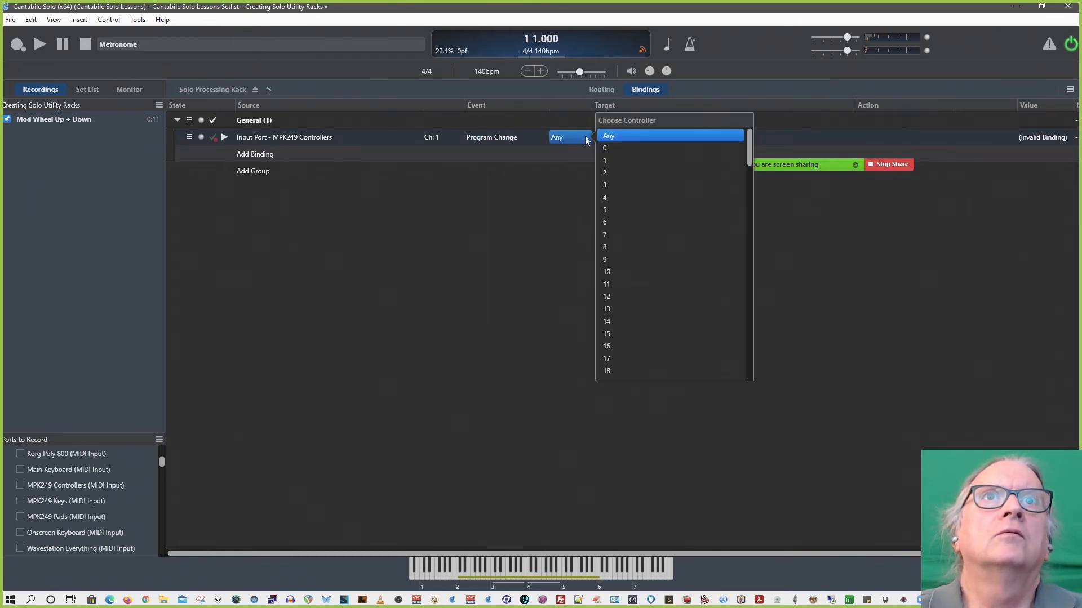
pyautogui.click(563, 174)
pyautogui.click(628, 137)
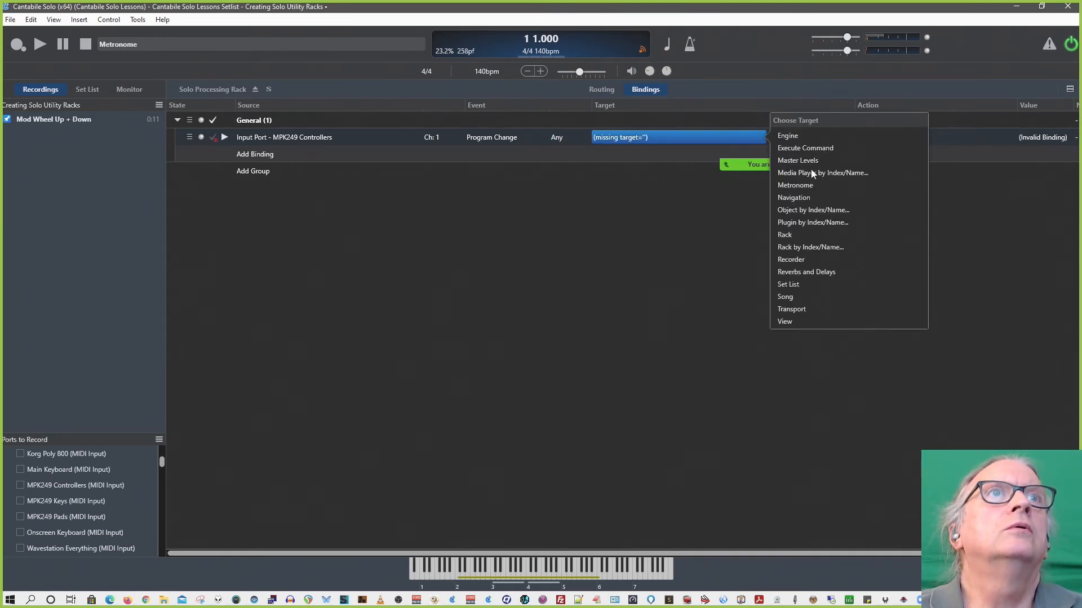
pyautogui.click(807, 249)
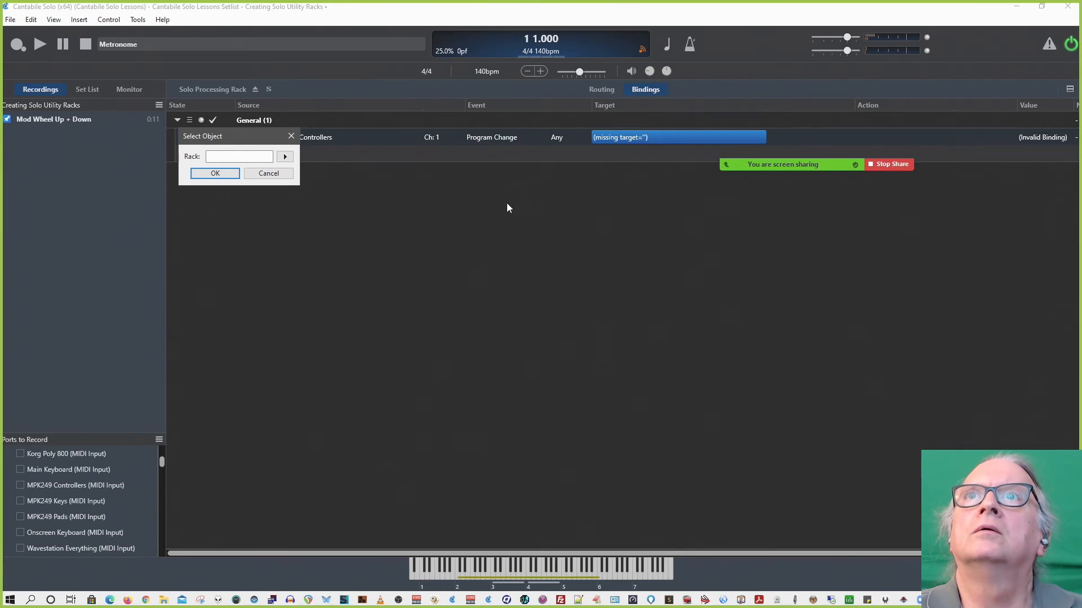
pyautogui.click(285, 157)
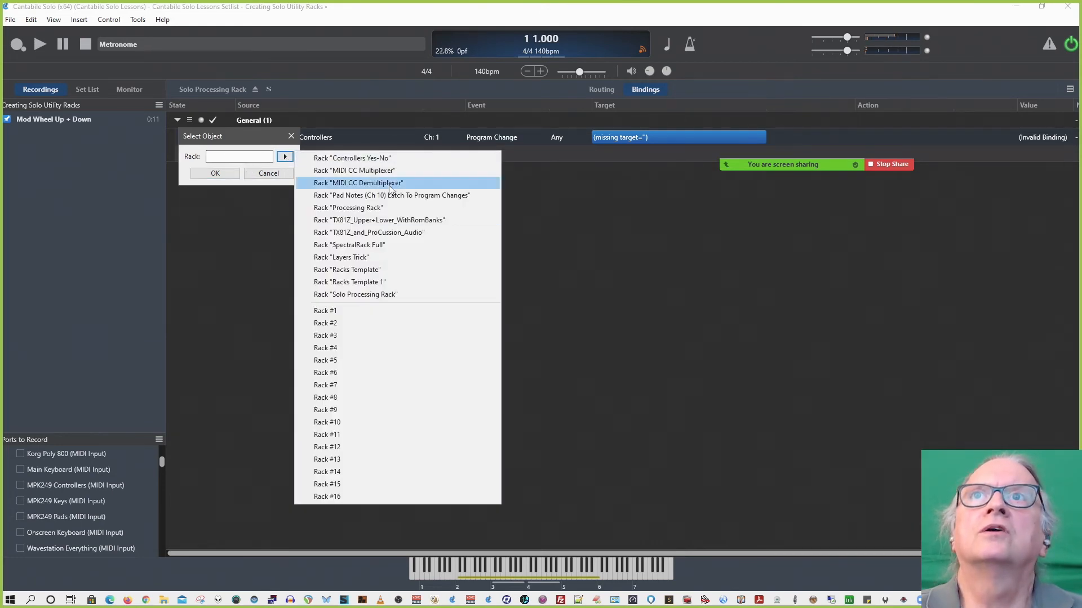
pyautogui.click(290, 137)
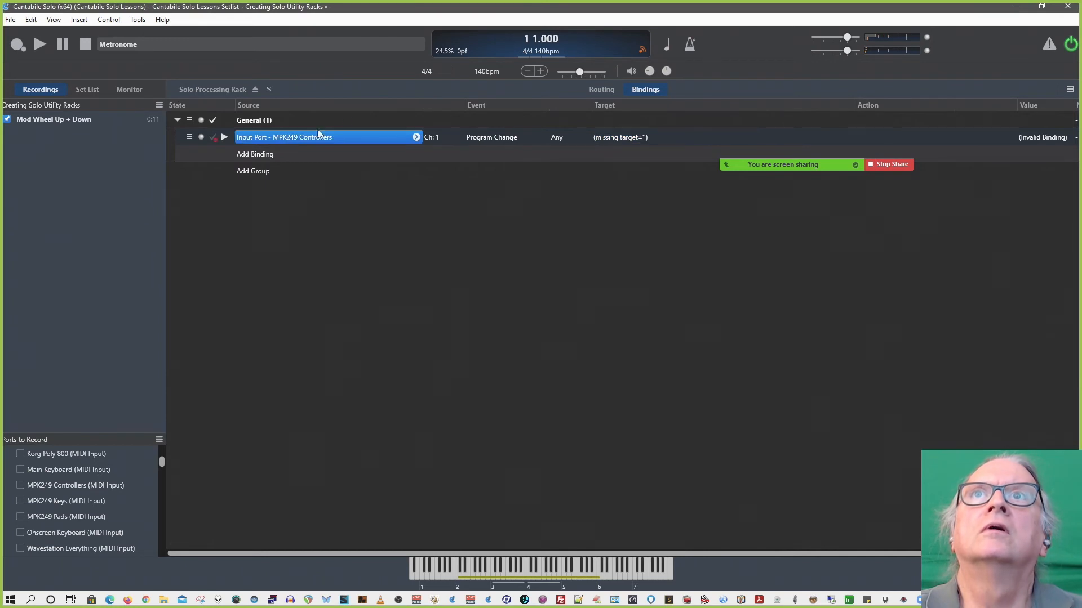
# Name the rack's MH Haloverb input route With MH Haloverb through its binding creation, without learning a controller
pyautogui.click(608, 90)
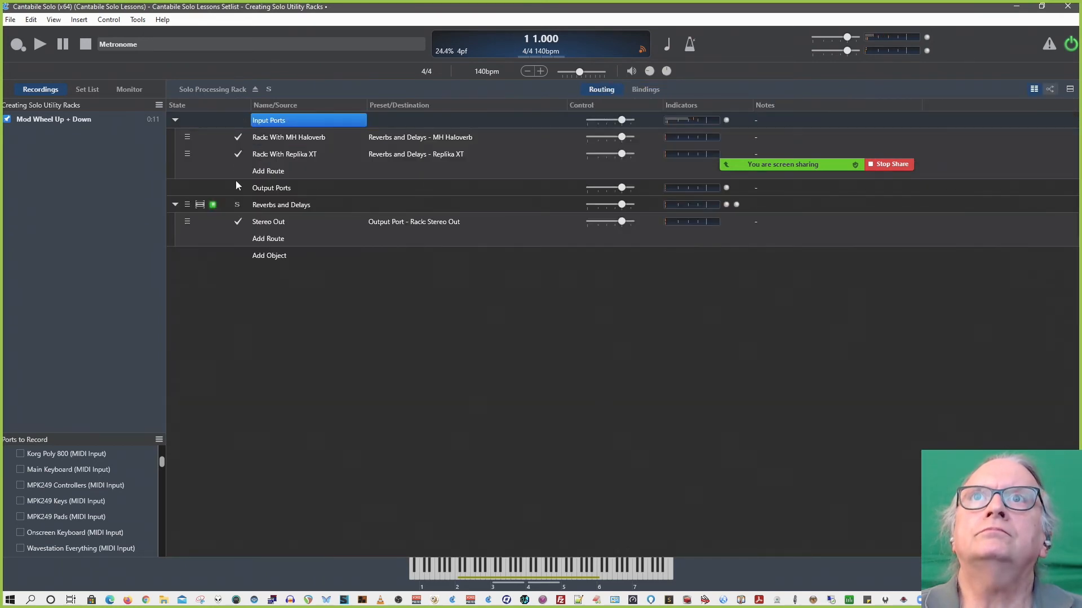
pyautogui.rightClick(240, 138)
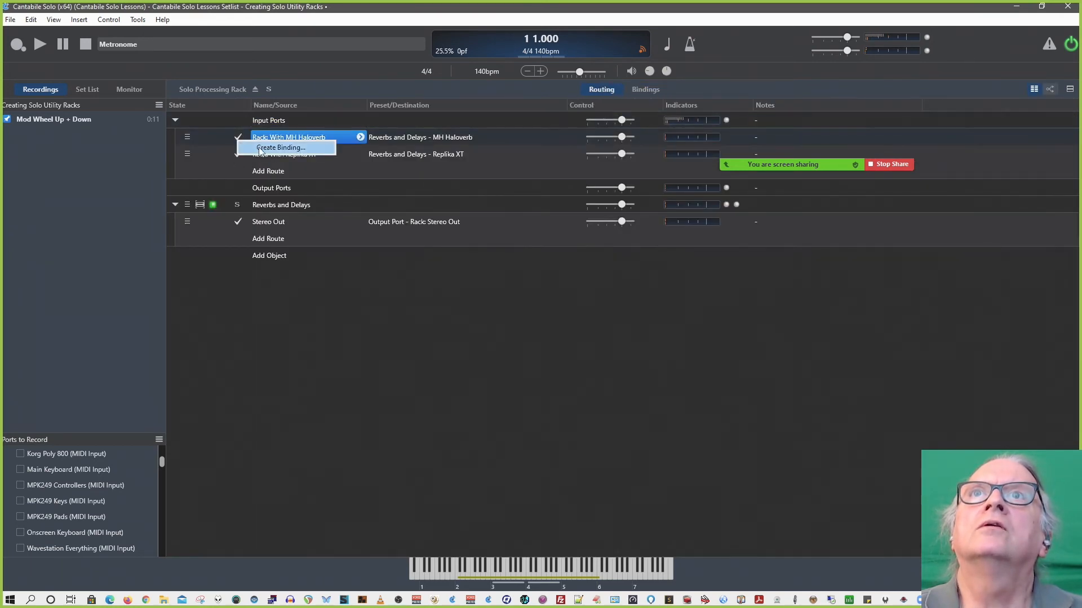
pyautogui.click(262, 147)
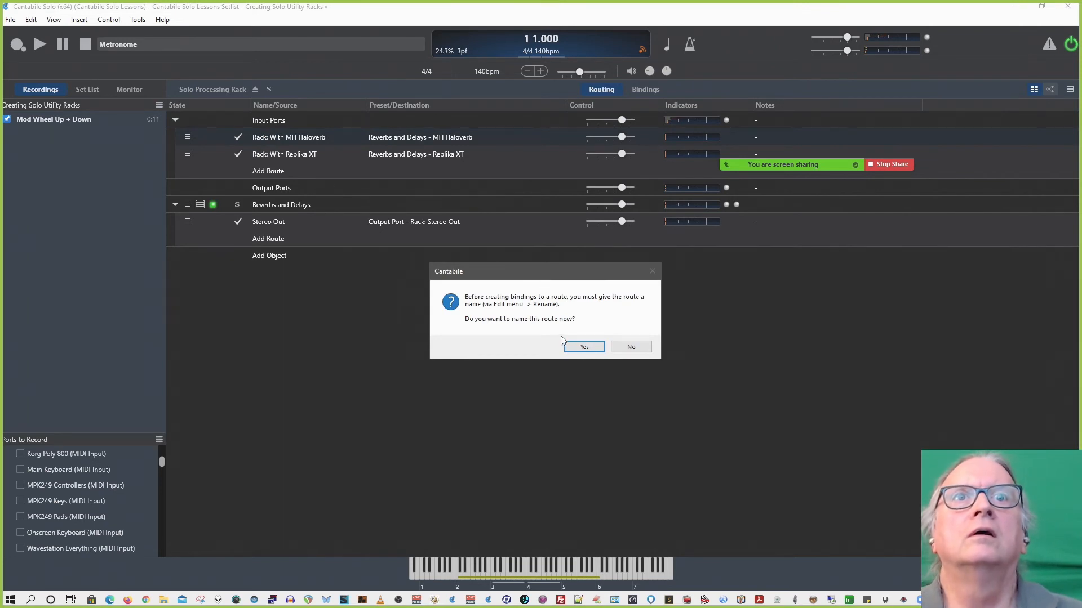
pyautogui.click(573, 350)
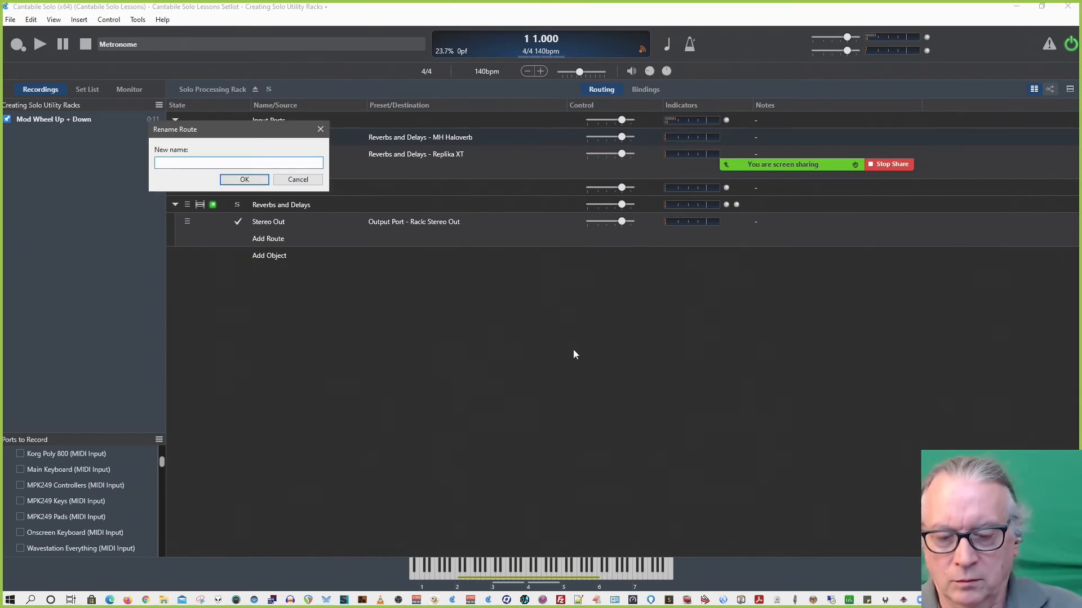
pyautogui.write('With MH')
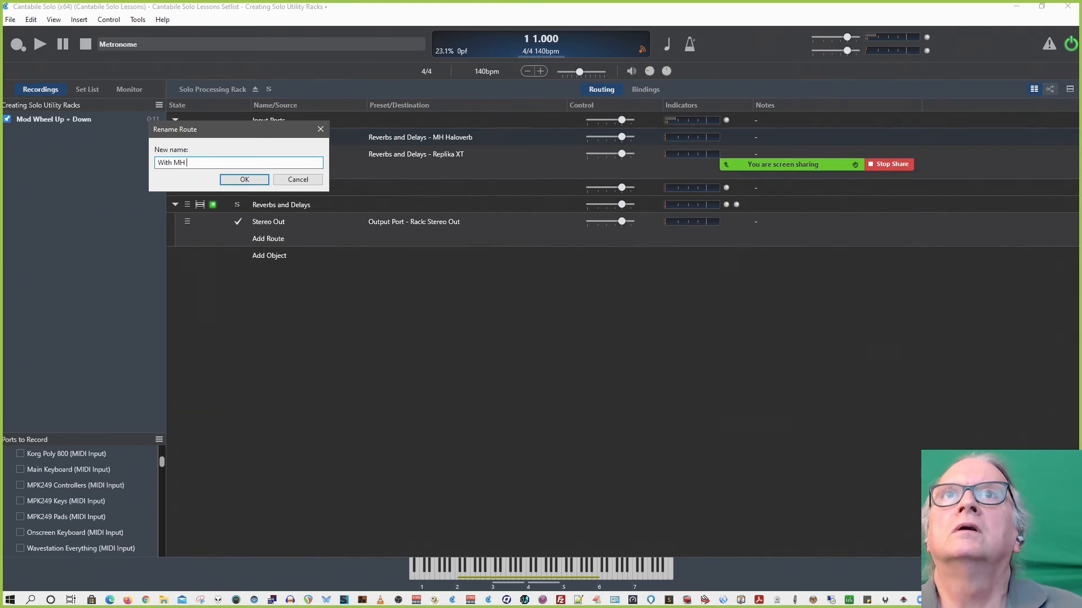
pyautogui.write(' Haloverb')
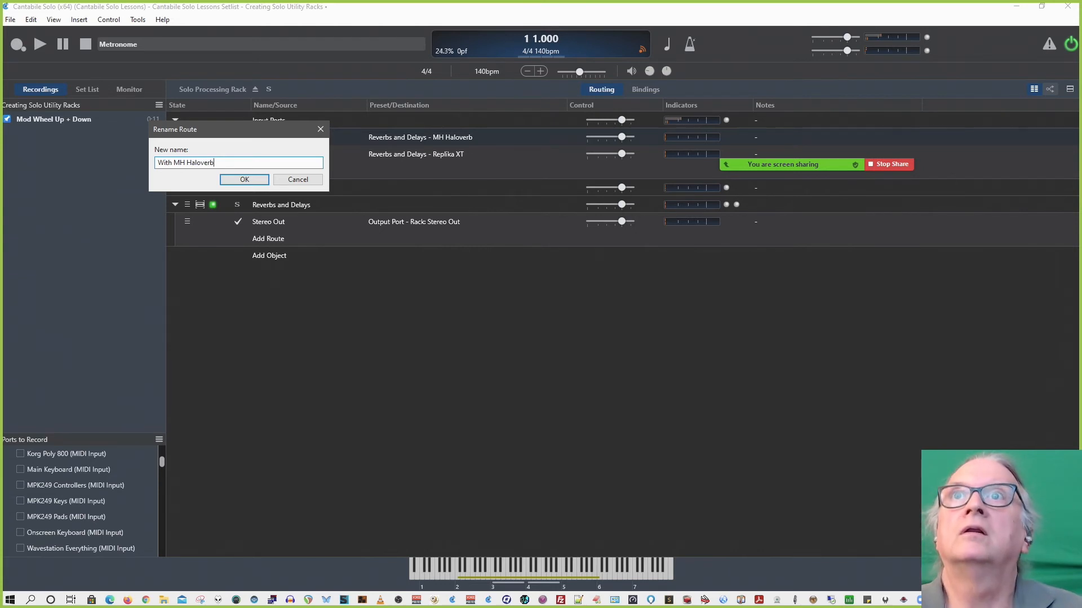
pyautogui.press('Return')
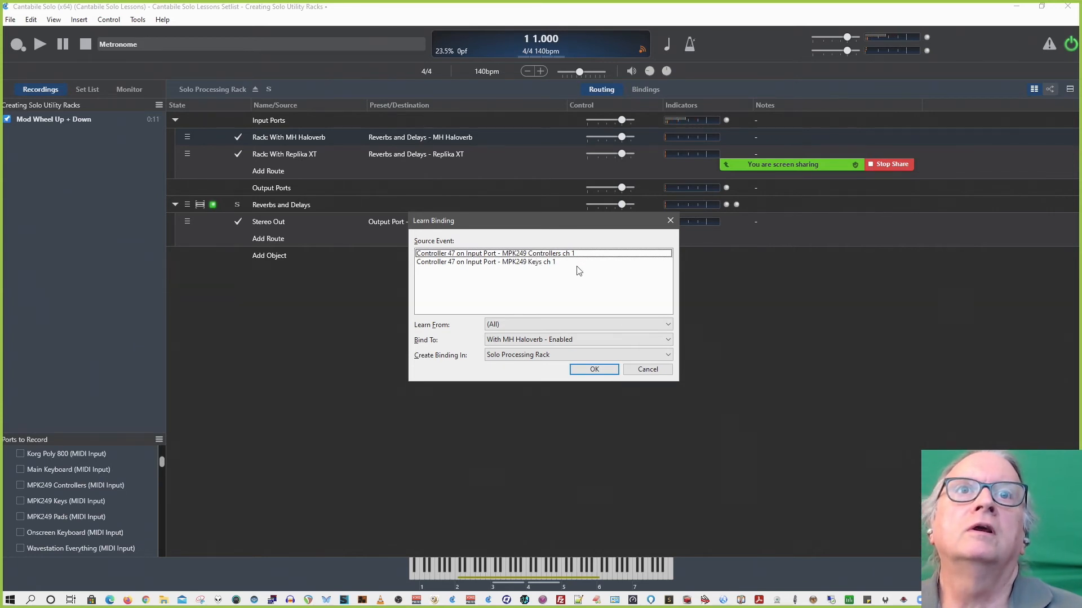
pyautogui.click(648, 370)
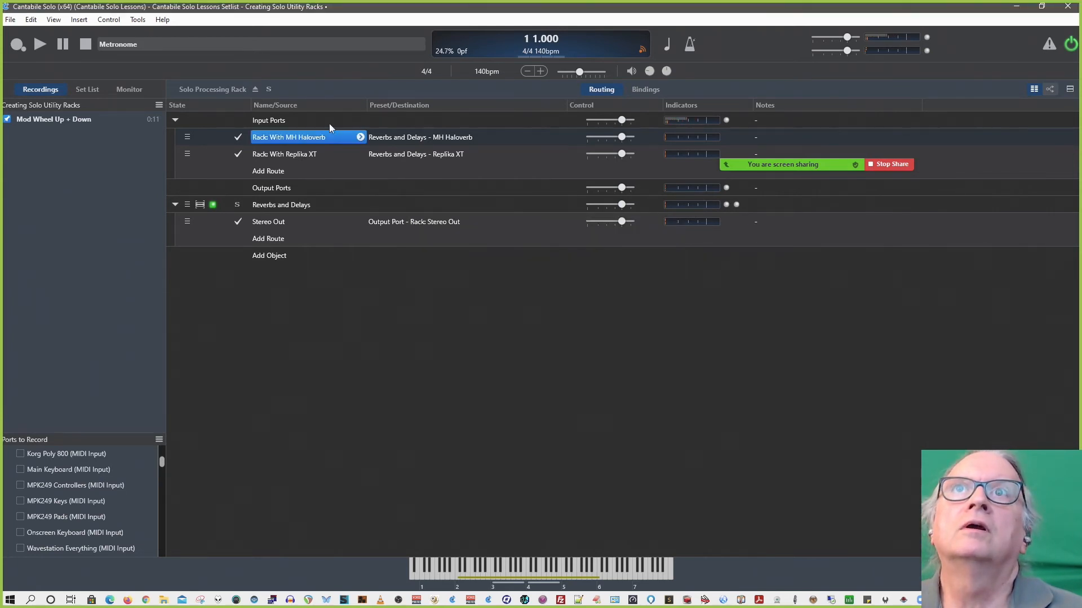
pyautogui.rightClick(300, 137)
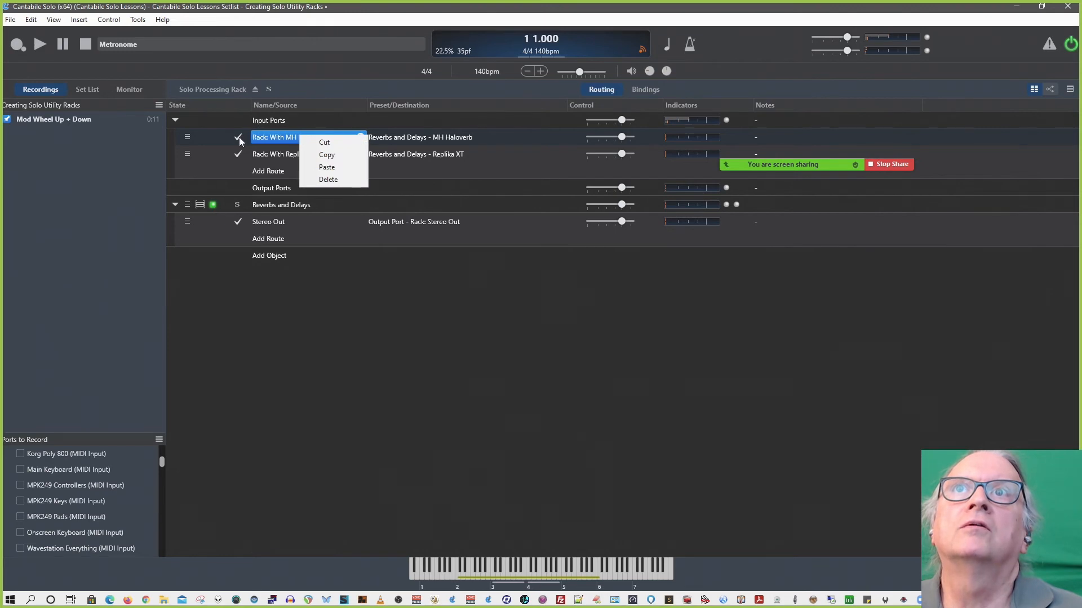
pyautogui.click(240, 139)
pyautogui.rightClick(240, 141)
pyautogui.click(270, 146)
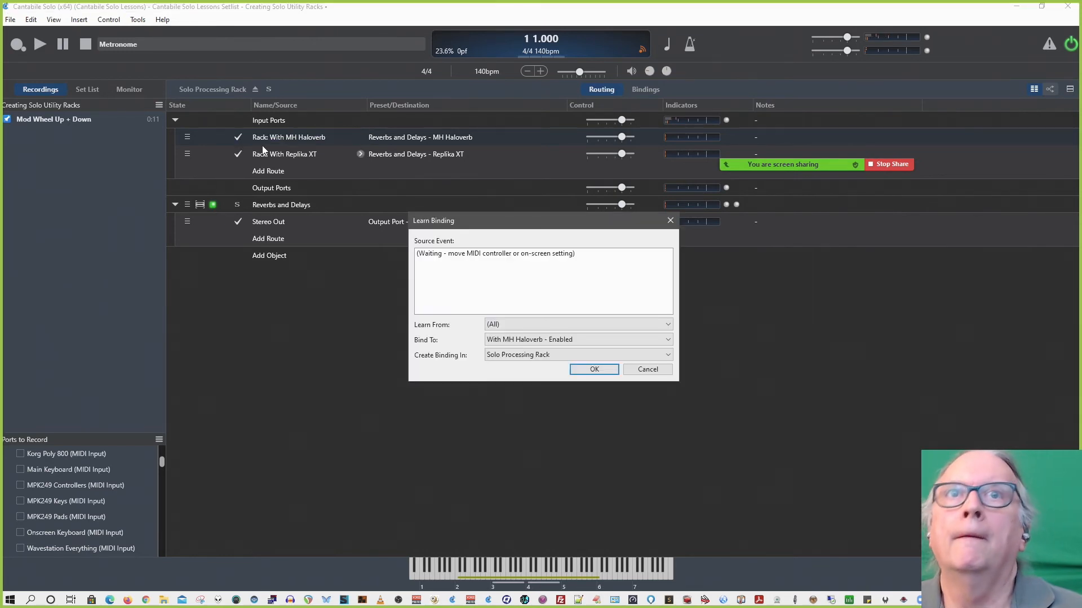
pyautogui.click(653, 369)
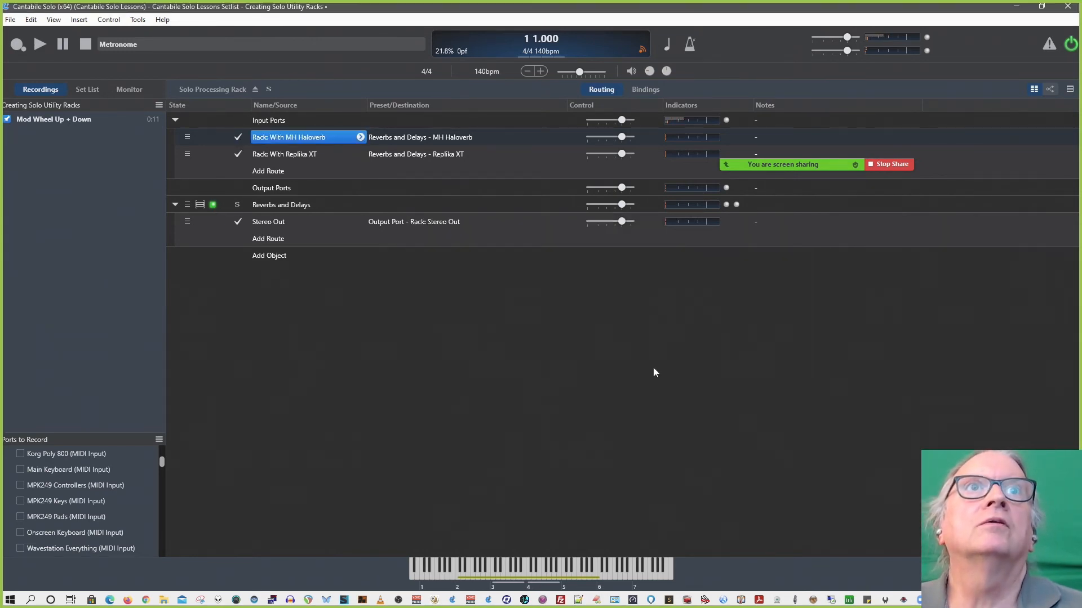
# Set the Program Change binding's target to With MH Haloverb, controlling its Enabled state
pyautogui.click(648, 89)
pyautogui.click(267, 154)
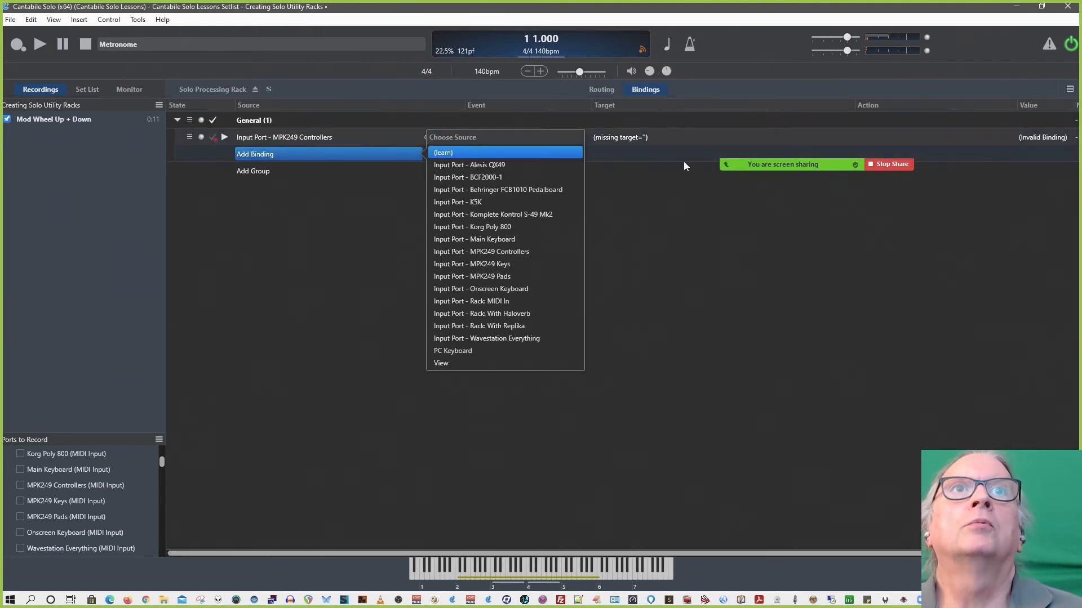
pyautogui.click(691, 144)
pyautogui.click(694, 137)
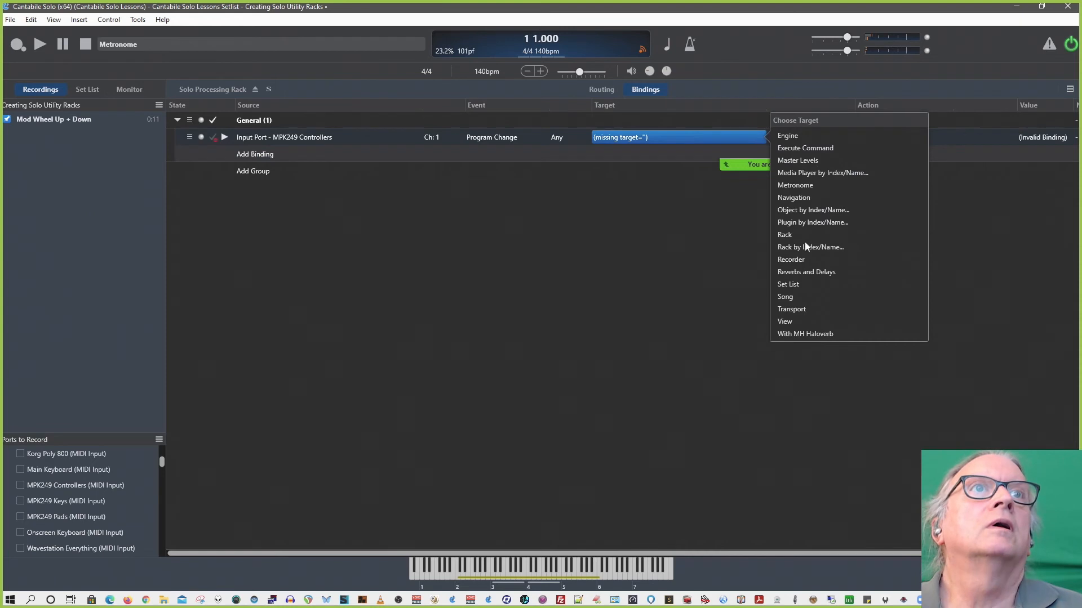
pyautogui.click(816, 334)
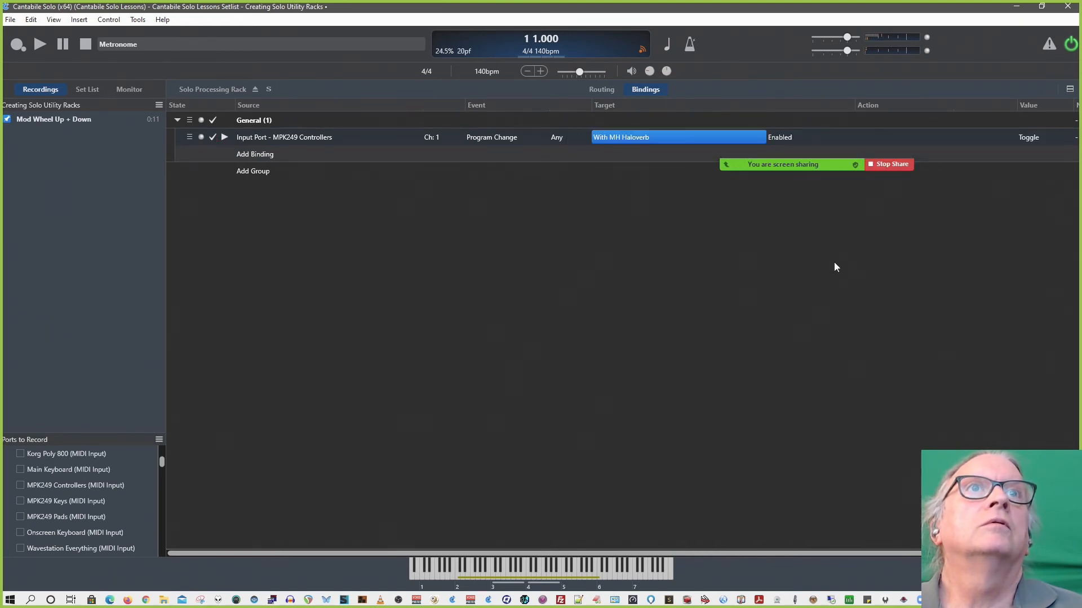
pyautogui.click(789, 138)
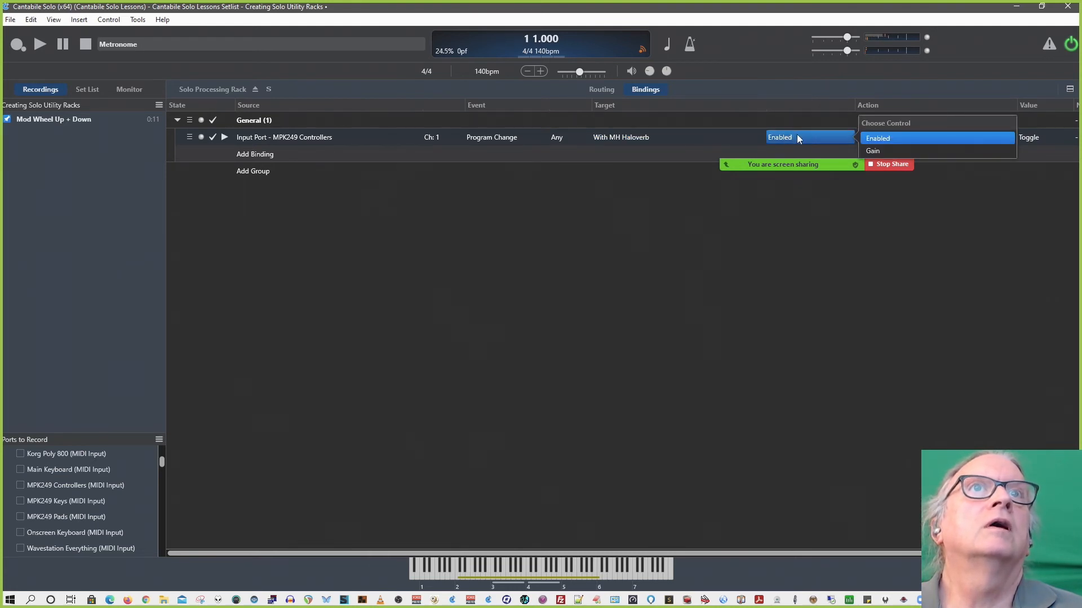
pyautogui.click(796, 136)
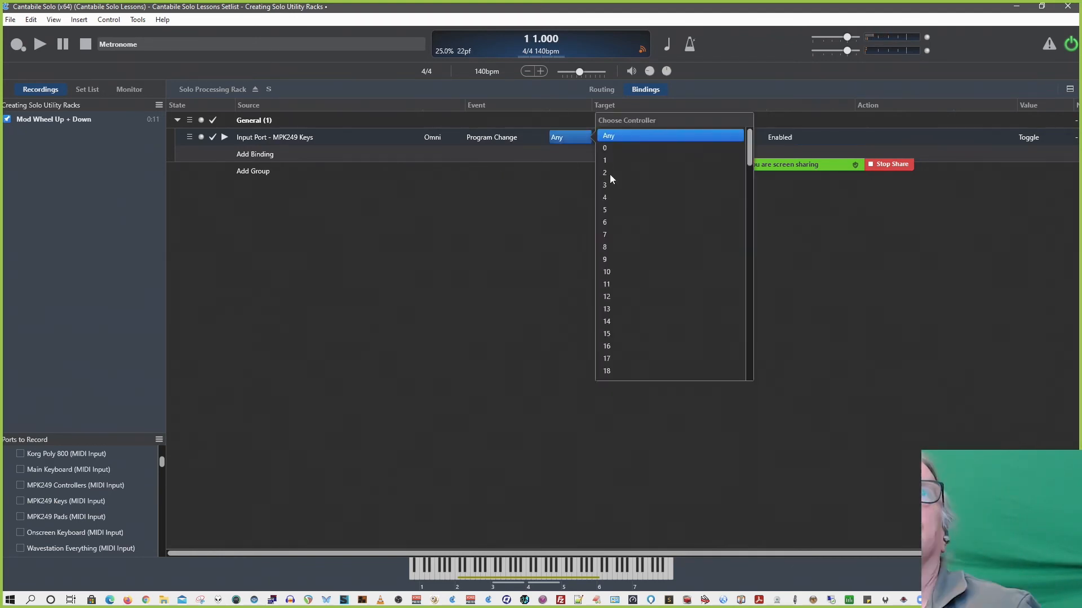
# Set the binding's program change number to 2 and its source to Input Port - Rack: MIDI In
pyautogui.click(609, 171)
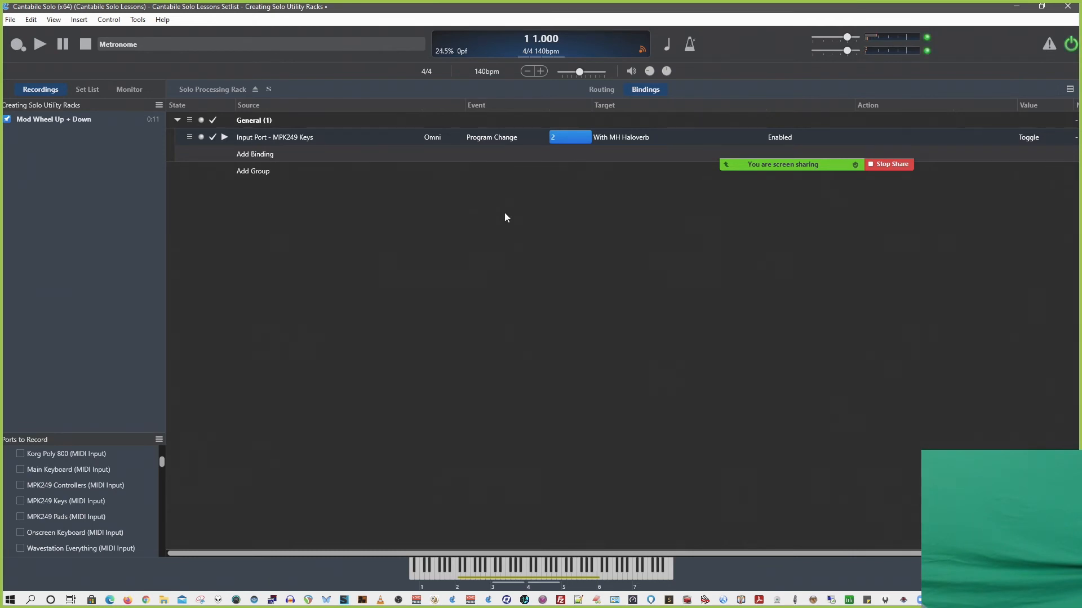
pyautogui.click(309, 137)
pyautogui.click(416, 137)
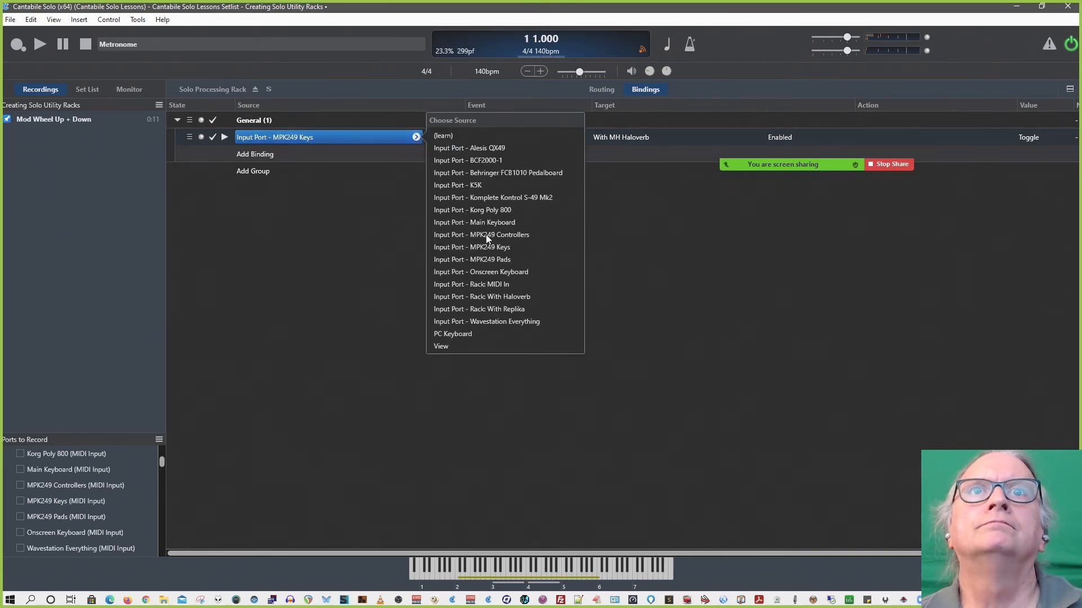
pyautogui.click(487, 285)
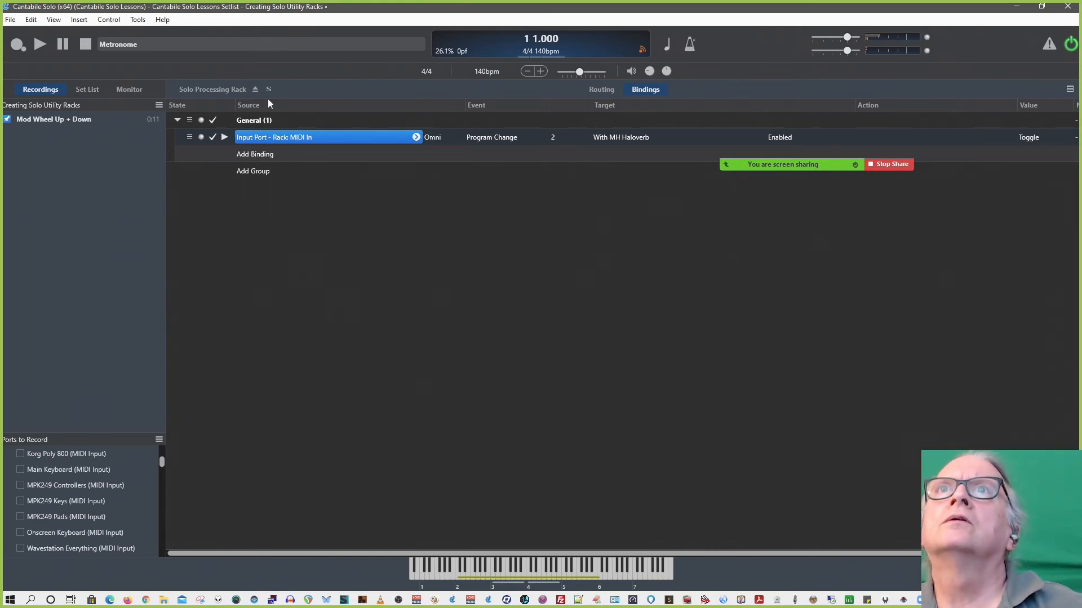
# Return to the song and add a route from MPK249 Keys to Solo Processing Rack - MIDI In
pyautogui.click(255, 89)
pyautogui.click(282, 372)
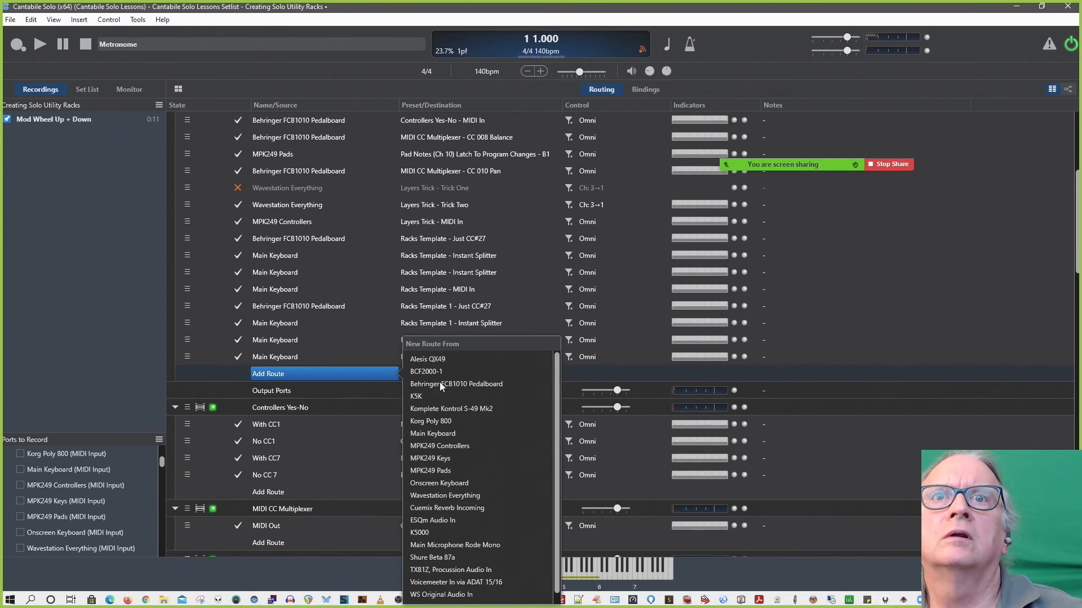
pyautogui.click(441, 458)
pyautogui.scroll(-10, 637, 434)
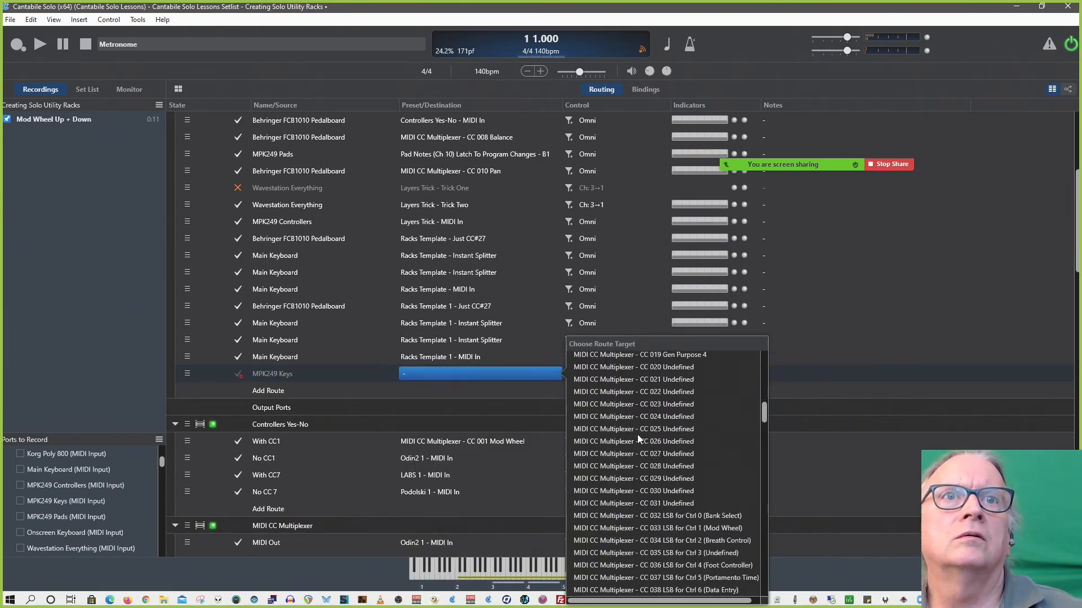
pyautogui.scroll(-10, 638, 439)
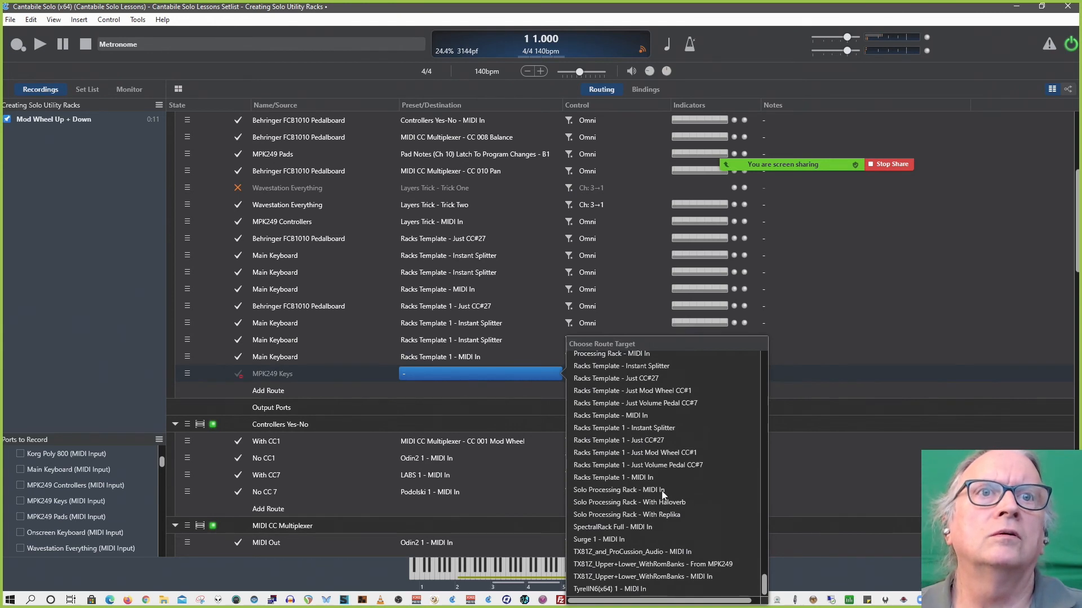
pyautogui.click(627, 494)
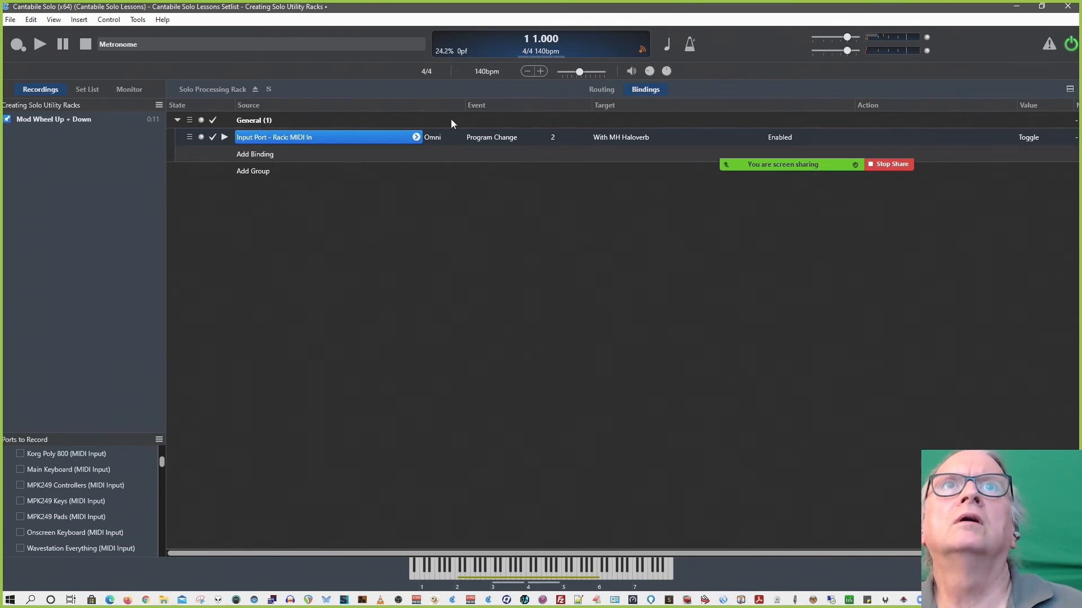
# Check the With MH Haloverb route's enabled state against its program change binding in the Solo Processing Rack
pyautogui.click(601, 90)
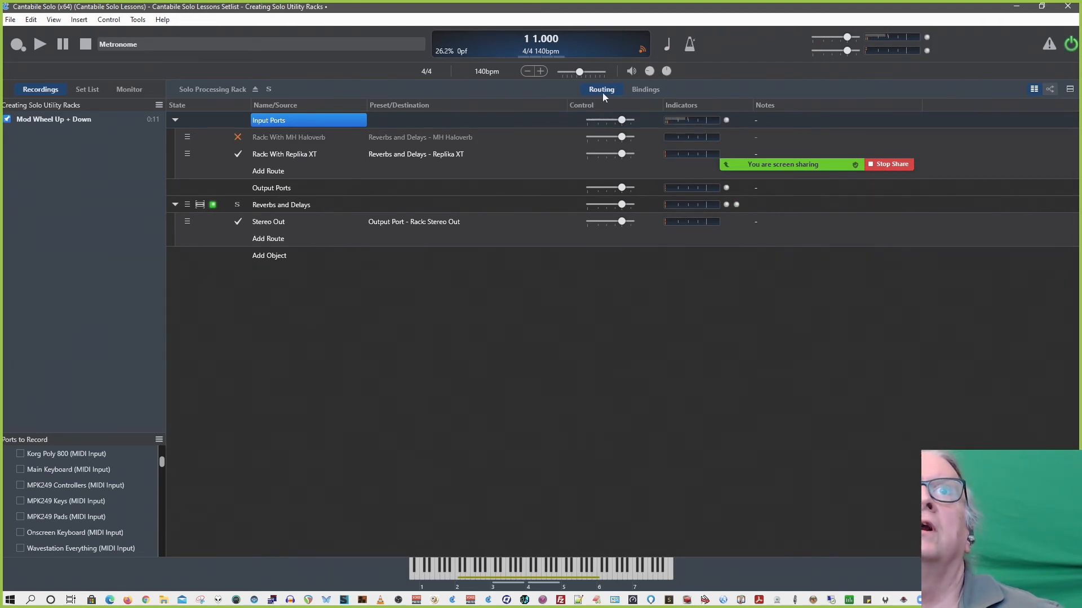
pyautogui.click(648, 90)
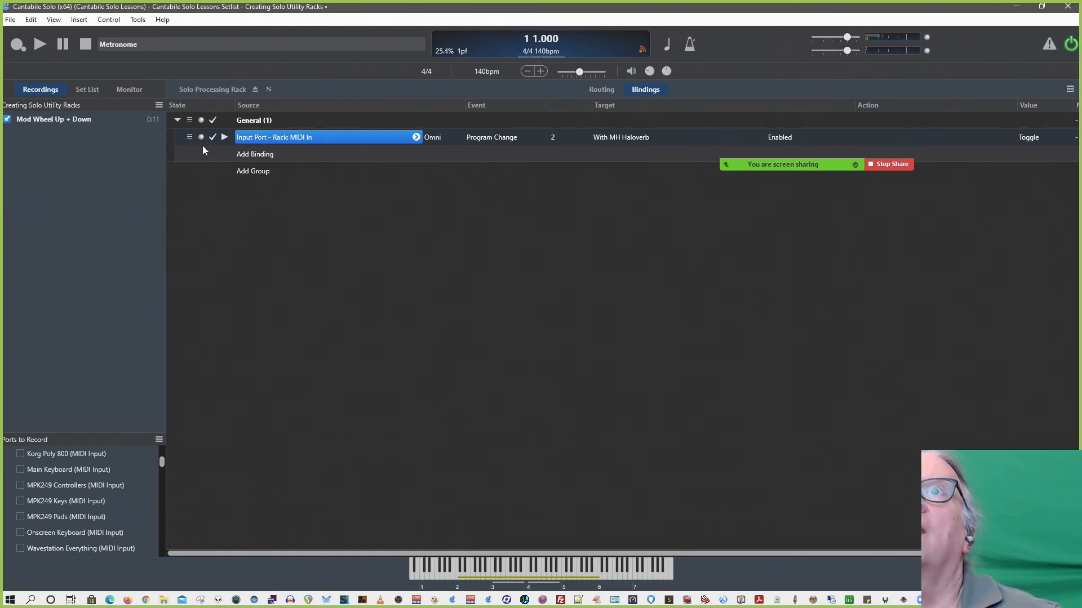
pyautogui.click(602, 90)
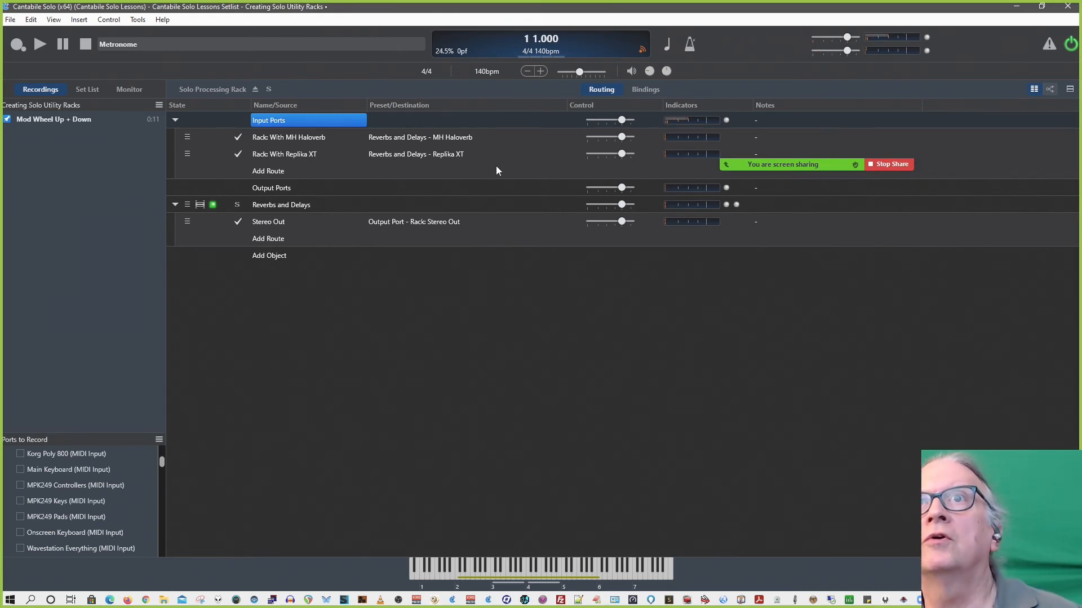
# Set the With MH Haloverb binding's program change number to Any and check the rack's routes
pyautogui.click(645, 89)
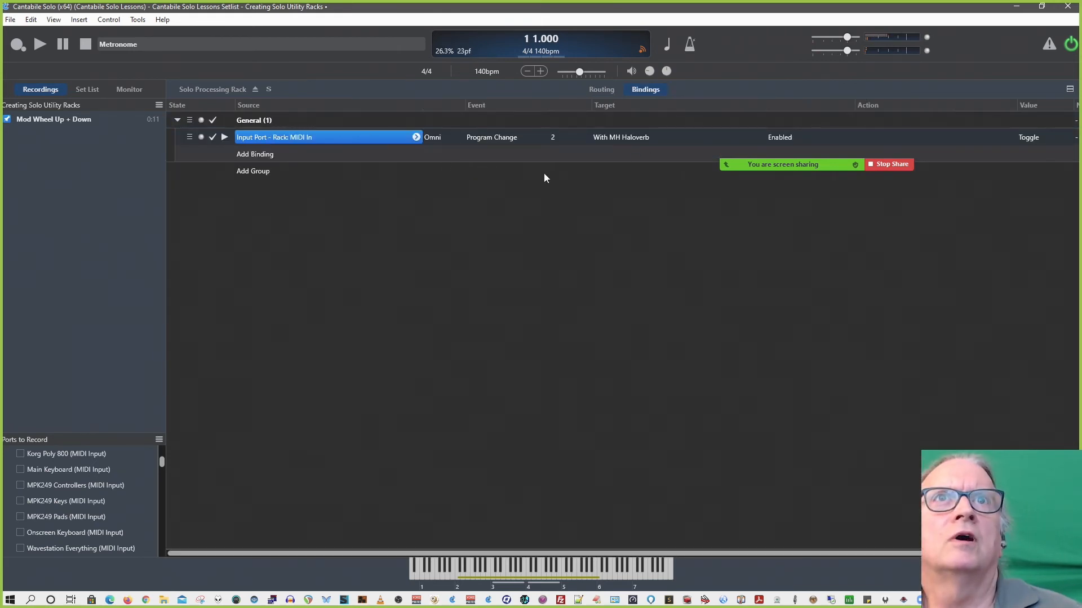
pyautogui.click(557, 138)
pyautogui.click(617, 135)
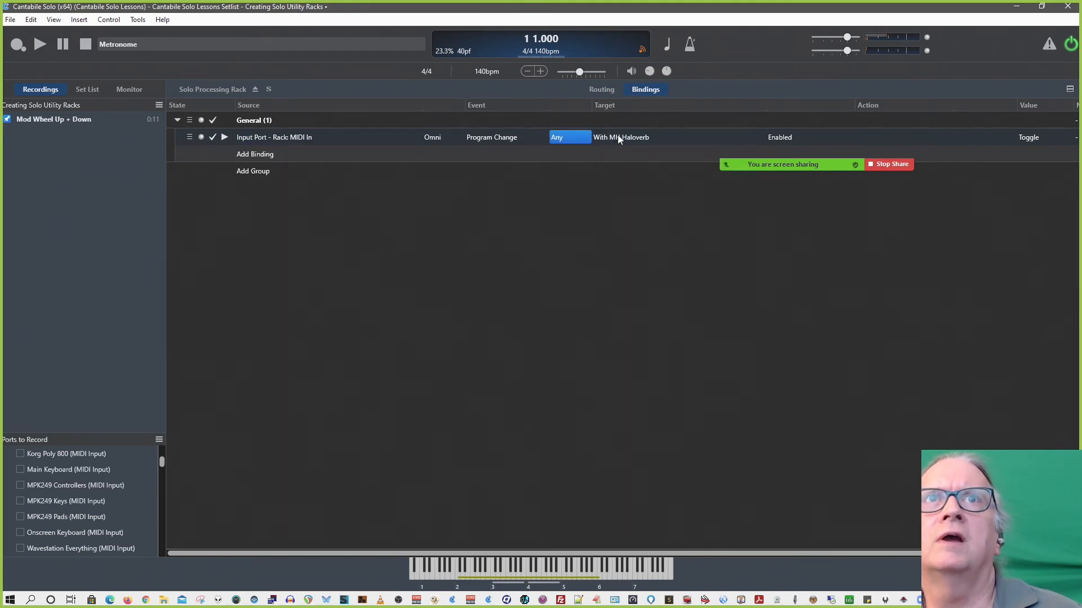
pyautogui.click(601, 90)
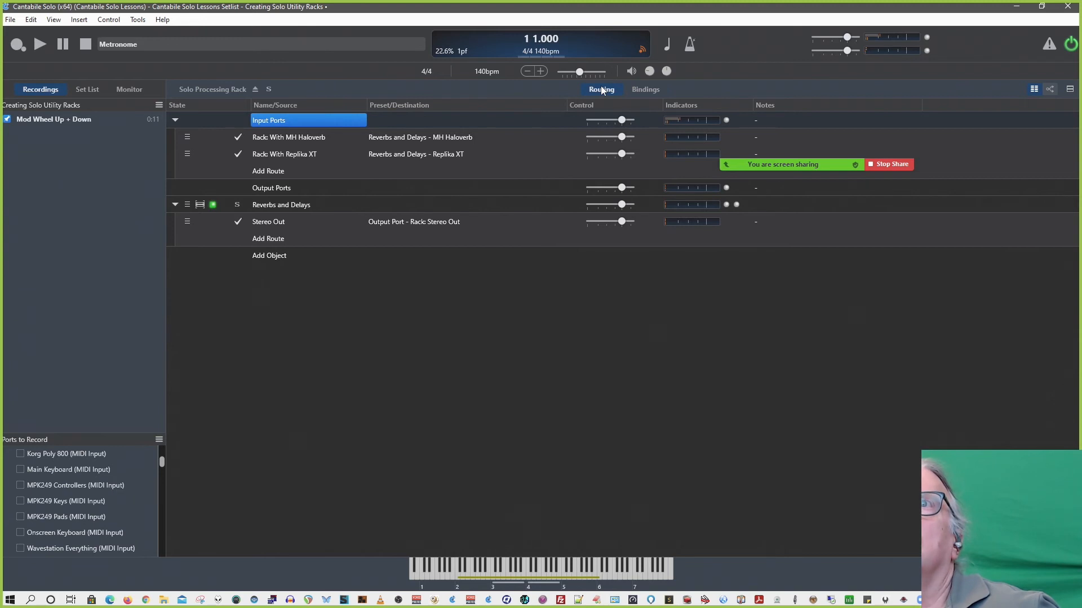
pyautogui.click(654, 90)
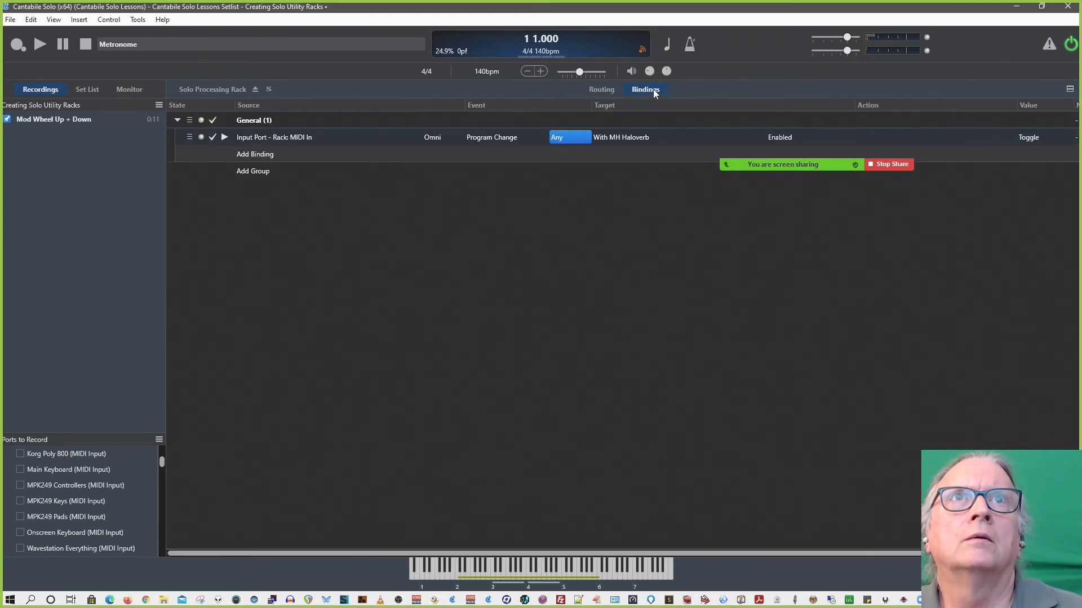
pyautogui.click(564, 137)
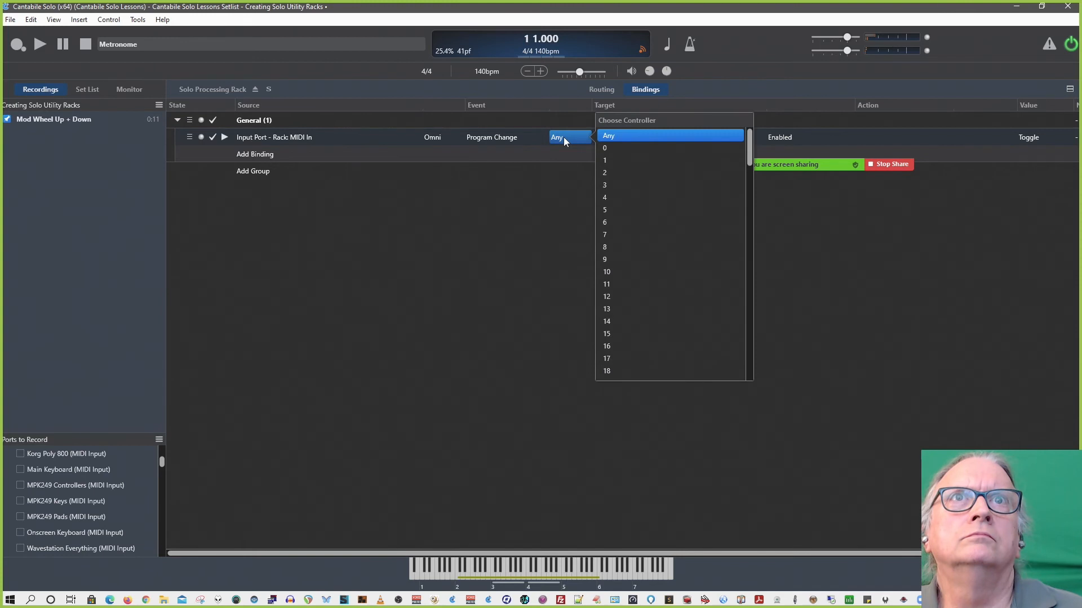
pyautogui.click(724, 137)
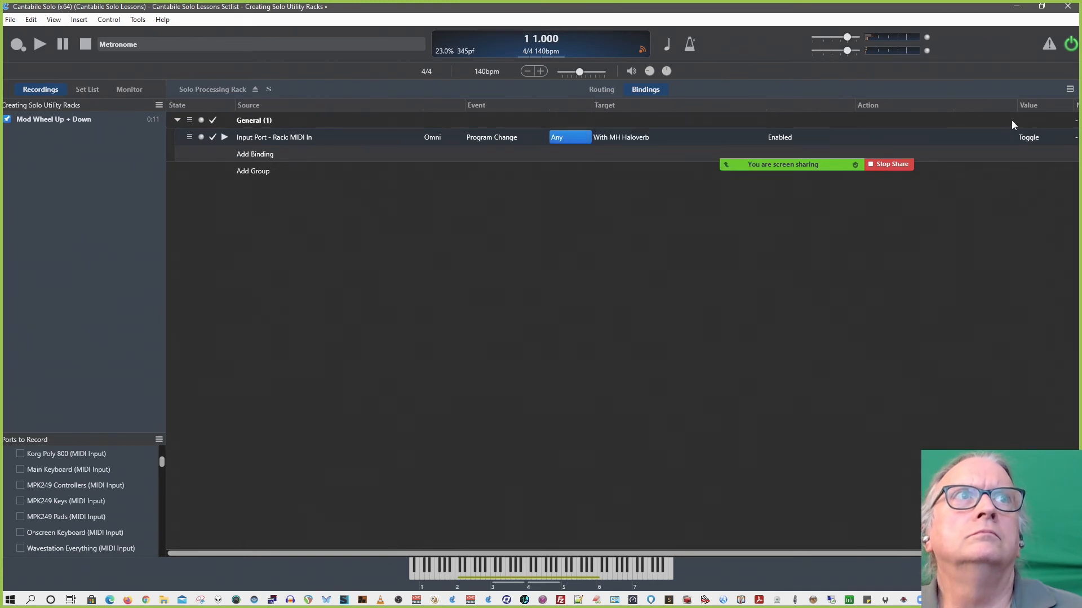
# Set the With MH Haloverb binding's value to On, keeping Any as its program change number
pyautogui.click(1029, 141)
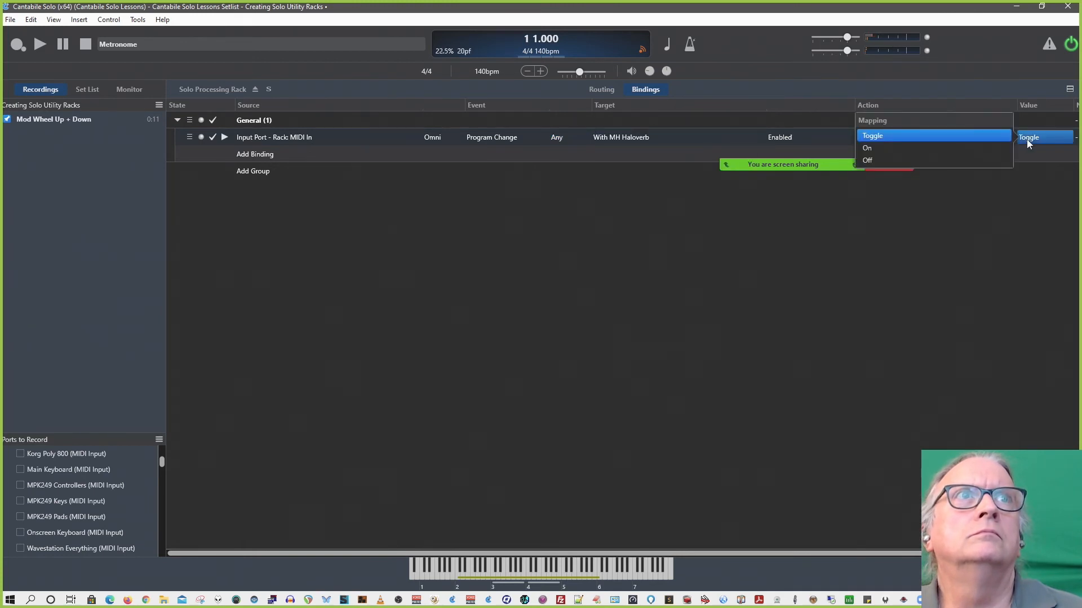
pyautogui.click(899, 148)
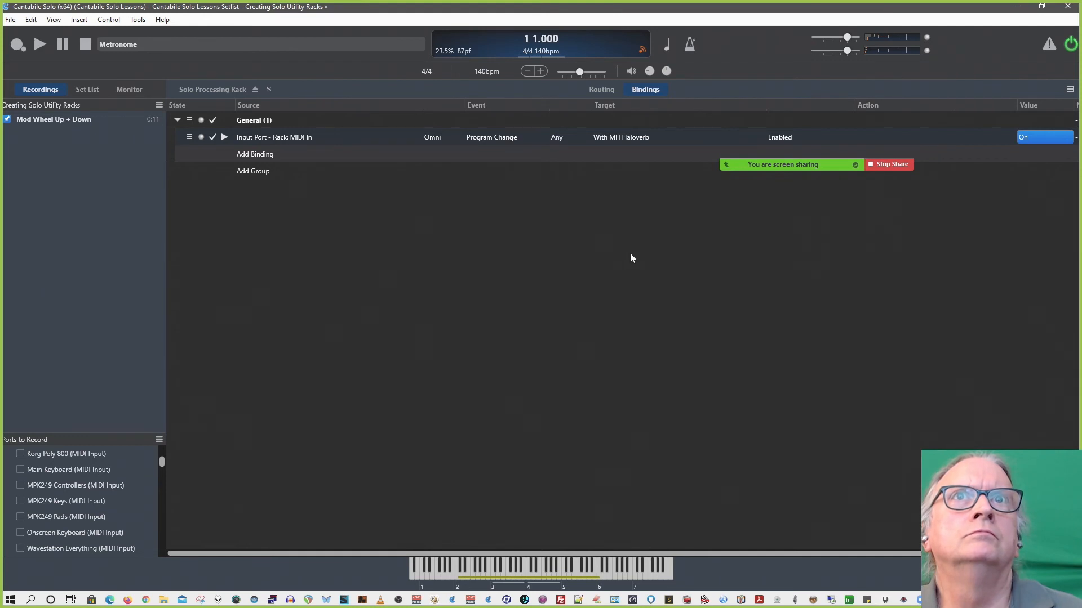
pyautogui.click(563, 139)
pyautogui.click(551, 191)
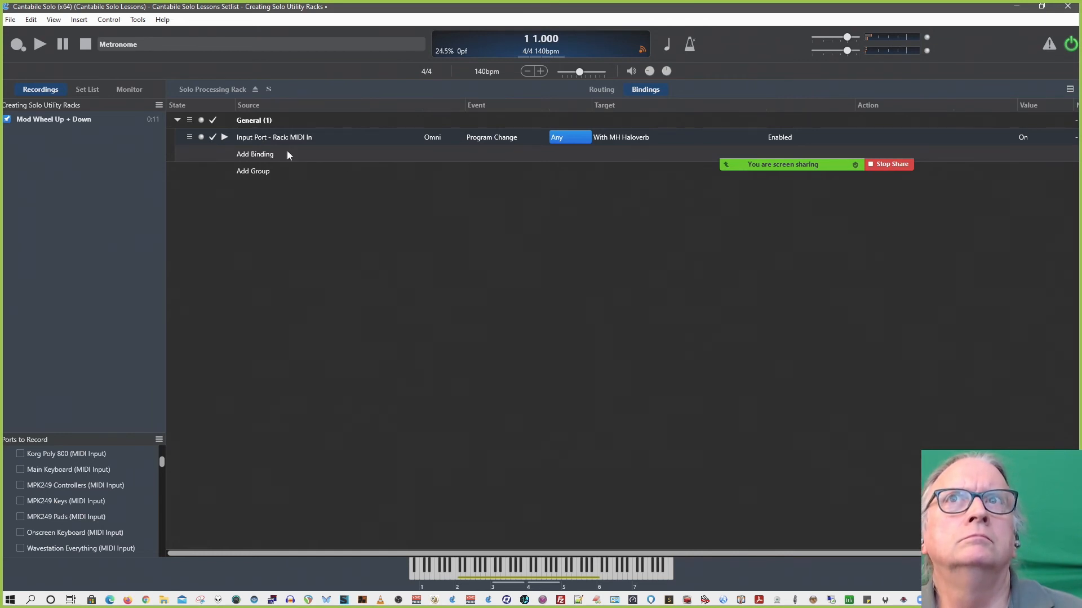
# Copy the With MH Haloverb binding and paste the duplicate into the General group
pyautogui.click(190, 136)
pyautogui.rightClick(190, 136)
pyautogui.click(218, 156)
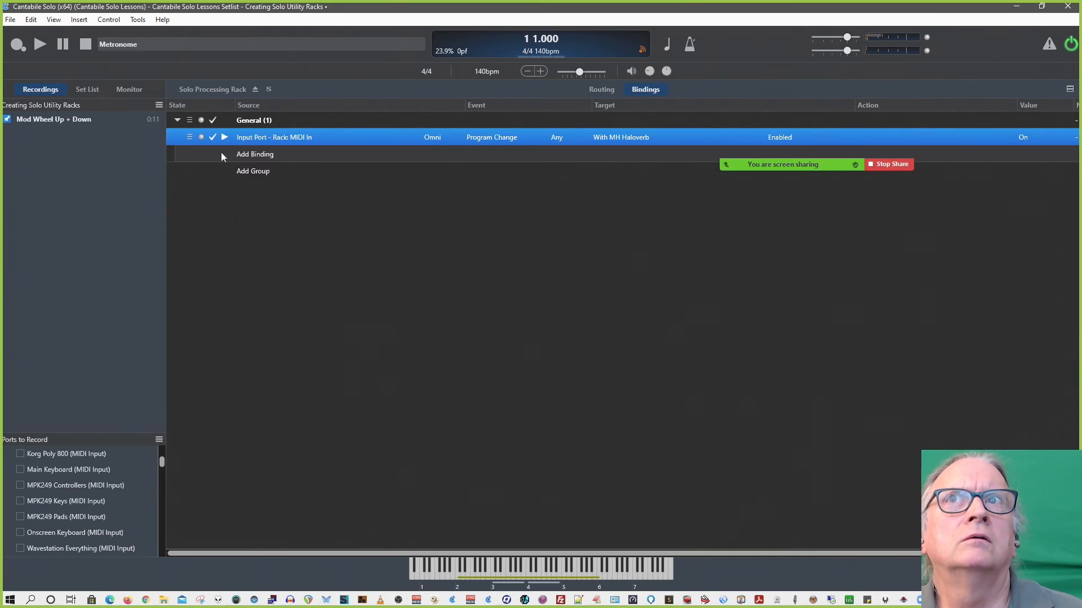
pyautogui.rightClick(248, 157)
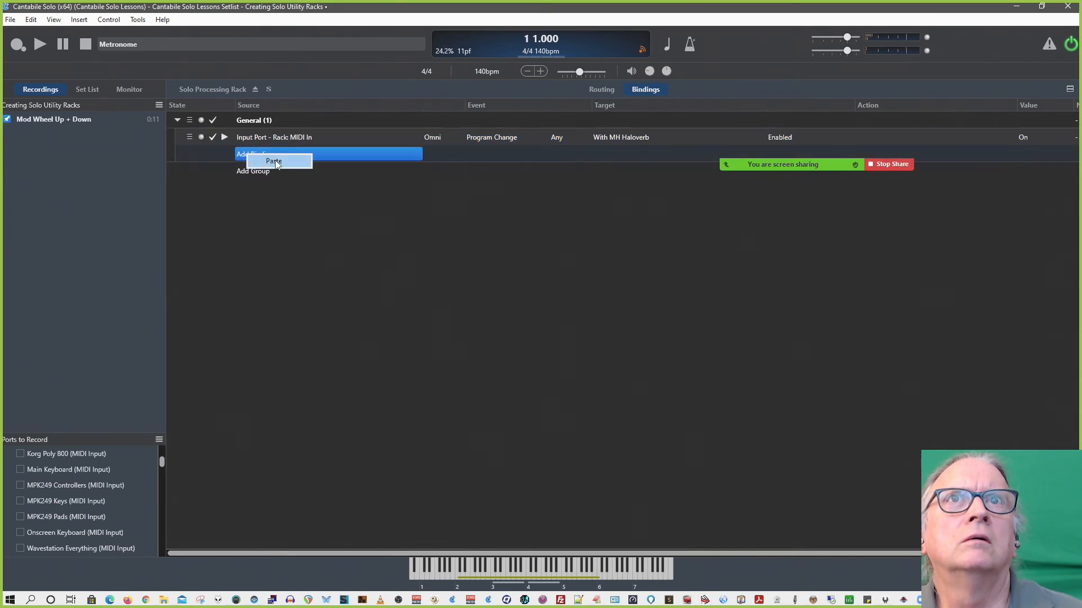
pyautogui.click(273, 161)
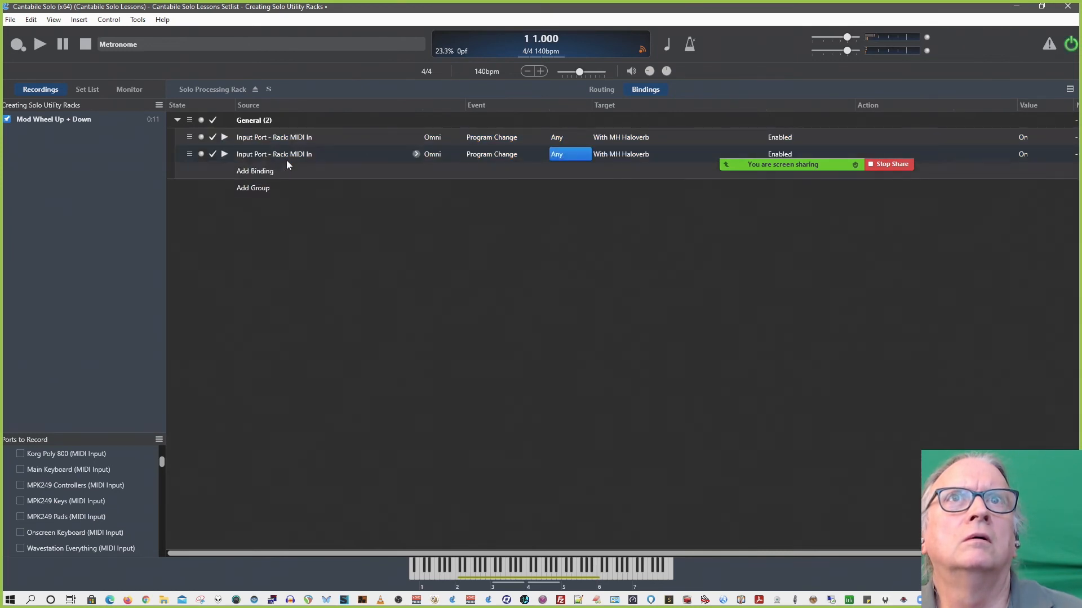
# Name the Replika XT input route With Replika by starting a binding for it, then cancel learning the binding
pyautogui.click(623, 154)
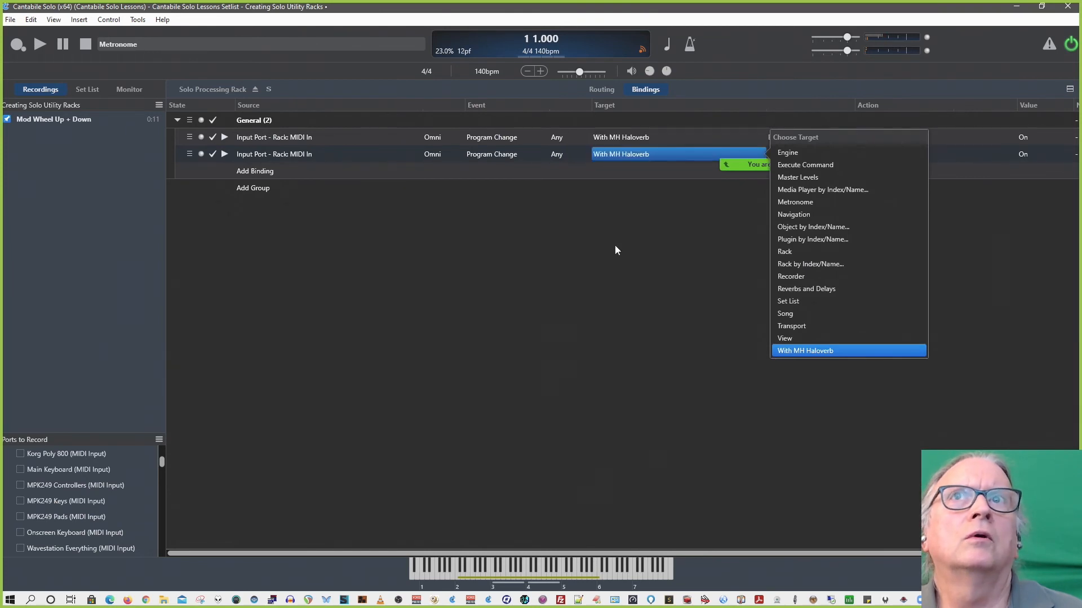
pyautogui.click(613, 89)
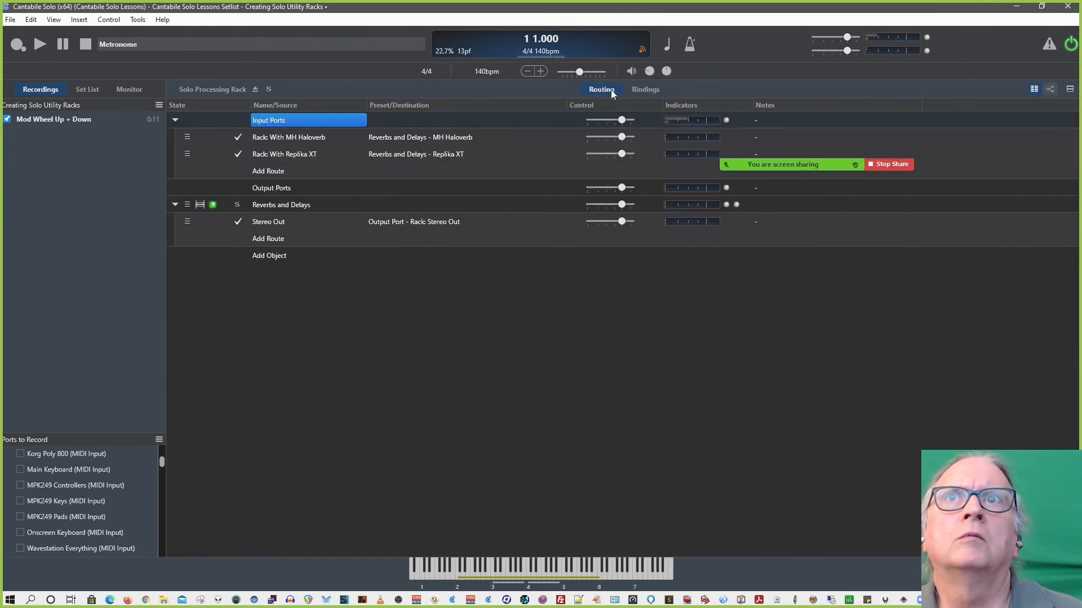
pyautogui.rightClick(238, 154)
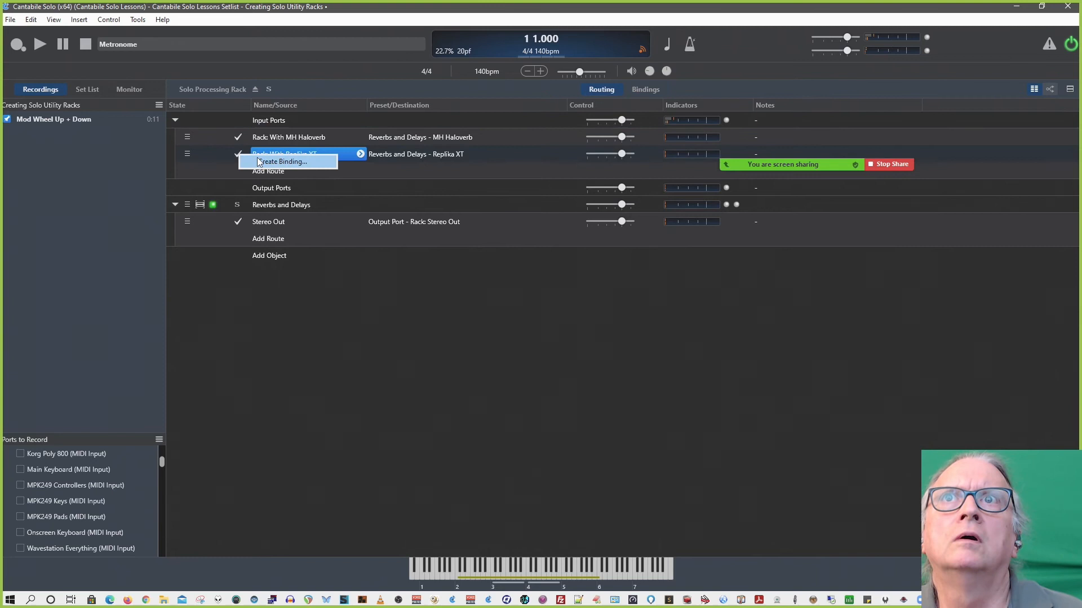
pyautogui.click(262, 162)
pyautogui.press('Return')
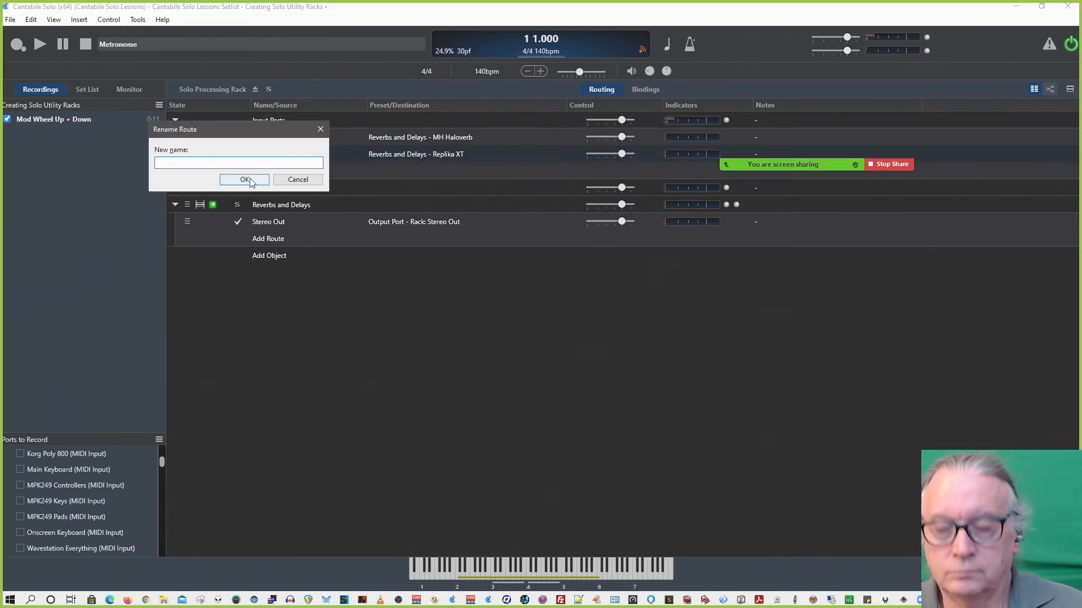
pyautogui.write('With Replika')
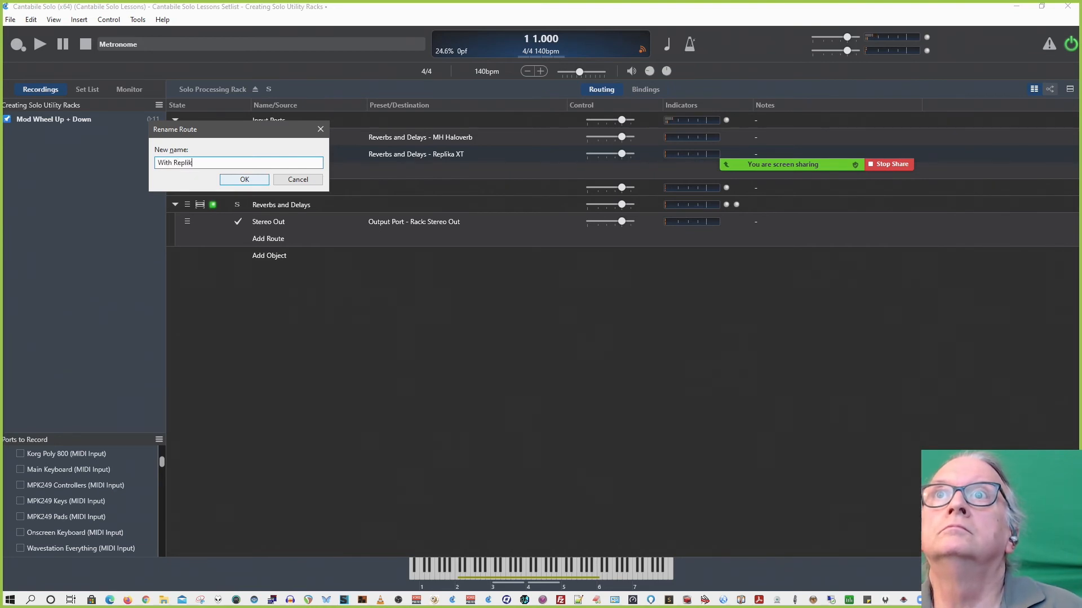
pyautogui.press('Return')
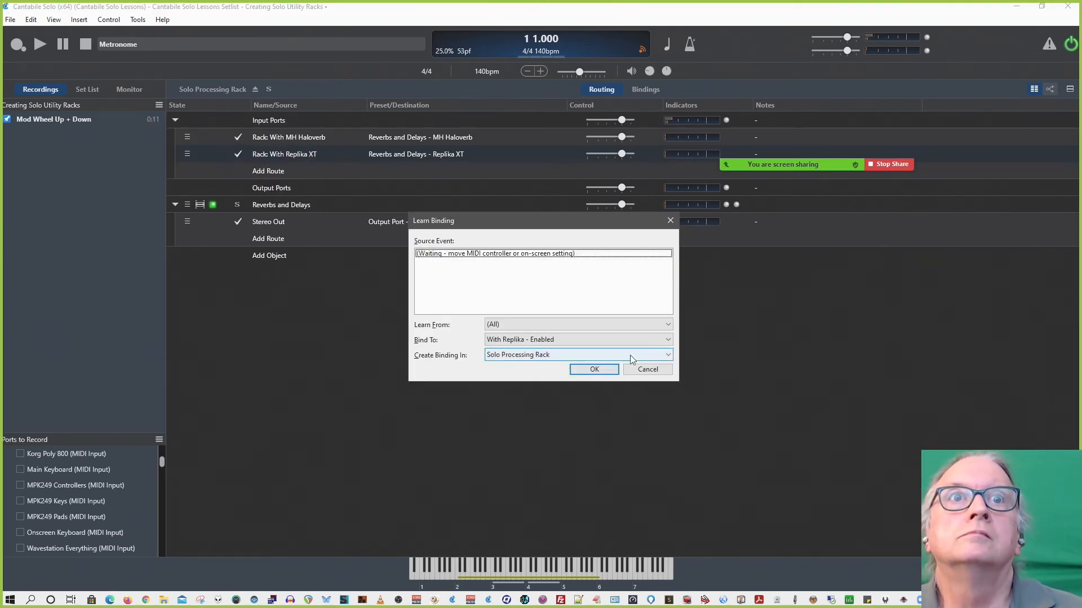
pyautogui.click(645, 369)
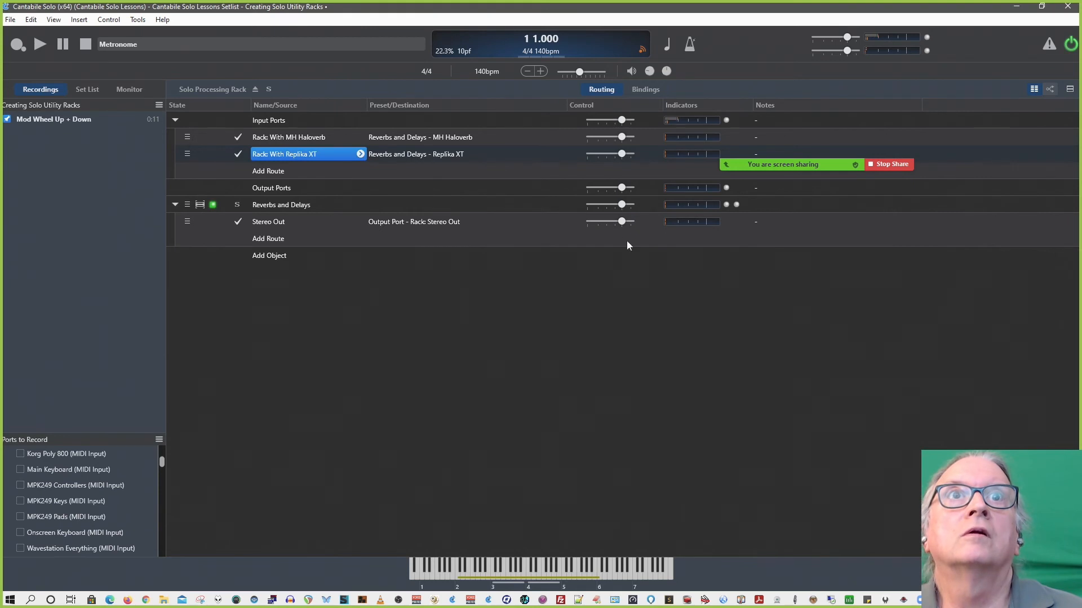
# Set the duplicated binding's target to With Replika and its program change number to 3
pyautogui.click(646, 90)
pyautogui.click(677, 154)
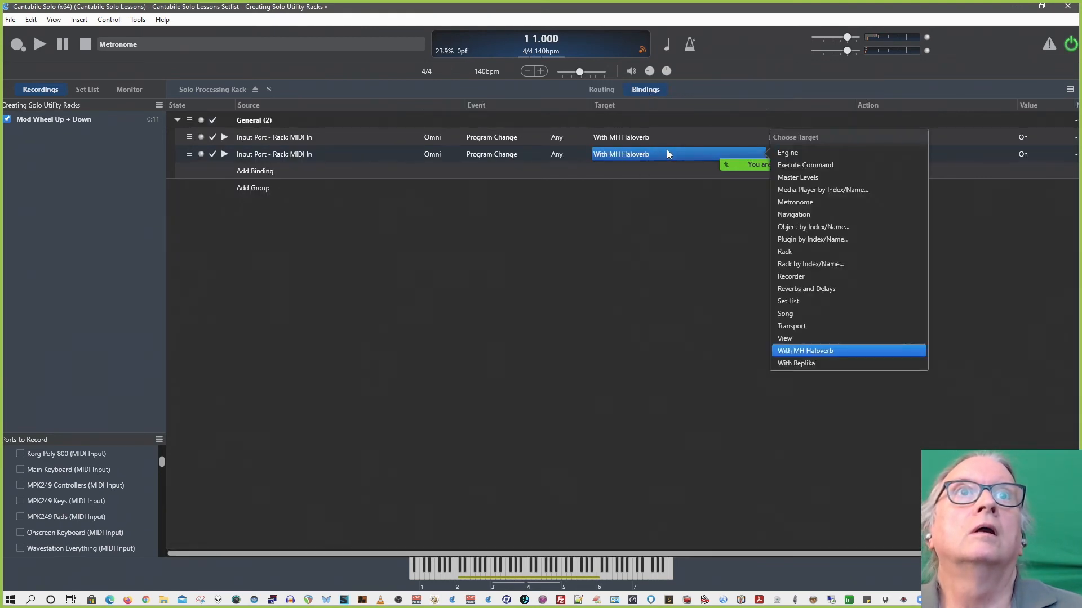
pyautogui.click(810, 364)
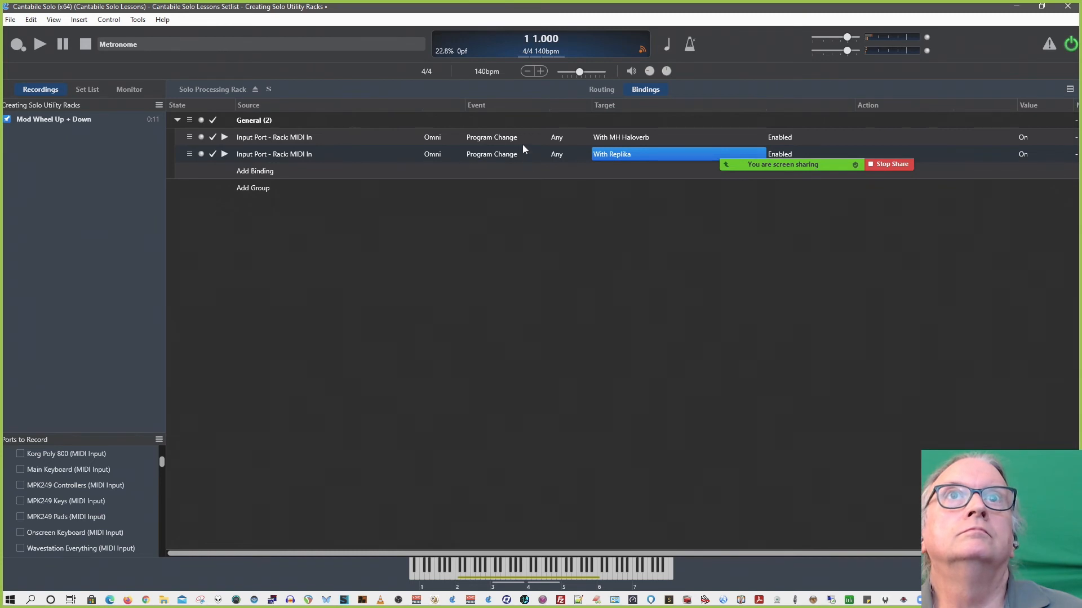
pyautogui.click(556, 154)
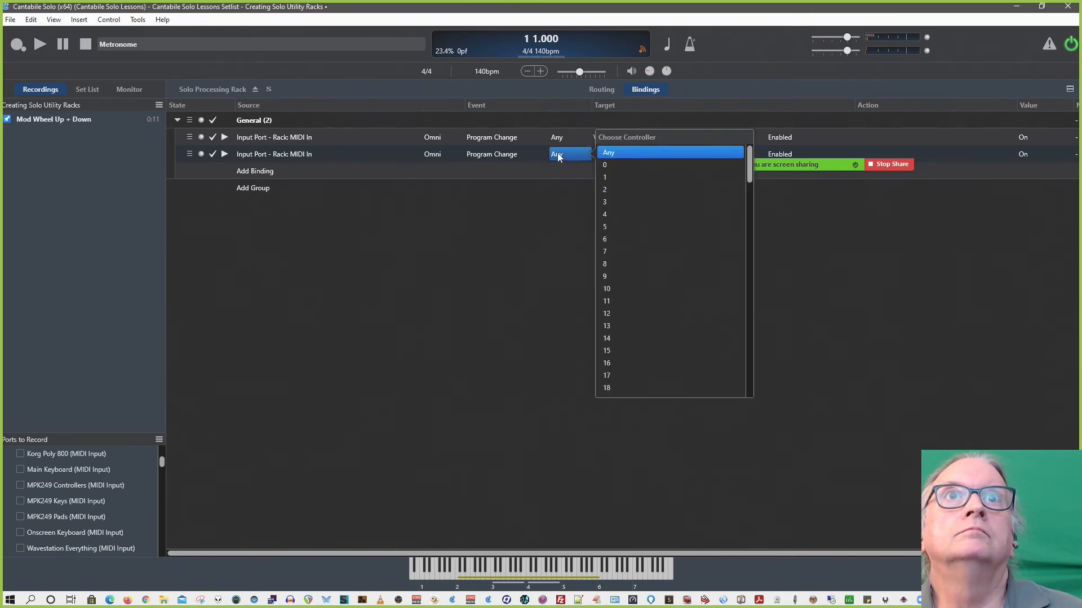
pyautogui.click(608, 202)
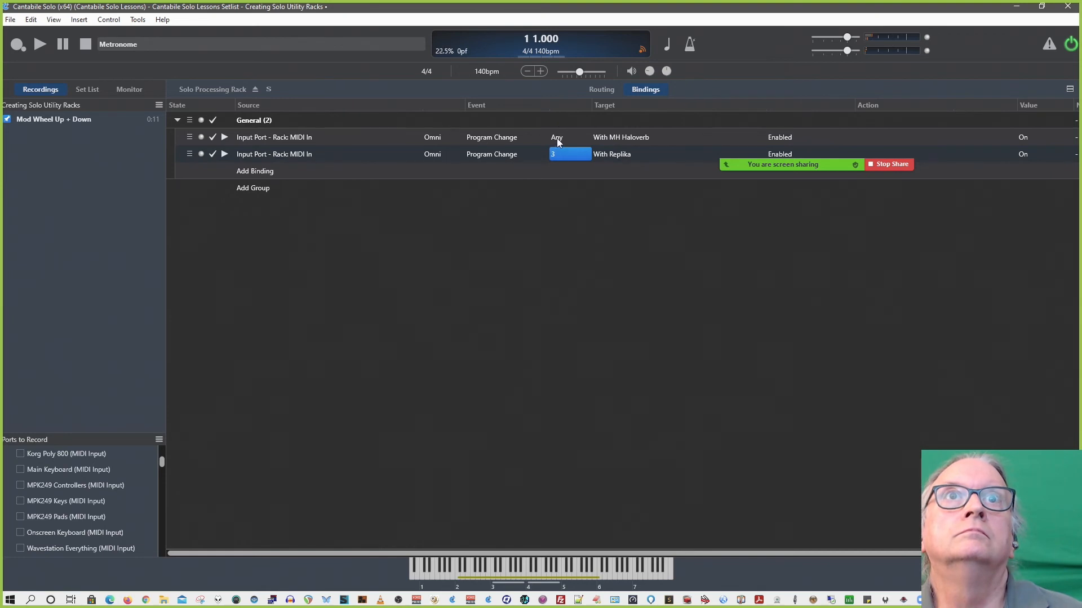
# Check the enabled states of the MH Haloverb and Replika XT input routes in the rack
pyautogui.click(596, 90)
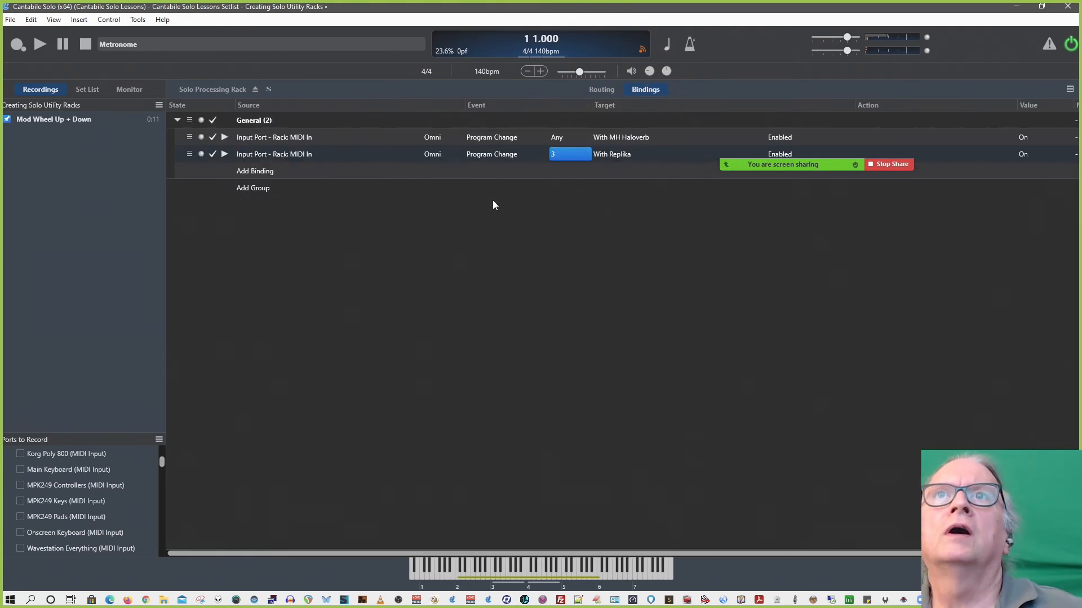
pyautogui.click(604, 89)
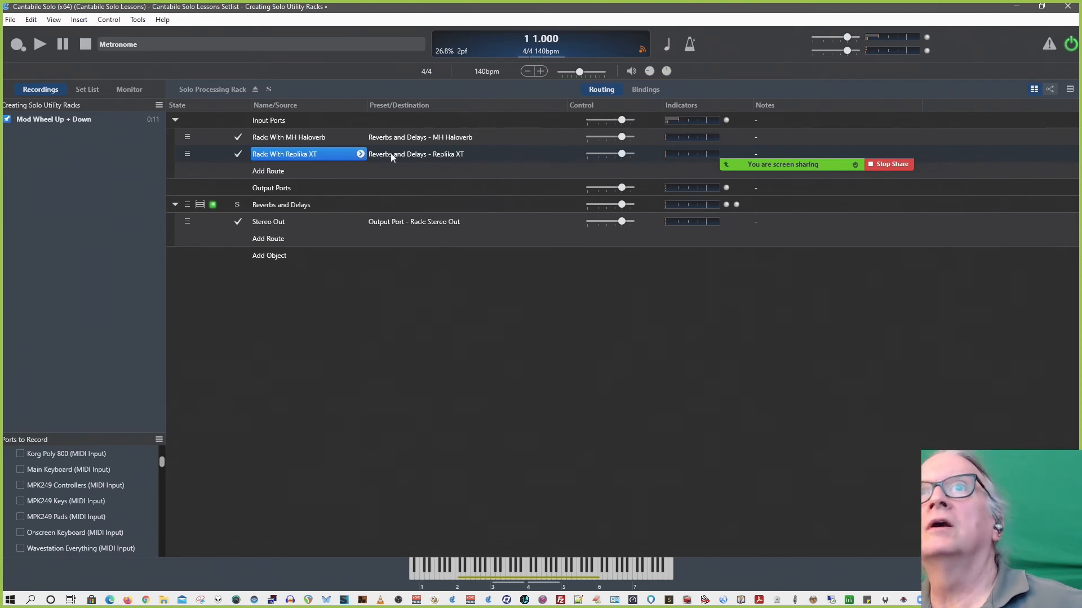
pyautogui.click(237, 137)
pyautogui.click(237, 154)
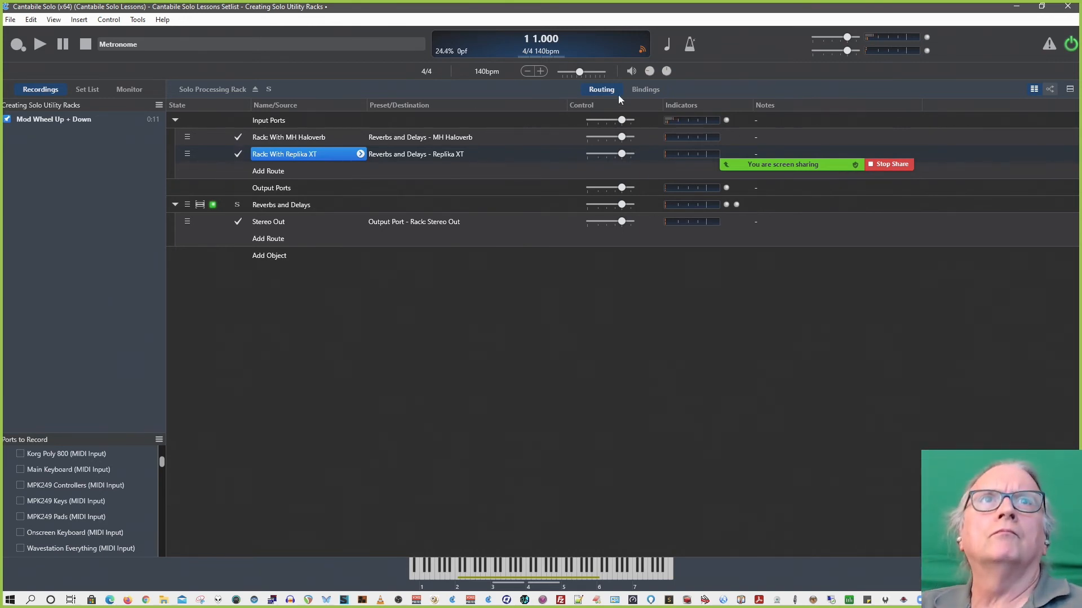
# Copy the With Replika binding and paste the duplicate as a third binding in the General group
pyautogui.click(644, 90)
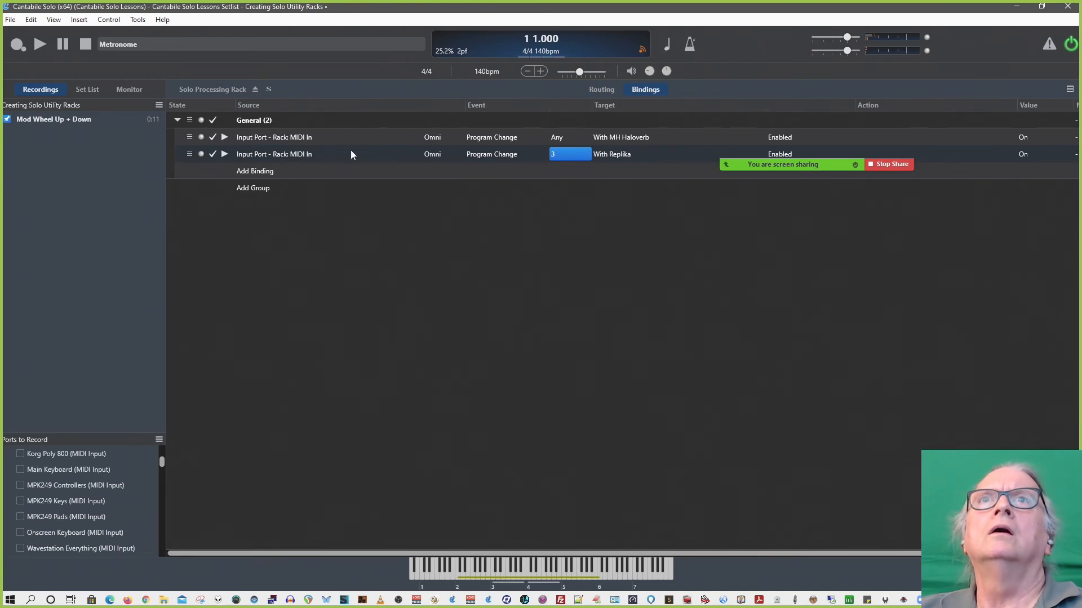
pyautogui.rightClick(275, 157)
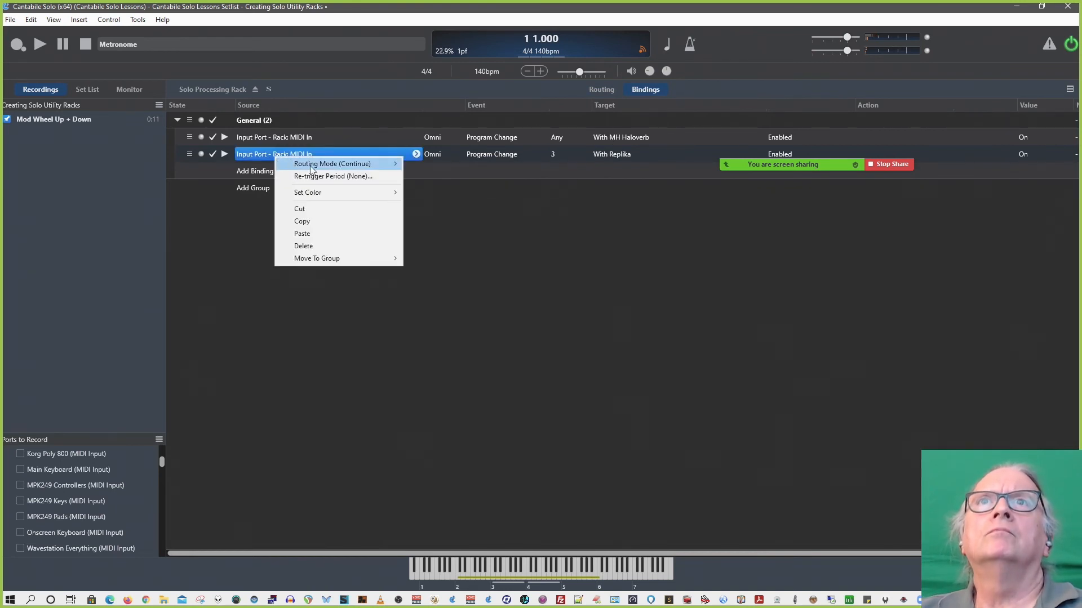
pyautogui.click(327, 221)
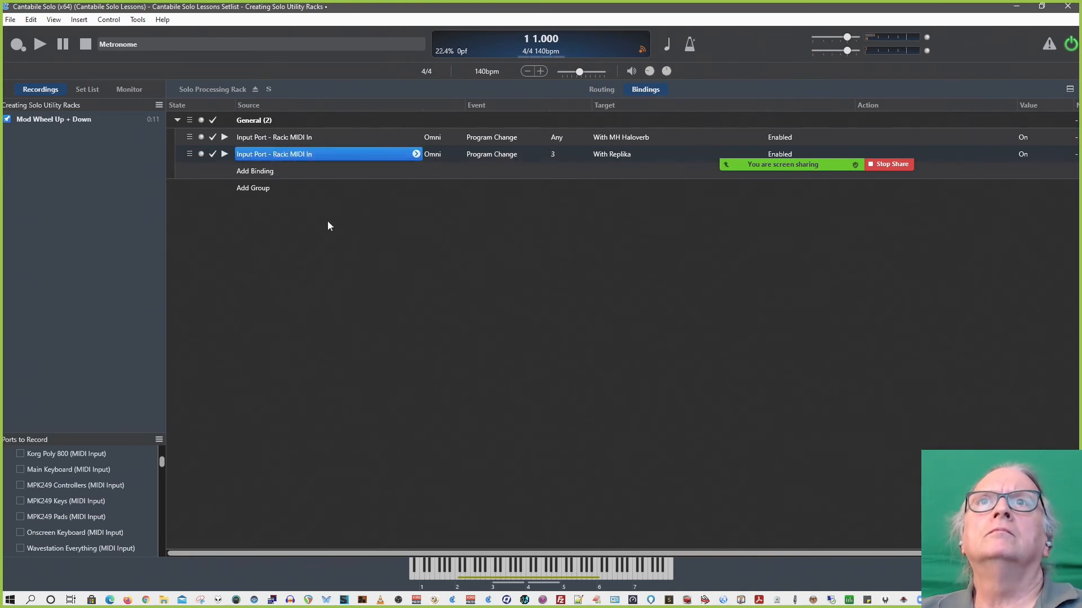
pyautogui.rightClick(261, 175)
pyautogui.click(277, 184)
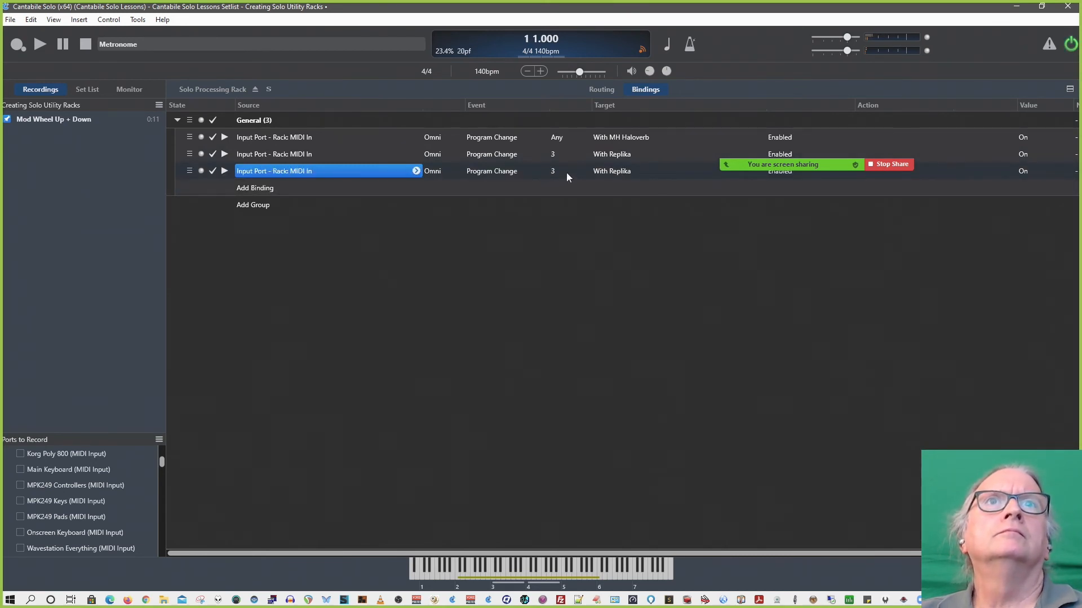
# Set the third binding to program change 2, target With MH Haloverb and value Off
pyautogui.click(553, 171)
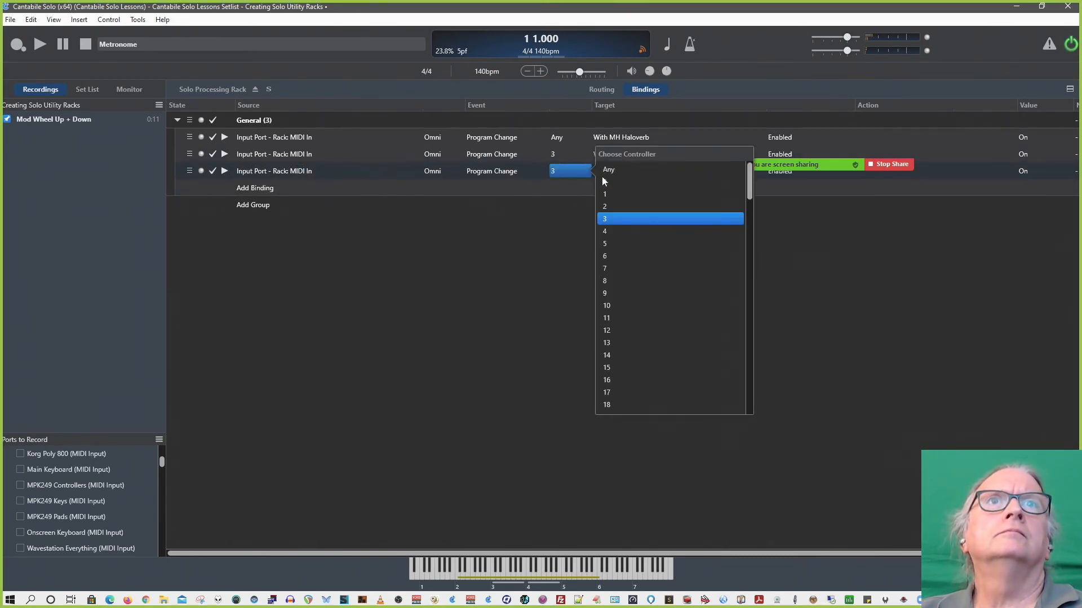
pyautogui.click(611, 203)
pyautogui.click(611, 172)
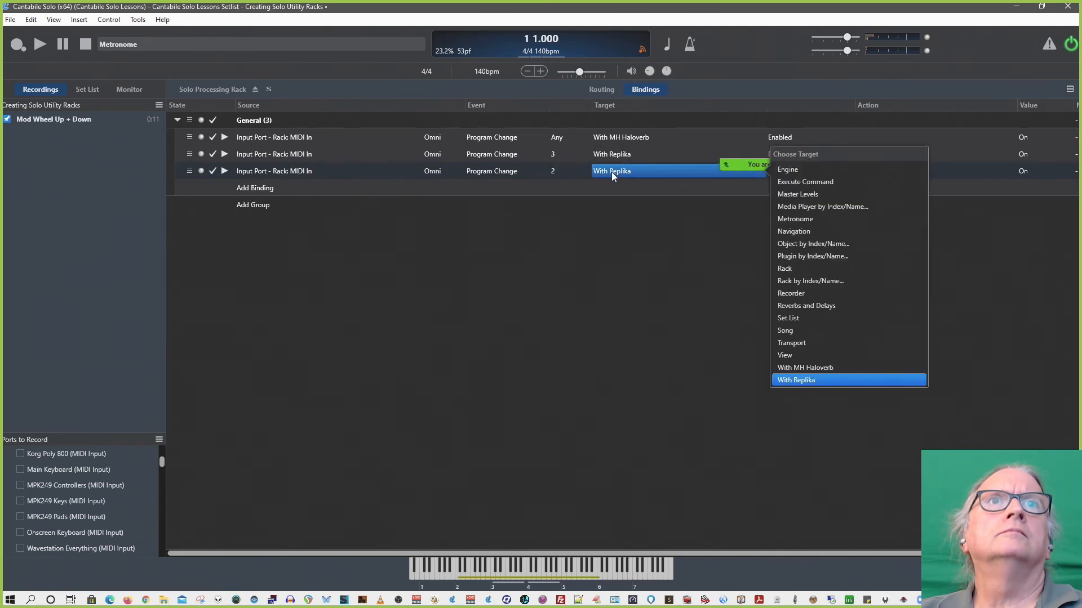
pyautogui.click(805, 367)
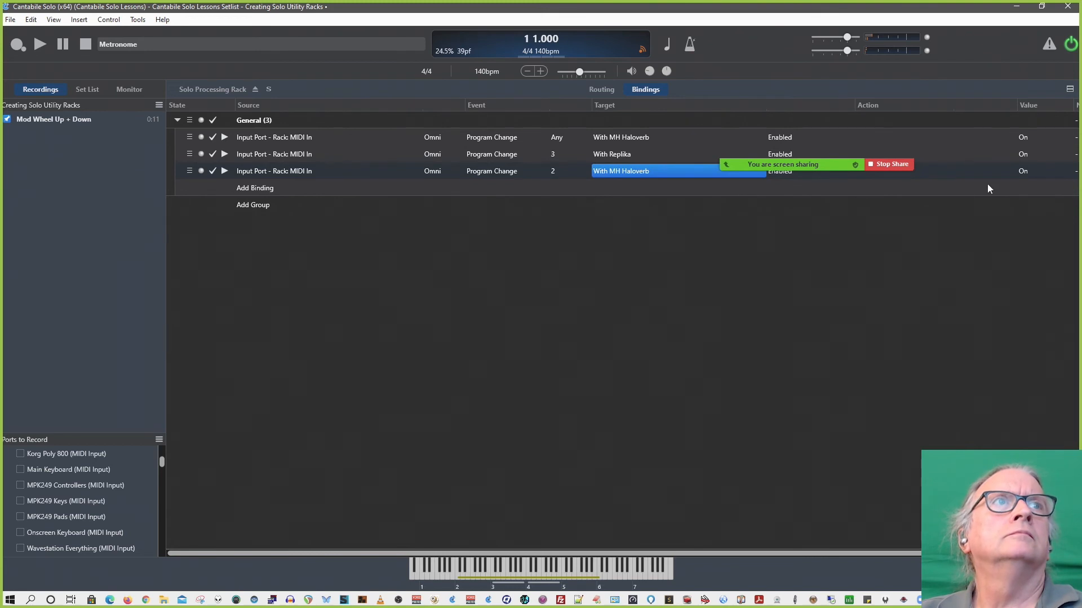
pyautogui.click(1023, 171)
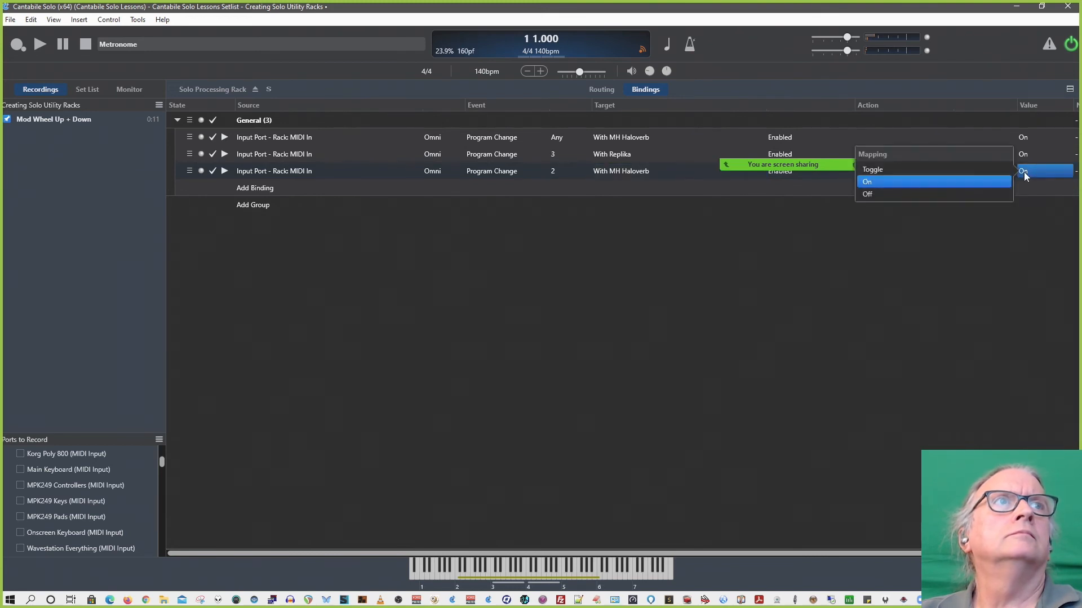
pyautogui.click(960, 196)
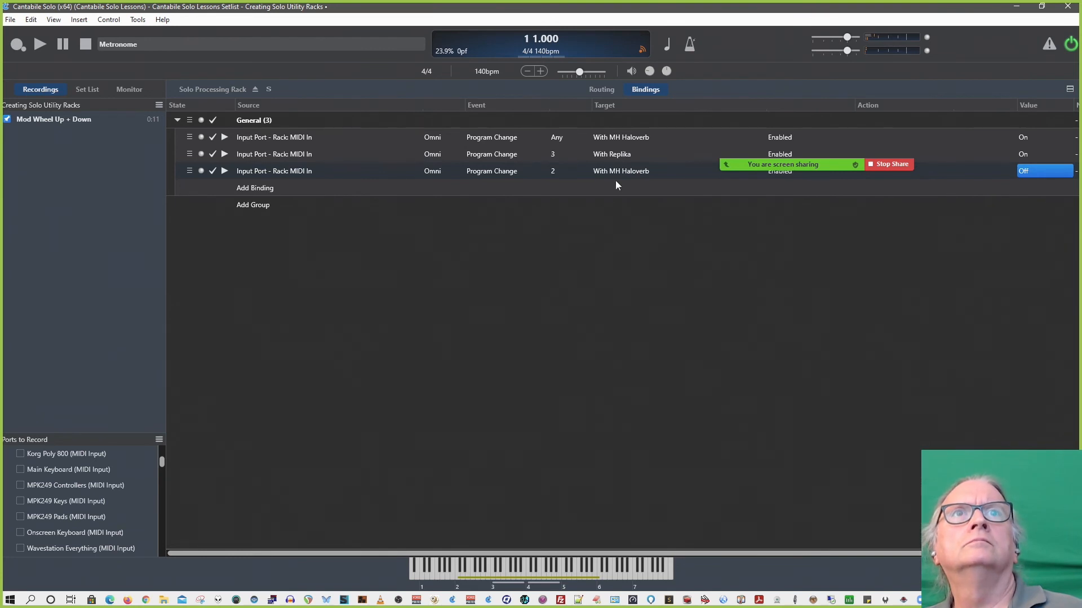
# Duplicate the With Replika binding as a fourth binding with program change 2 and value Off, and move the With Replika On binding directly above it
pyautogui.click(193, 155)
pyautogui.rightClick(190, 153)
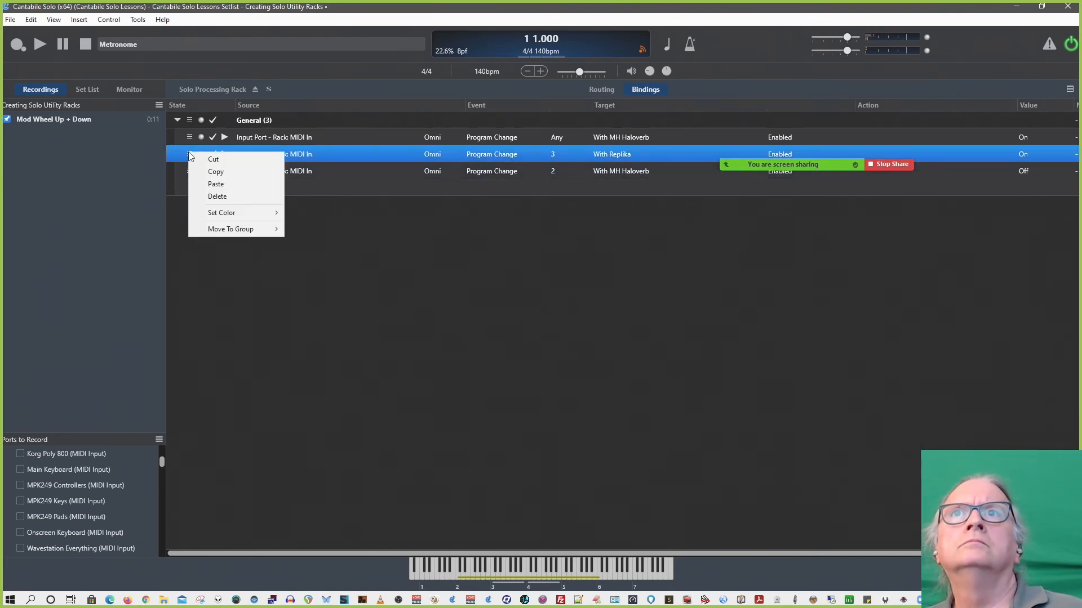
pyautogui.click(222, 174)
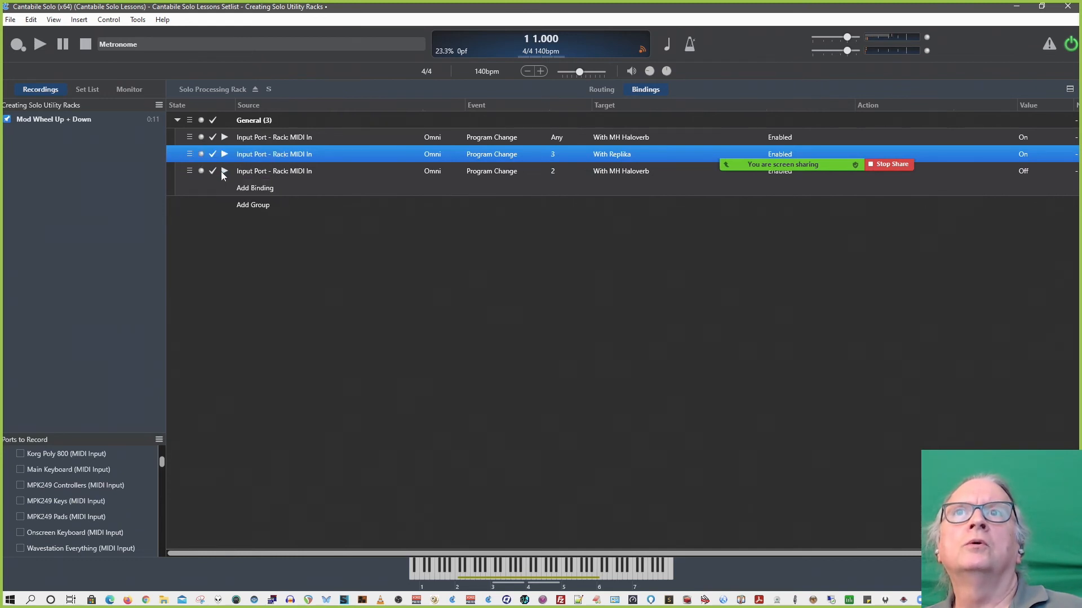
pyautogui.rightClick(253, 189)
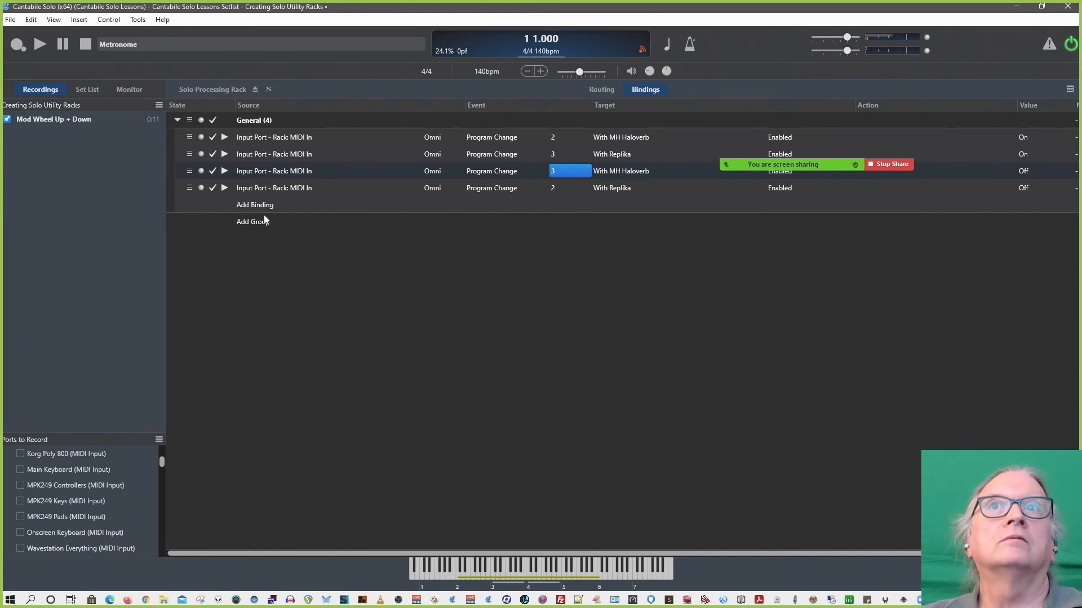
pyautogui.moveTo(188, 153); pyautogui.dragTo(190, 179)
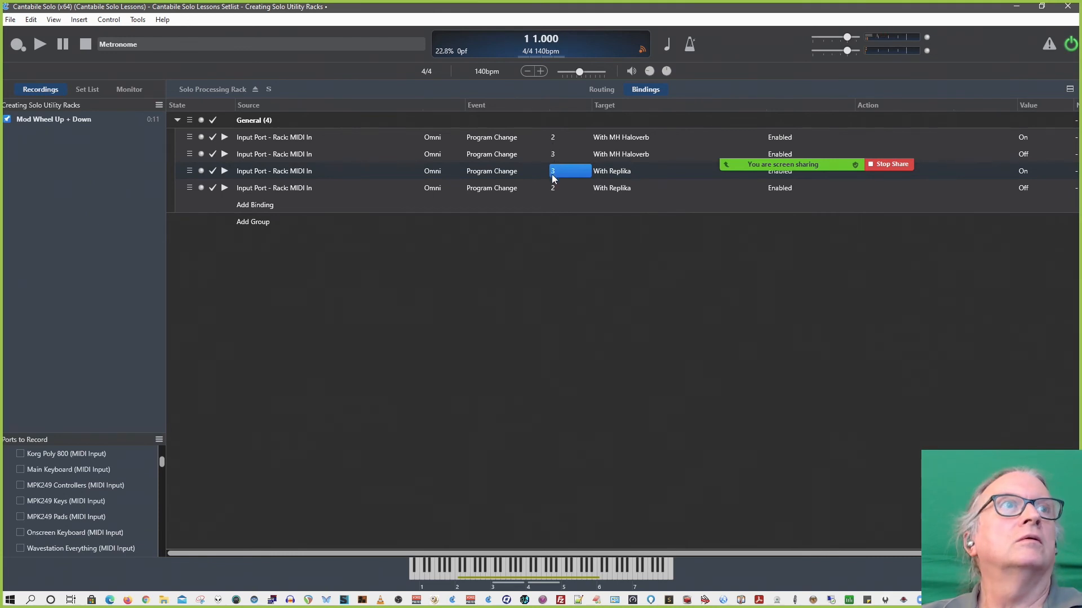
# Inspect the Reverbs and Delays rack, switch its Replika XT 1 and MH HaloVerb 1 plugins off and on, and return to Solo Processing Rack
pyautogui.click(600, 91)
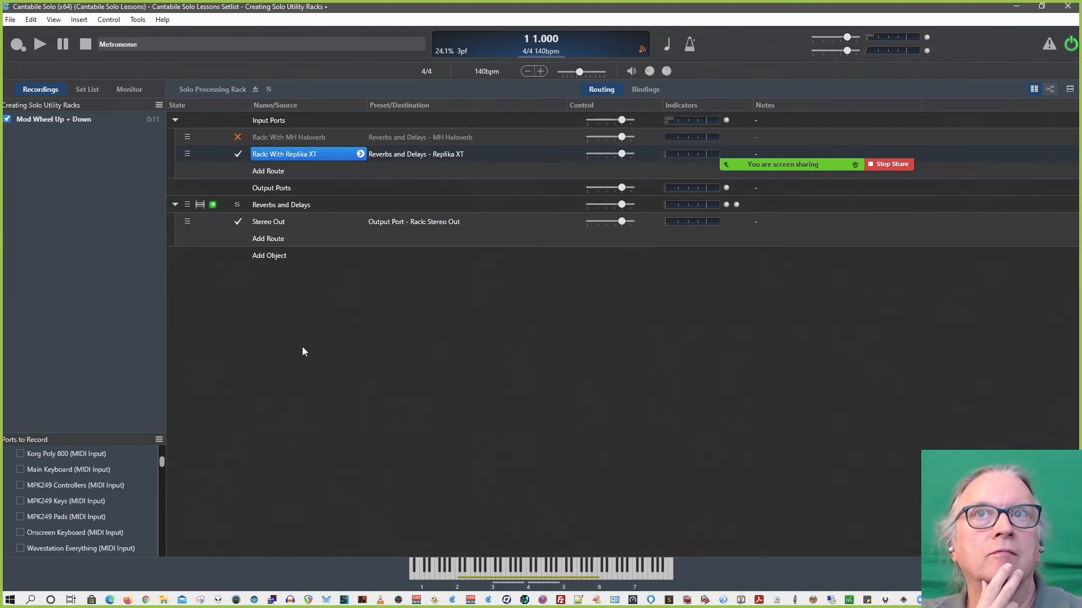
pyautogui.click(273, 207)
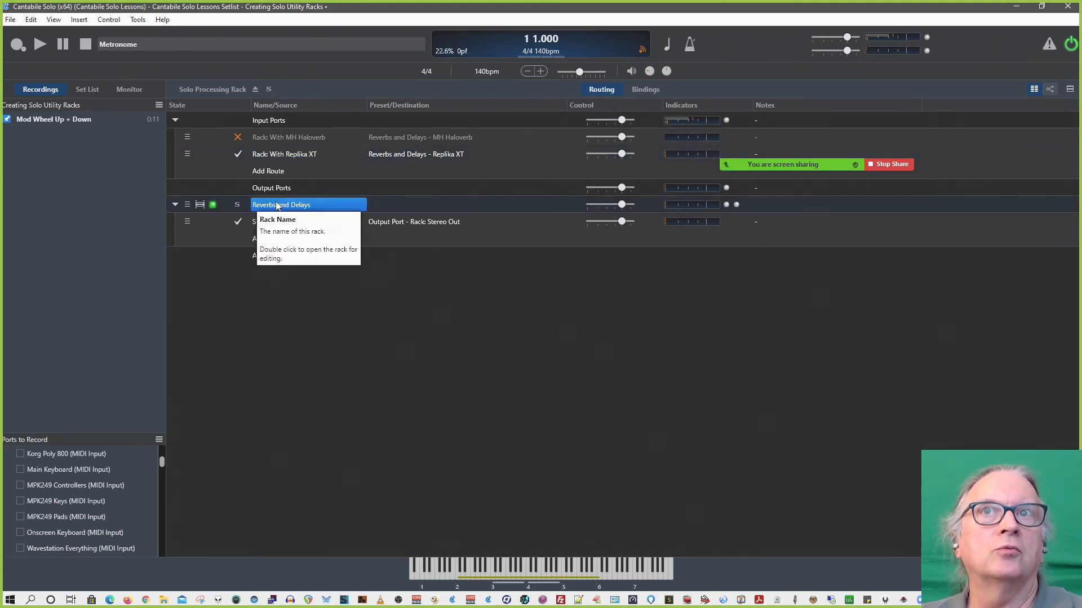
pyautogui.doubleClick(276, 206)
pyautogui.click(214, 256)
pyautogui.click(214, 256)
pyautogui.click(213, 204)
pyautogui.click(213, 204)
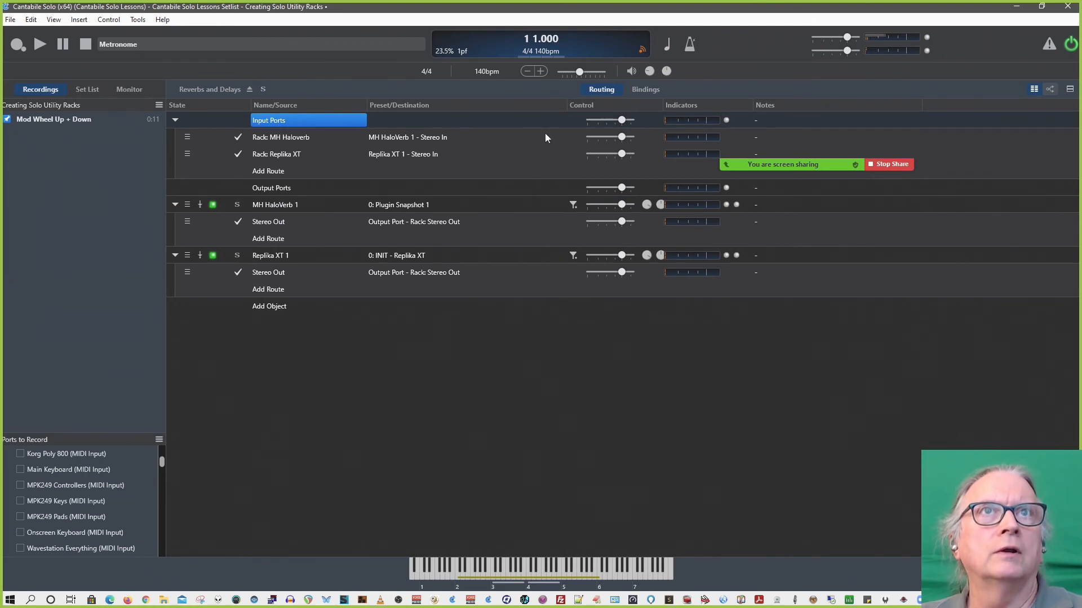
pyautogui.click(249, 89)
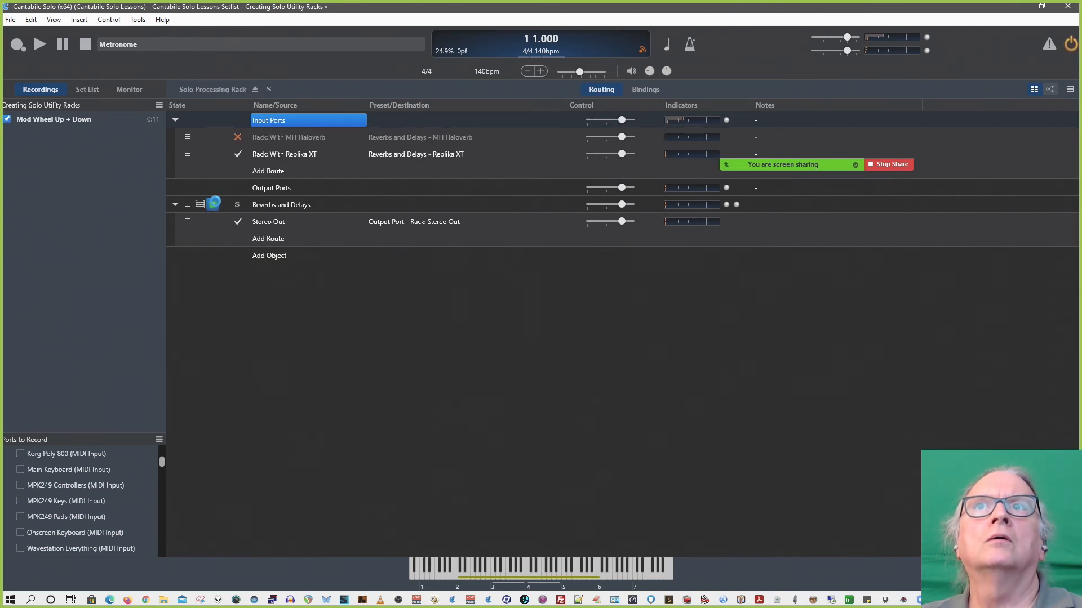
# Reopen the Reverbs and Delays rack, suspend both MH HaloVerb 1 and Replika XT 1, and resume them
pyautogui.doubleClick(282, 202)
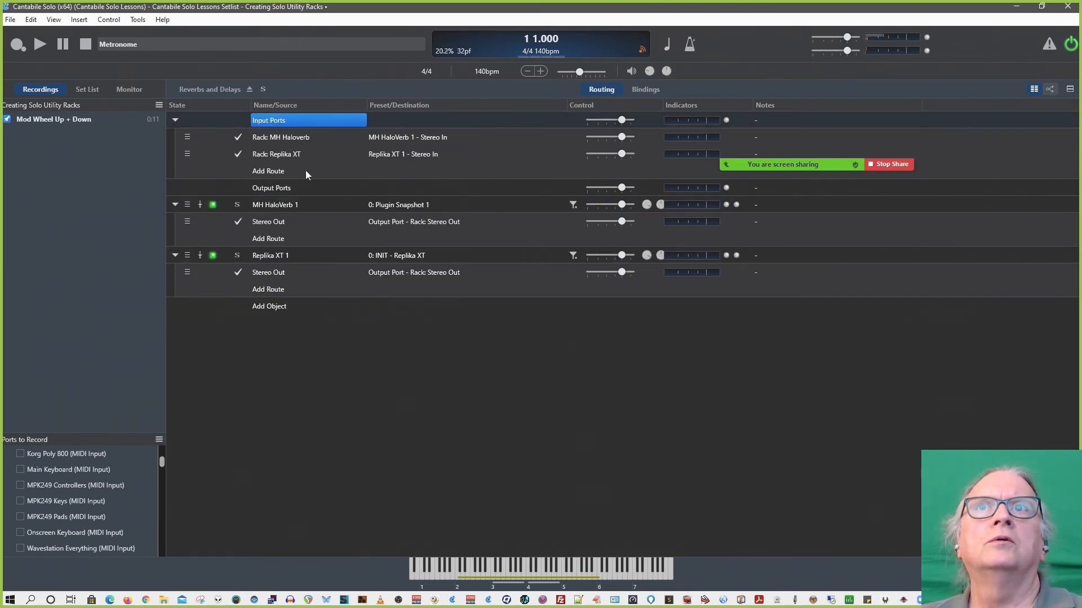
pyautogui.click(214, 203)
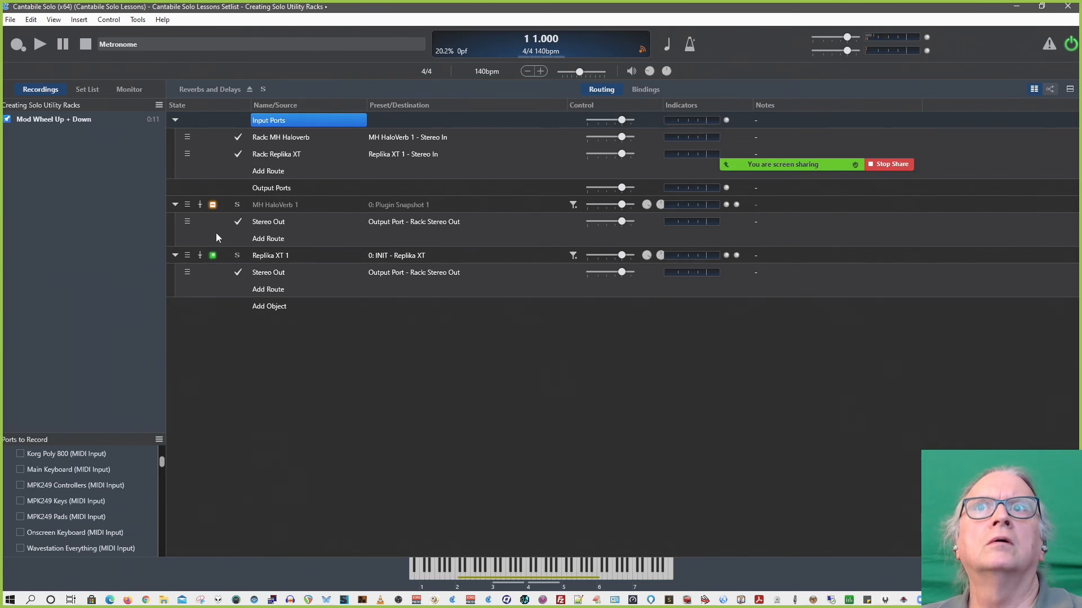
pyautogui.click(216, 257)
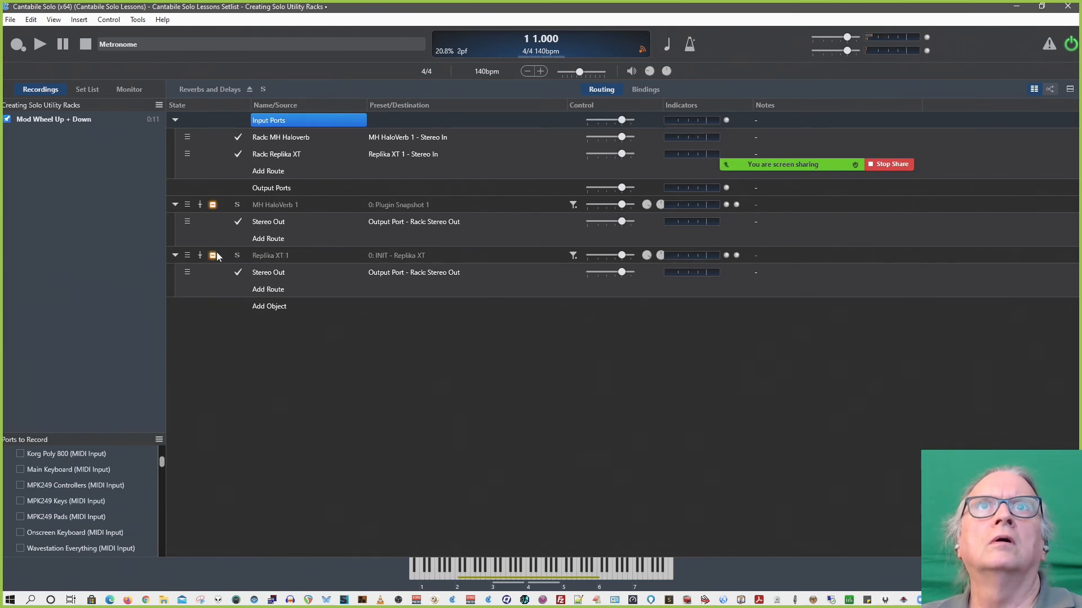
pyautogui.click(214, 257)
pyautogui.click(213, 205)
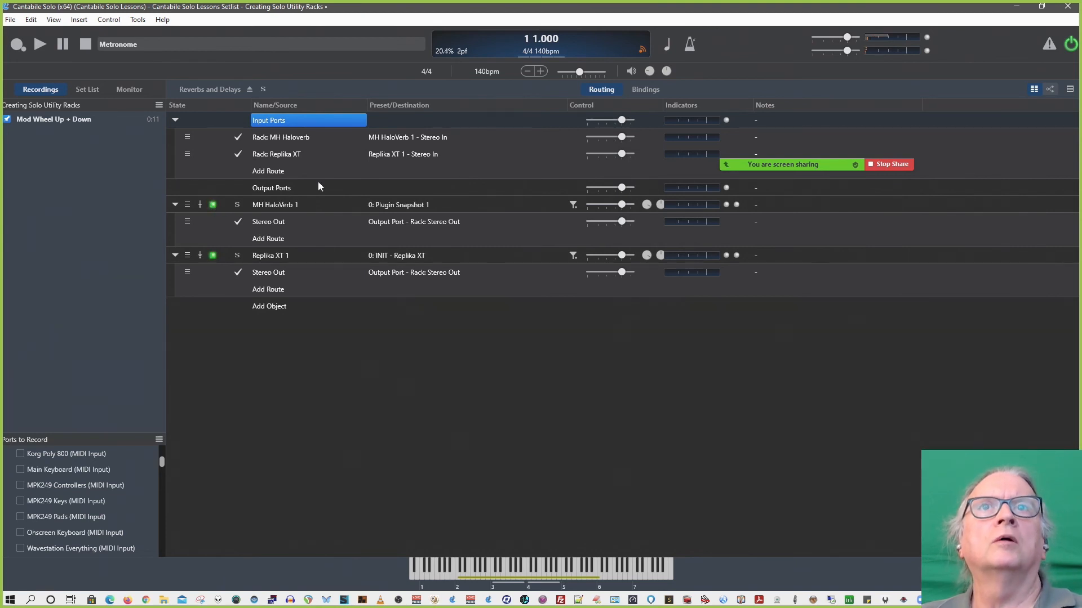
# Return to the song's routing, find Solo Processing Rack at the end of the list and open it
pyautogui.click(607, 92)
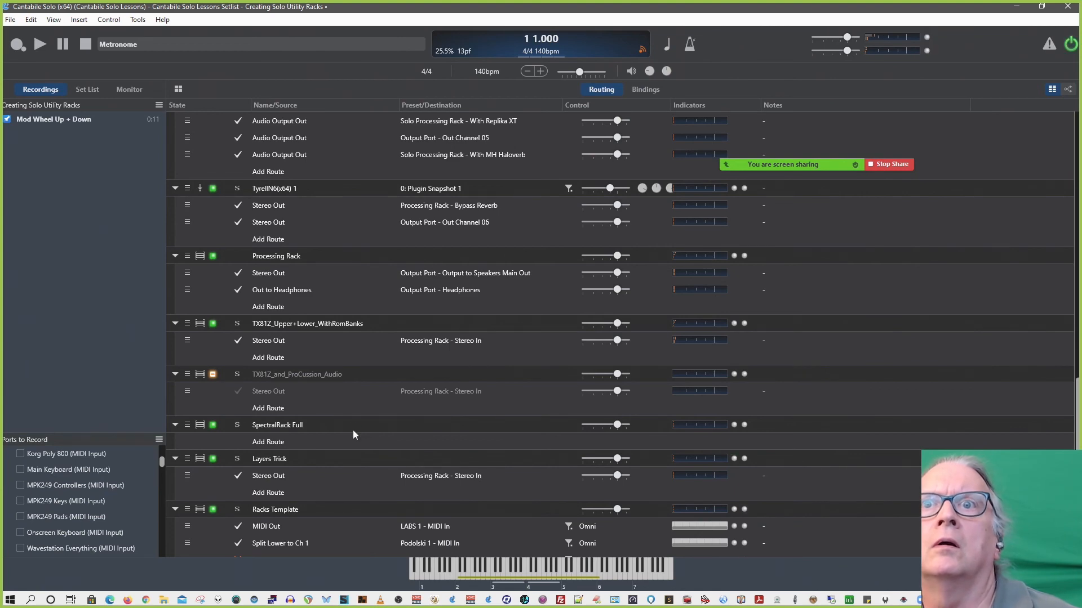
pyautogui.scroll(10, 349, 416)
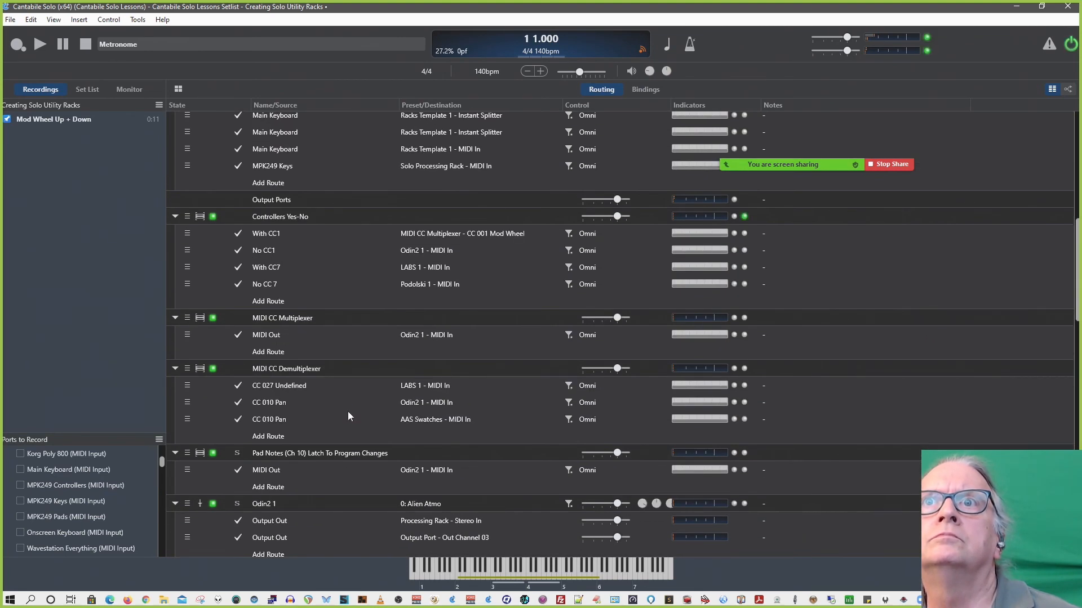
pyautogui.scroll(-5, 348, 416)
pyautogui.scroll(-5, 348, 416)
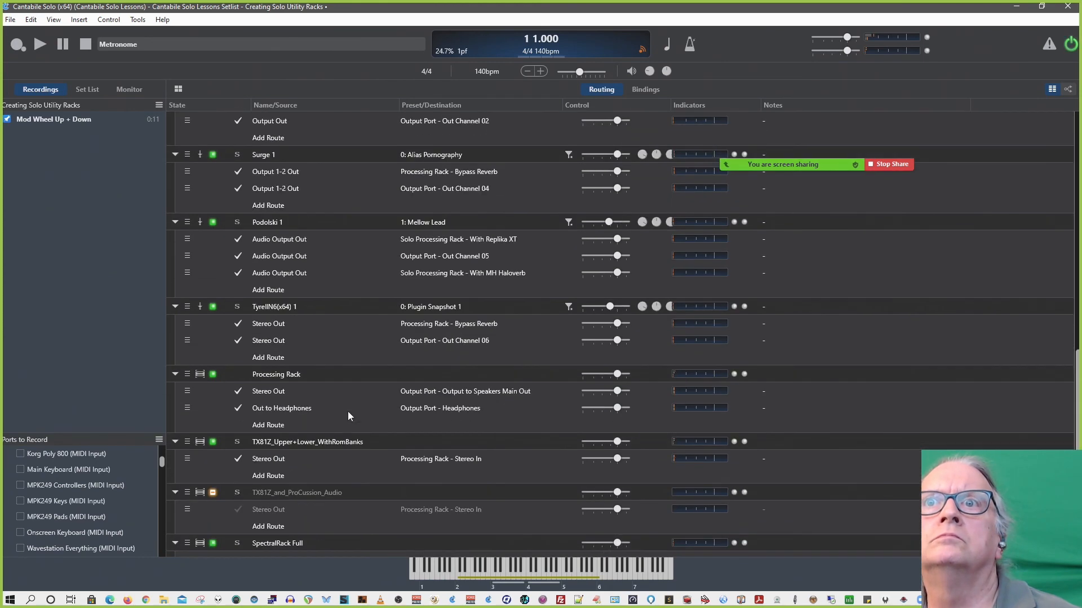
pyautogui.scroll(-3, 348, 416)
pyautogui.scroll(-2, 348, 417)
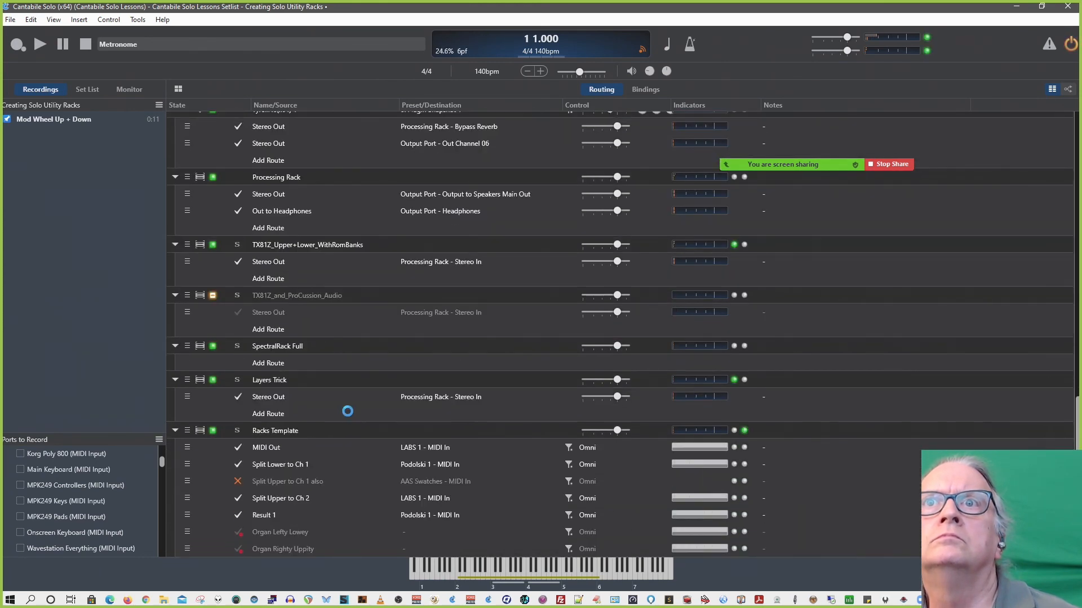
pyautogui.scroll(-5, 348, 416)
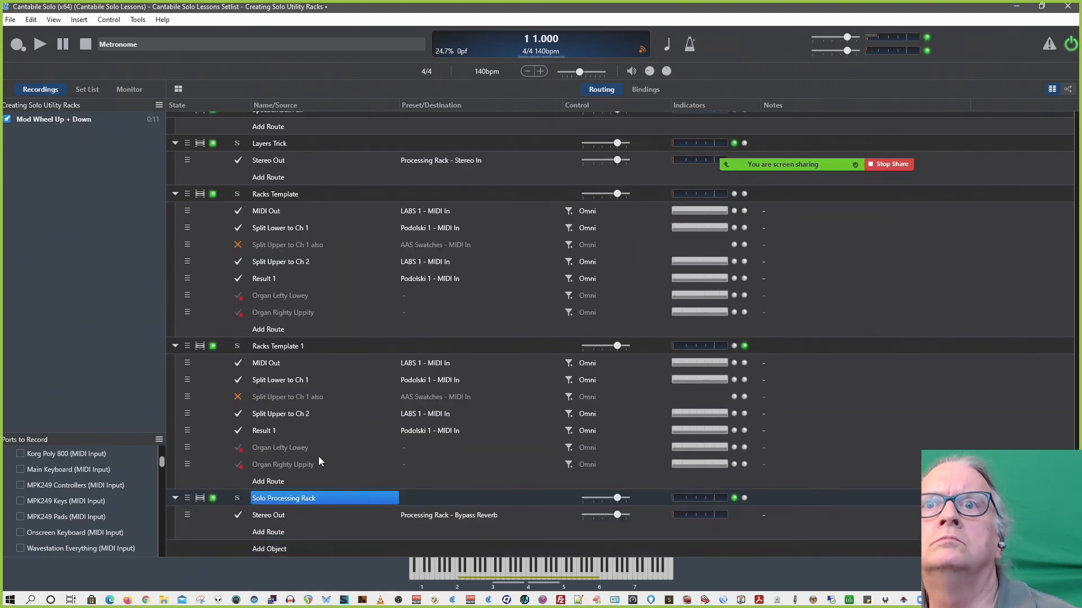
pyautogui.doubleClick(293, 498)
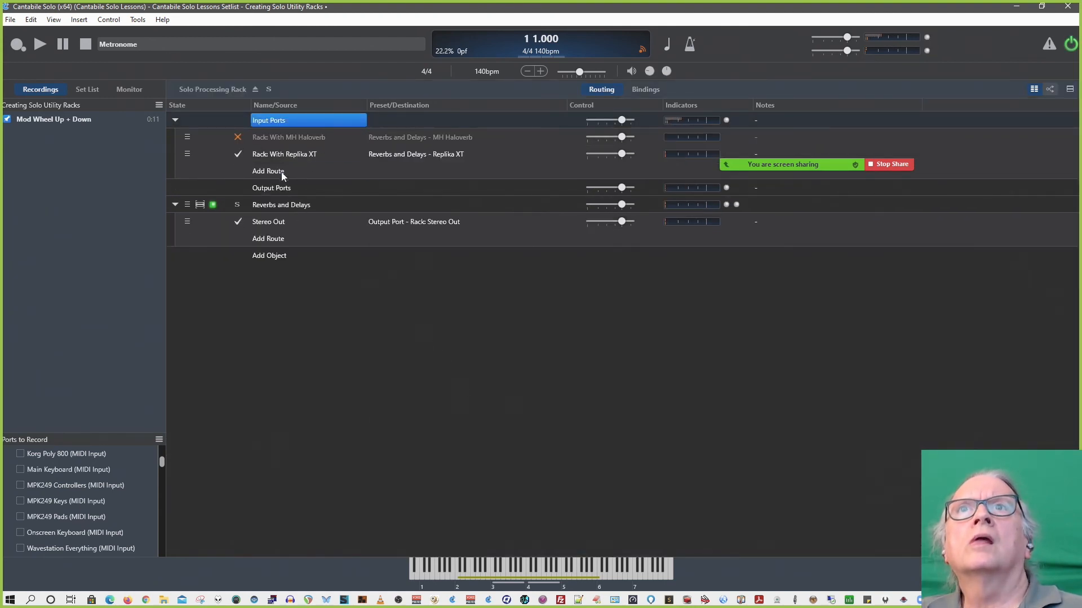
# Add an input route in Solo Processing Rack from Rack: MIDI In to Reverbs and Delays - MIDI In
pyautogui.click(281, 173)
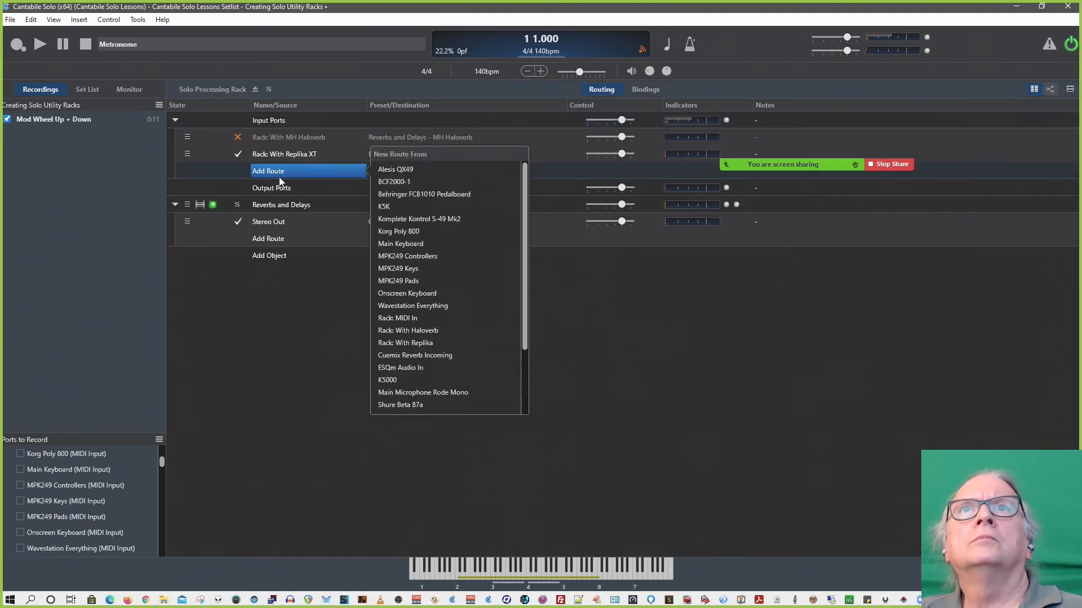
pyautogui.click(415, 318)
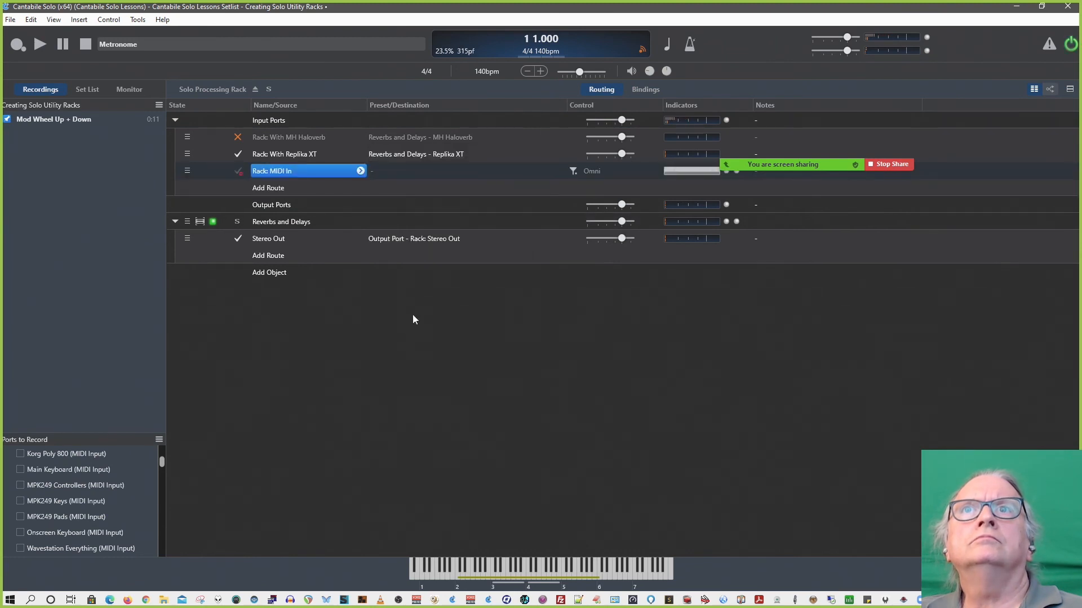
pyautogui.click(399, 168)
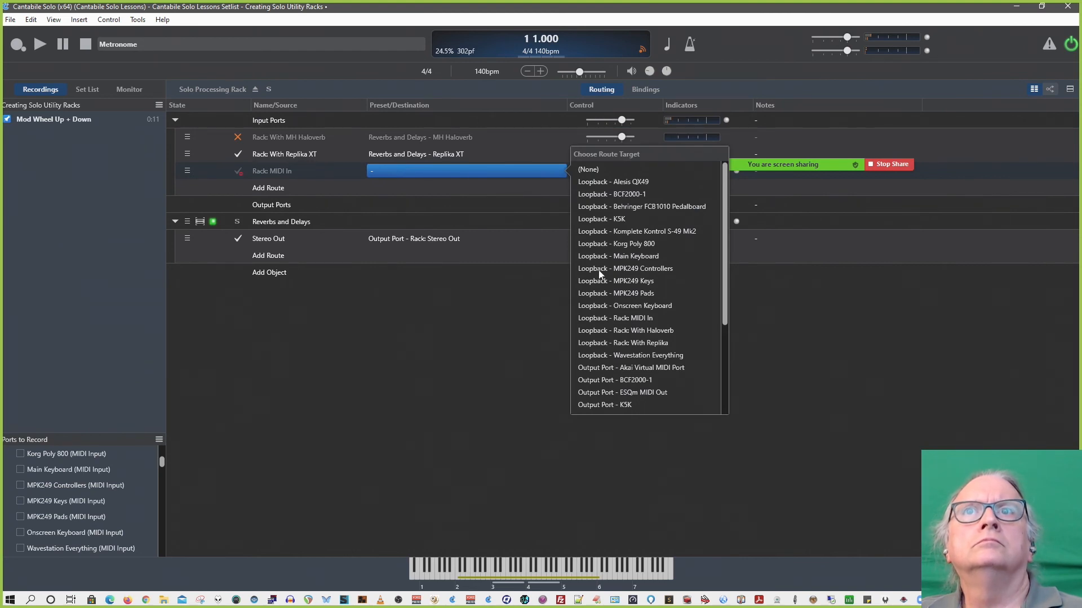
pyautogui.scroll(-4, 634, 366)
pyautogui.click(632, 406)
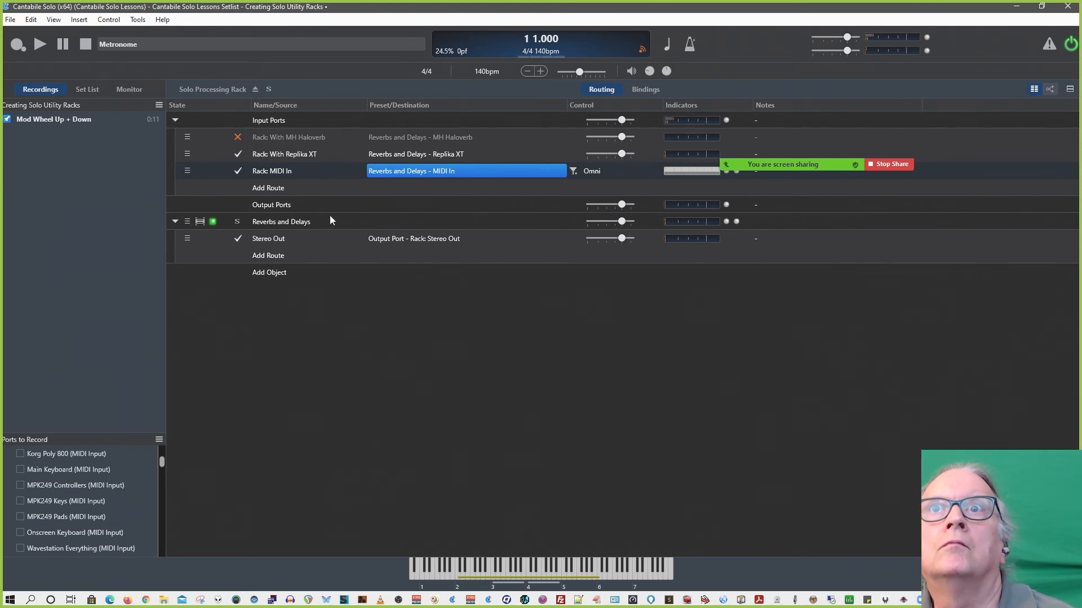
# Open the bindings of the Reverbs and Delays rack and learn Controller 35 on channel 1 as the source of its binding
pyautogui.click(306, 223)
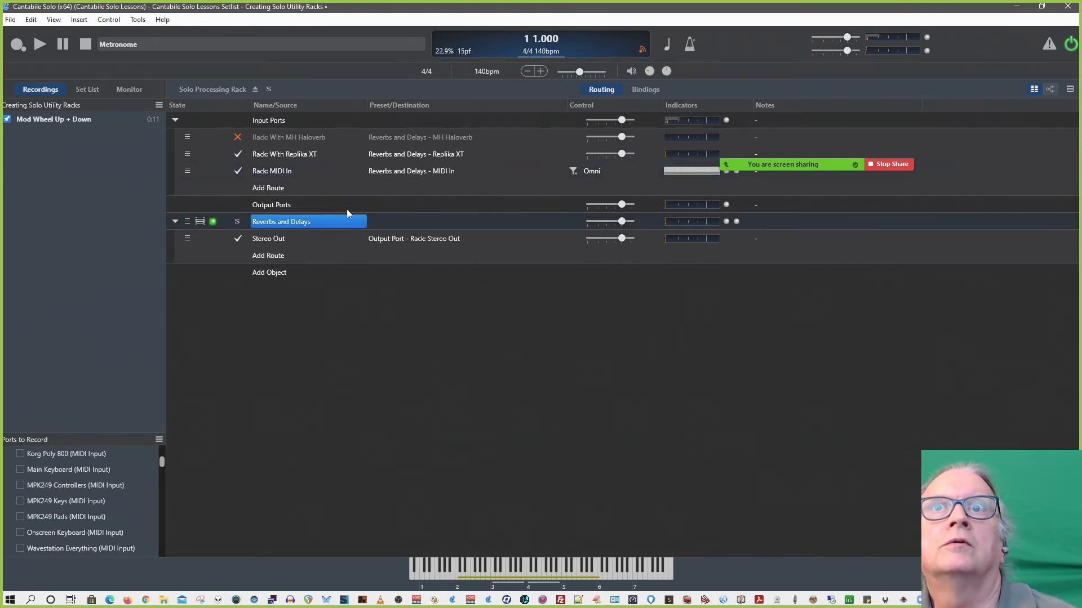
pyautogui.doubleClick(317, 220)
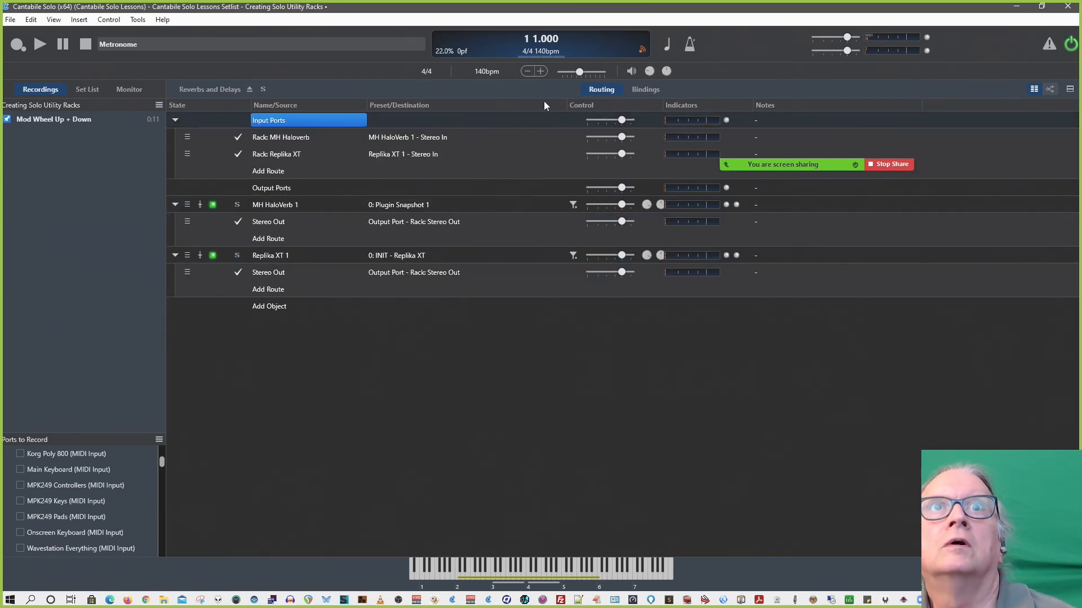
pyautogui.click(655, 91)
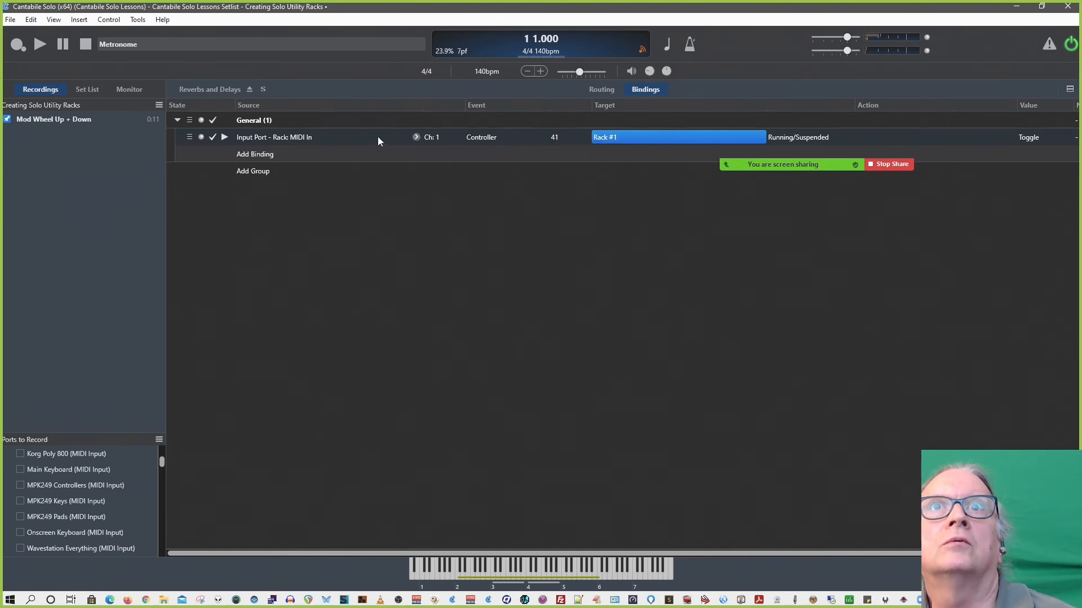
pyautogui.click(416, 137)
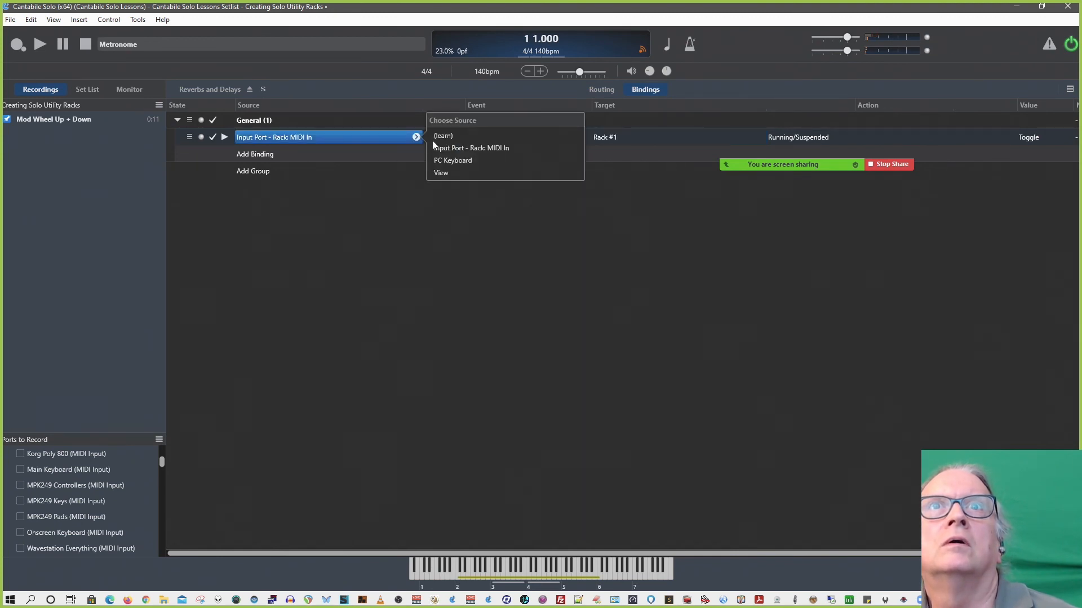
pyautogui.click(440, 137)
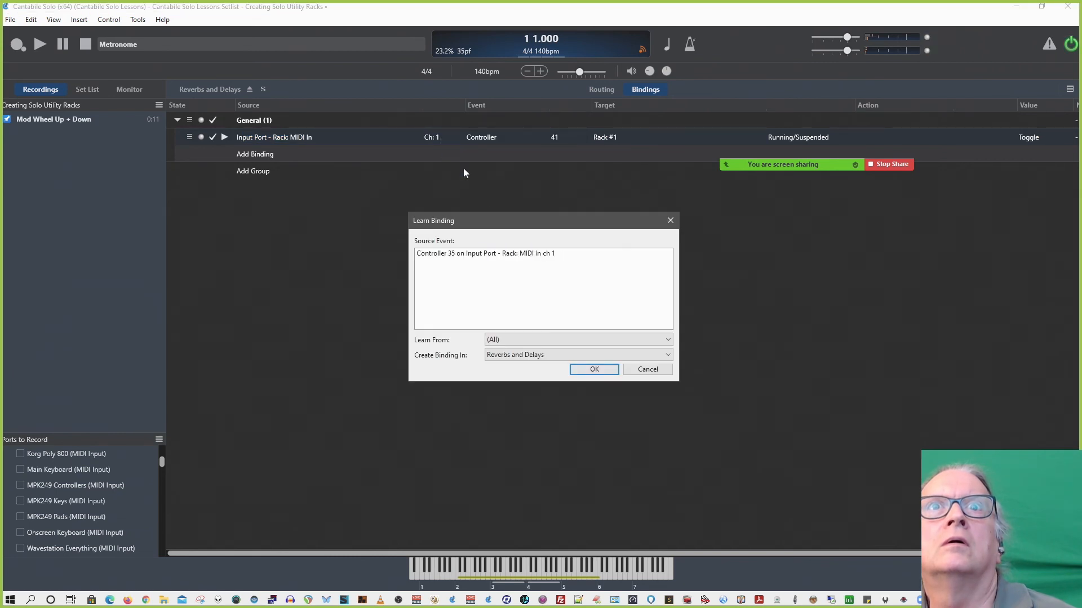
pyautogui.click(593, 369)
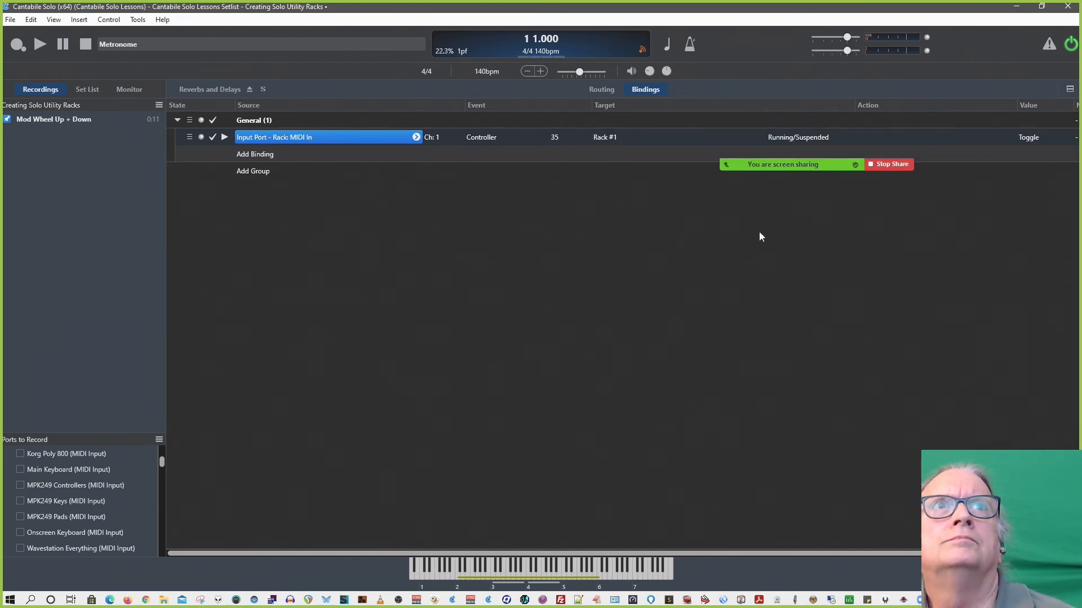
# Set the binding's target to Replika XT 1 and its source event to Program Change 3
pyautogui.moveTo(771, 167); pyautogui.dragTo(716, 273)
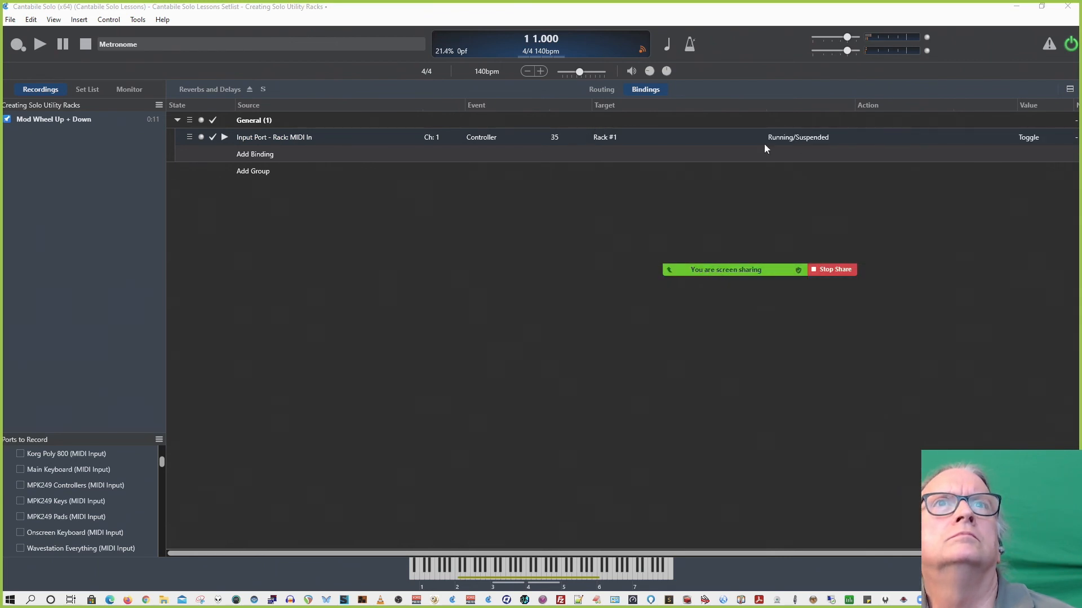
pyautogui.click(615, 140)
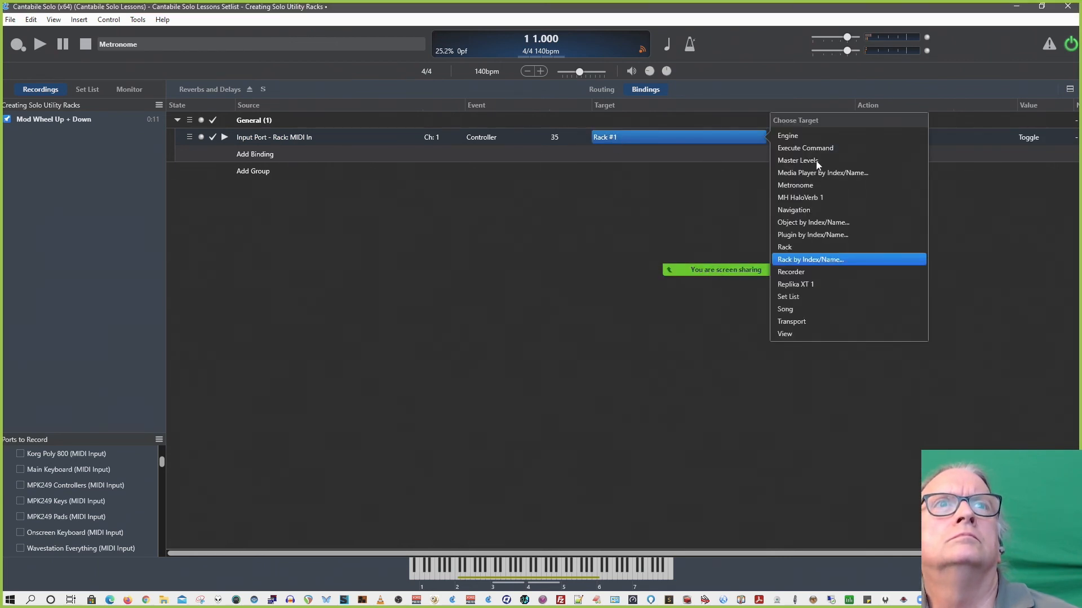
pyautogui.click(804, 284)
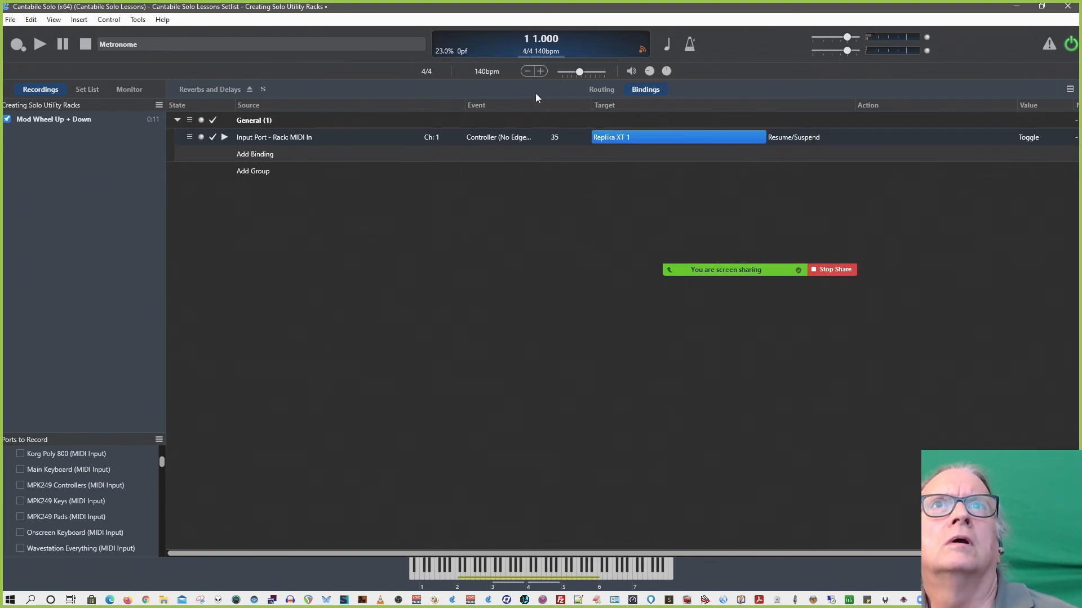
pyautogui.click(532, 137)
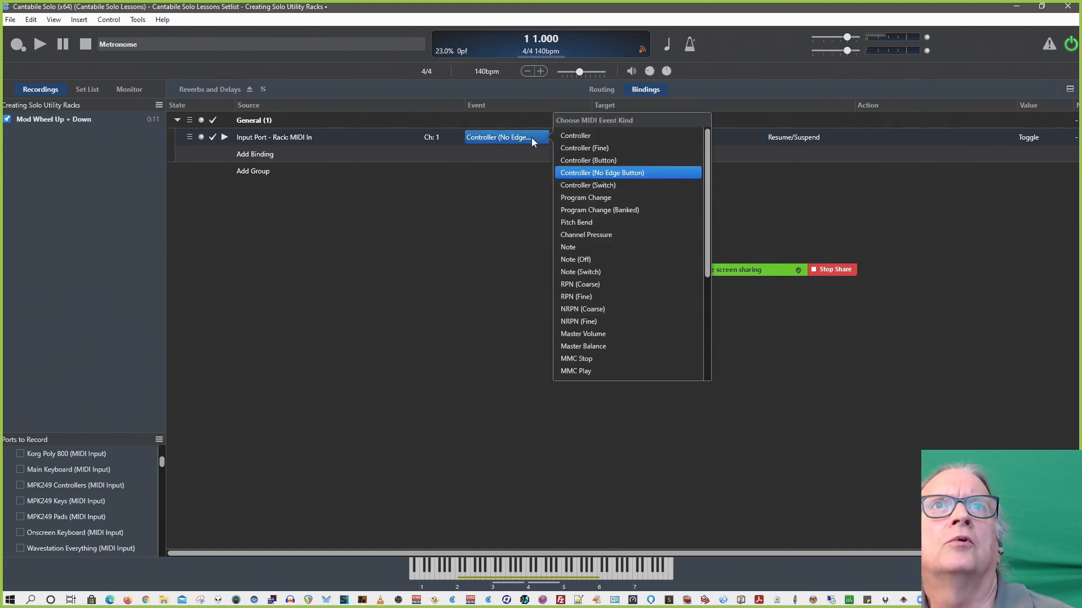
pyautogui.click(588, 197)
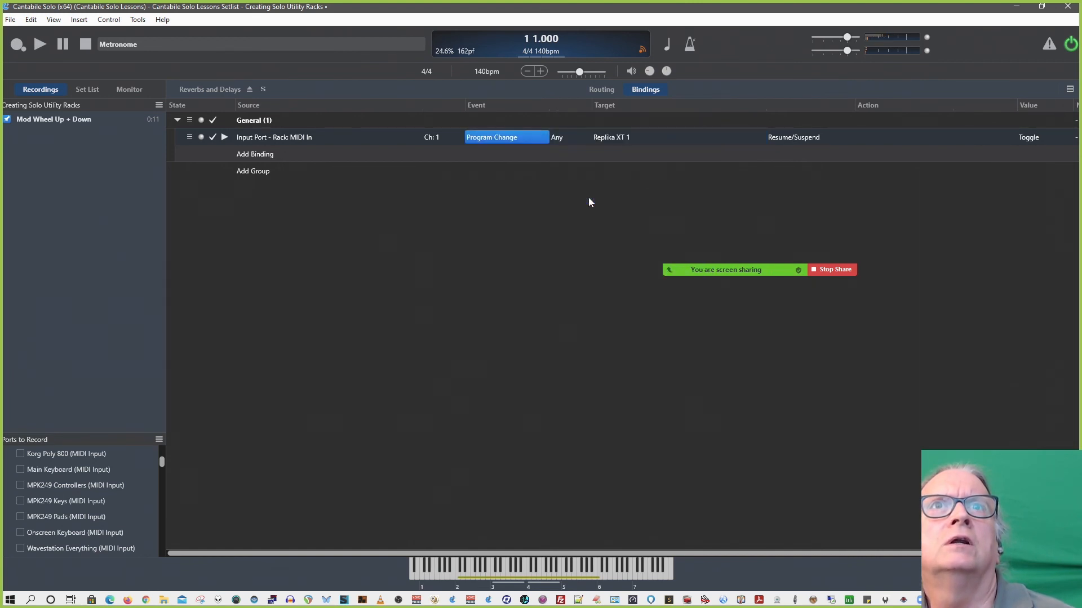
pyautogui.click(557, 138)
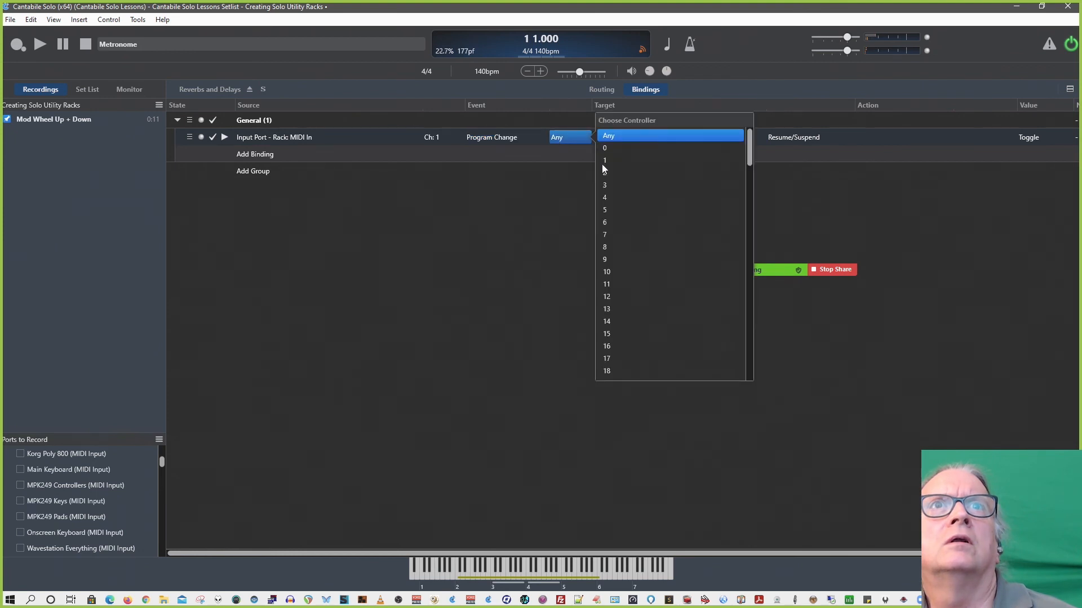
pyautogui.click(605, 185)
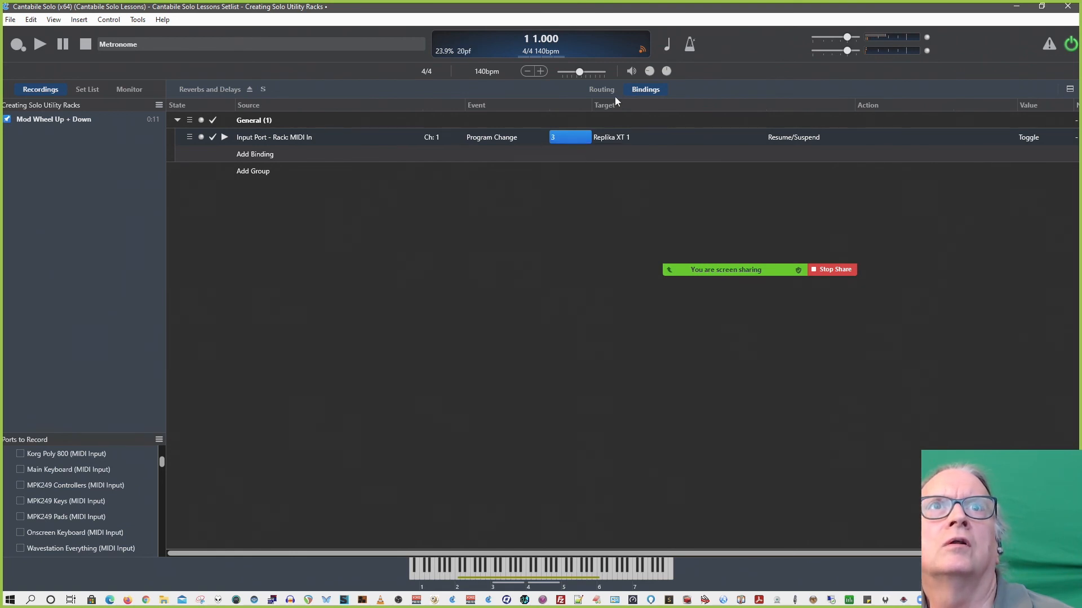
# Check in the Reverbs and Delays routing how Replika XT 1 responds to its program change binding, comparing it with the binding's settings
pyautogui.click(599, 93)
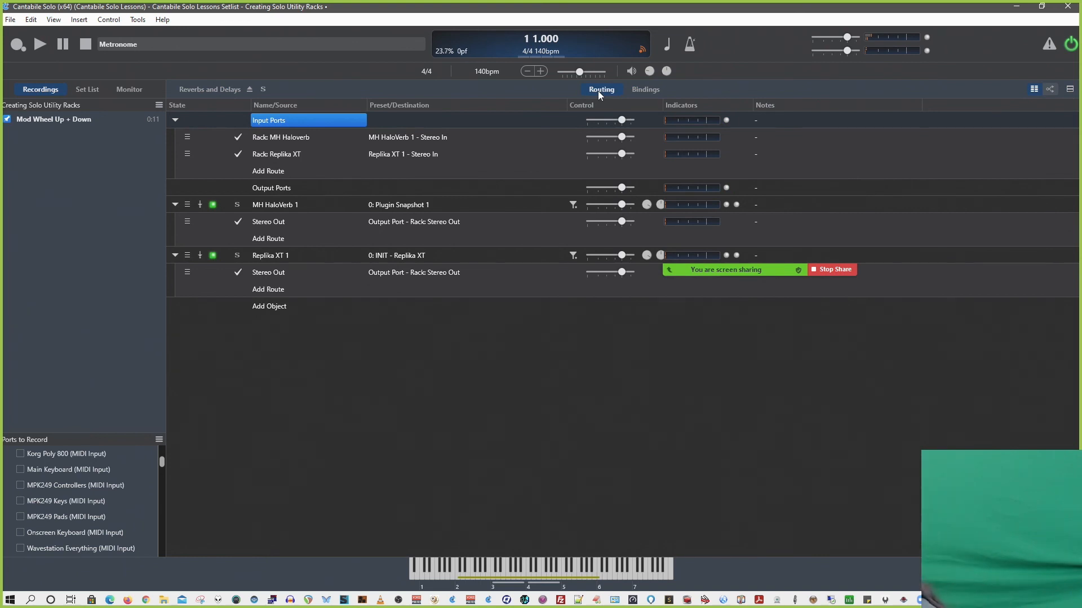
pyautogui.click(597, 90)
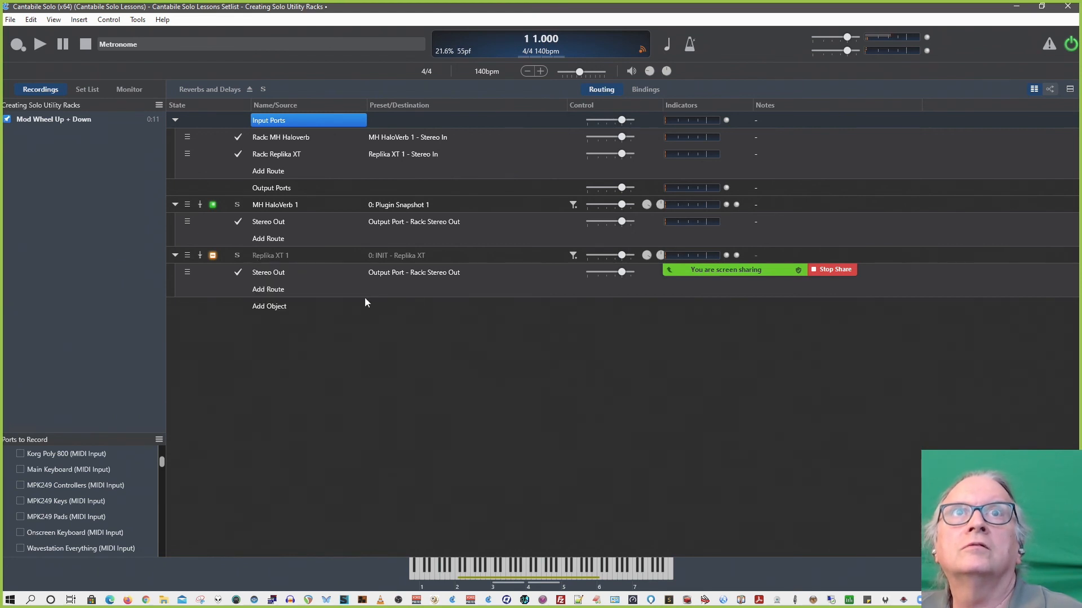
pyautogui.click(644, 91)
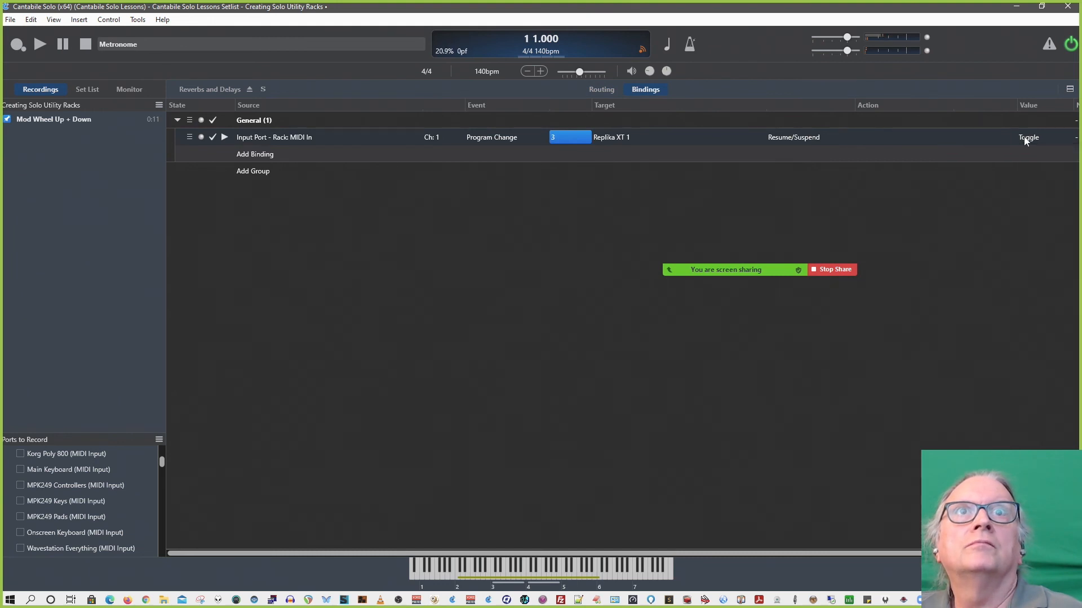
pyautogui.click(603, 92)
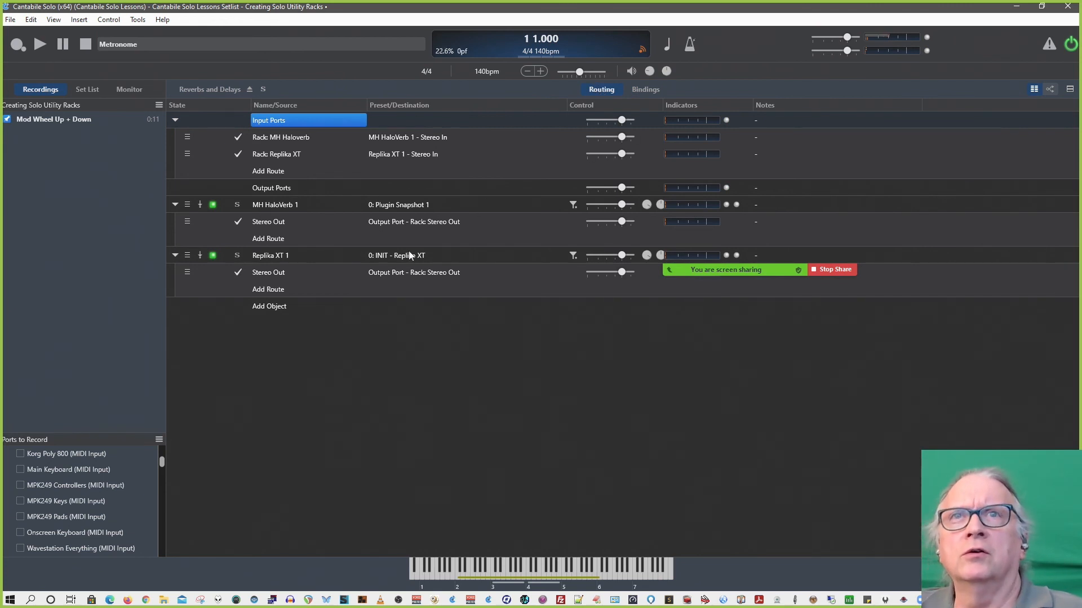
# Set the value of the Replika XT 1 Resume/Suspend binding to On
pyautogui.click(642, 90)
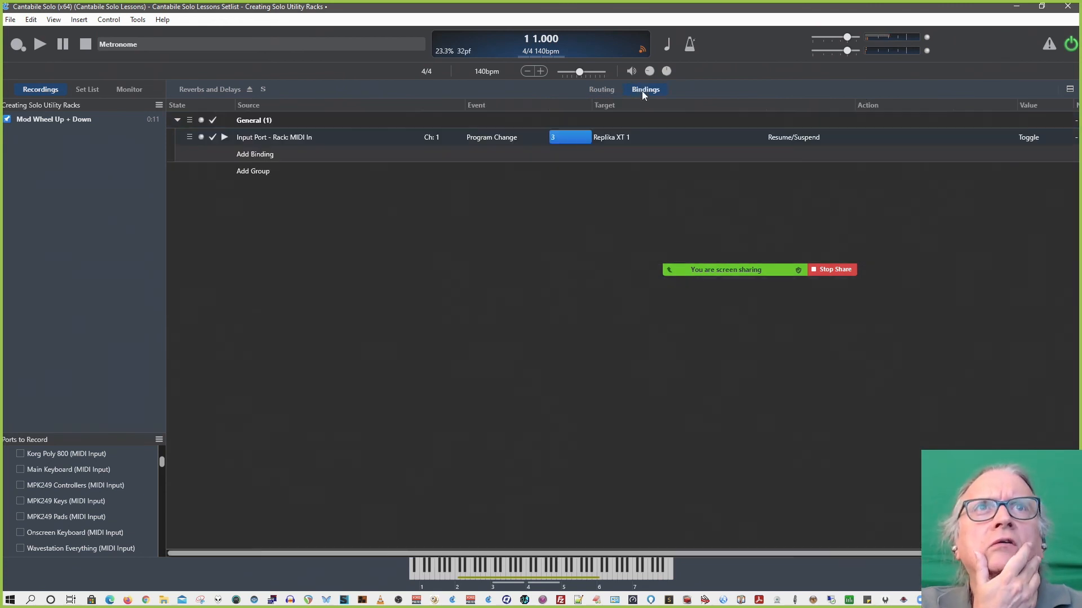
pyautogui.click(1034, 137)
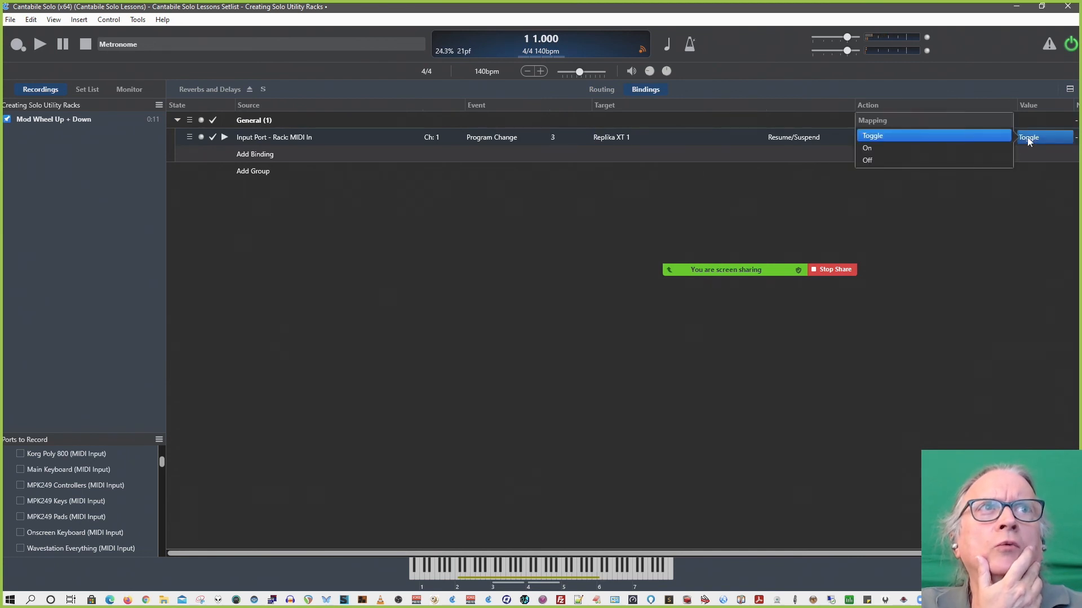
pyautogui.click(918, 147)
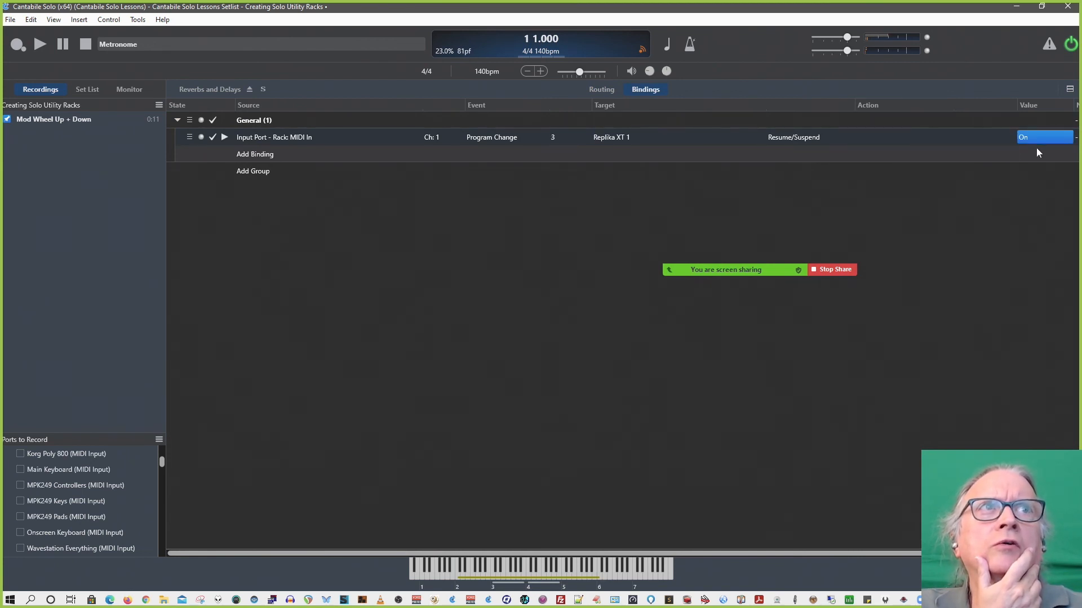
# Duplicate the Replika XT 1 binding and set the copy to Off with Program Change 2 as its source event
pyautogui.click(258, 158)
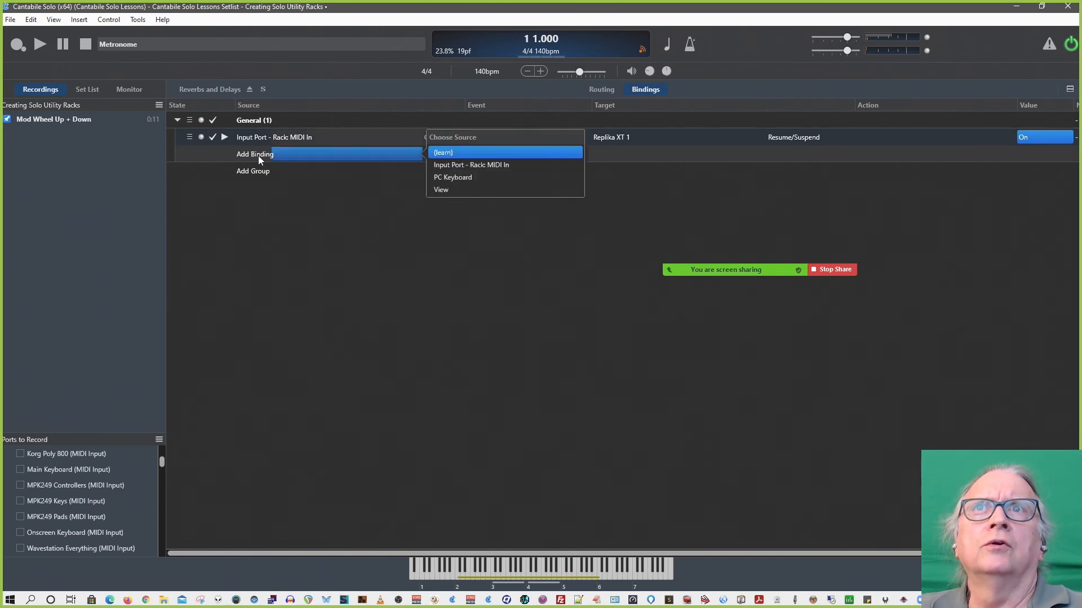
pyautogui.click(188, 135)
pyautogui.rightClick(188, 136)
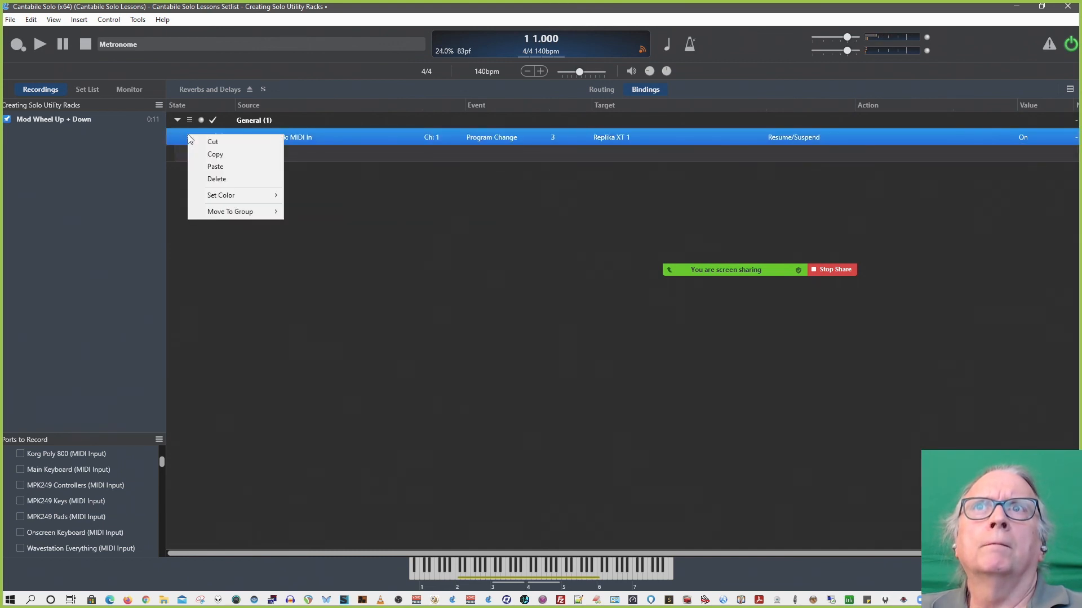
pyautogui.click(224, 156)
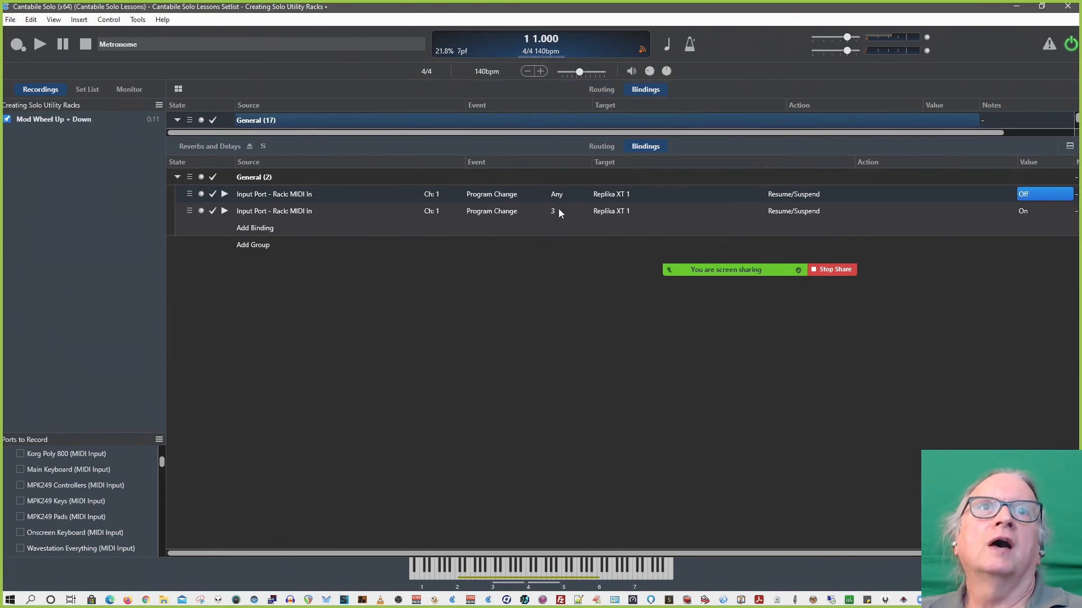
pyautogui.click(556, 195)
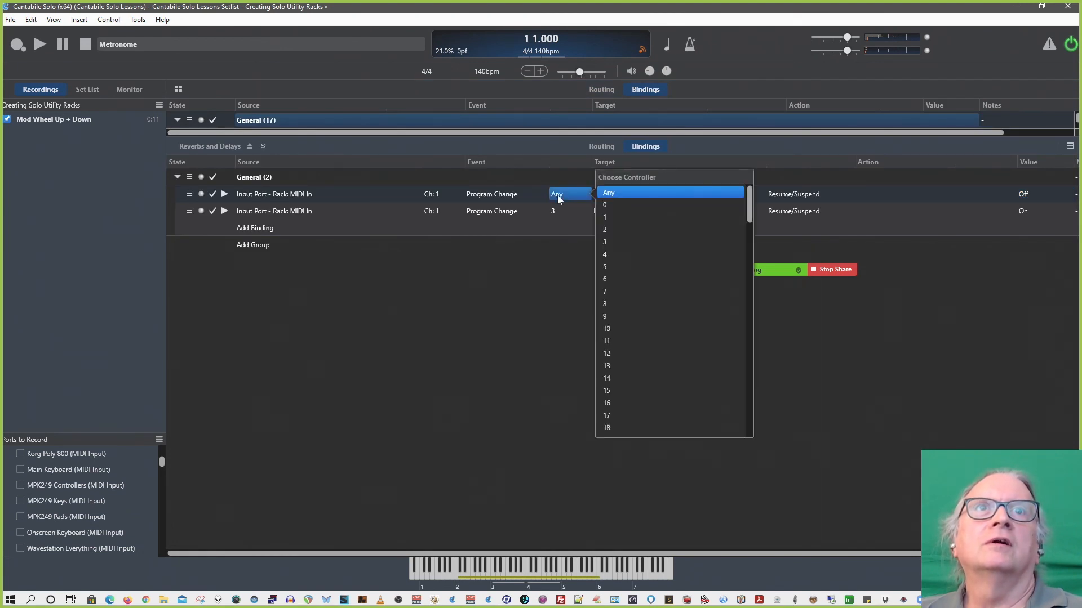
pyautogui.click(608, 230)
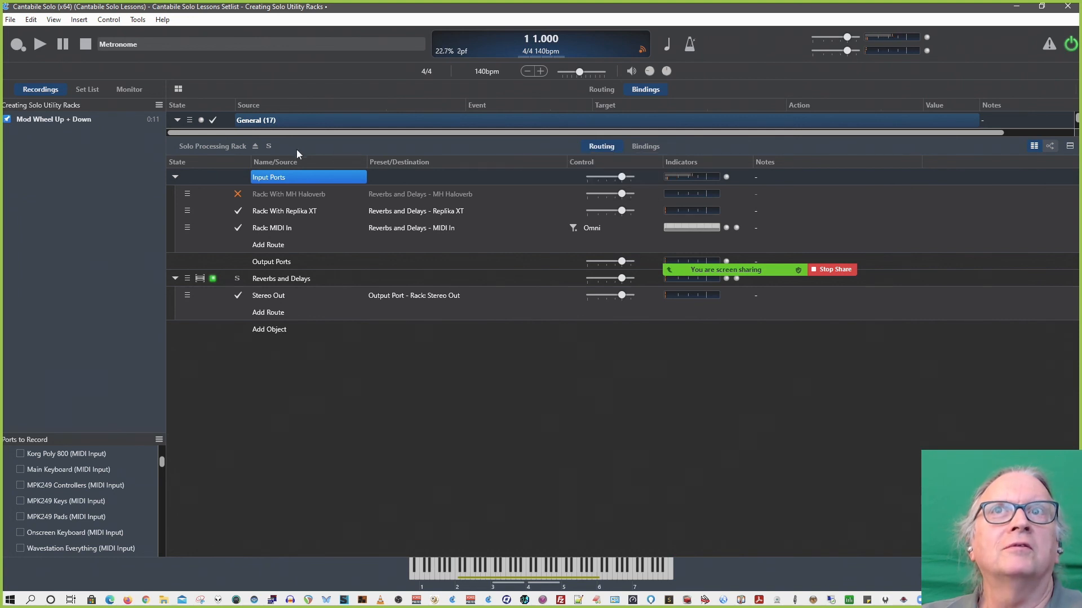
# Leave Solo Processing Rack for the song's routing and inspect the MIDI ports of Racks Template without changing them
pyautogui.click(256, 146)
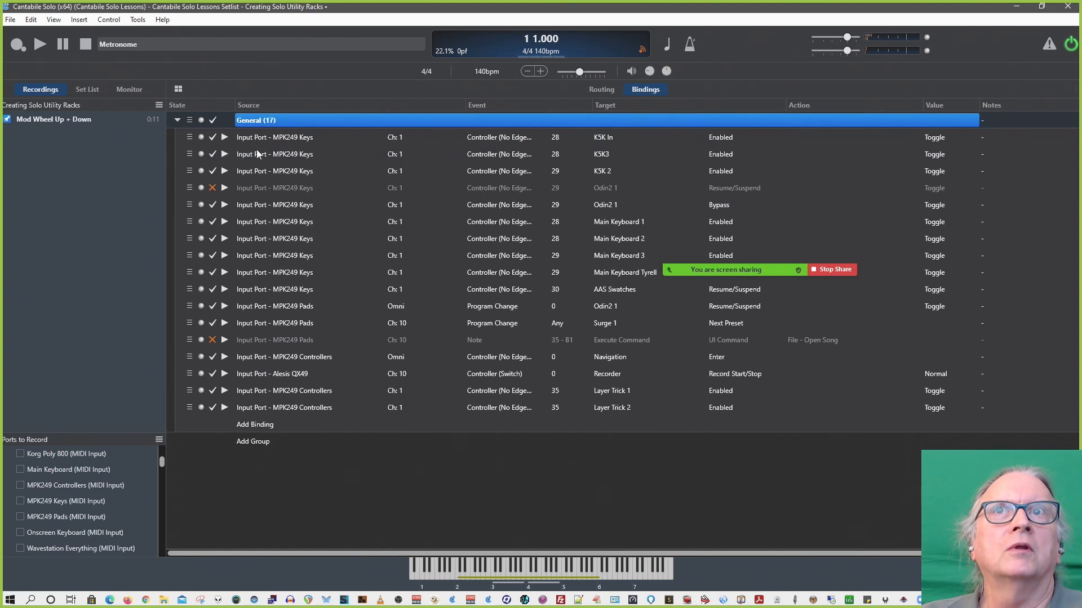
pyautogui.click(601, 89)
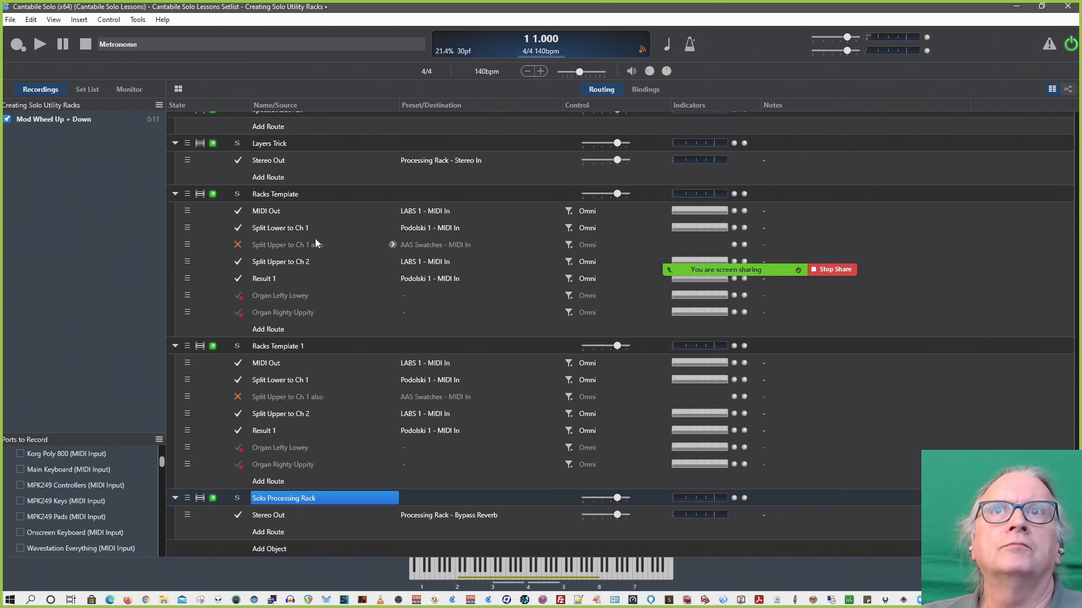
pyautogui.rightClick(286, 195)
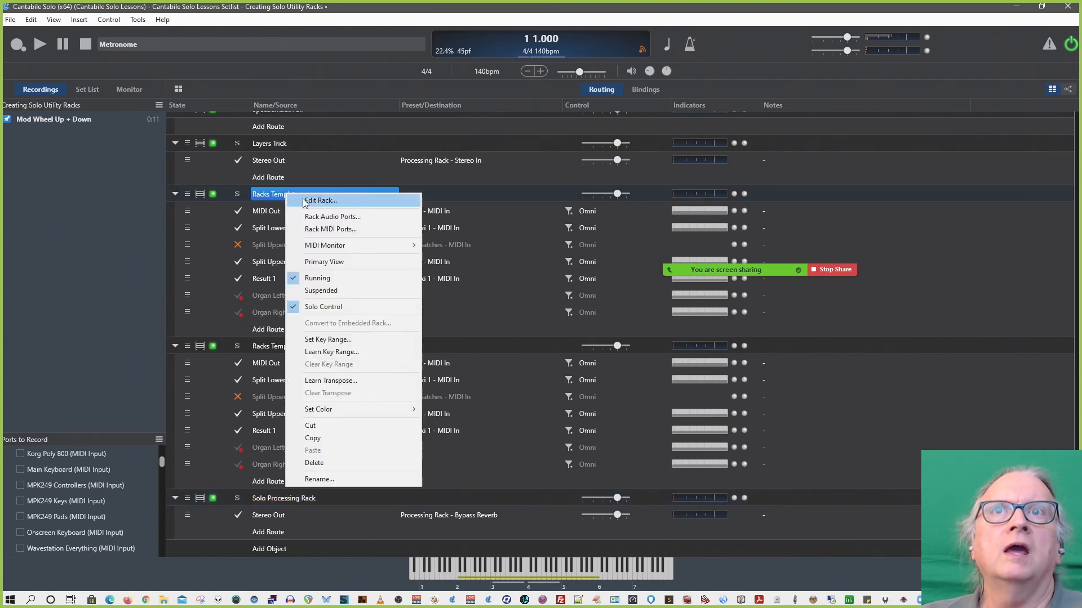
pyautogui.click(332, 230)
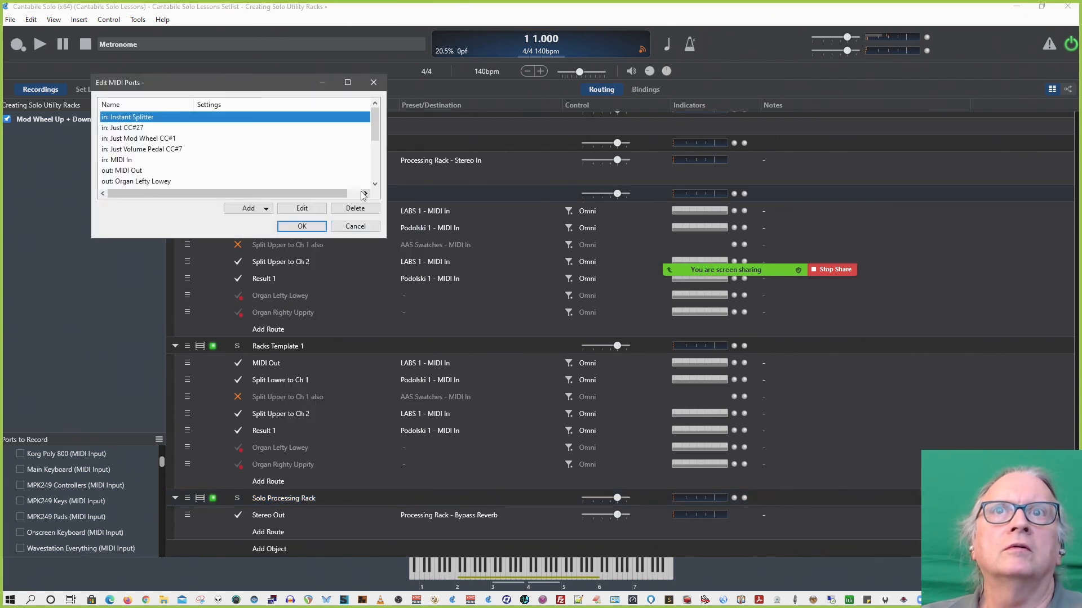
pyautogui.click(355, 226)
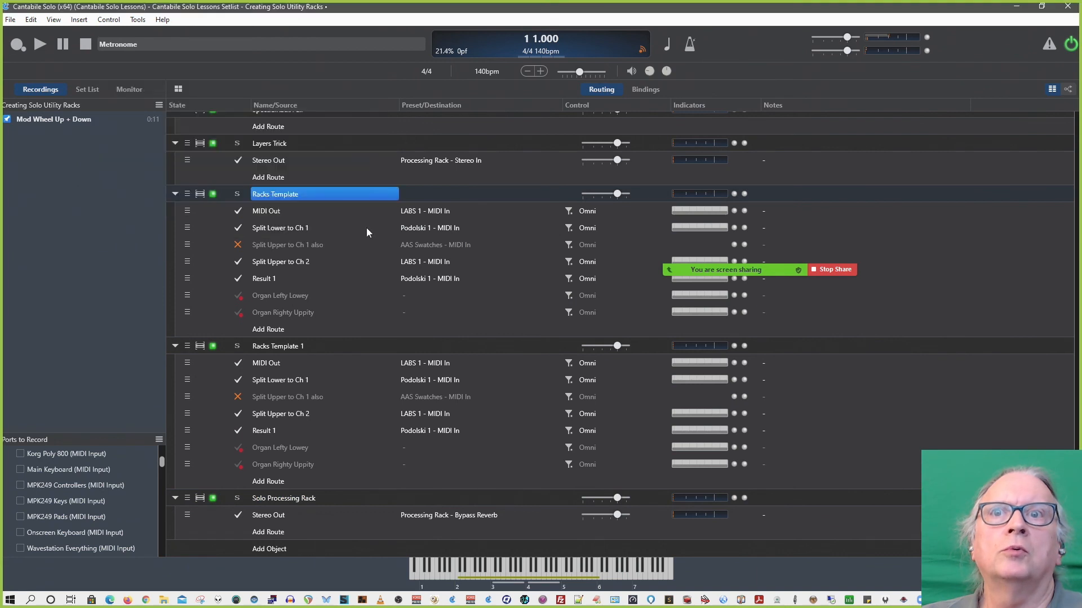
# Inspect the audio ports of Solo Processing Rack and close the port editor without changes
pyautogui.rightClick(289, 500)
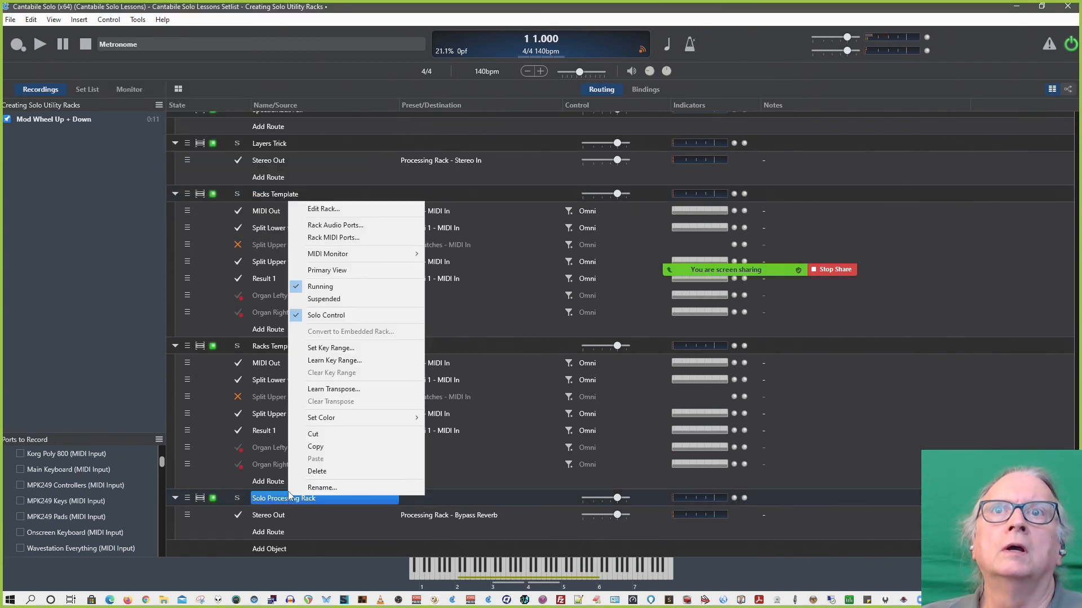
pyautogui.click(345, 227)
pyautogui.scroll(-4, 161, 147)
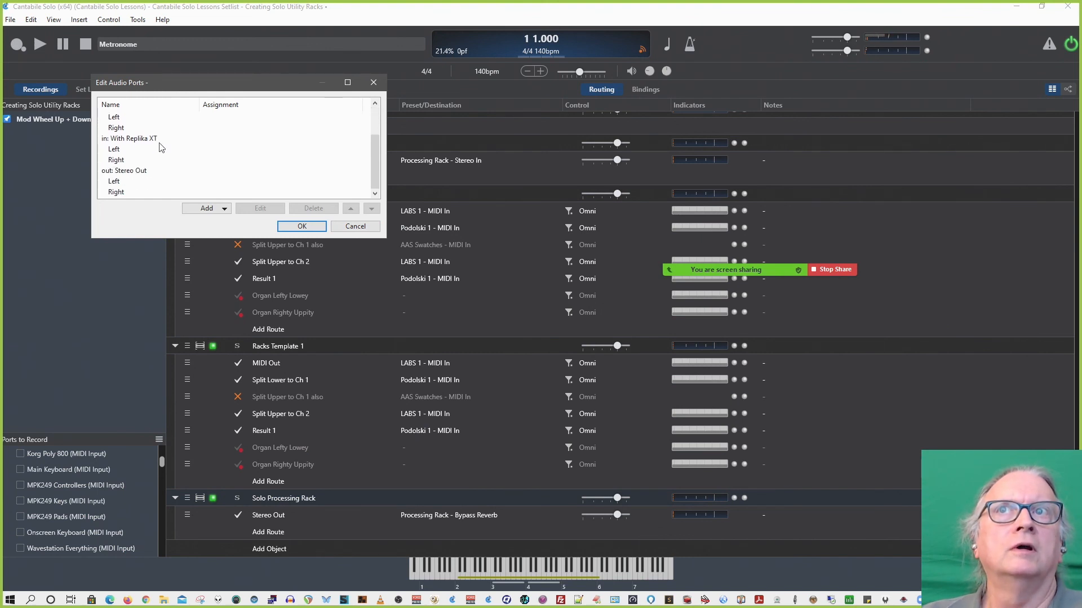
pyautogui.click(348, 227)
# Review the song's routing from the input port routes through the plugins down to the racks
pyautogui.scroll(15, 333, 269)
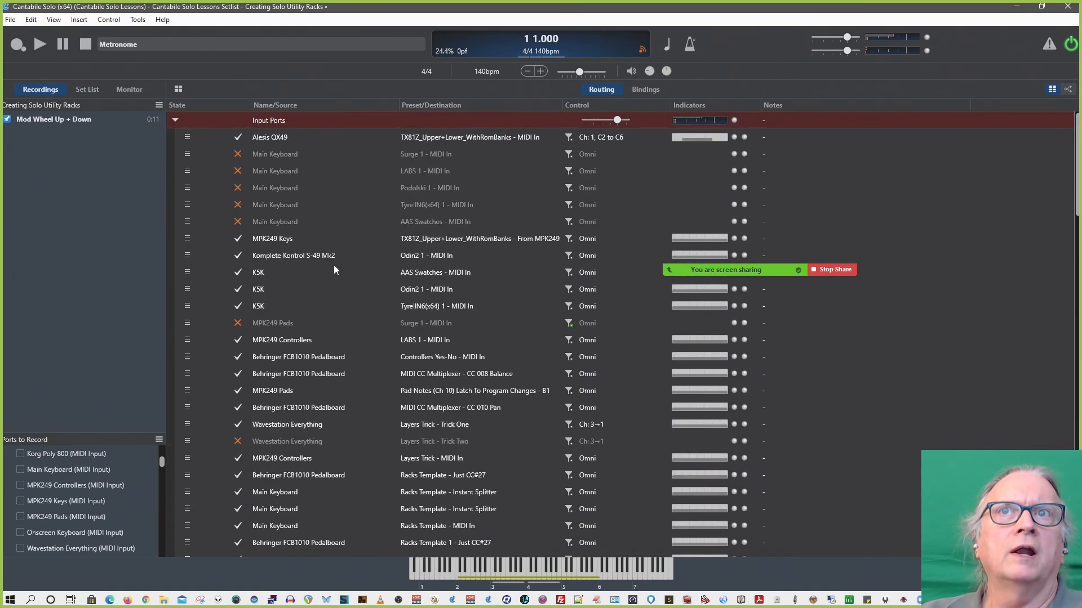
pyautogui.scroll(-2, 333, 260)
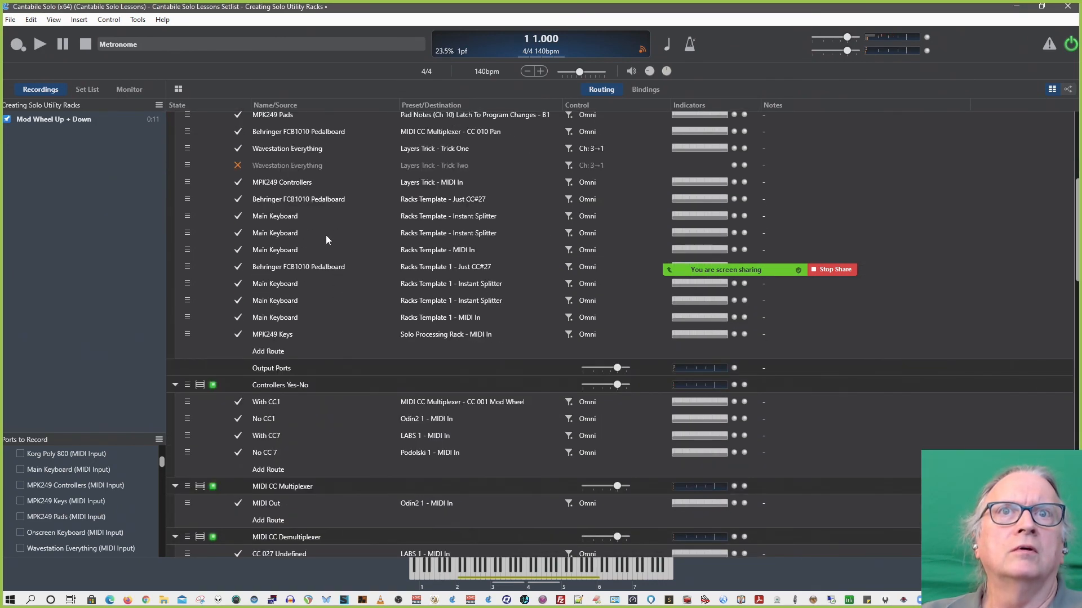
pyautogui.scroll(5, 331, 251)
pyautogui.scroll(-3, 332, 252)
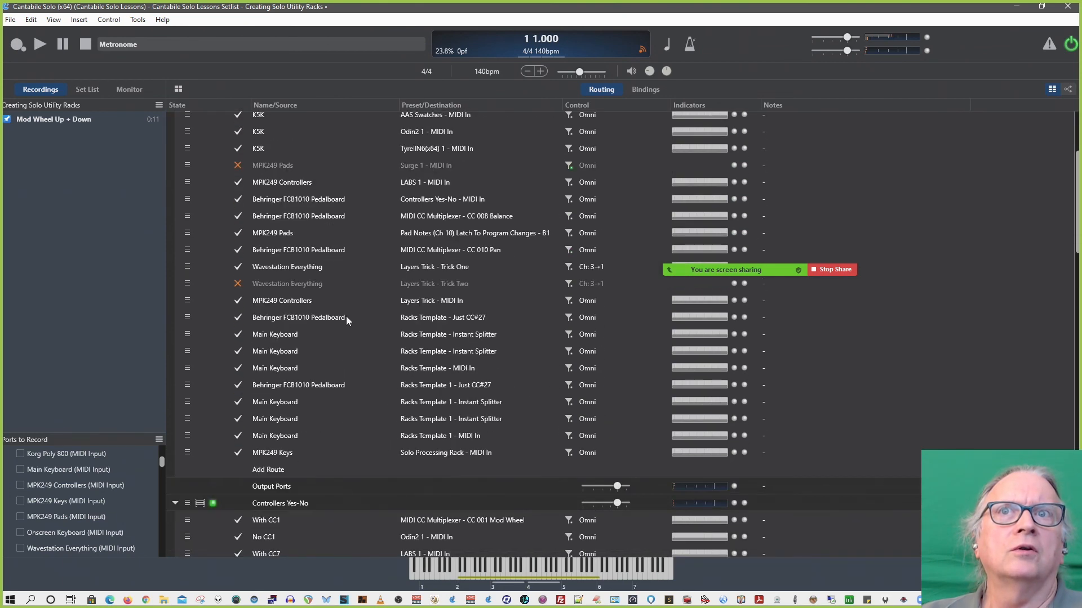
pyautogui.scroll(3, 343, 295)
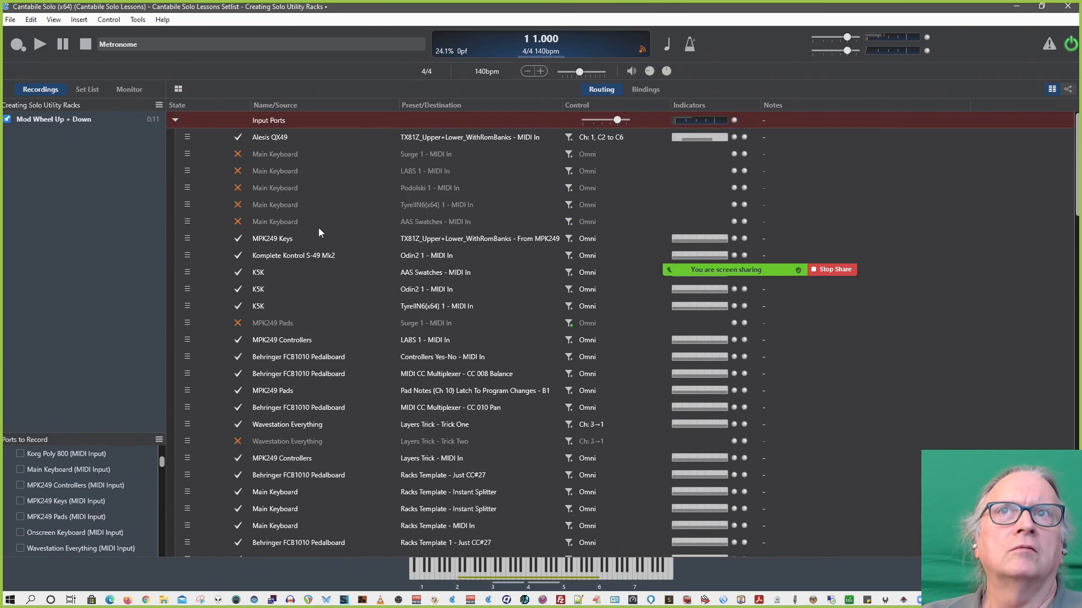
pyautogui.scroll(-5, 379, 254)
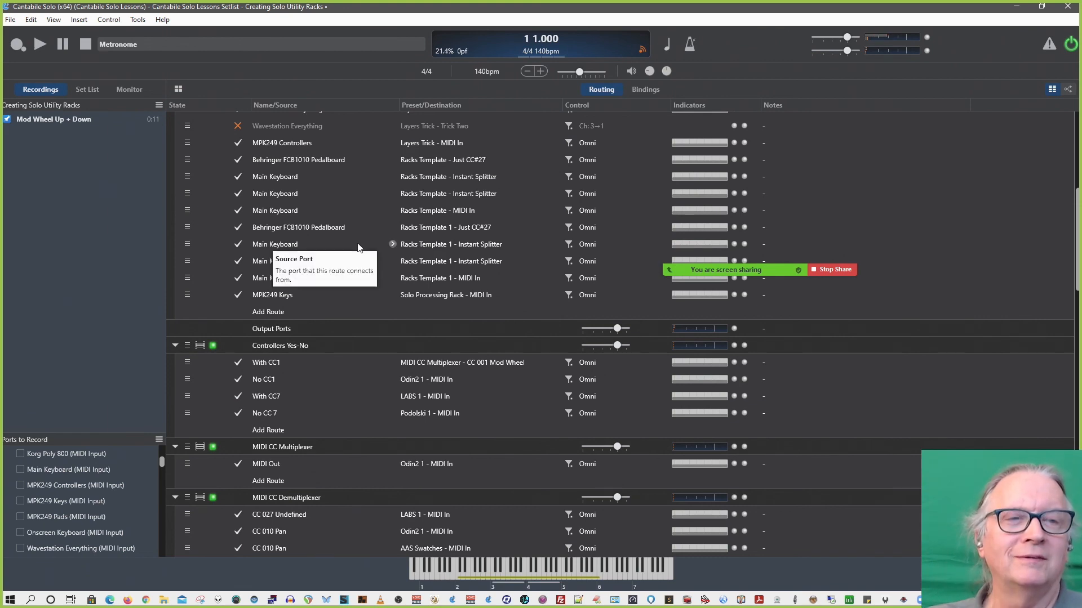
pyautogui.scroll(-5, 382, 245)
pyautogui.scroll(-6, 382, 251)
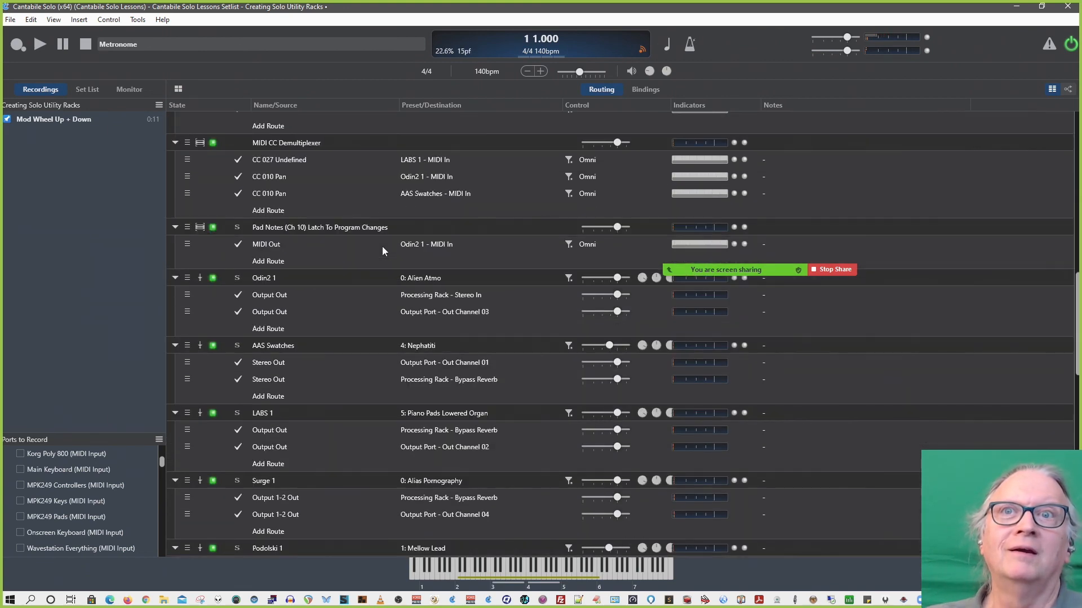
pyautogui.scroll(-5, 293, 479)
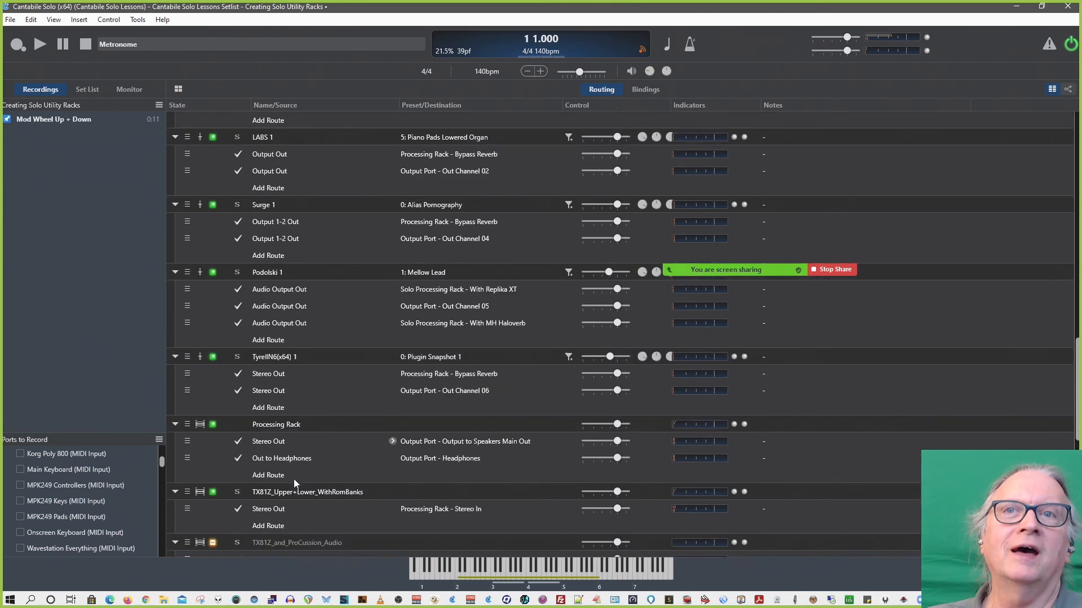
pyautogui.scroll(-2, 299, 375)
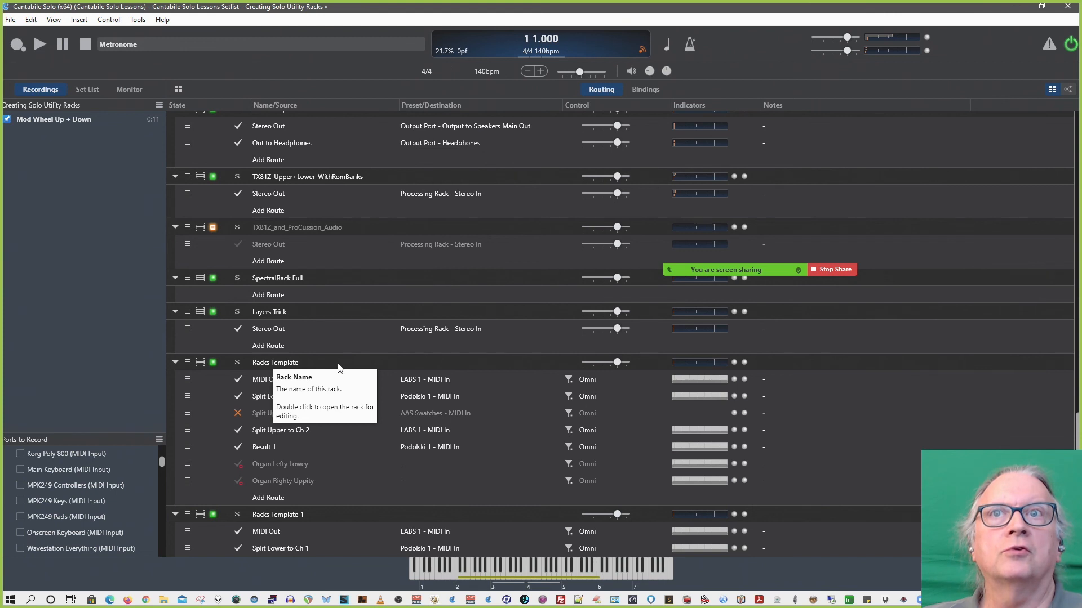
# Find the rack Pad Notes (Ch 10) Latch To Program Changes in the song's routing and open it
pyautogui.scroll(2, 338, 368)
pyautogui.scroll(10, 334, 345)
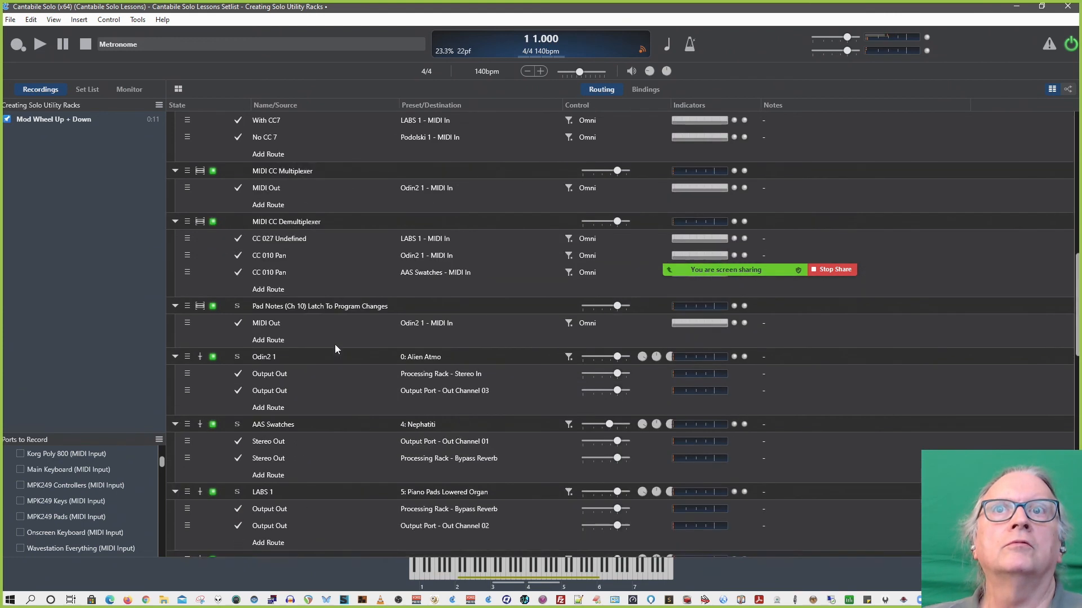
pyautogui.scroll(1, 334, 347)
pyautogui.doubleClick(298, 385)
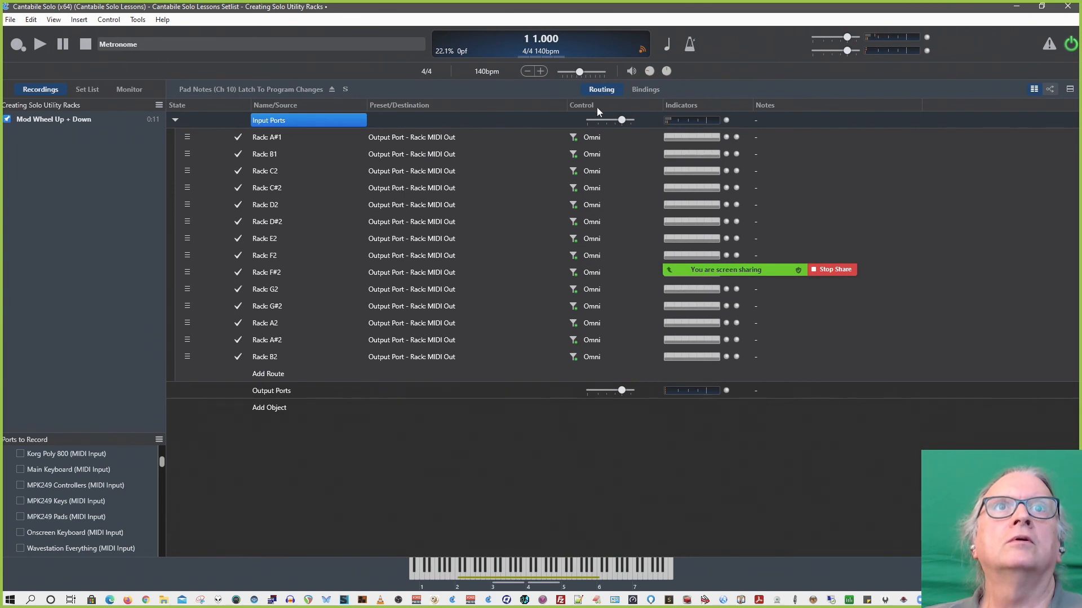
# Examine the MIDI filter of the A#1 route, including its controller 20 latch values, and return to the song's routing
pyautogui.click(574, 138)
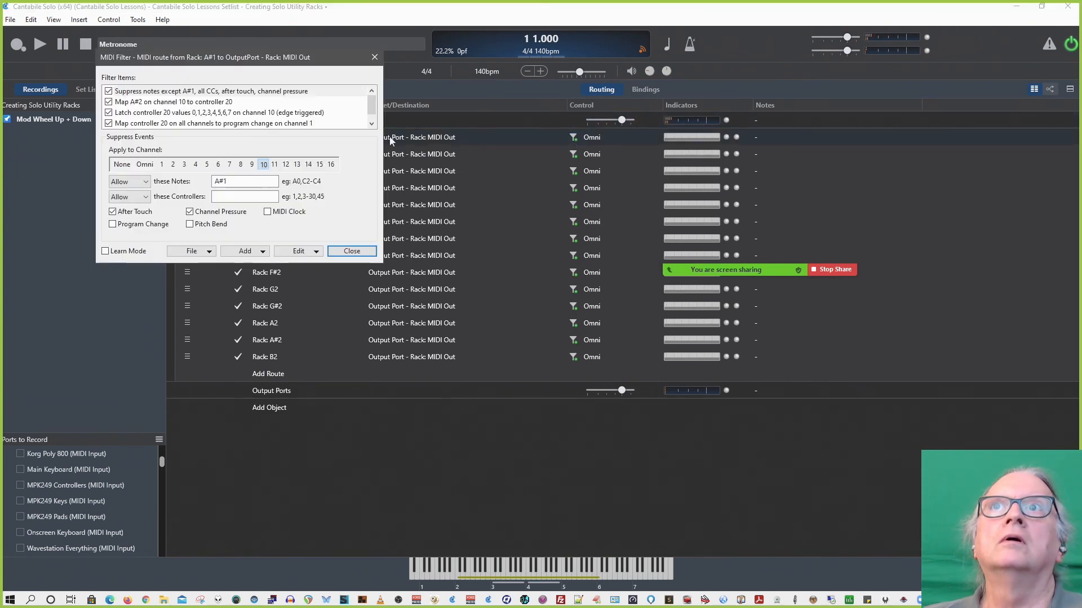
pyautogui.scroll(-1, 225, 111)
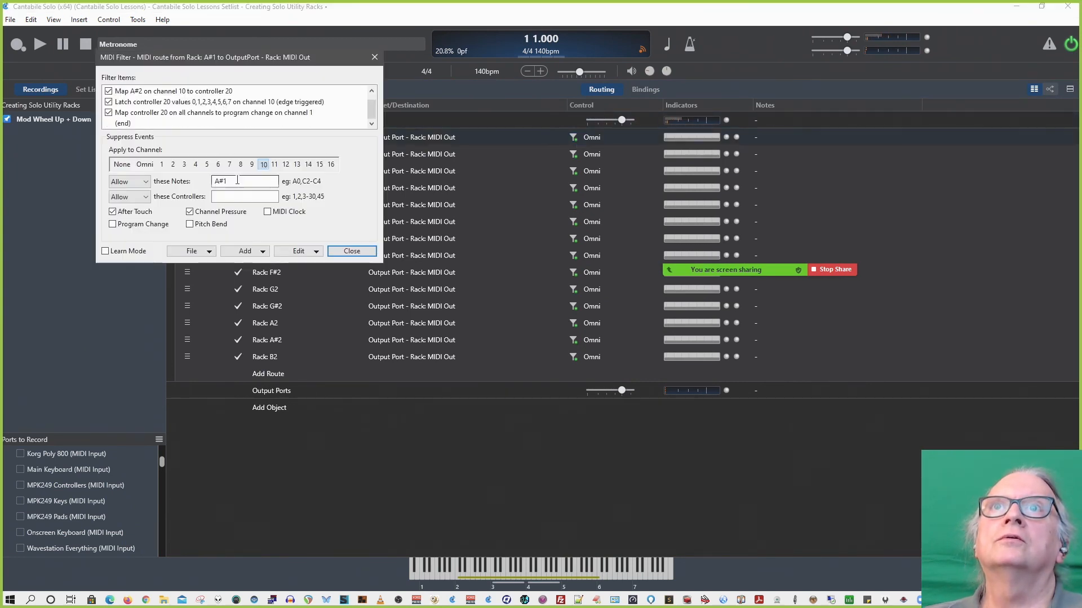
pyautogui.click(197, 104)
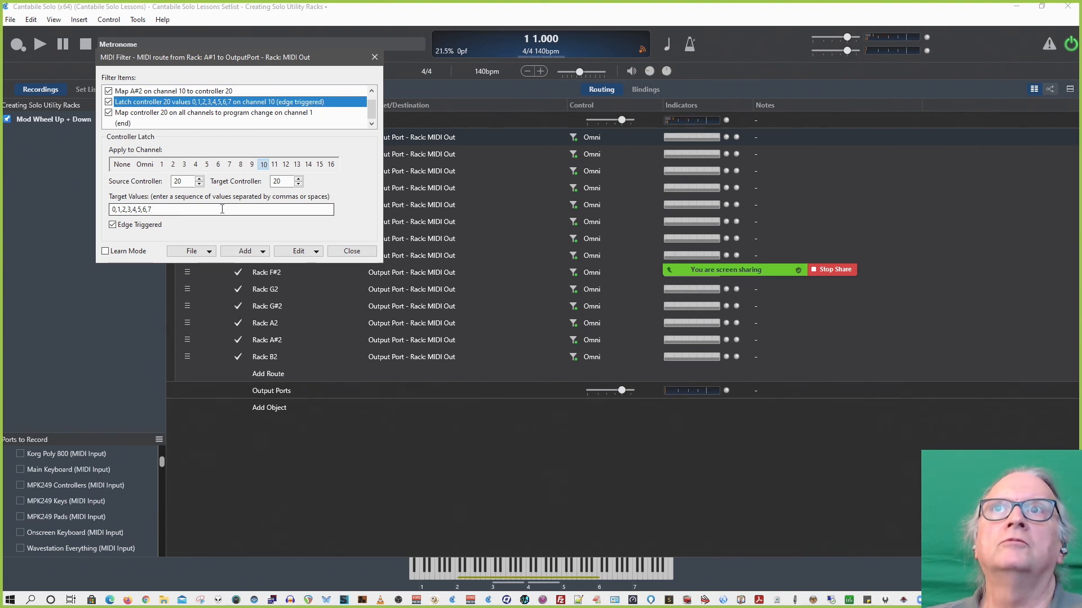
pyautogui.click(353, 251)
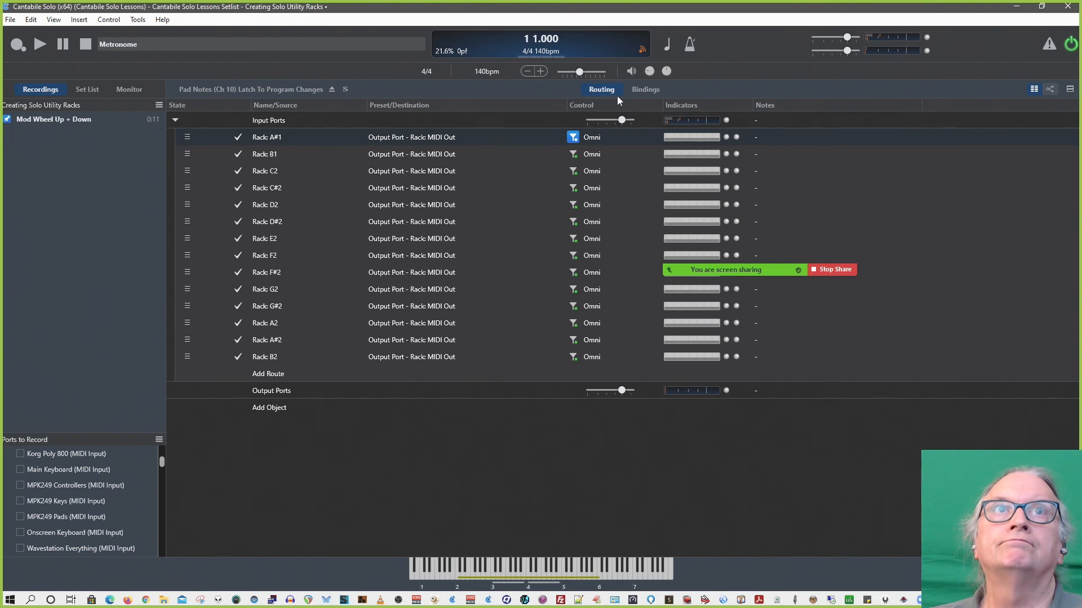
pyautogui.click(332, 89)
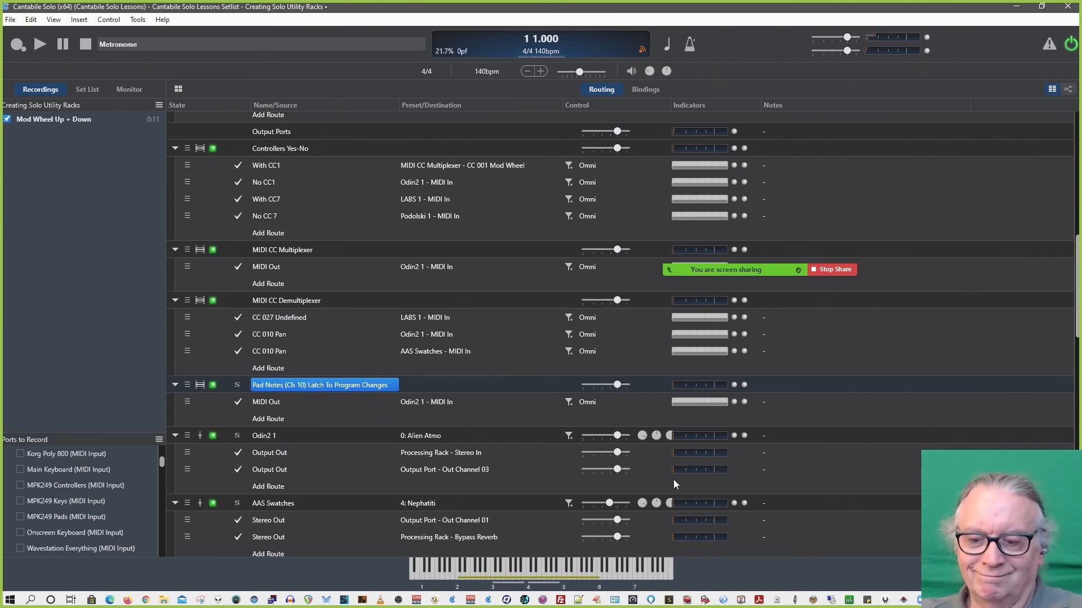
pyautogui.hotkey('alt', 'Tab')
pyautogui.hotkey('alt', 'Tab')
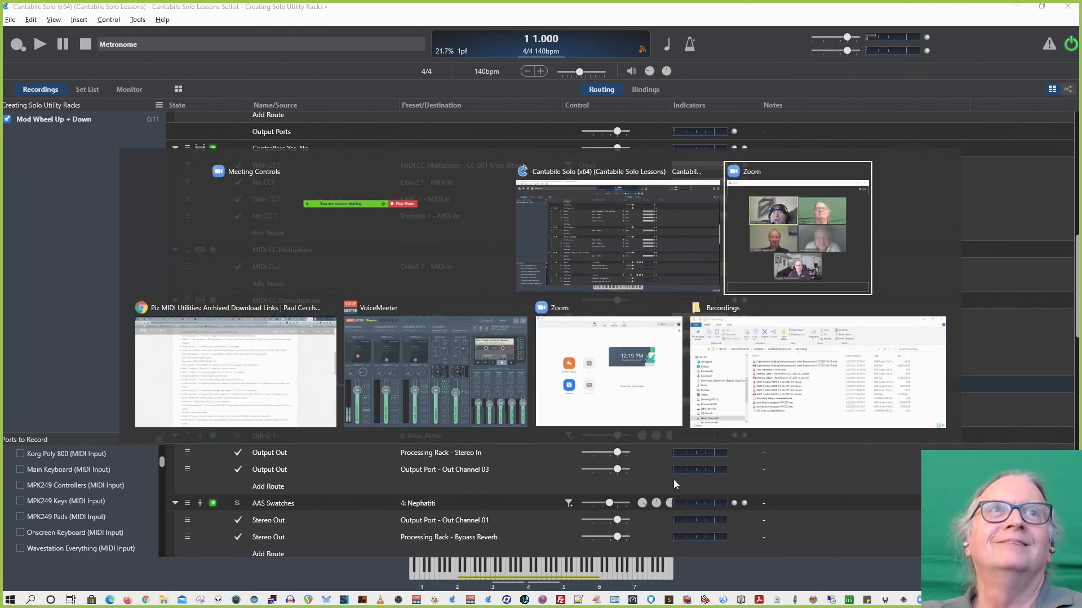